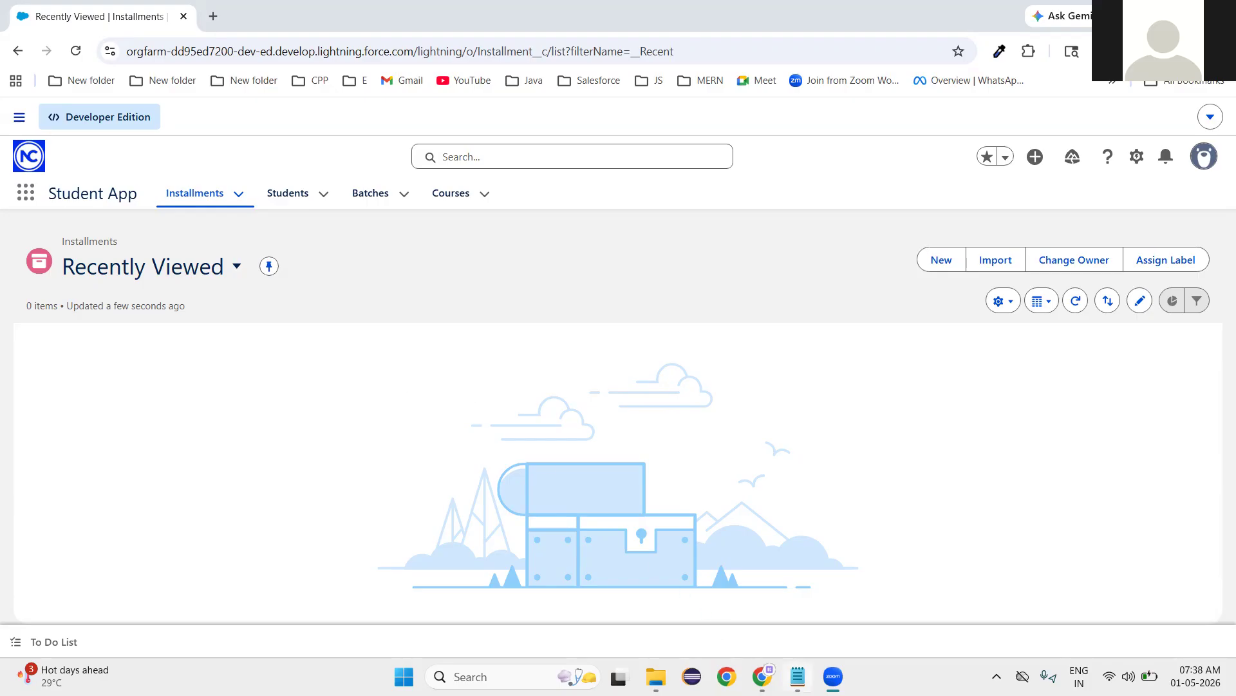
- Switch to the Notepad notes and review the UI customization topics, from List View through Compact Layout
left_click(798, 676)
scroll(424, 413, "up", 5)
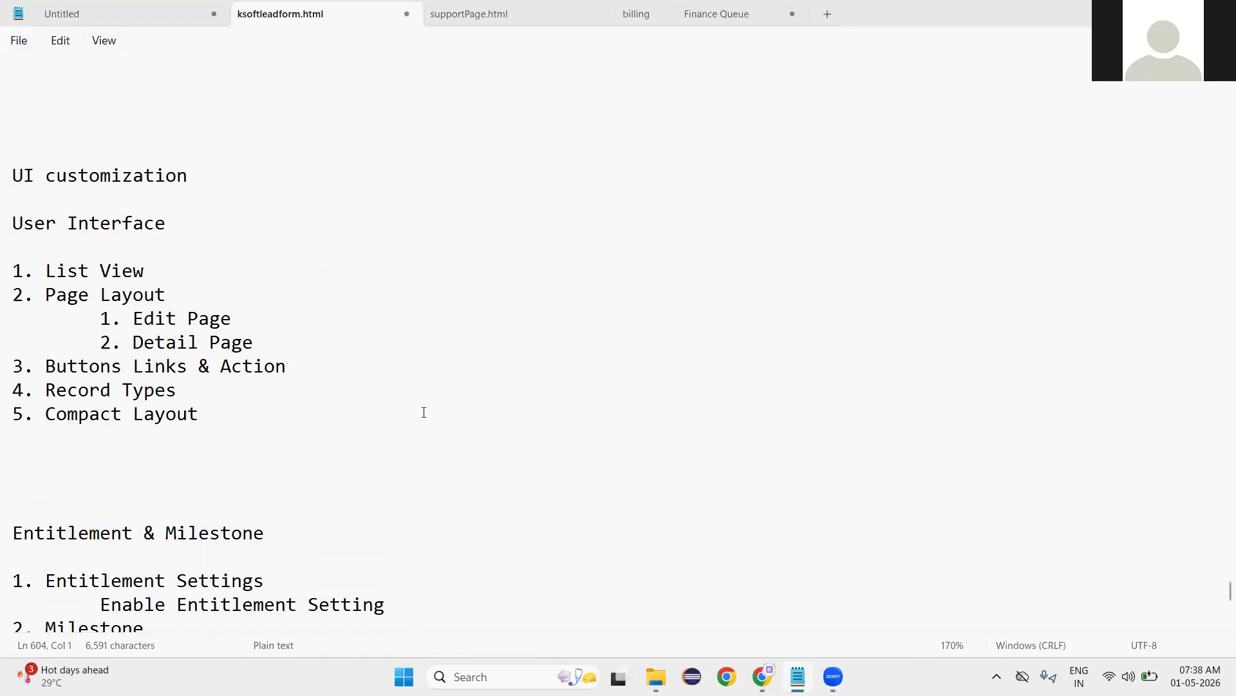
scroll(424, 413, "up", 1)
left_click_drag(12, 261, 256, 465)
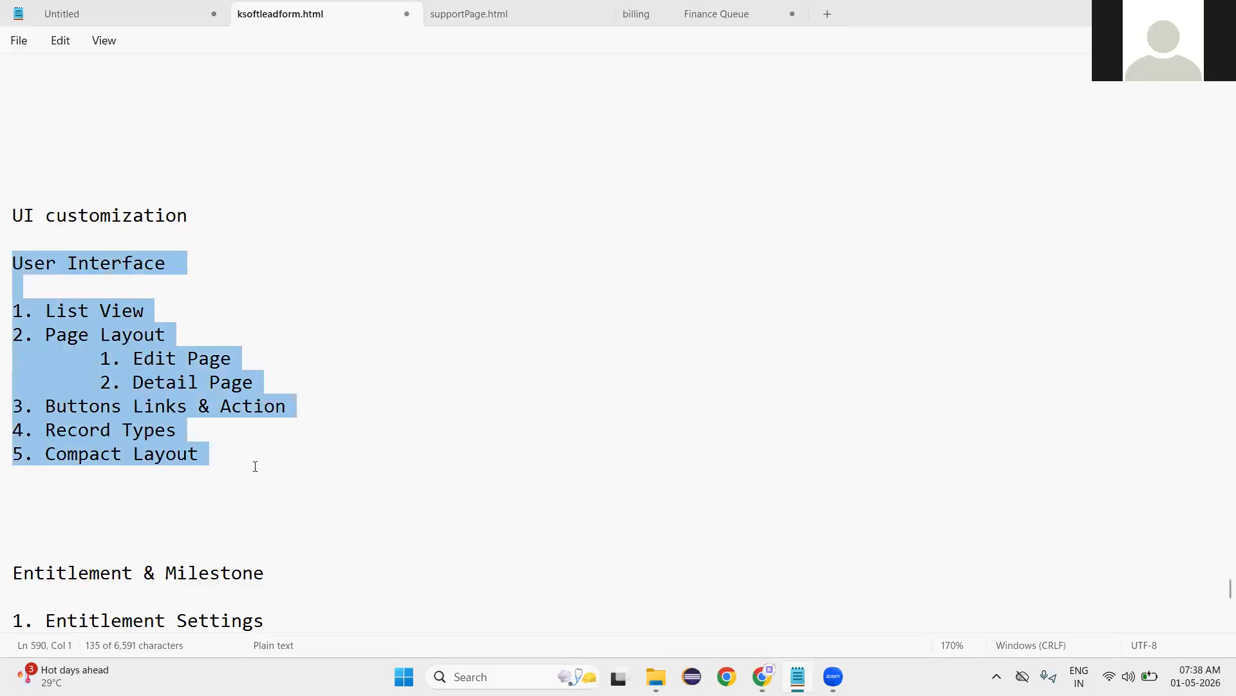
left_click(255, 465)
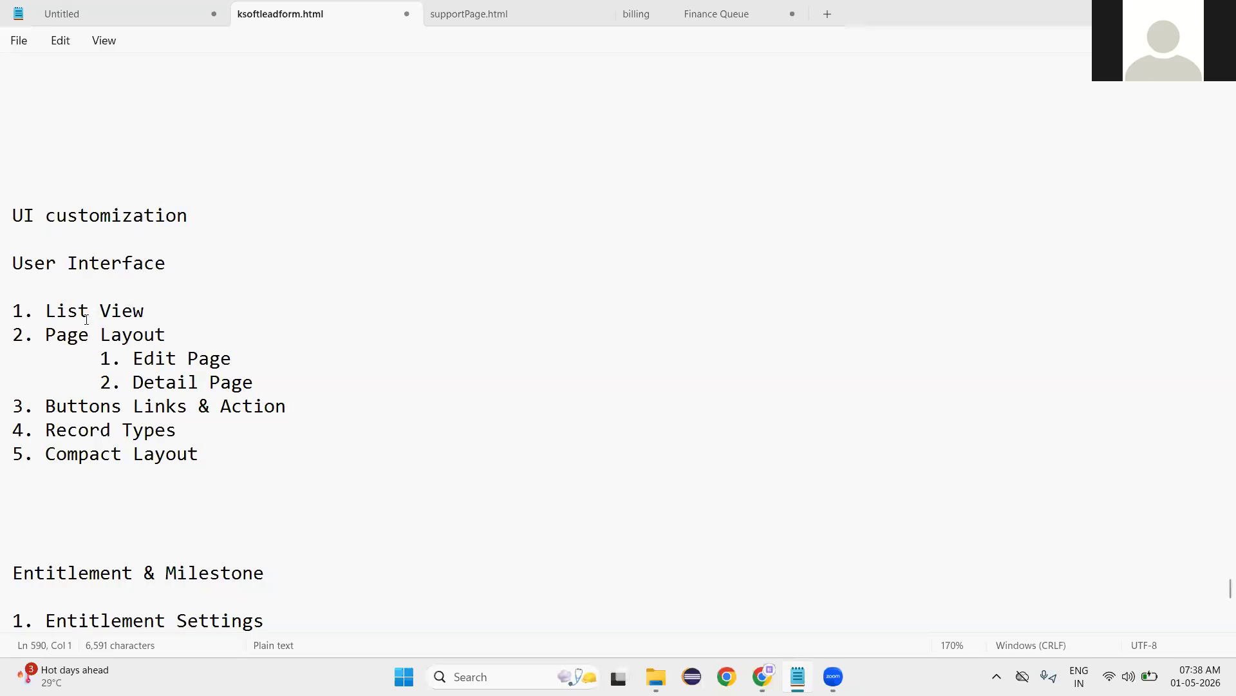
triple_click(66, 336)
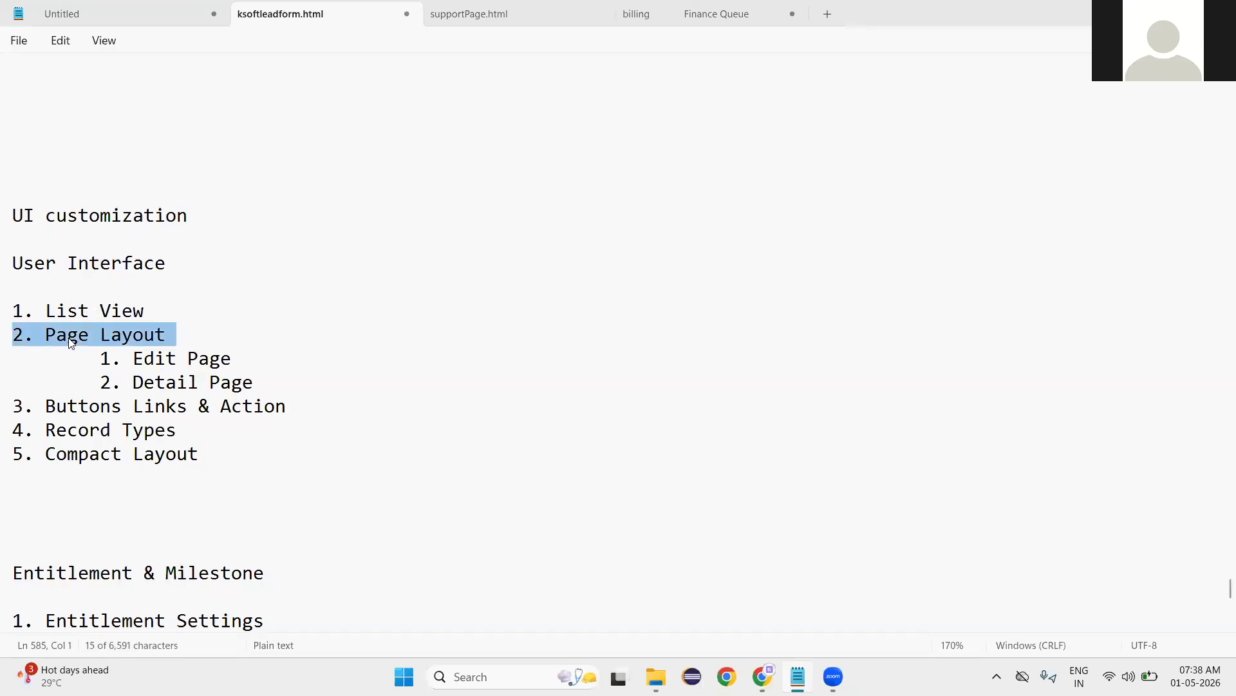
double_click(82, 407)
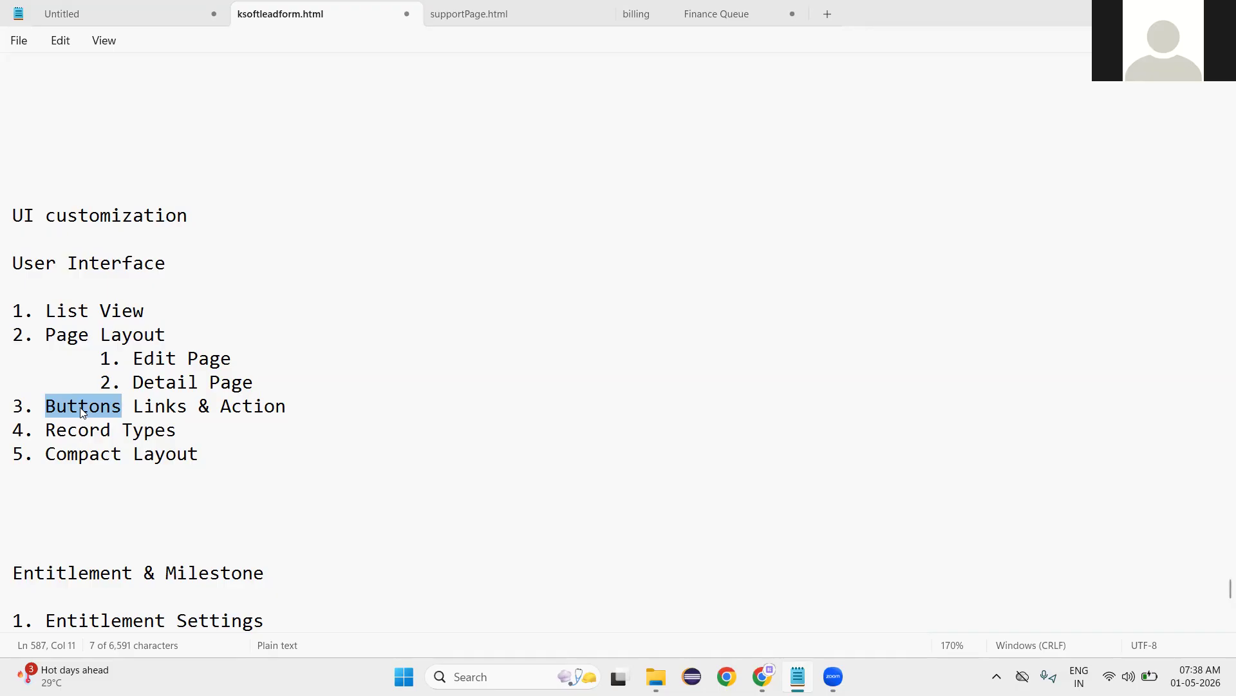
- Review the course outline in the notes, highlighting the whole Data Modeling section through Validation Rules
scroll(340, 541, "up", 5)
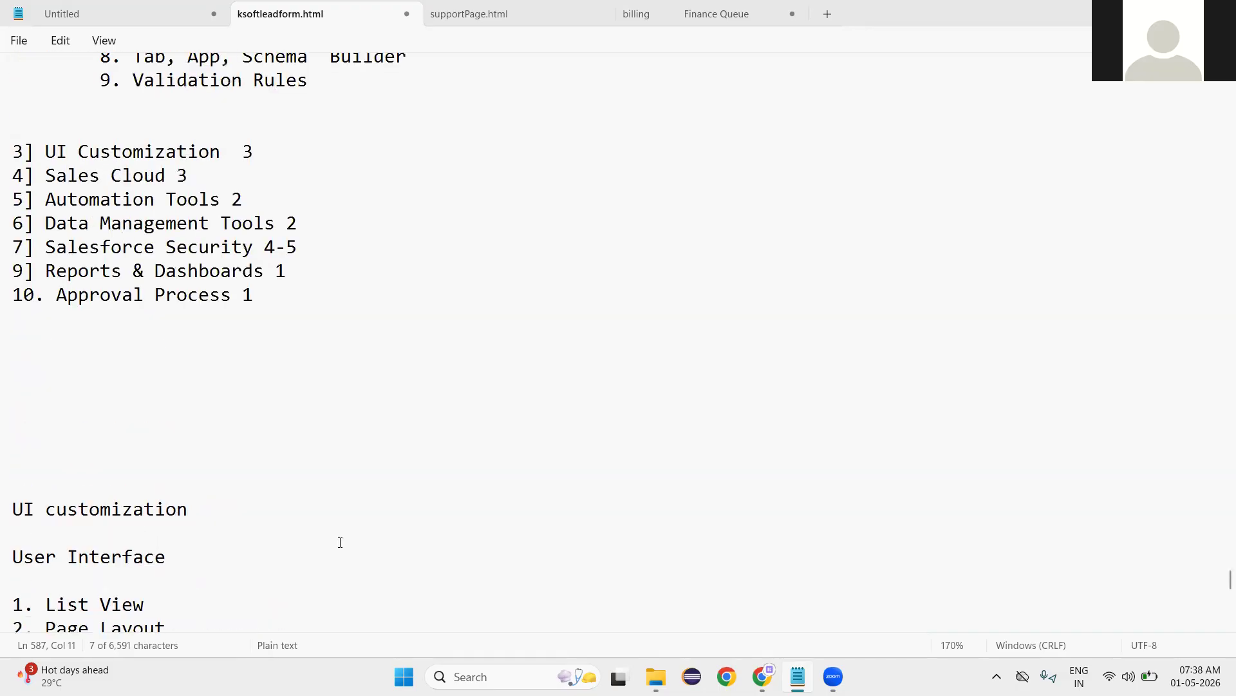
scroll(340, 543, "up", 7)
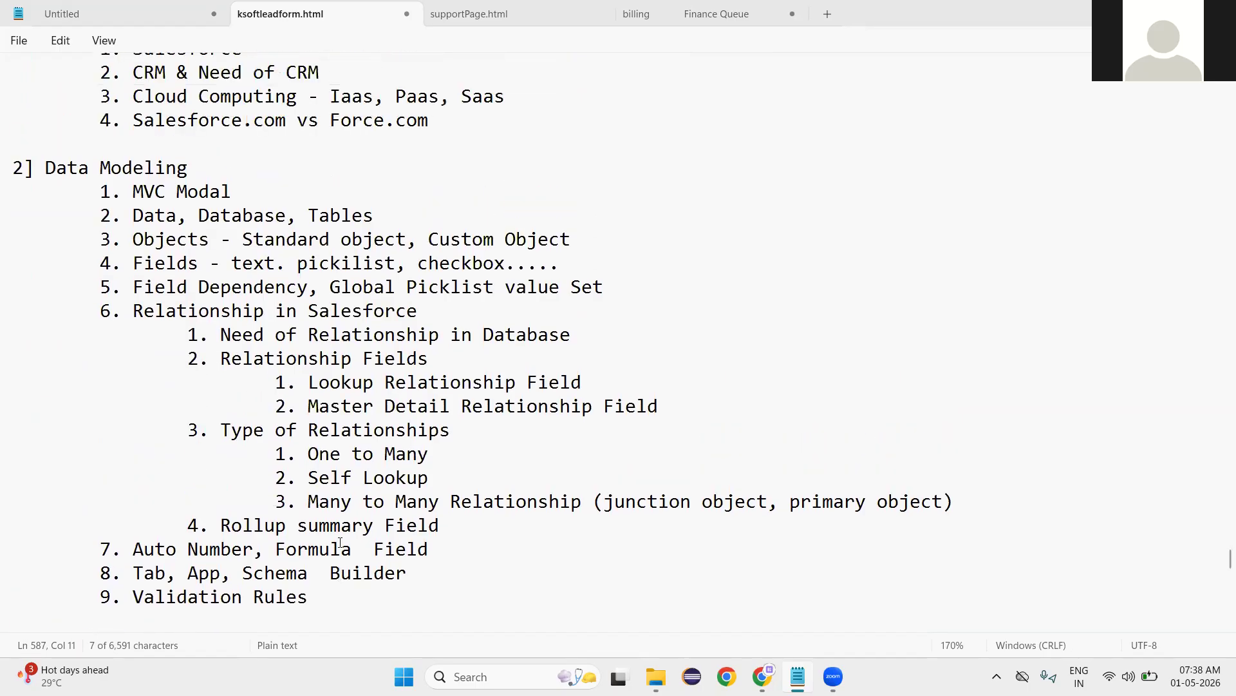
scroll(340, 543, "up", 1)
scroll(340, 542, "down", 2)
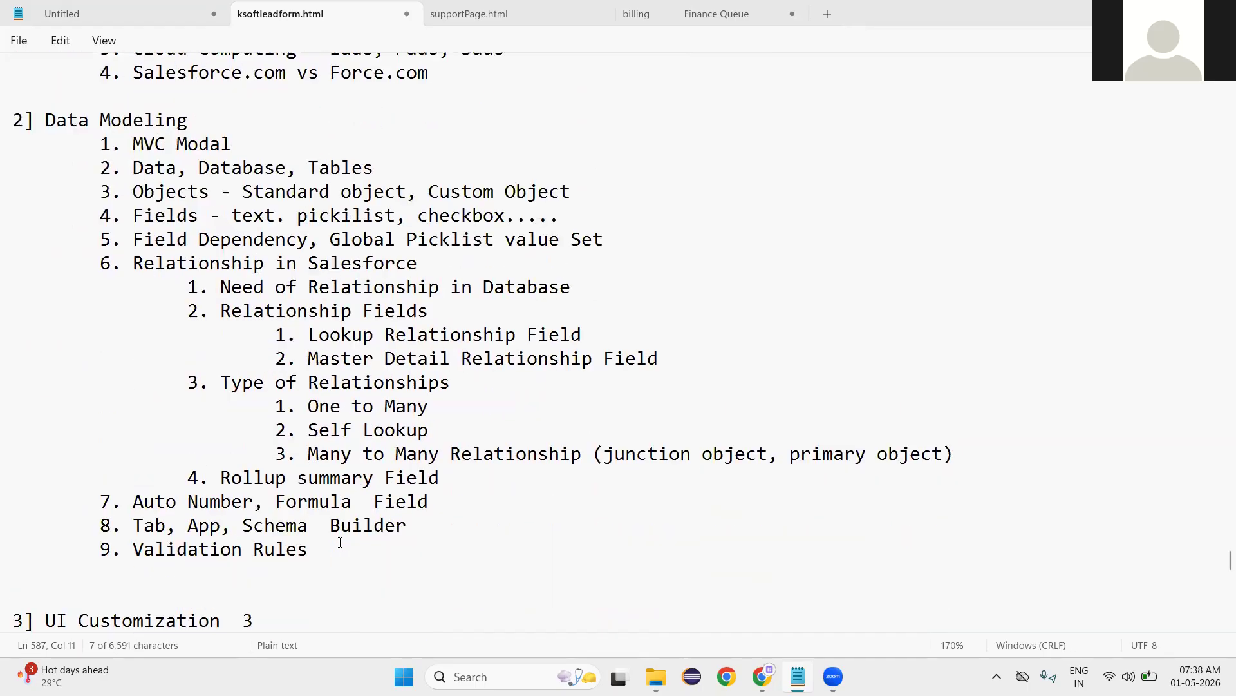
scroll(340, 542, "down", 2, "ctrl")
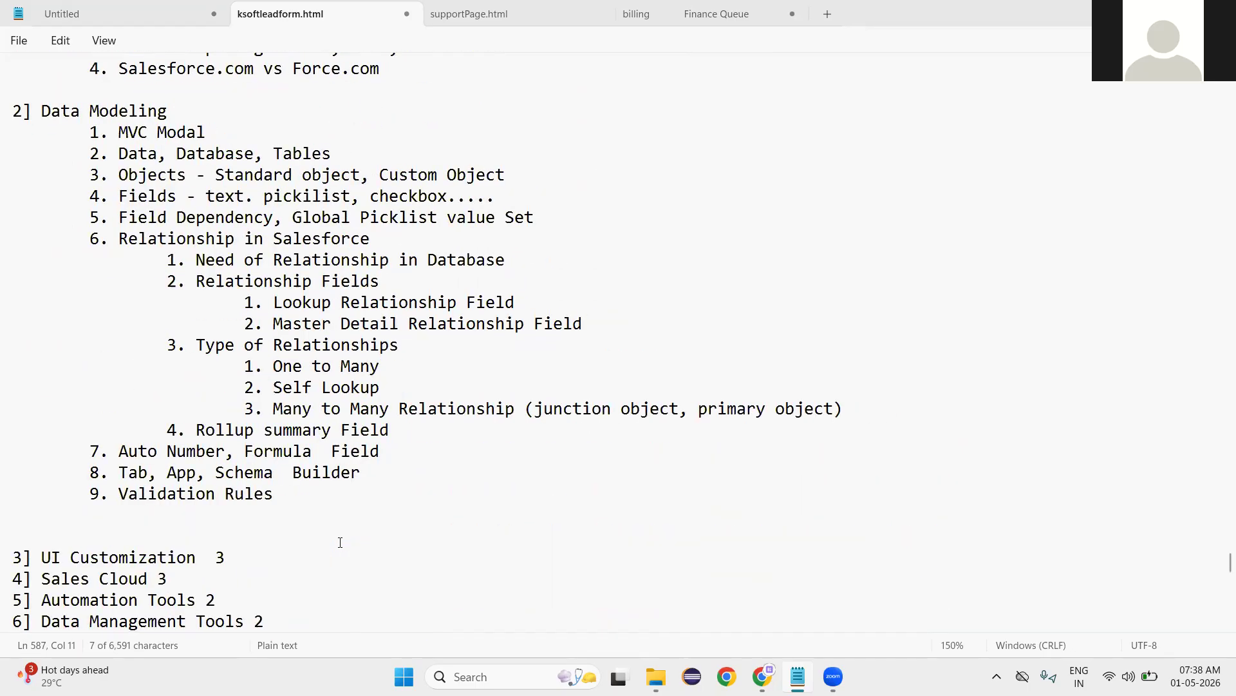
scroll(340, 542, "up", 1)
scroll(340, 543, "up", 1)
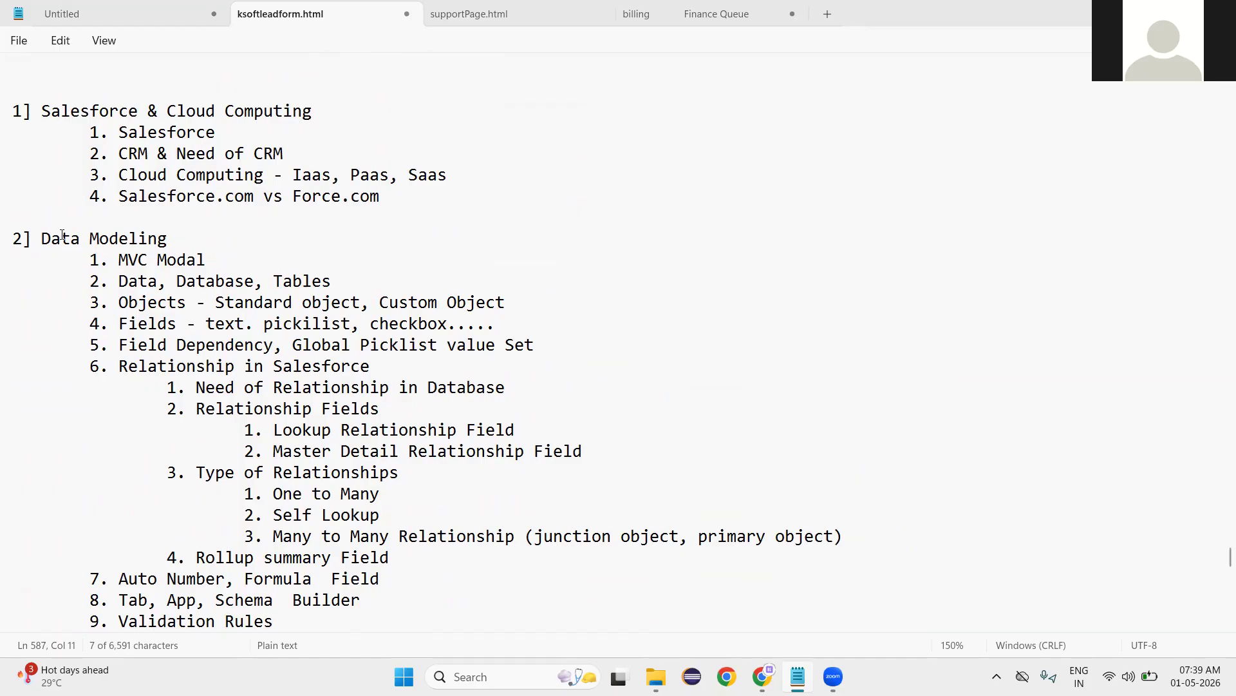
left_click_drag(43, 237, 335, 624)
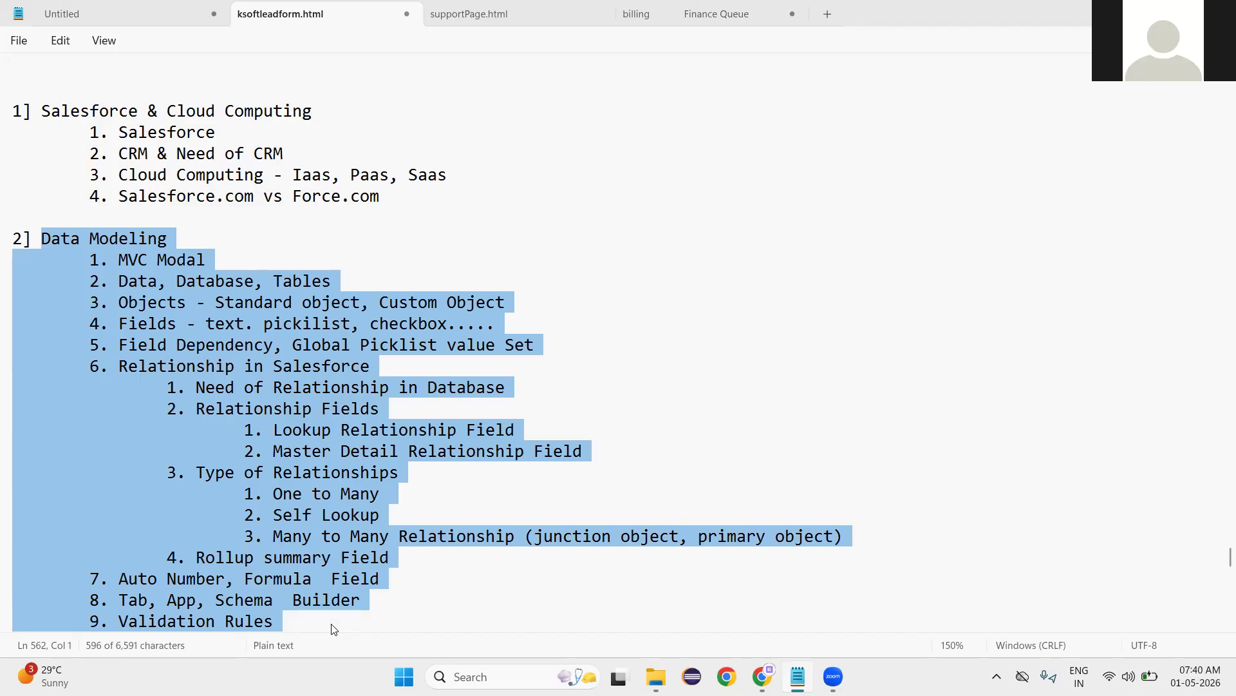
- Find the UI Customization entry in the outline and the List View topic in the notes below it
scroll(333, 629, "down", 7)
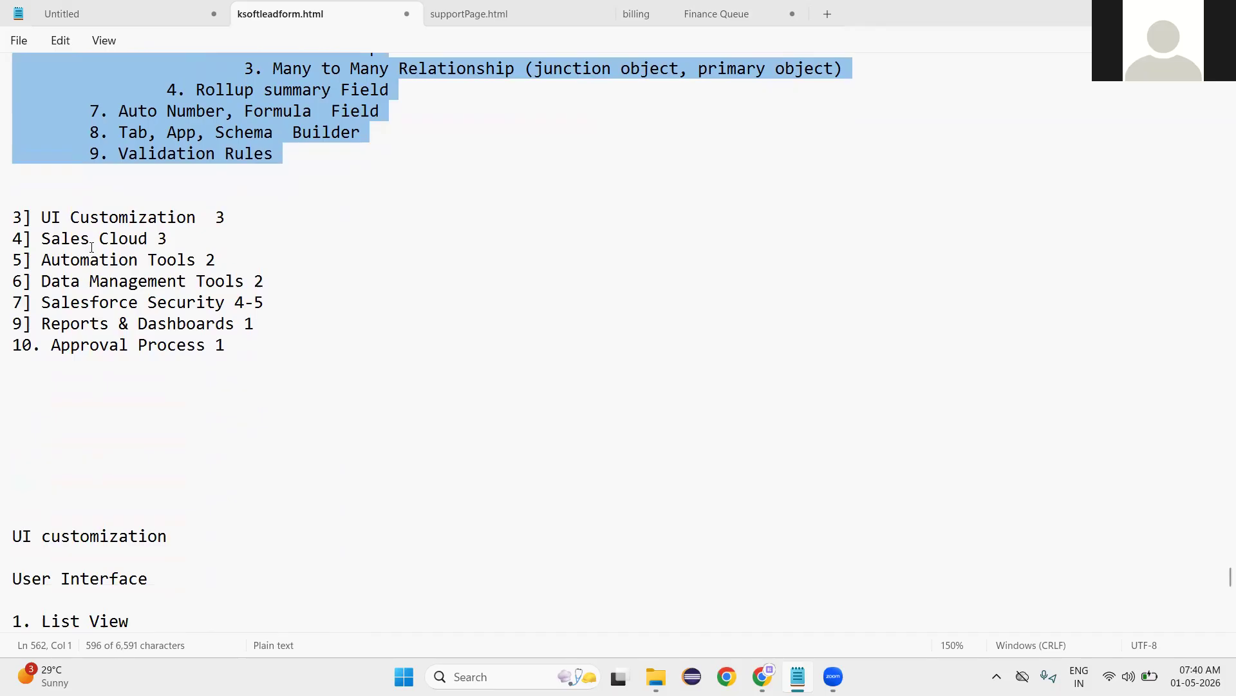
double_click(147, 223)
scroll(326, 541, "down", 3)
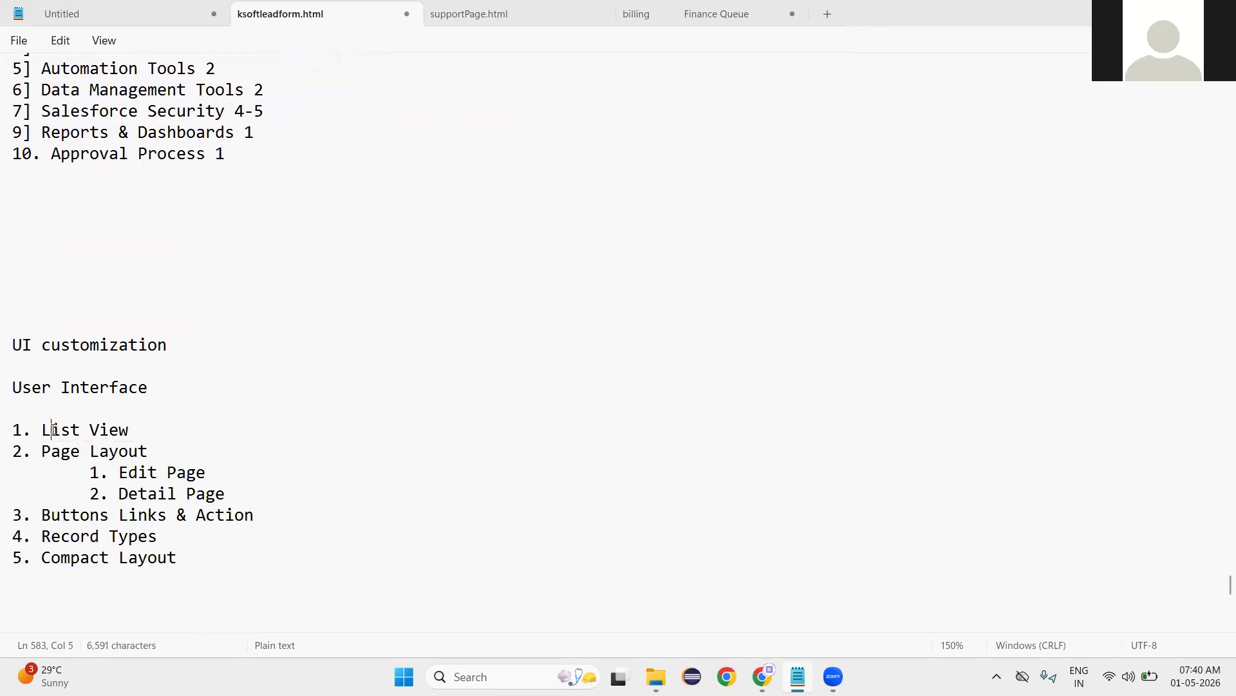
double_click(42, 435)
- Switch to Salesforce in the browser, find the Sales app and open it in a new browser tab
key("alt+Tab")
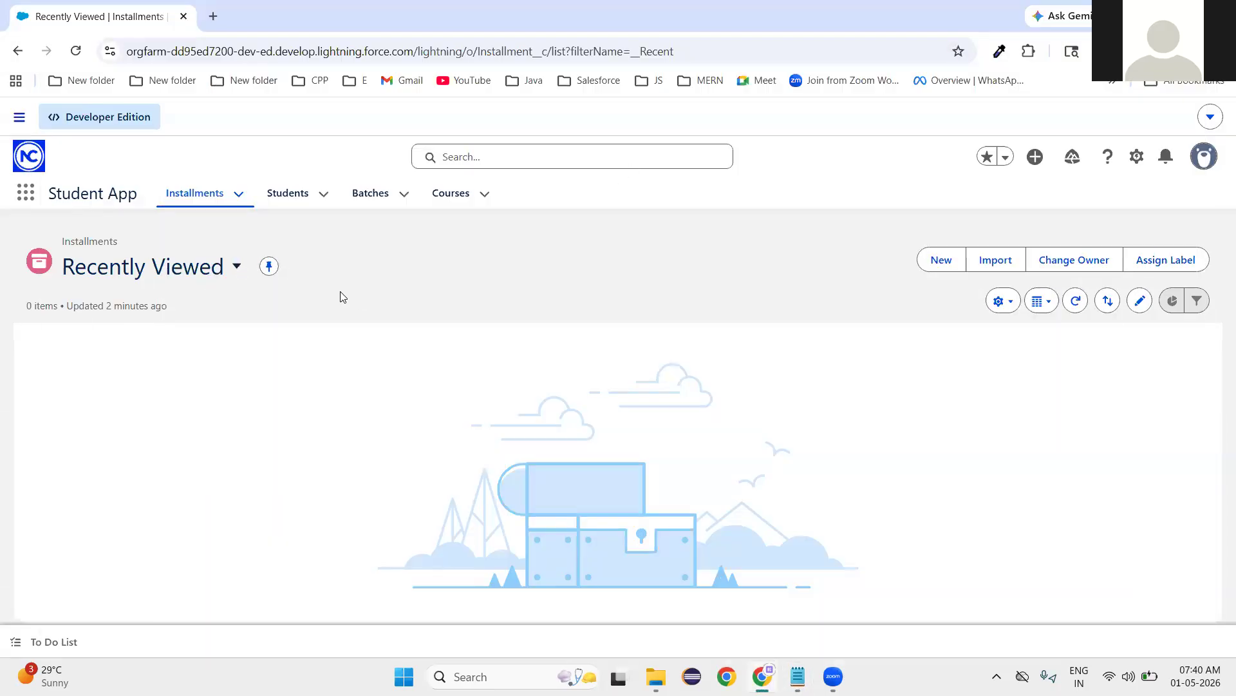
left_click(33, 199)
type("sale")
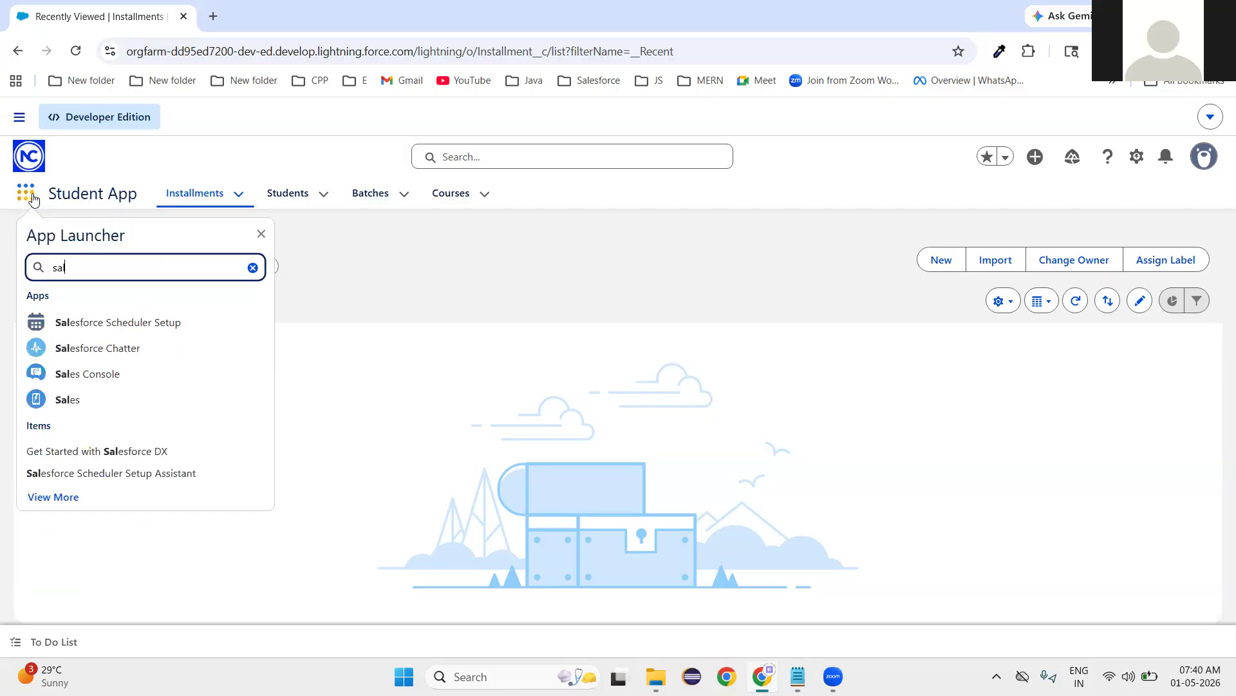
right_click(70, 400)
left_click(147, 416)
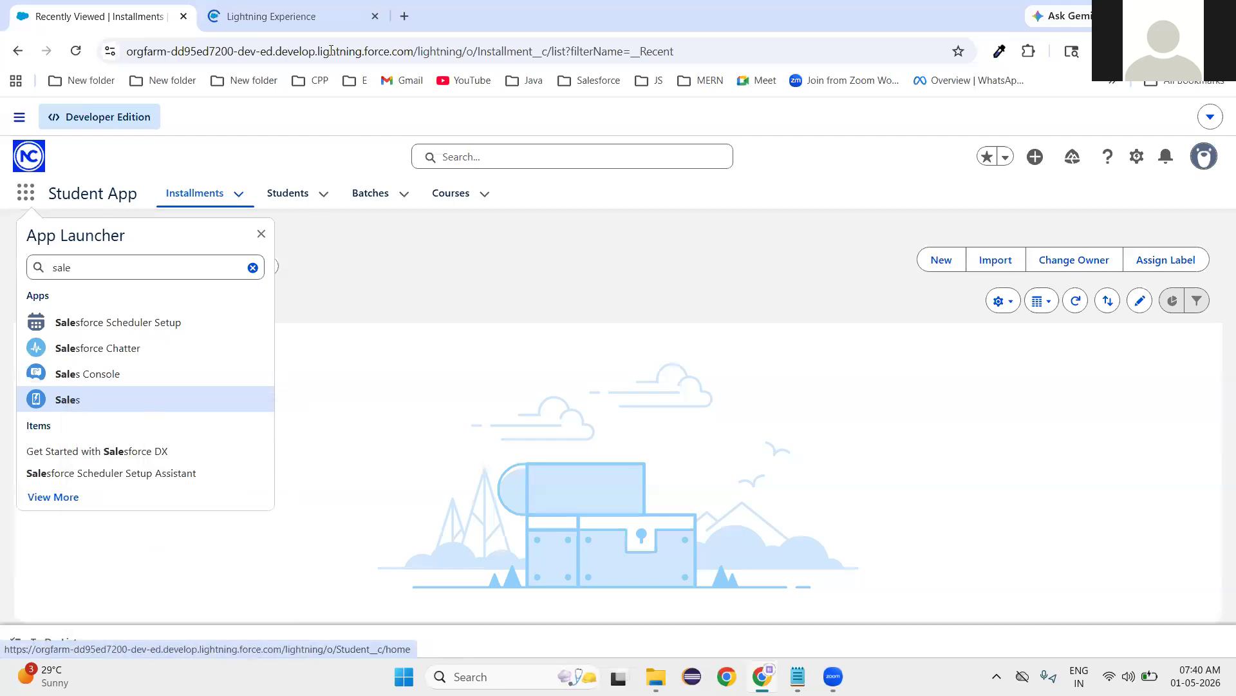
key("ctrl+Tab")
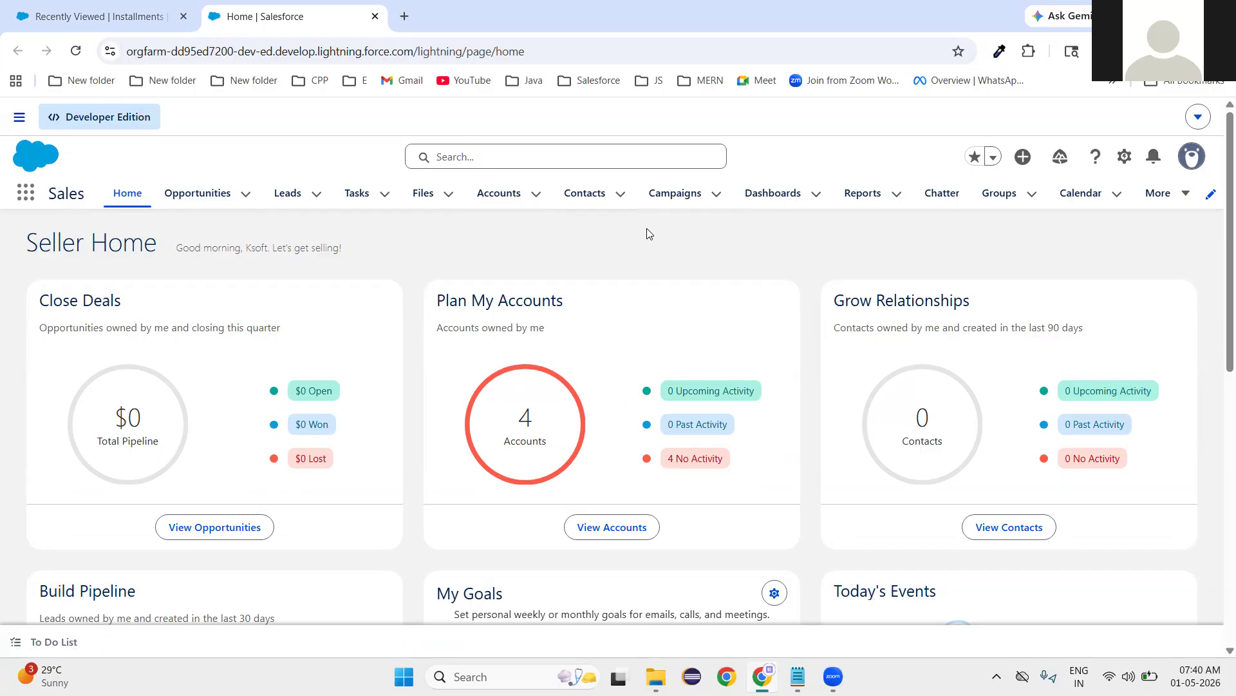
- Open the Accounts object in the Sales app and look through its available list views
left_click(498, 196)
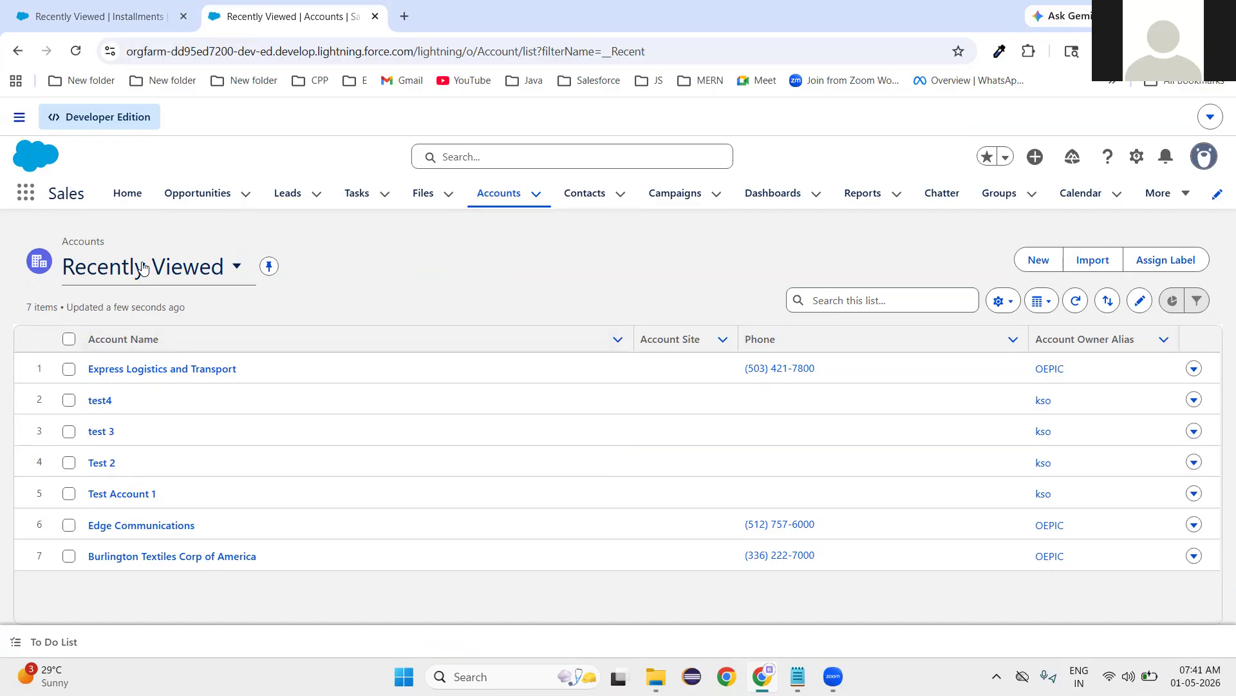
left_click(236, 266)
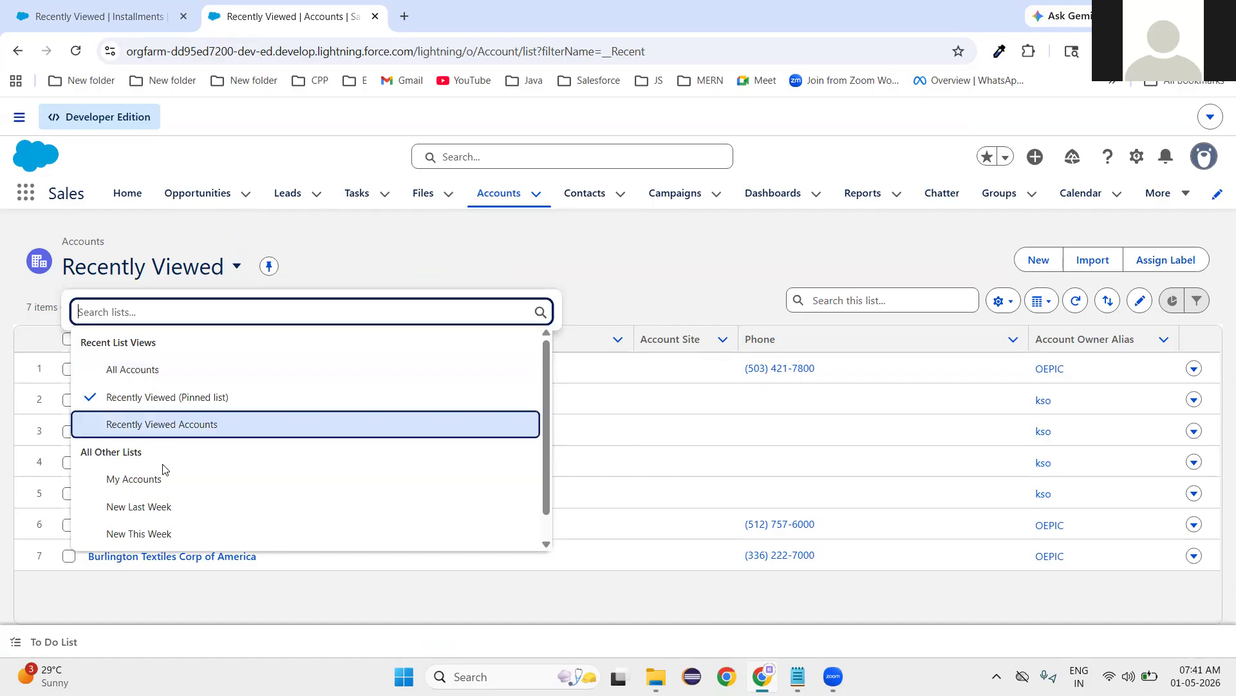
scroll(165, 515, "down", 1)
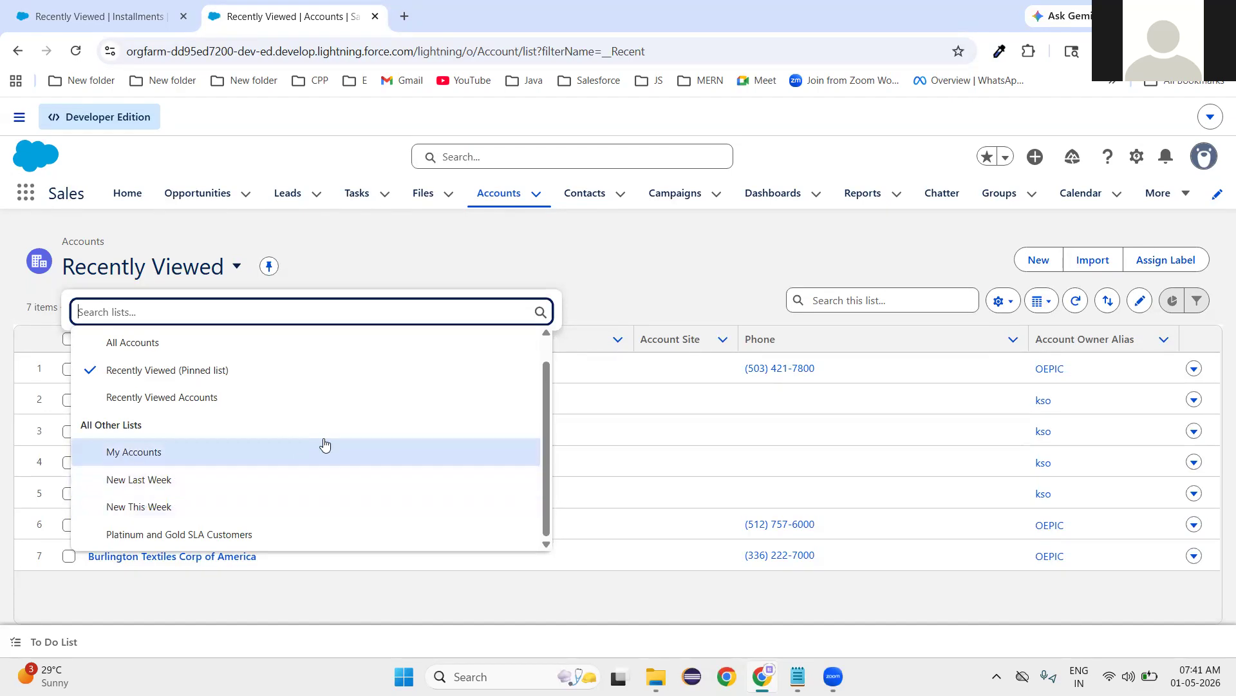
scroll(323, 442, "up", 1)
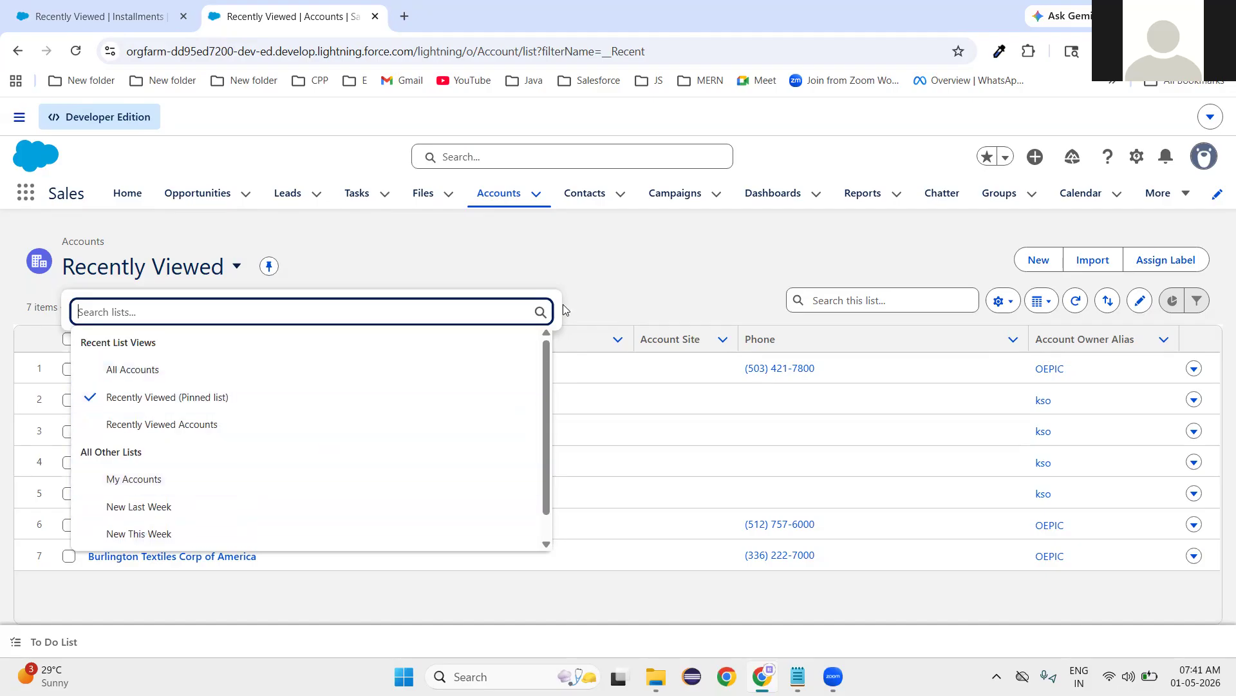
left_click(628, 288)
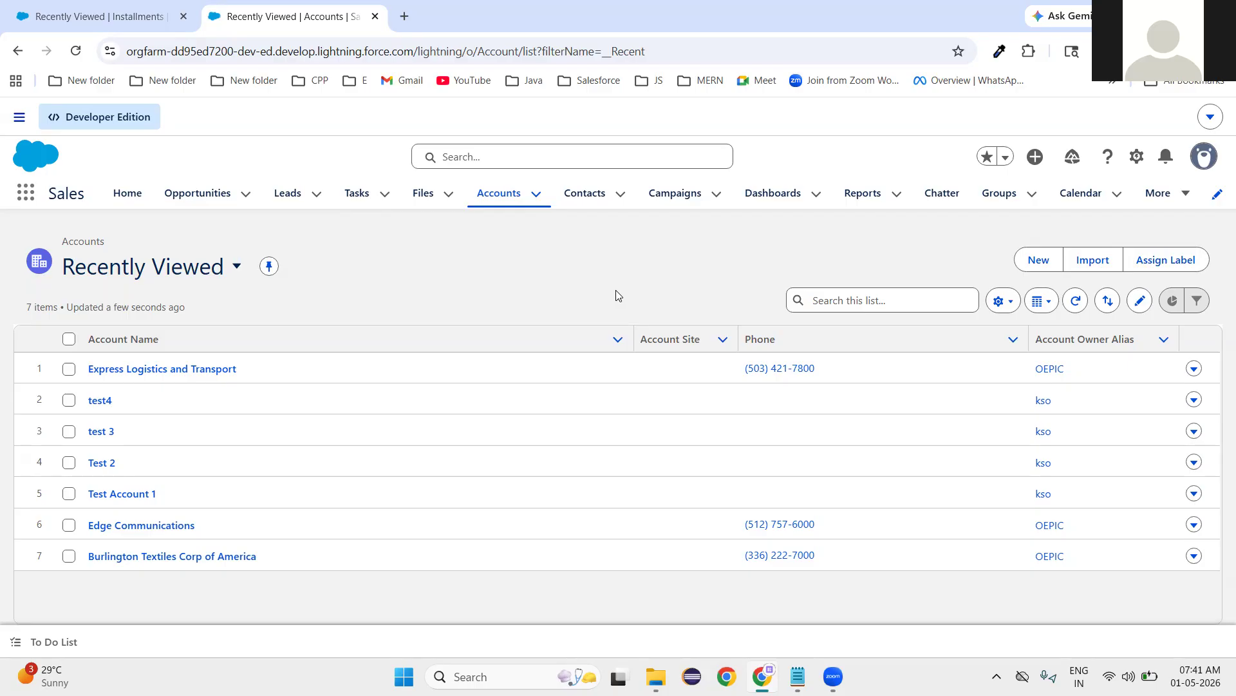
- Display the All Accounts list view for Accounts and check the list view choices again
left_click(237, 266)
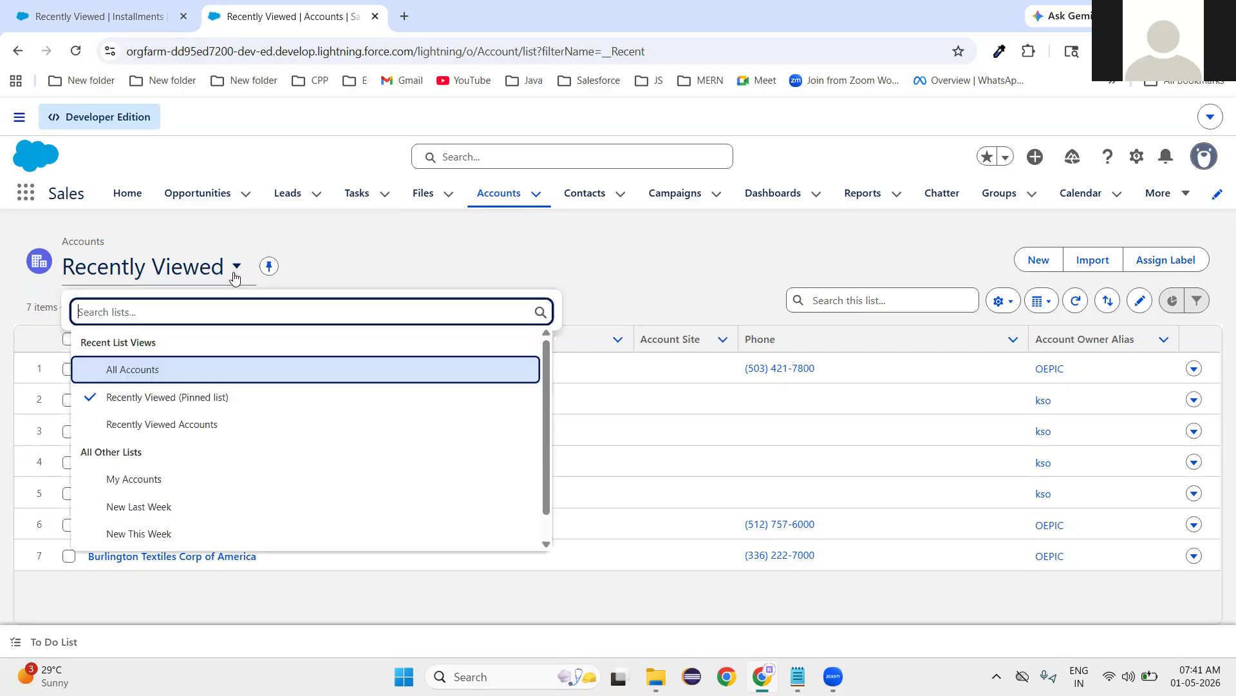
left_click(208, 372)
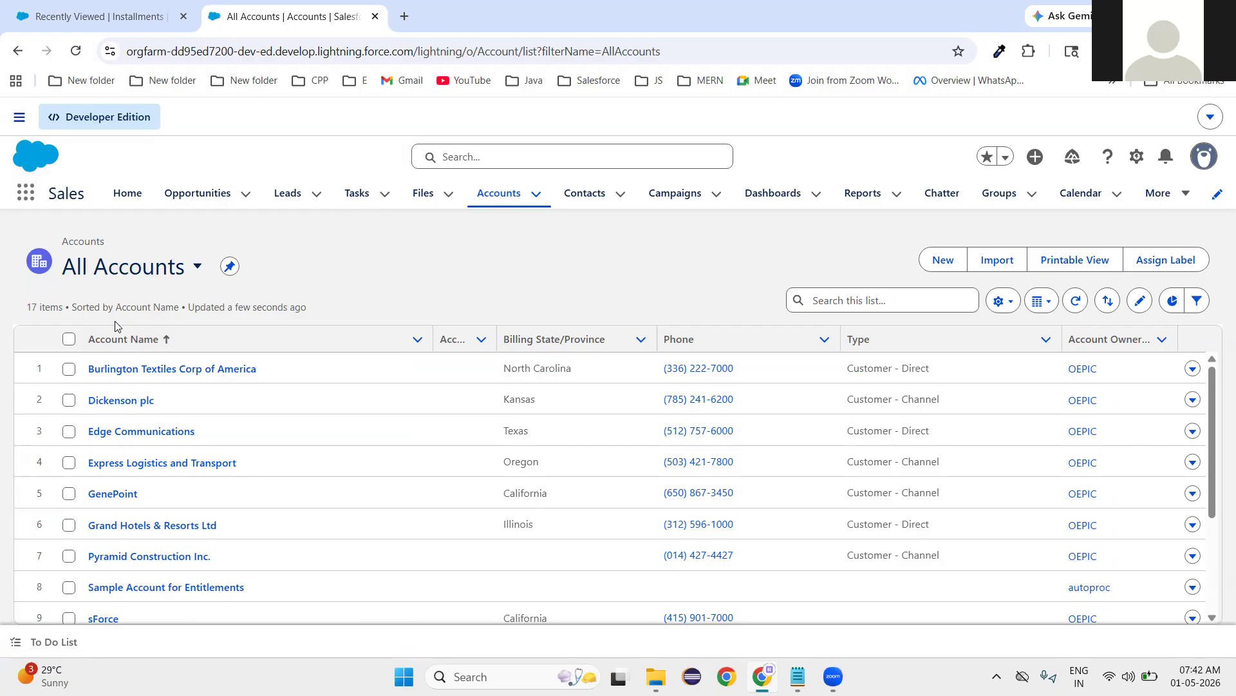
left_click(197, 269)
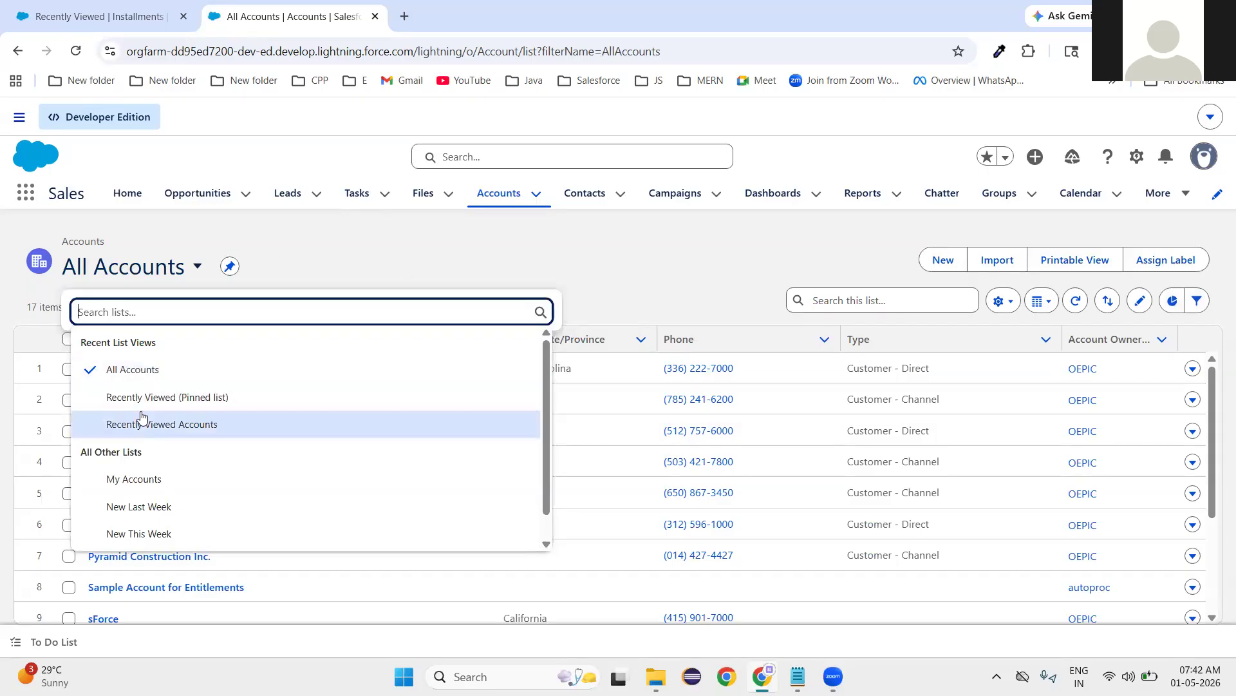
left_click(545, 270)
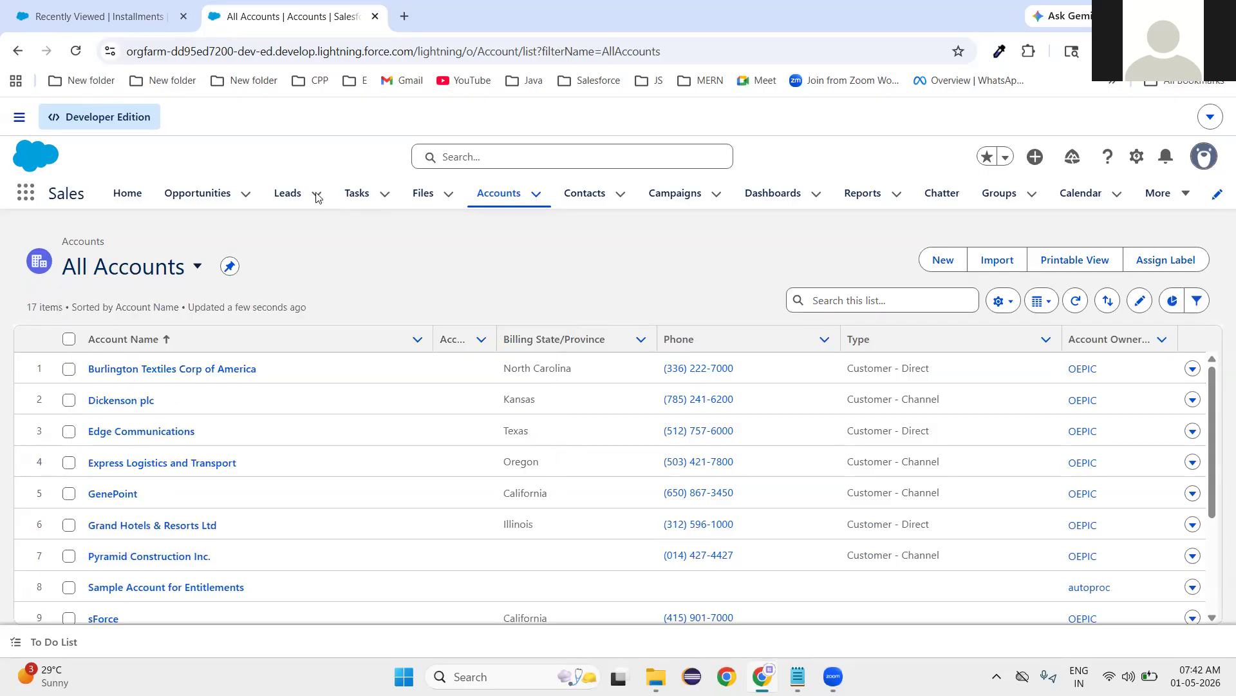
- Return to the Student App, open the Students object and check which list views it offers
left_click(108, 16)
left_click(430, 313)
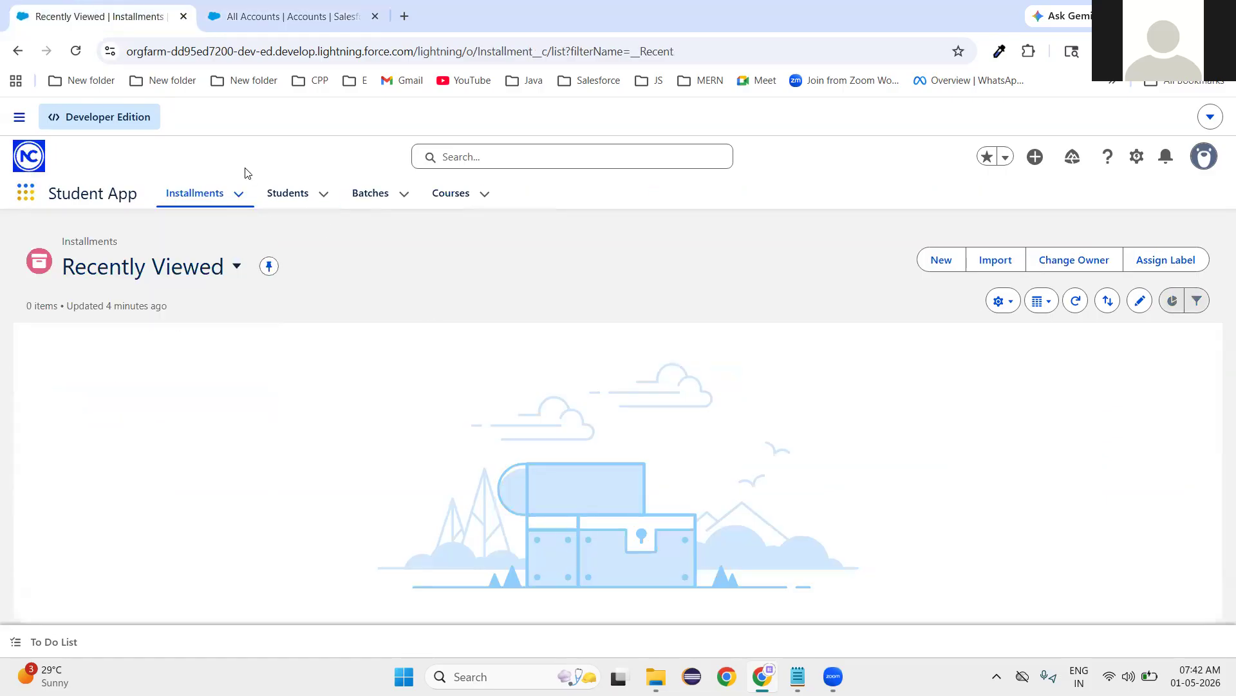
left_click(281, 201)
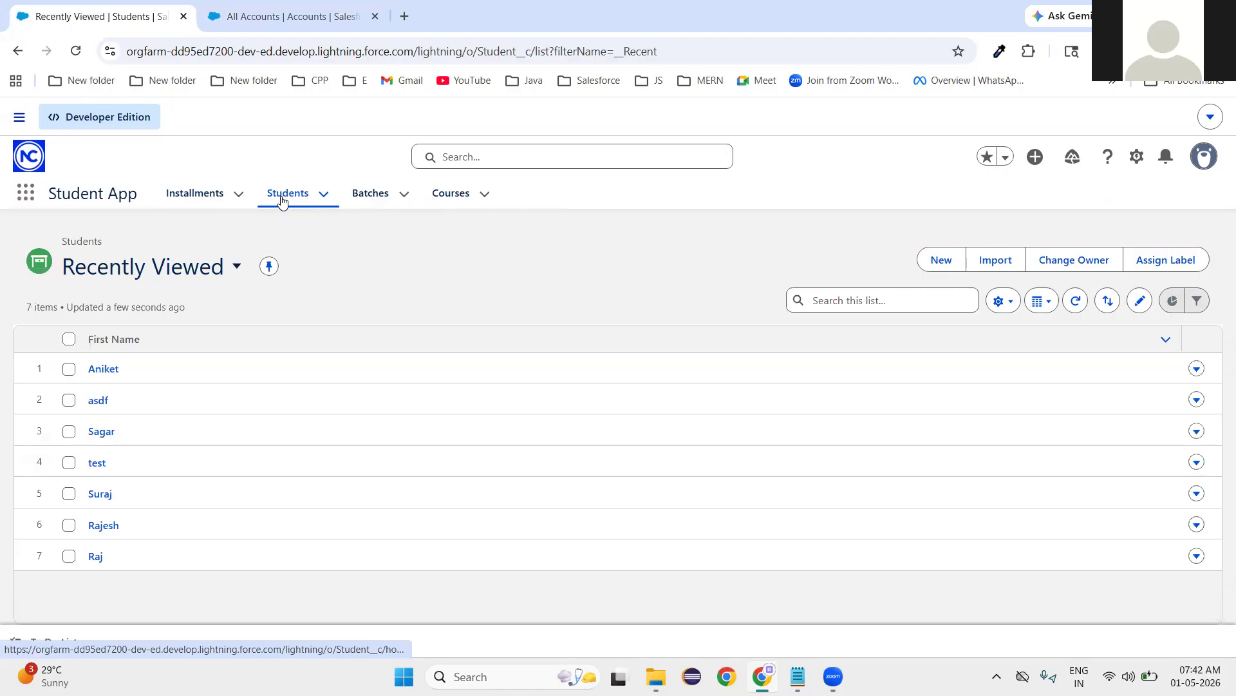
left_click(235, 269)
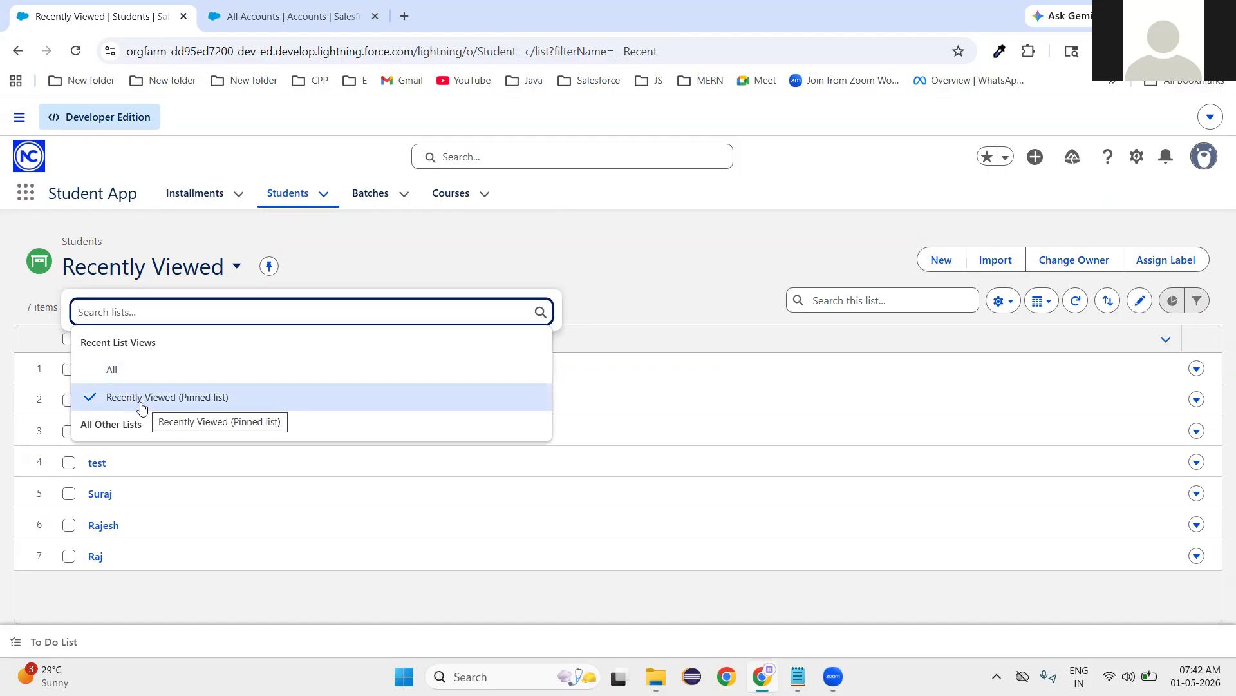
left_click(629, 275)
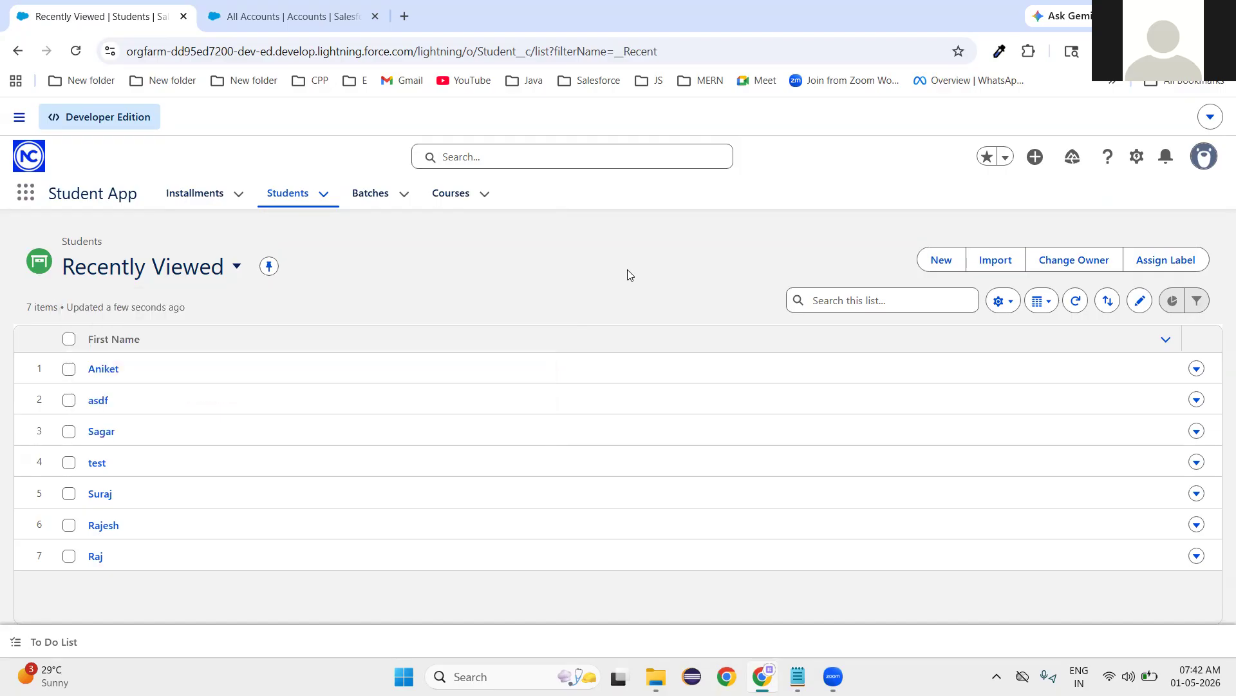
left_click(1011, 310)
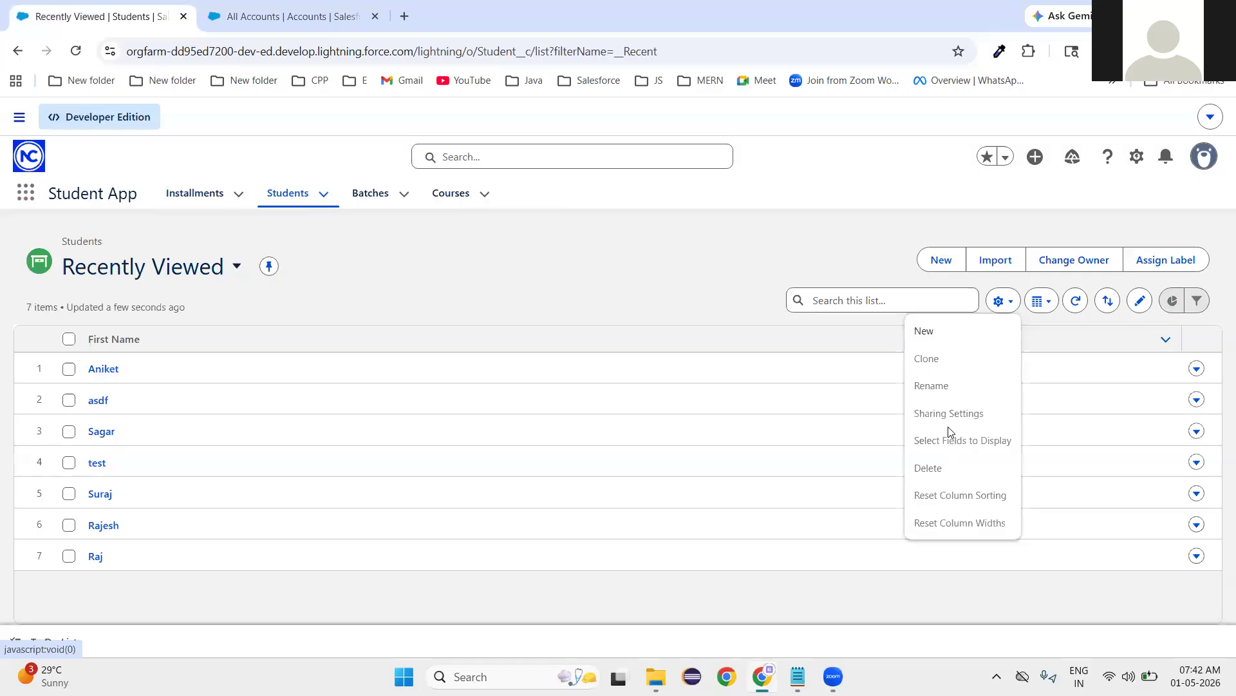
left_click(934, 334)
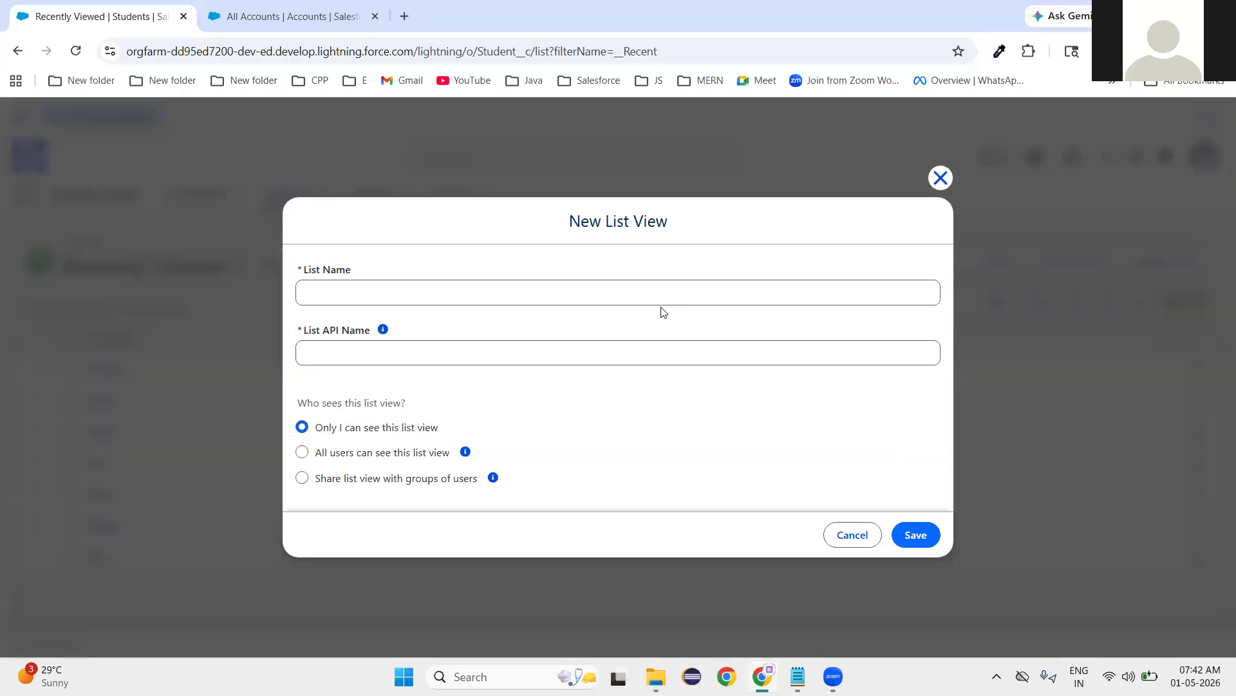
left_click(615, 297)
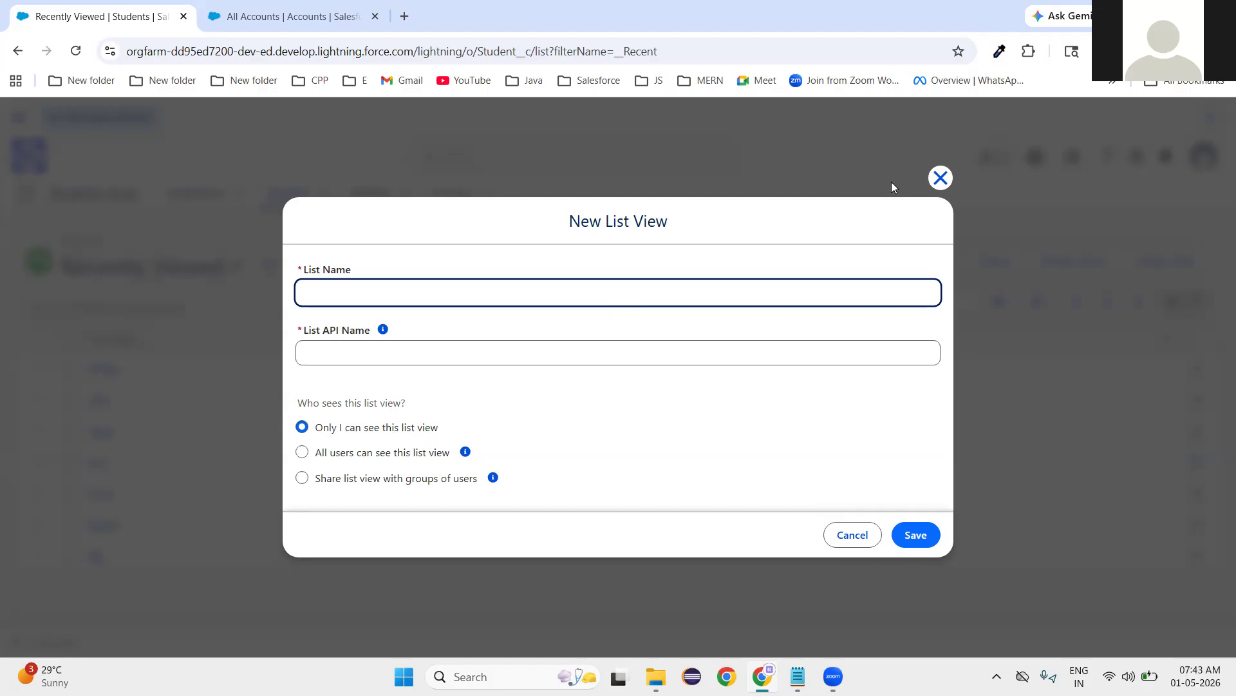
left_click(940, 178)
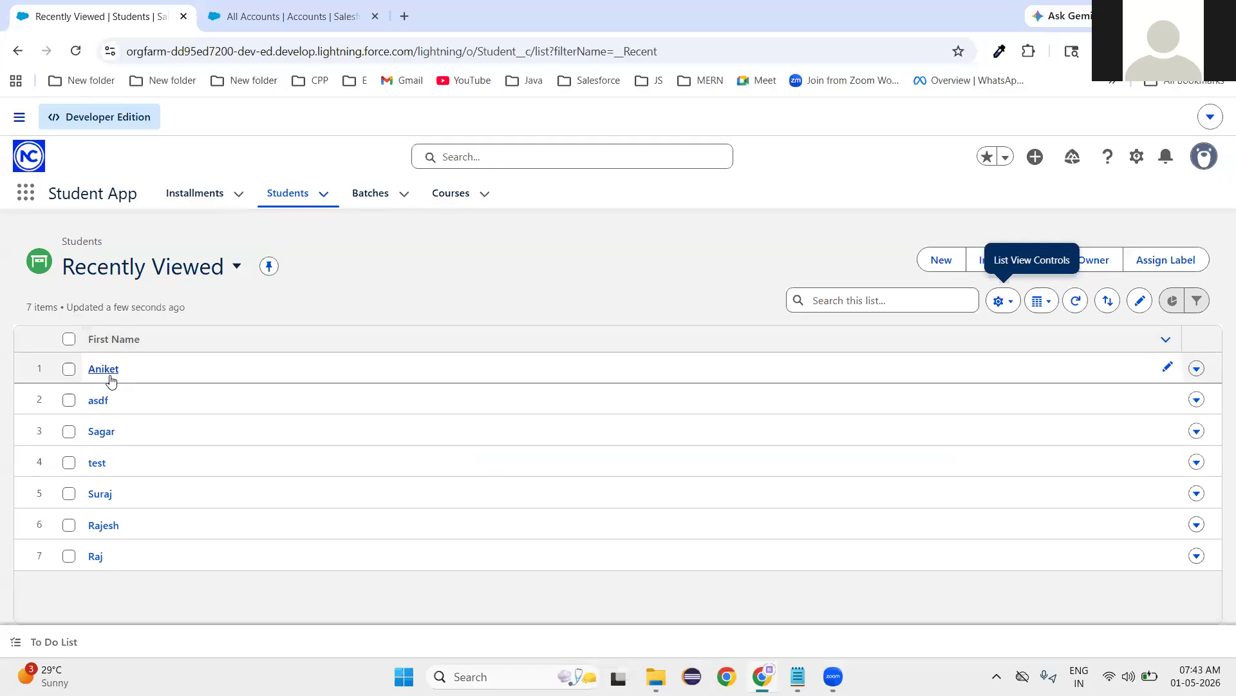
- Examine the detail fields on the first student's record, including isActive, and return to the Students list
left_click(107, 371)
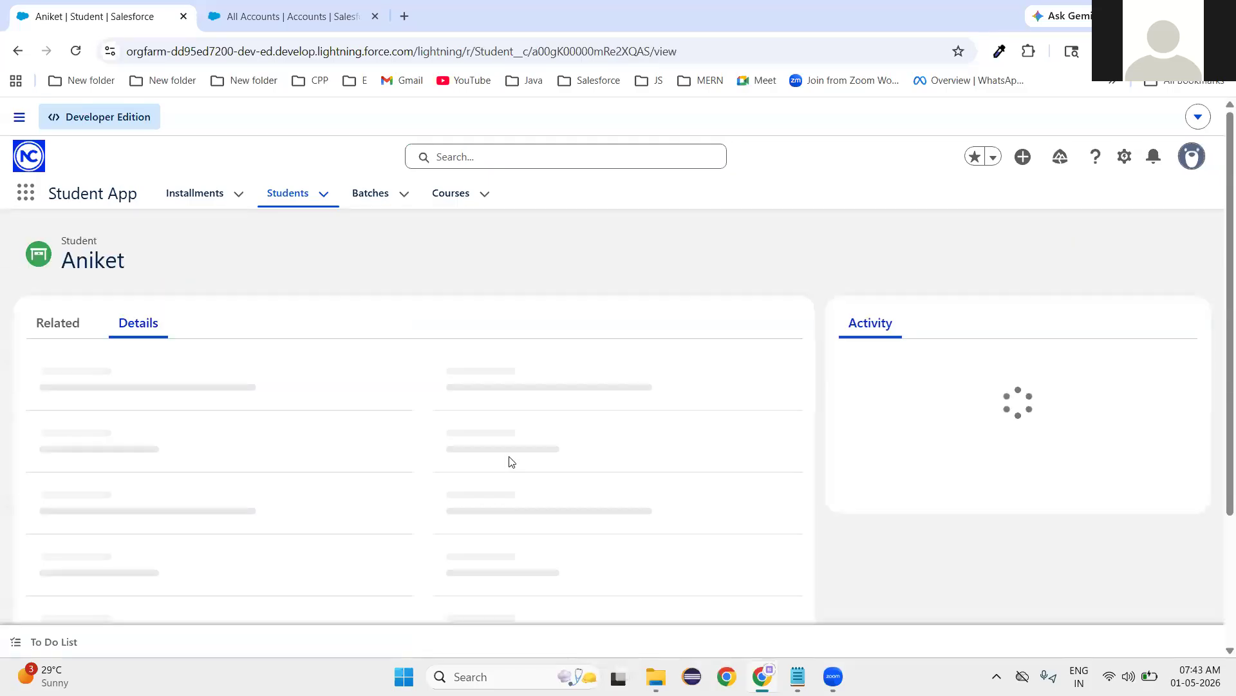
scroll(511, 462, "down", 5)
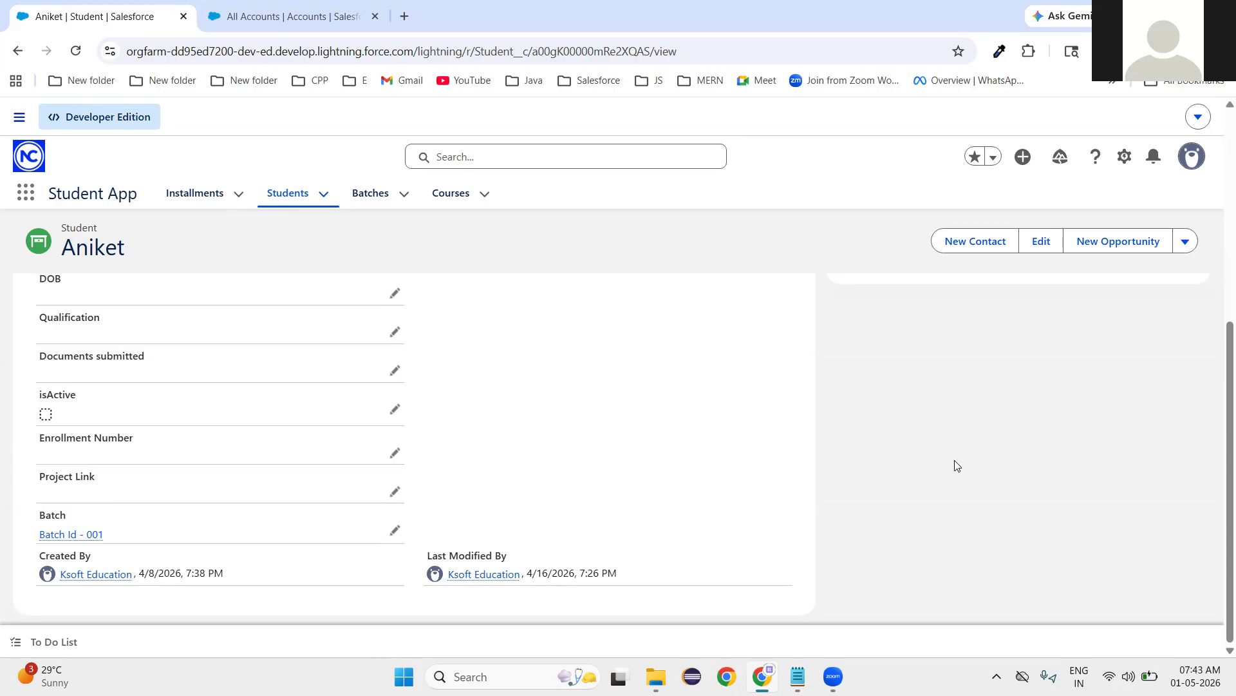
scroll(957, 465, "up", 3)
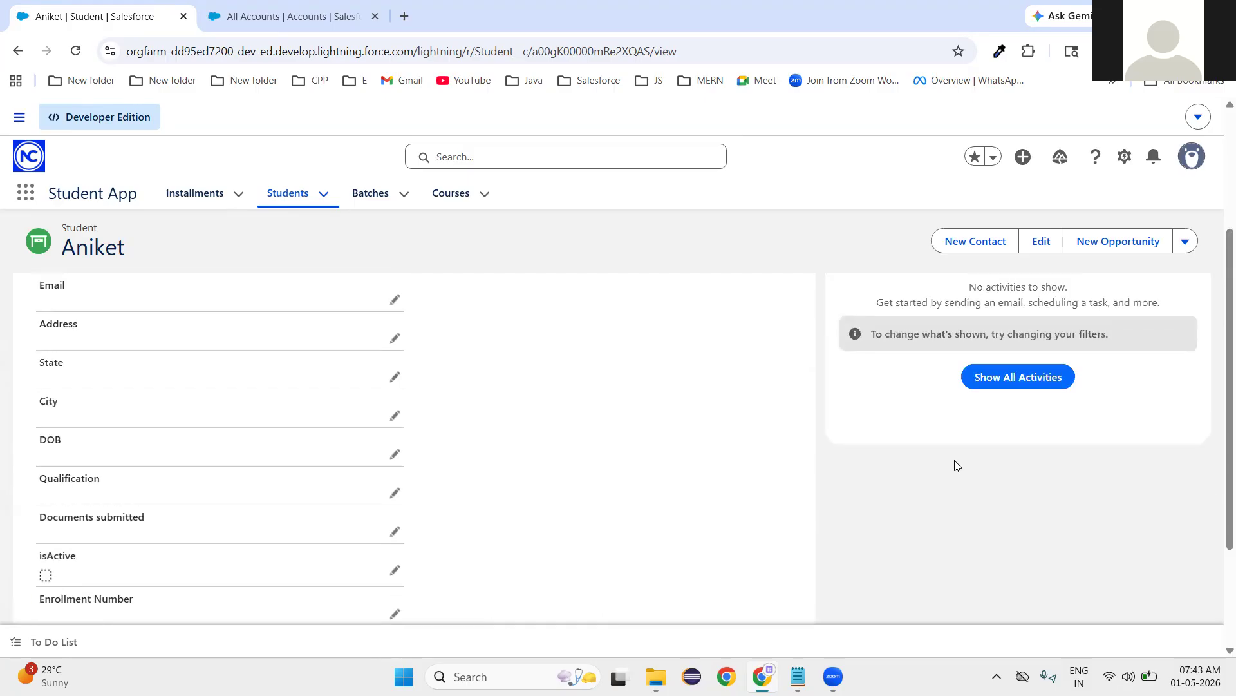
scroll(956, 465, "up", 3)
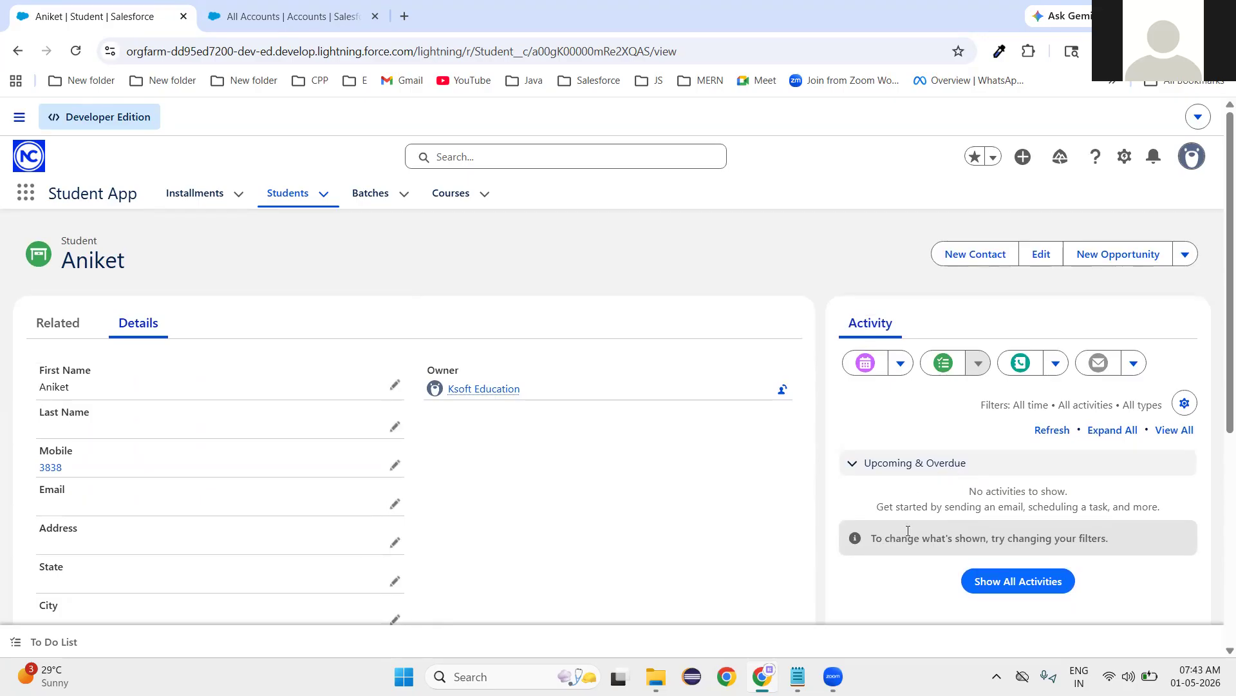
scroll(907, 535, "down", 3)
scroll(907, 532, "down", 3)
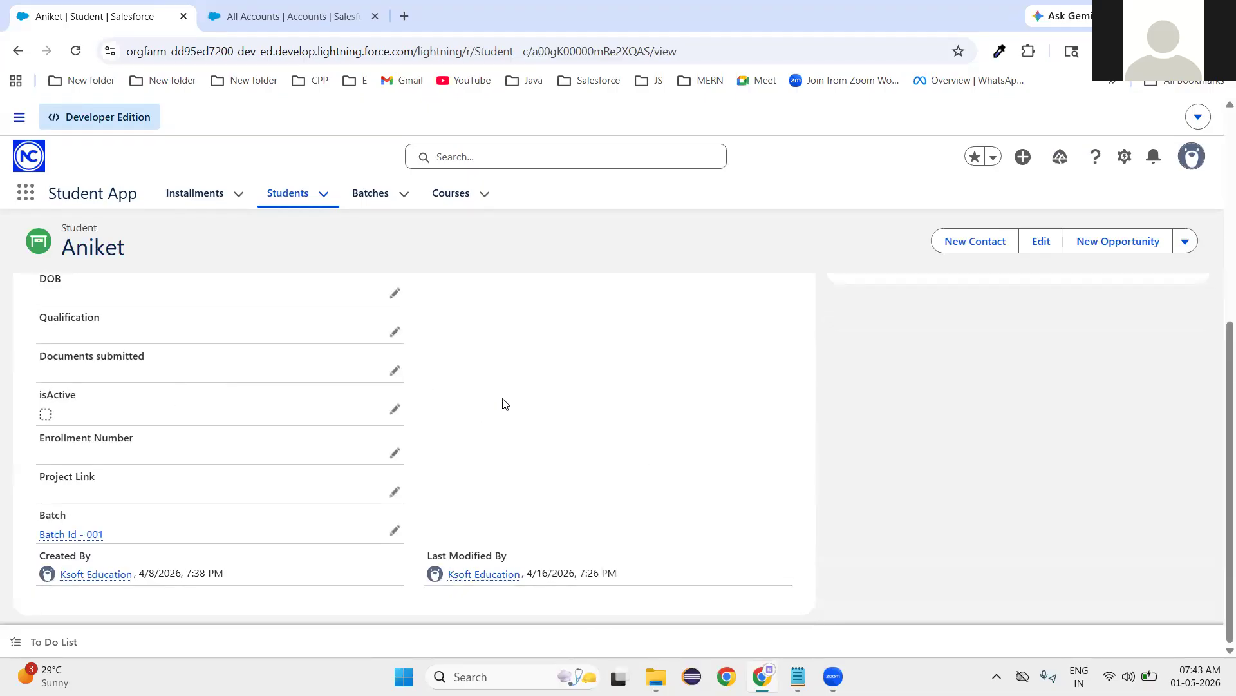
scroll(972, 478, "up", 6)
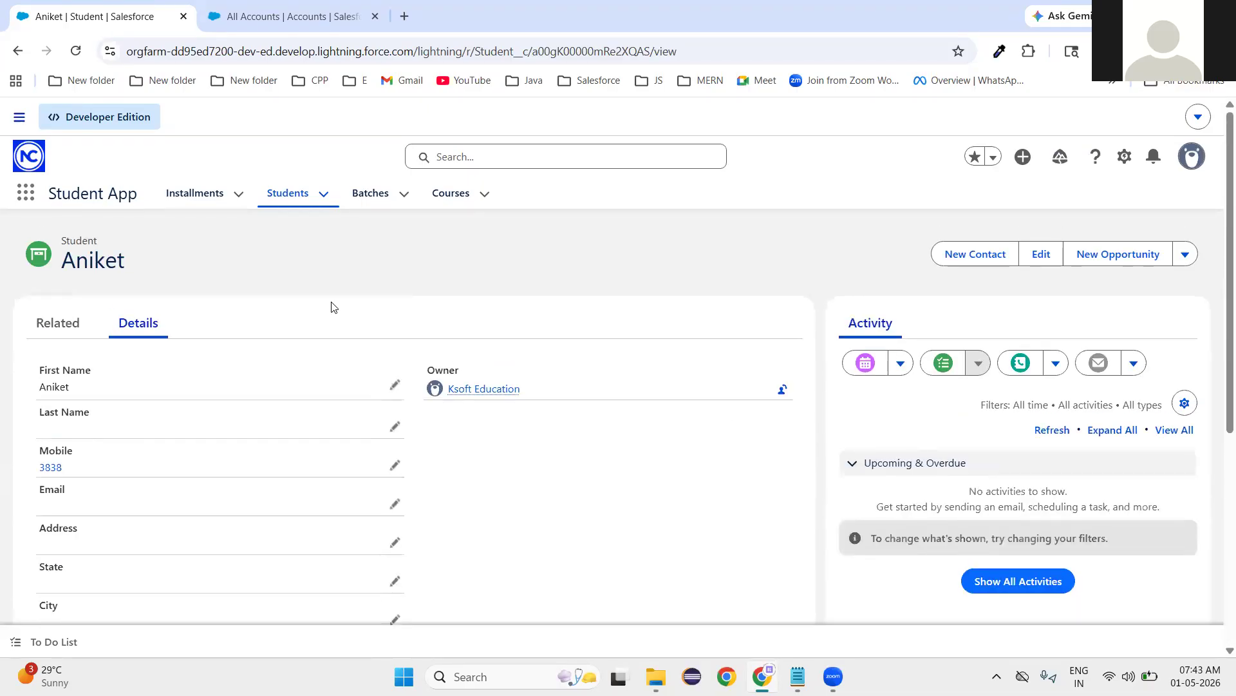
left_click(289, 199)
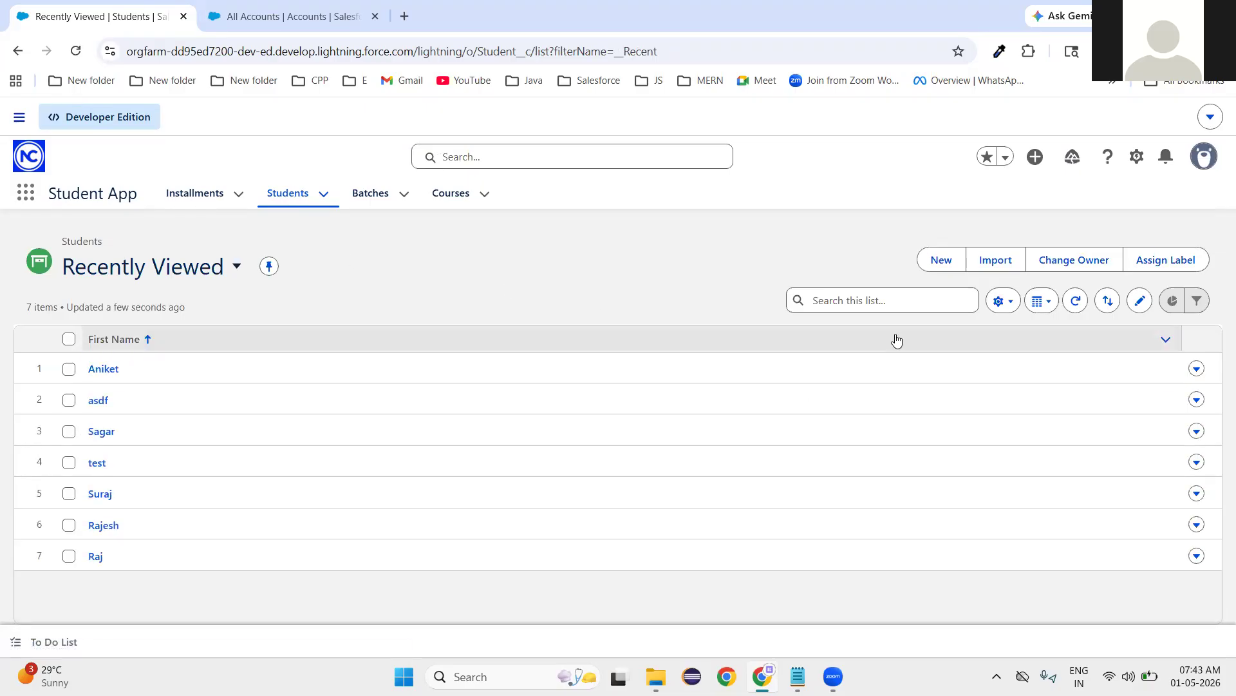
- Start a new list view for Students named "Active Students" with the API name Active_Students
left_click(1002, 301)
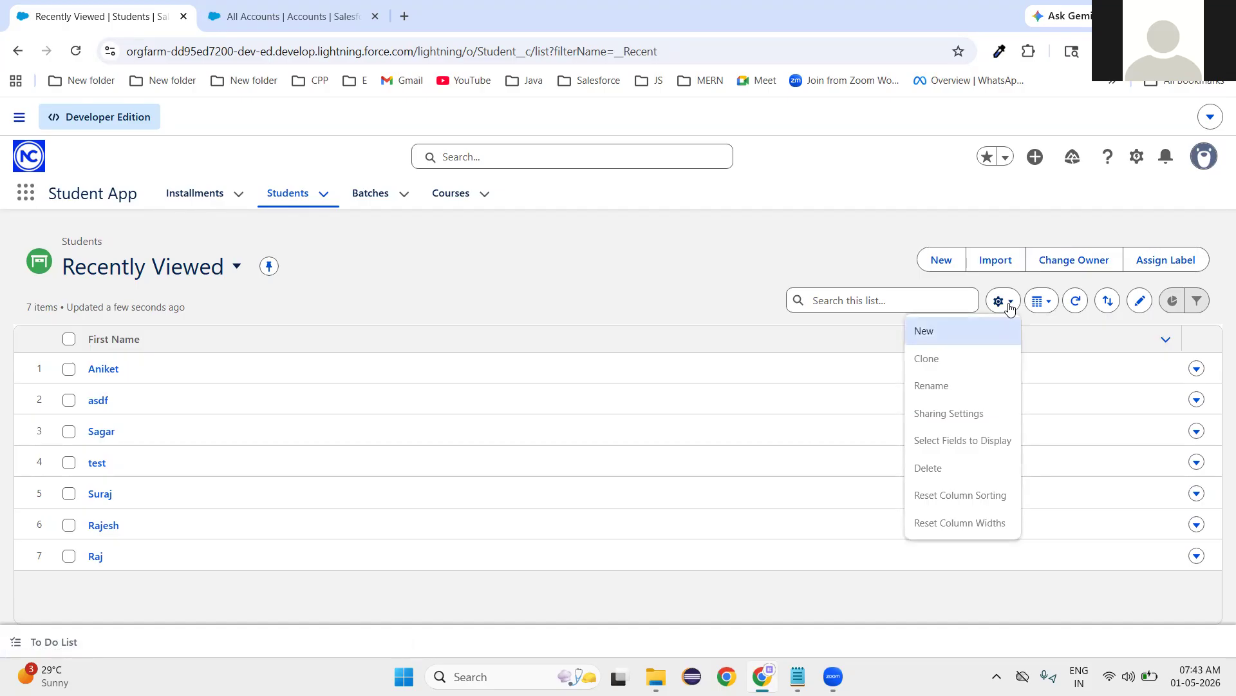
left_click(947, 329)
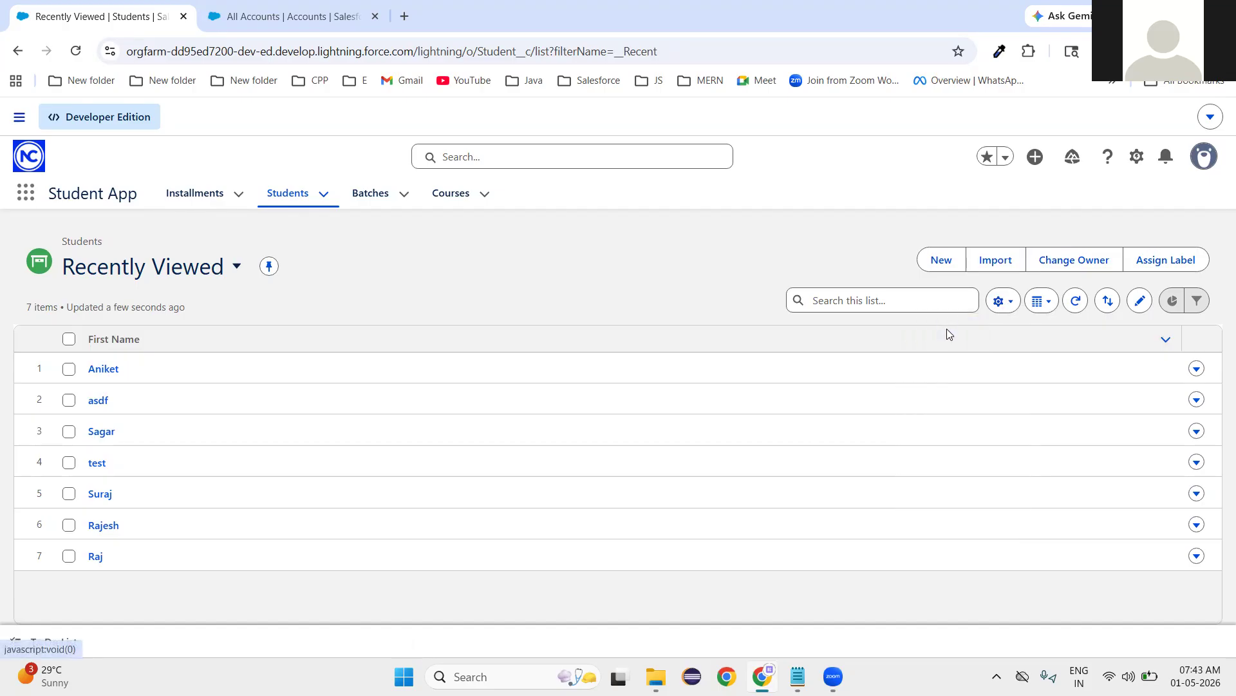
left_click(373, 292)
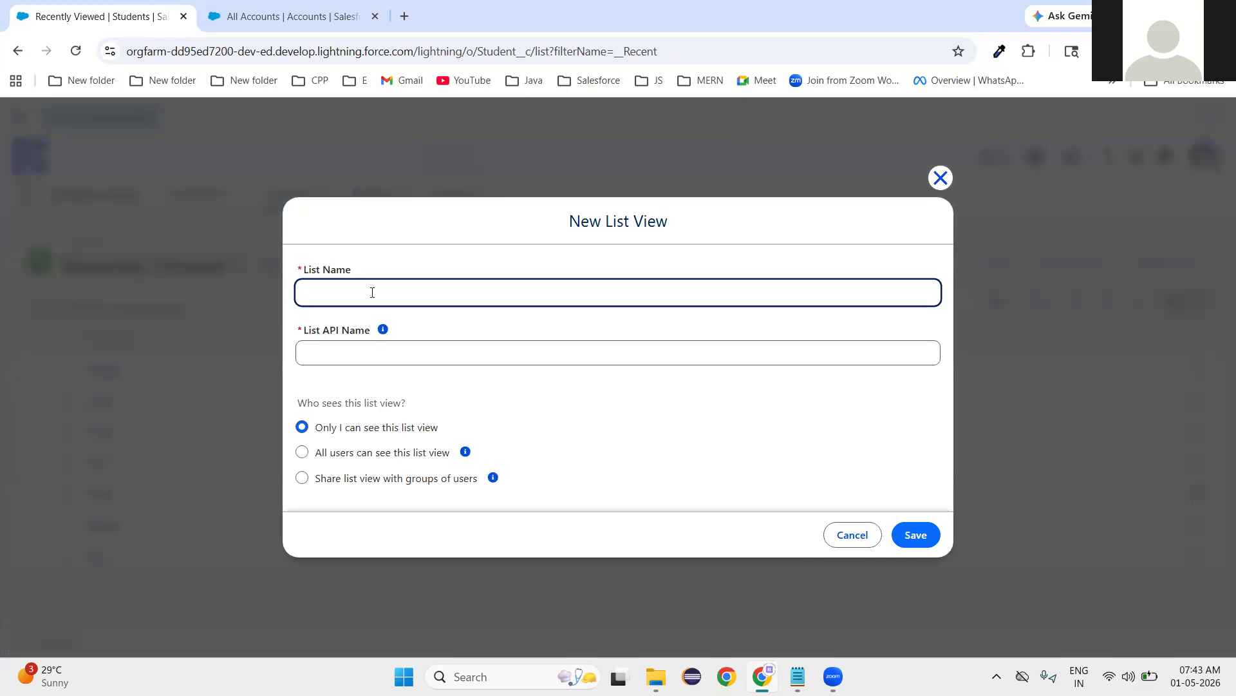
type("Active Students")
left_click(585, 264)
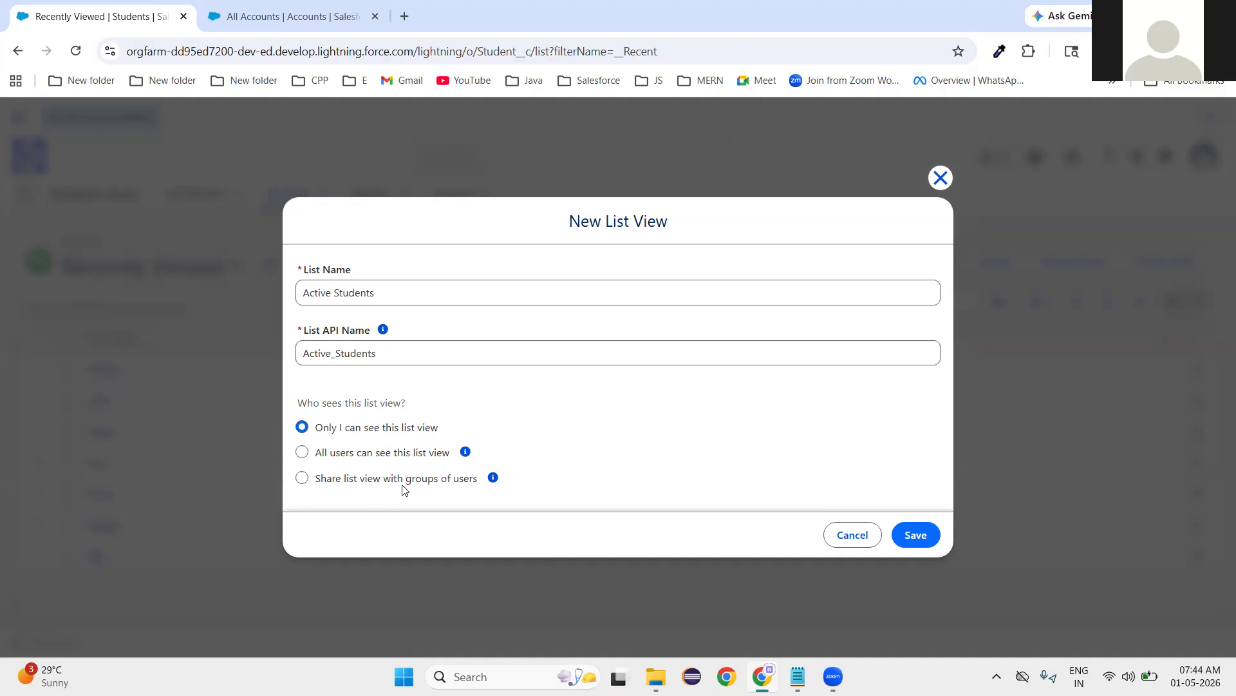
- Look at the option for sharing with groups of users, make the list view visible to all users and save it
left_click(302, 478)
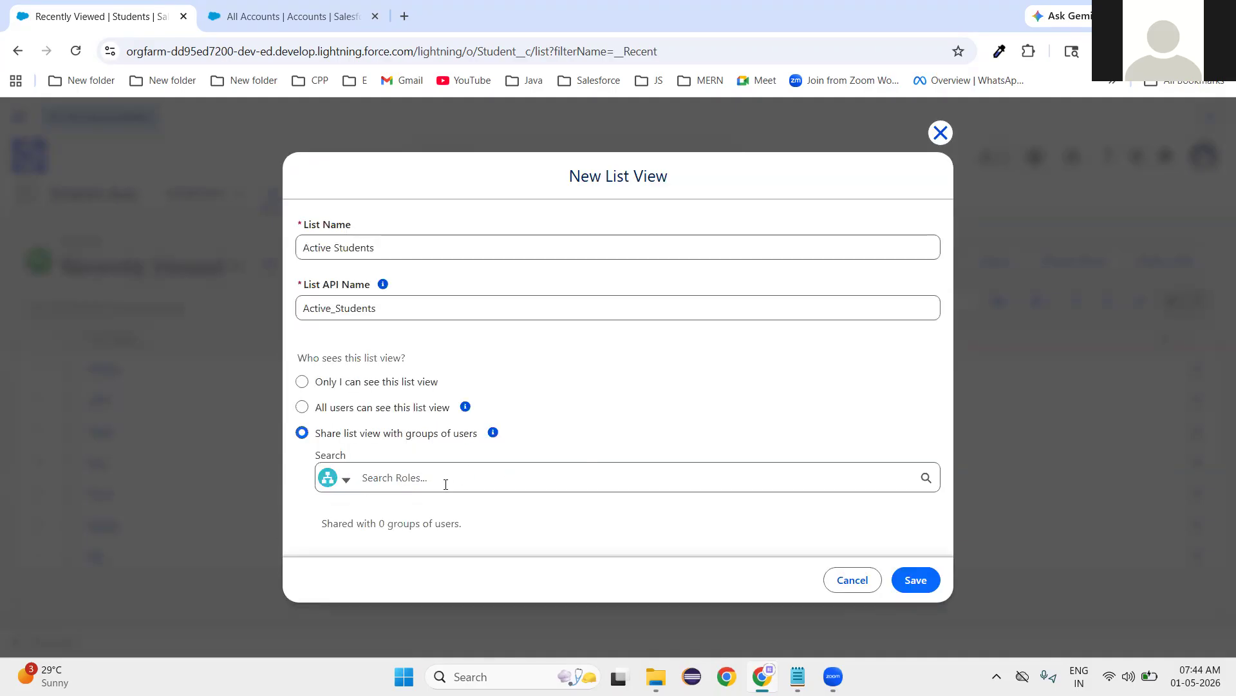
left_click(461, 477)
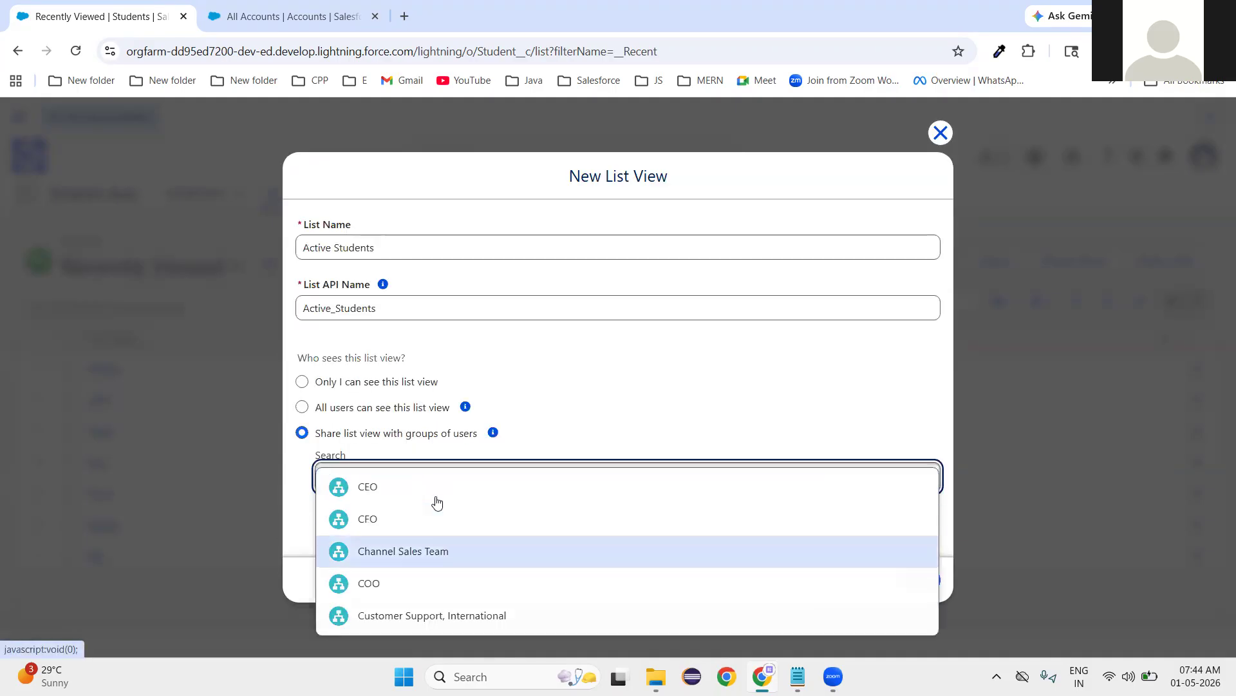
left_click(302, 414)
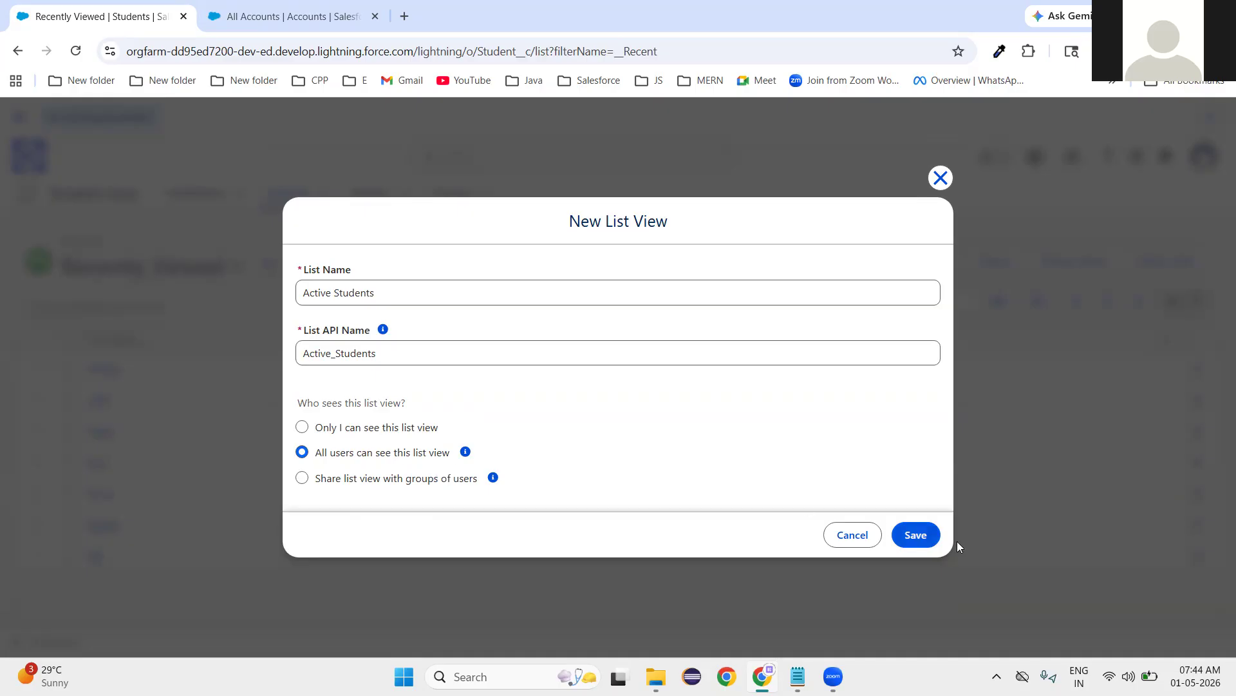
left_click(917, 537)
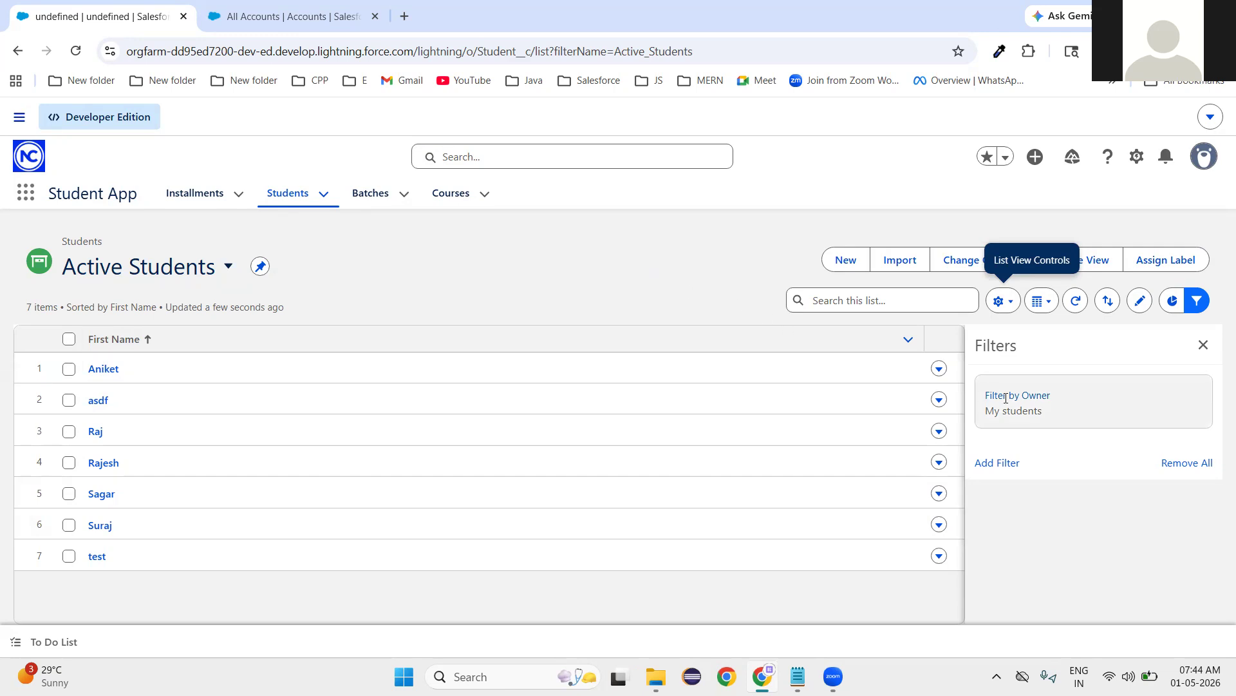
- Set the Active Students list view's owner filter to All students
left_click(1038, 395)
left_click(670, 299)
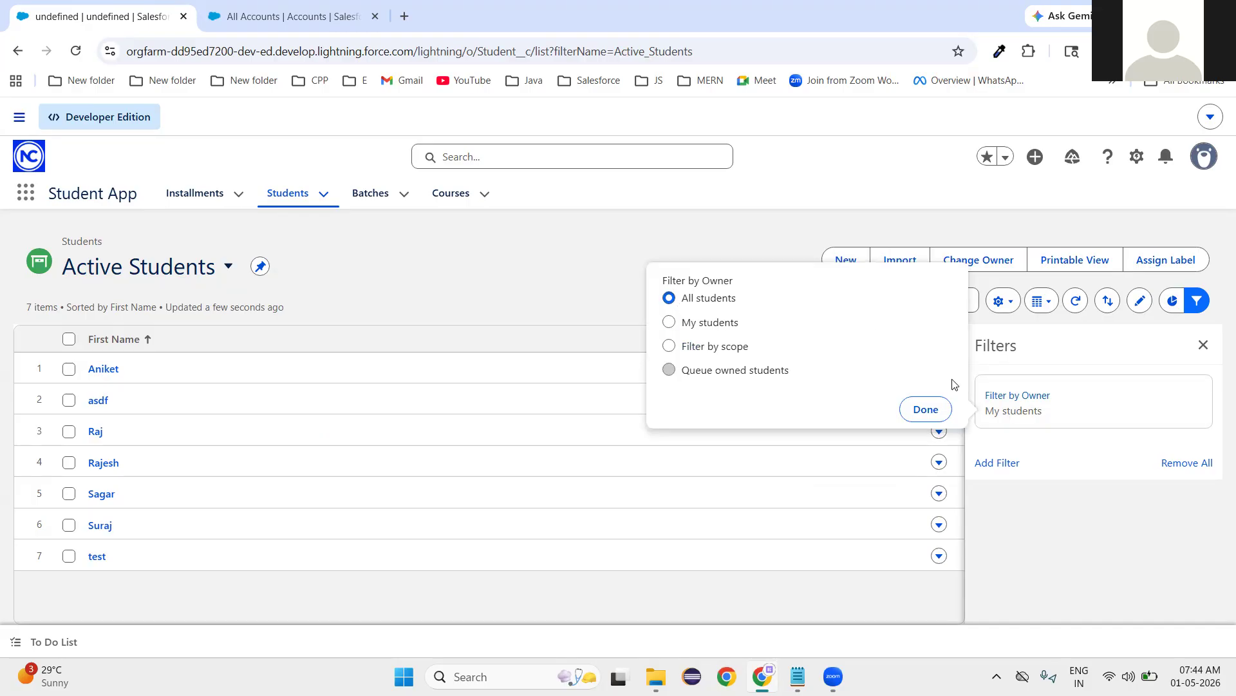
left_click(918, 414)
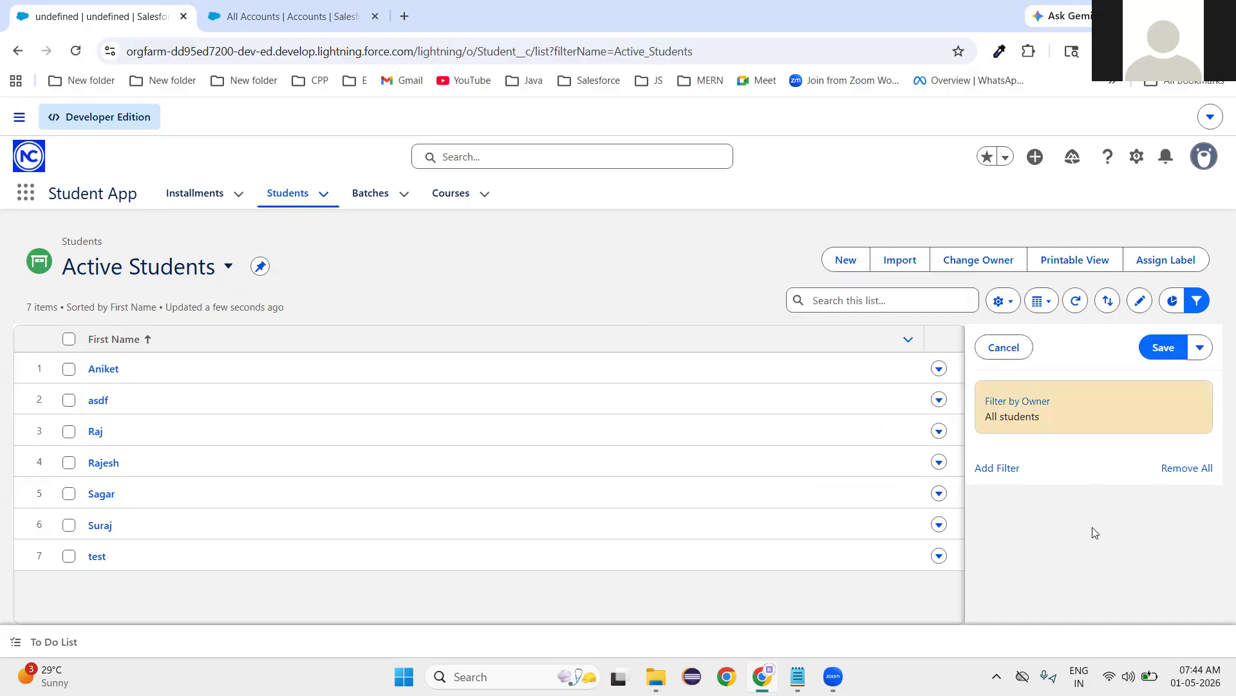
- Add a filter where isActive equals True, save the list view's filters and close the filter settings
left_click(986, 470)
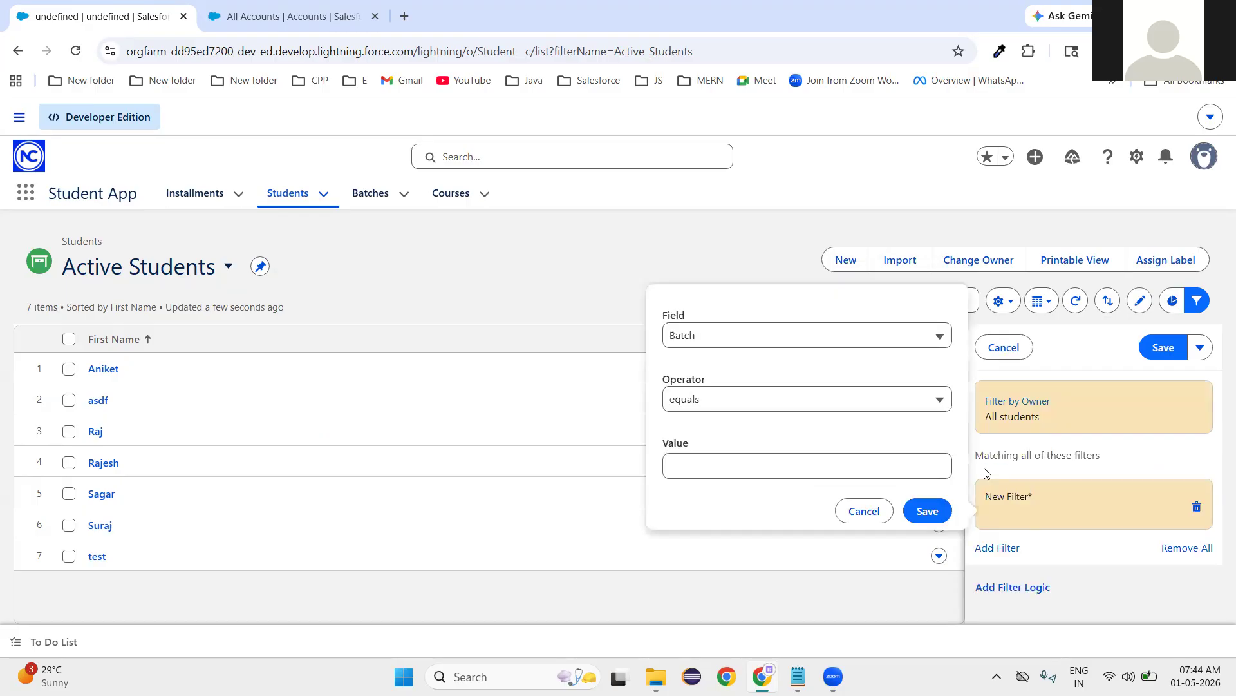
left_click(730, 346)
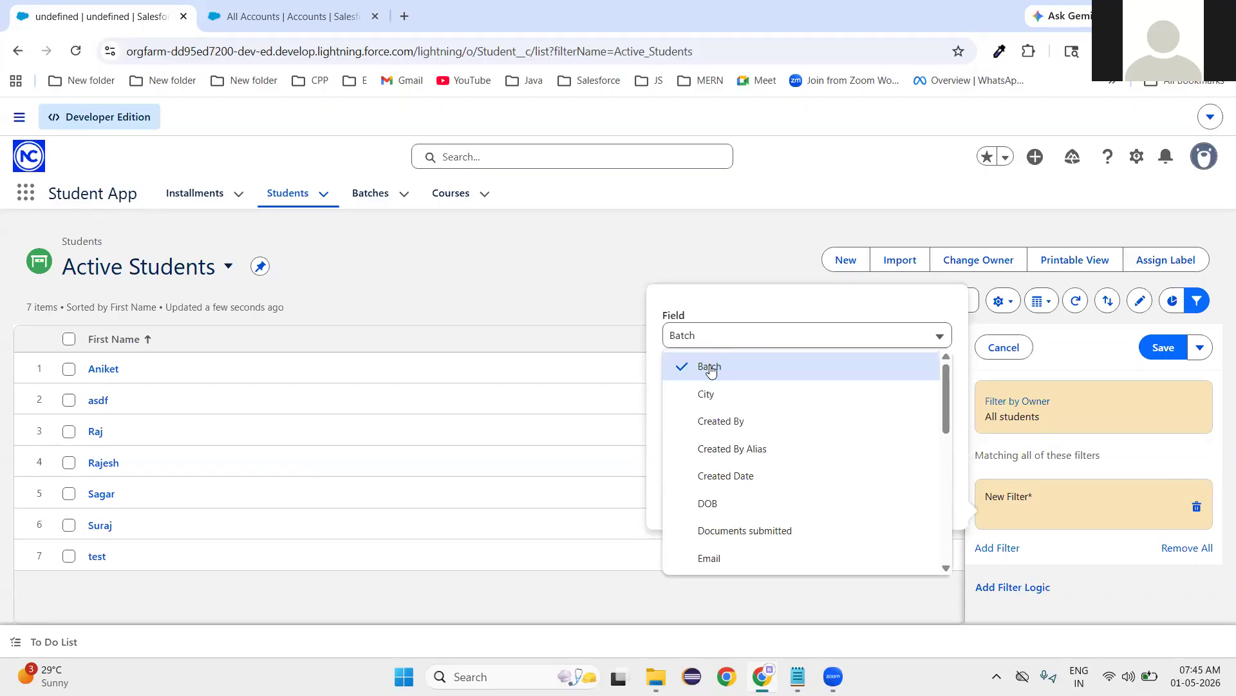
scroll(722, 523, "down", 1)
scroll(723, 523, "down", 4)
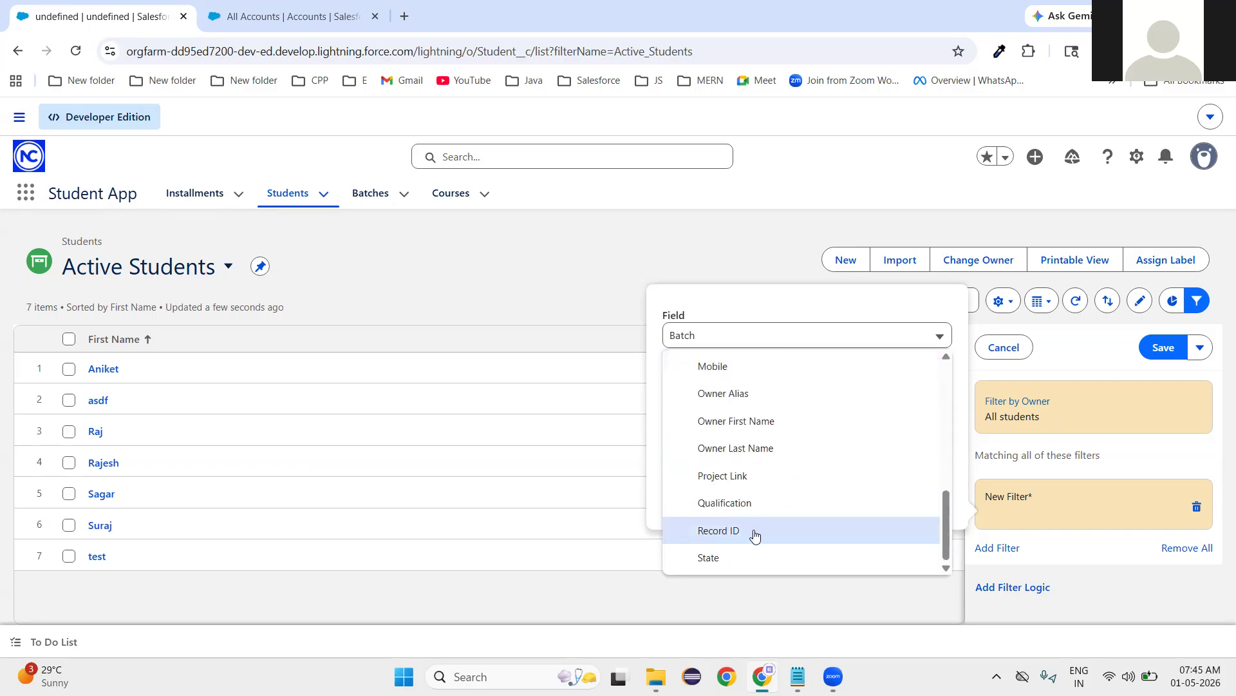
scroll(745, 557, "up", 1)
scroll(745, 557, "up", 4)
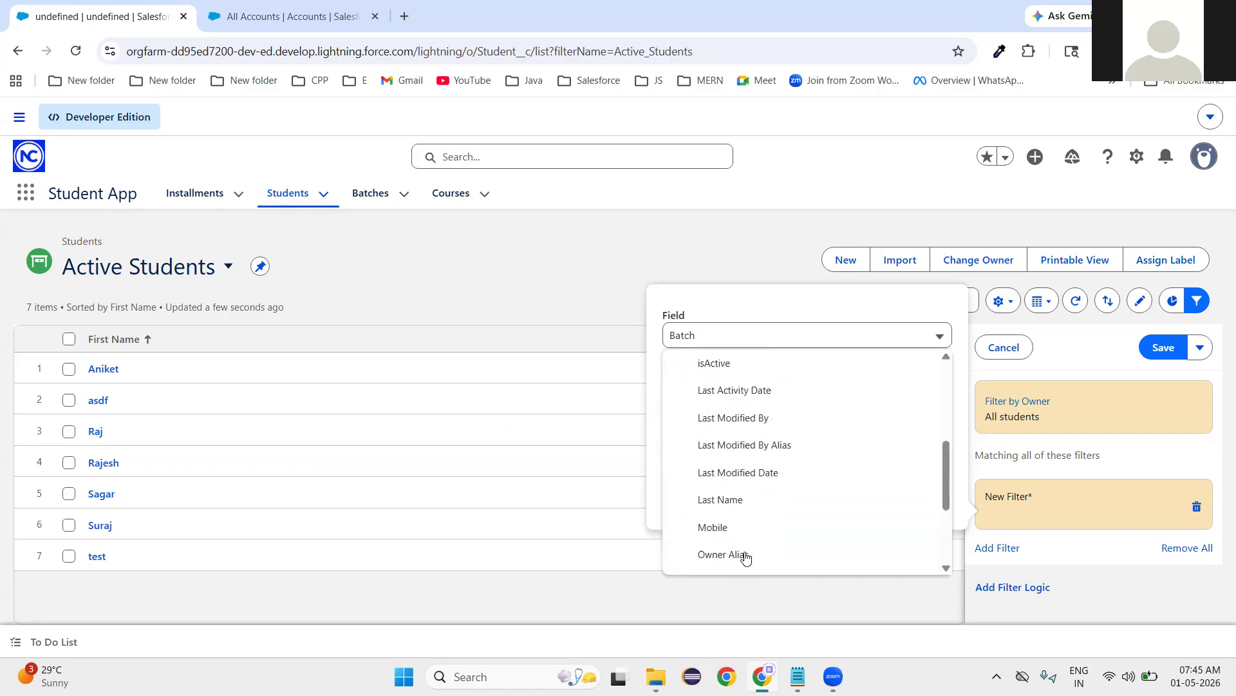
scroll(746, 557, "up", 1)
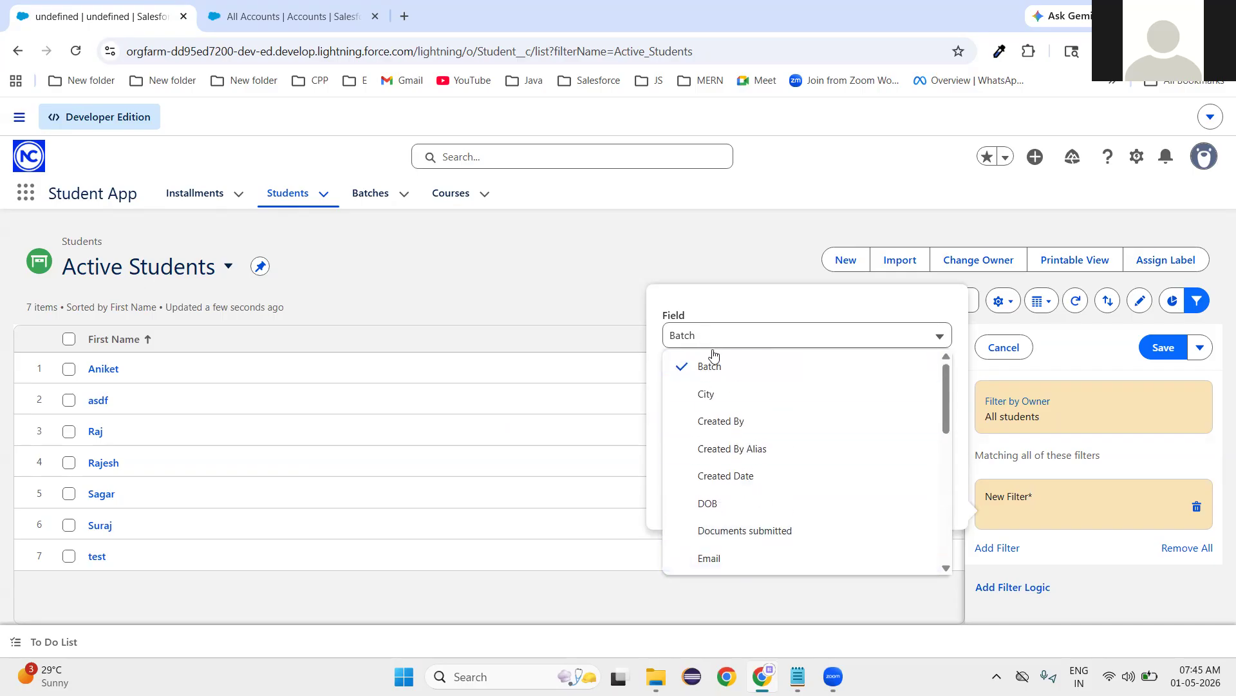
scroll(727, 482, "down", 5)
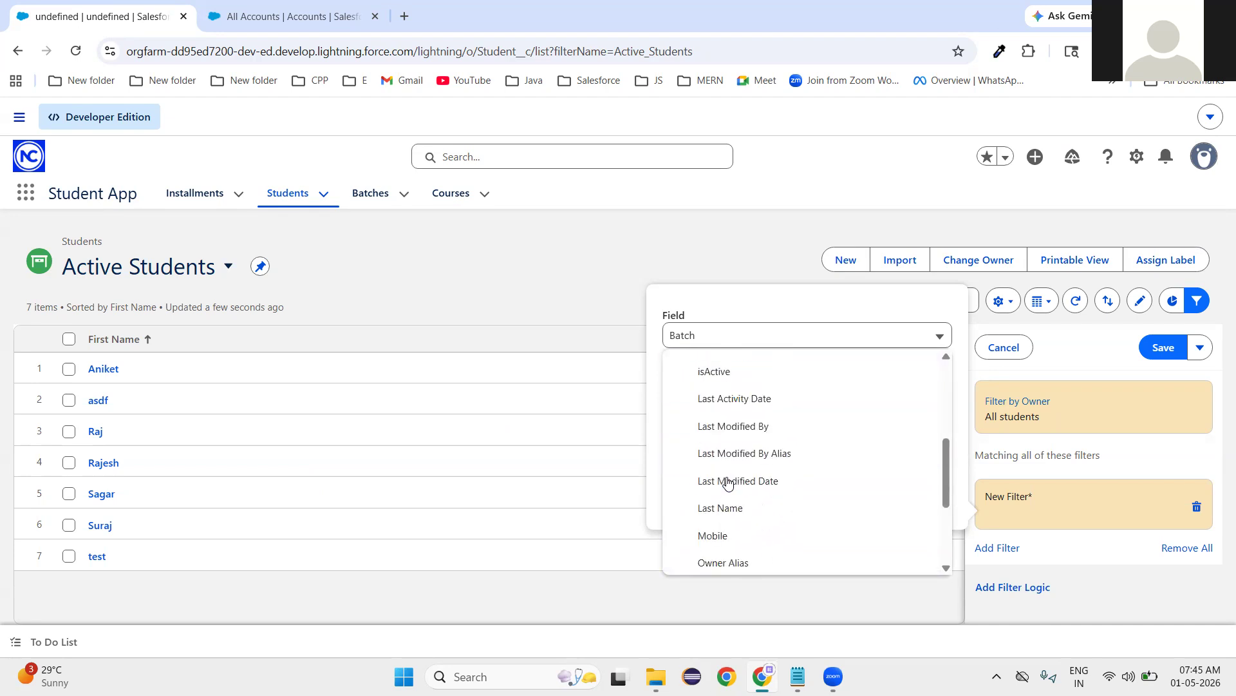
scroll(718, 504, "down", 1)
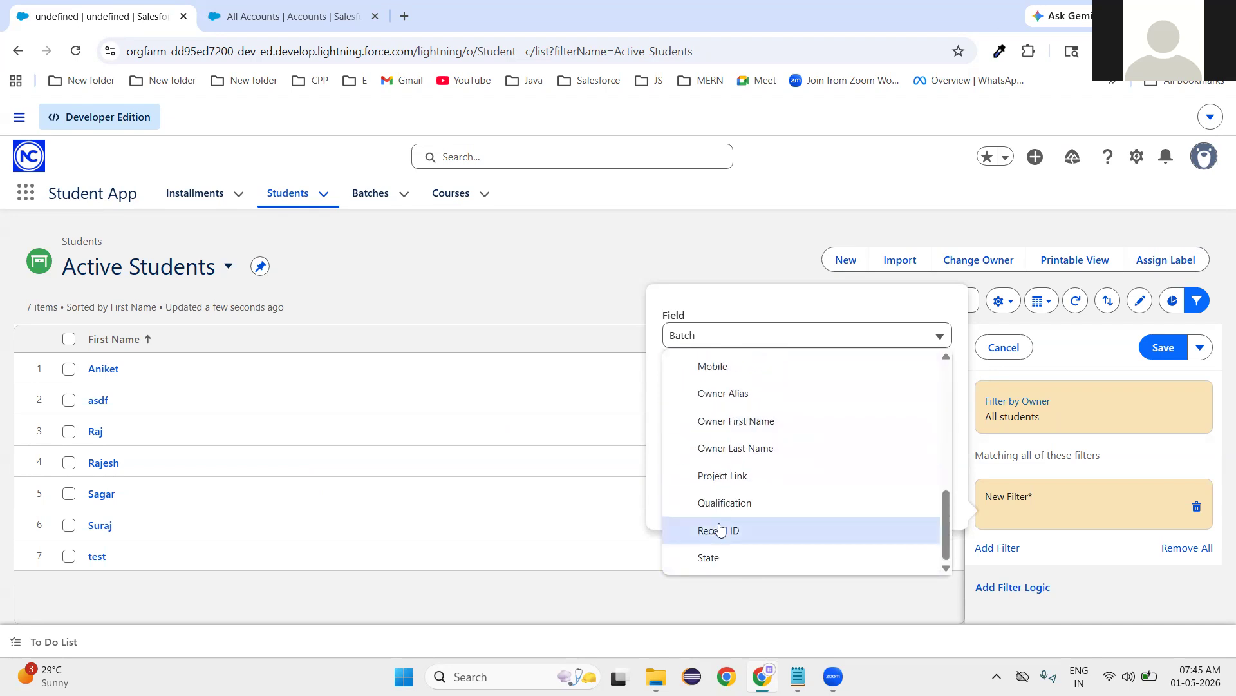
scroll(736, 430, "up", 1)
scroll(738, 431, "up", 4)
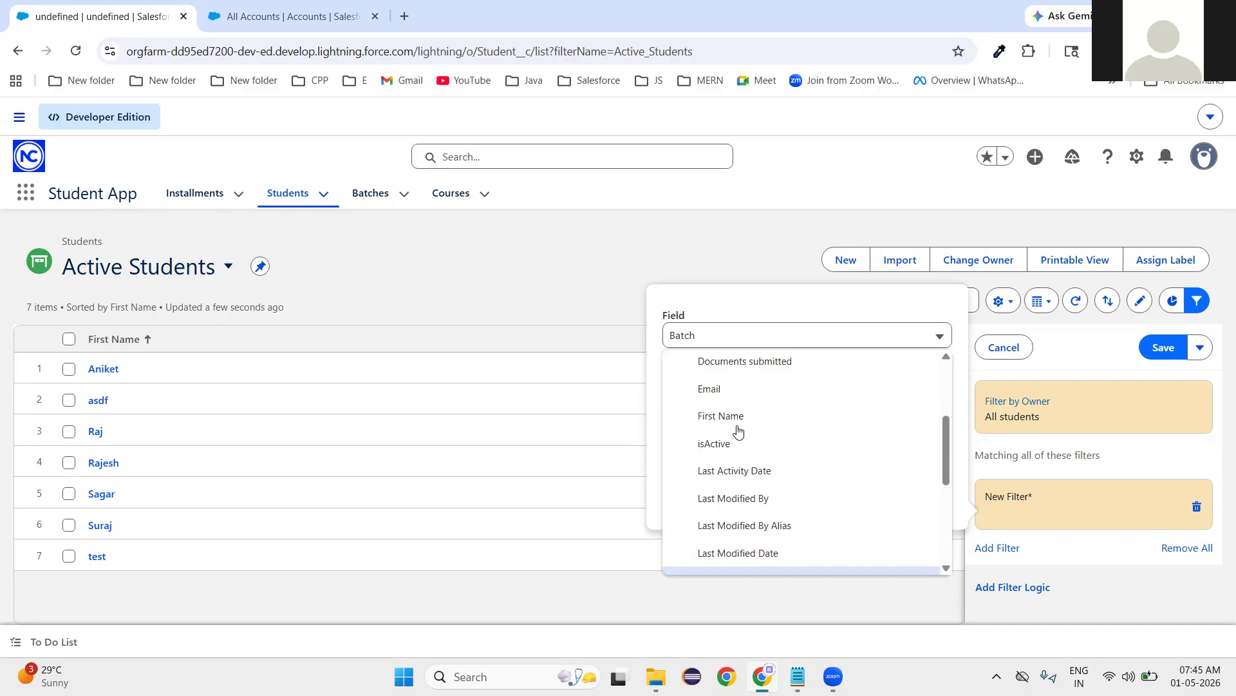
left_click(724, 442)
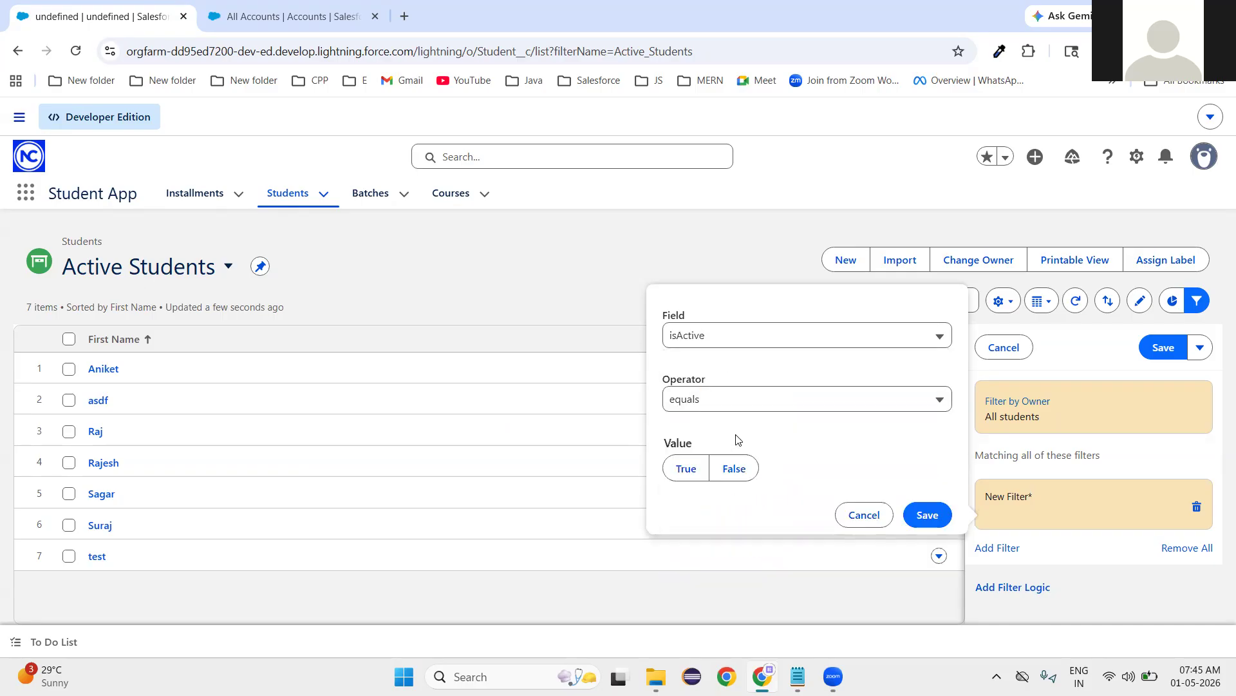
left_click(683, 475)
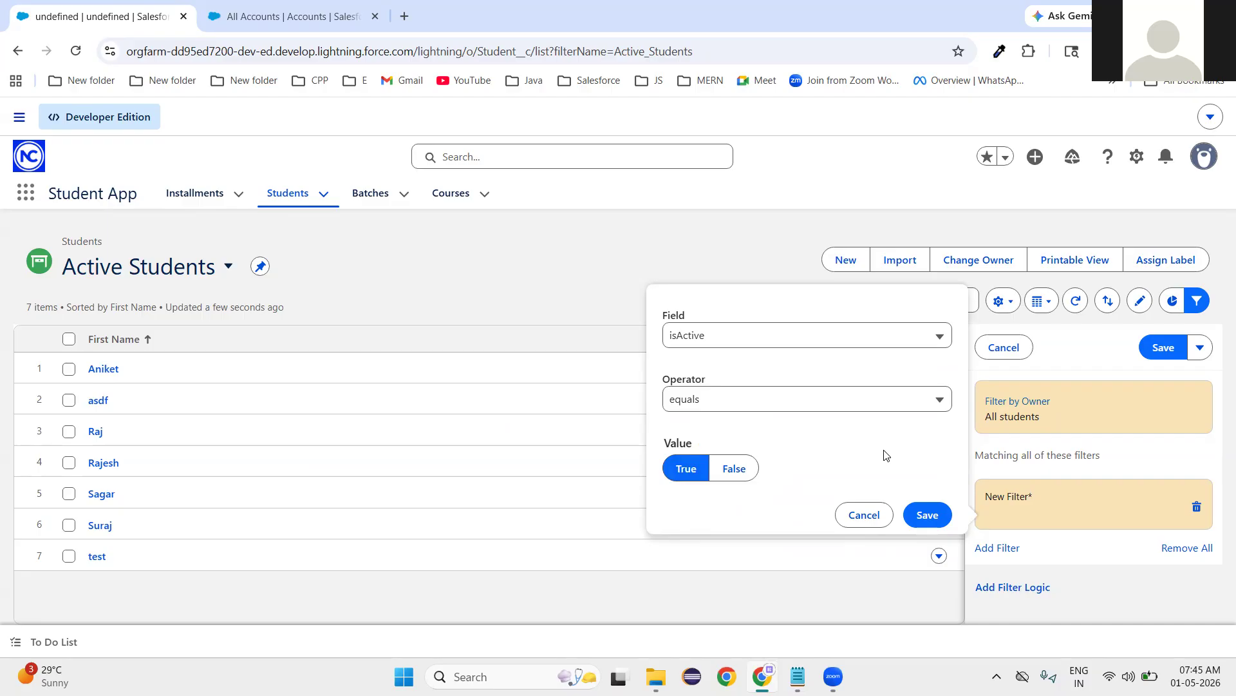
left_click(927, 515)
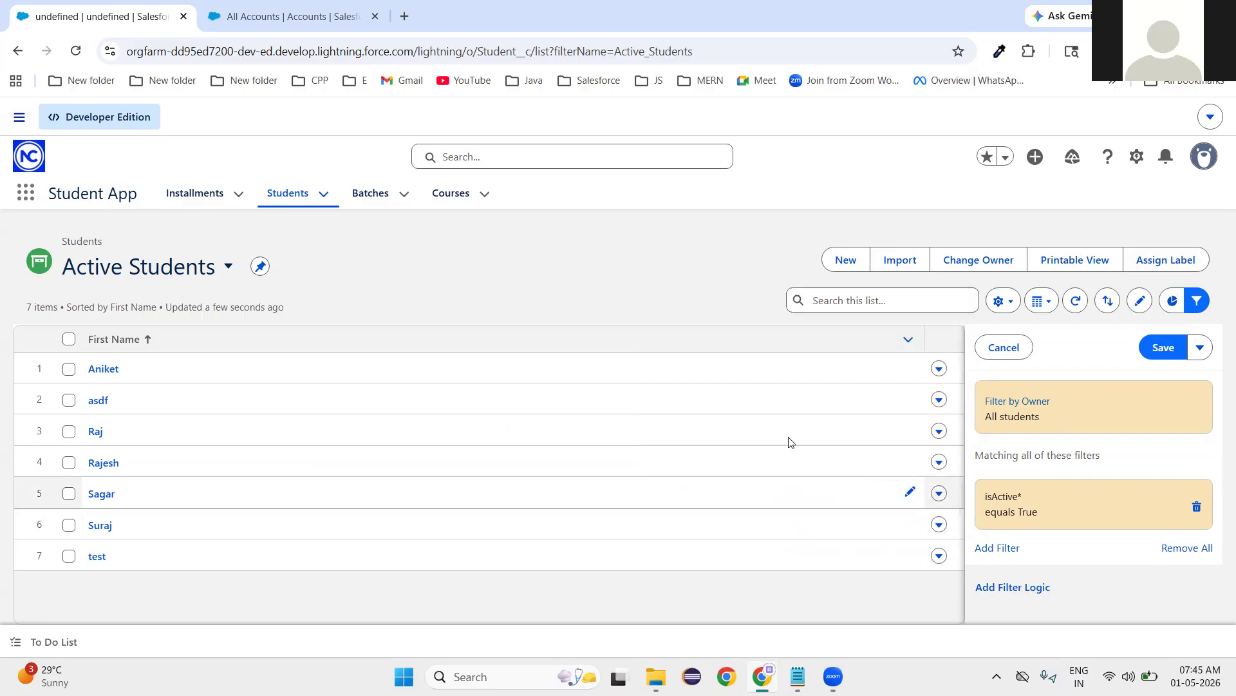
left_click(1170, 349)
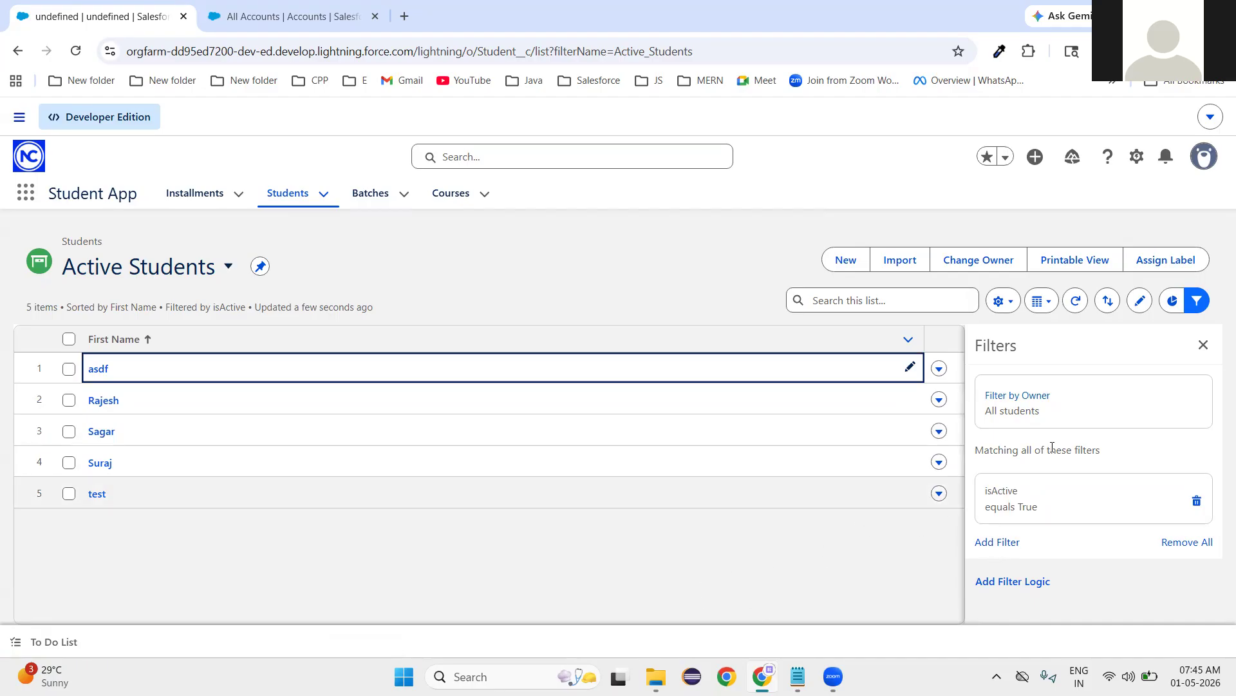
left_click(1203, 346)
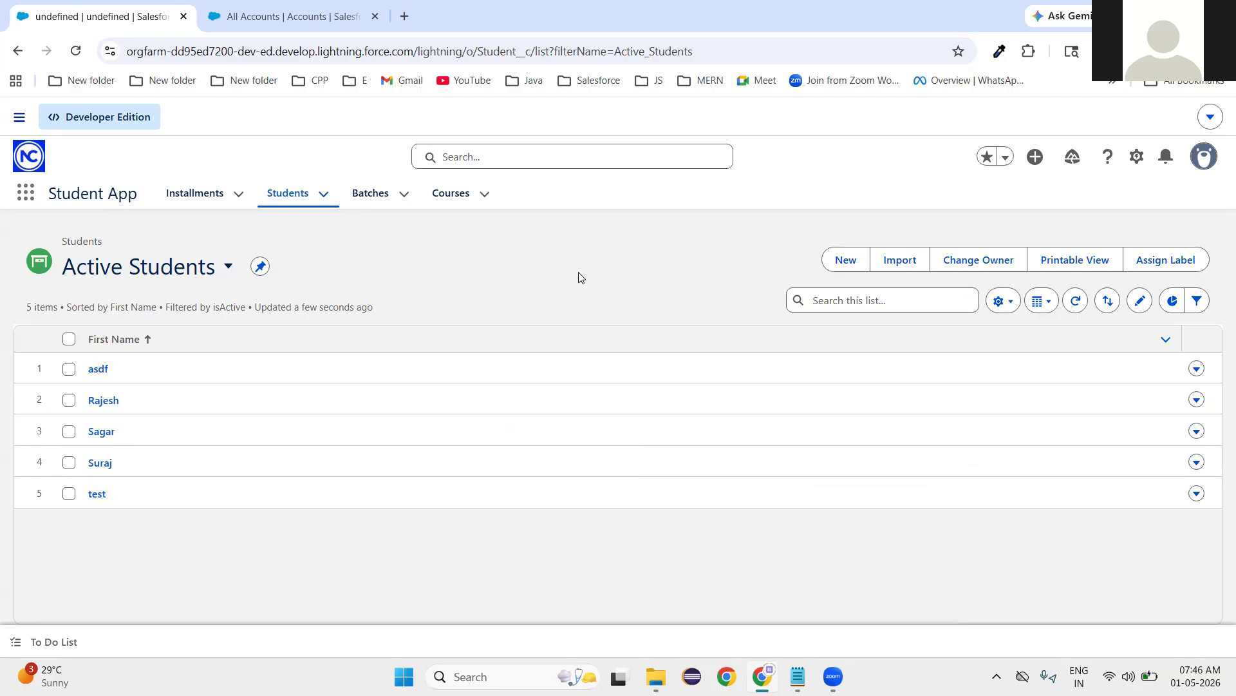
- Compare the Active Students and All list views for Students, ending on Active Students
left_click(230, 268)
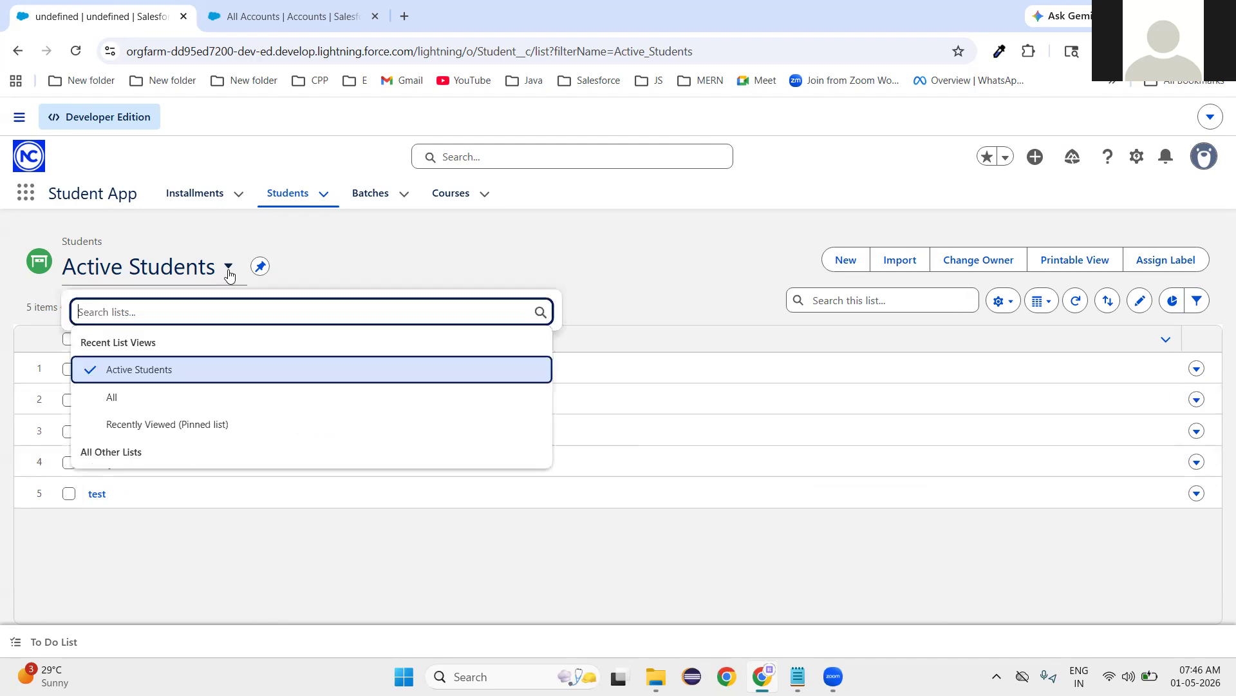
left_click(150, 372)
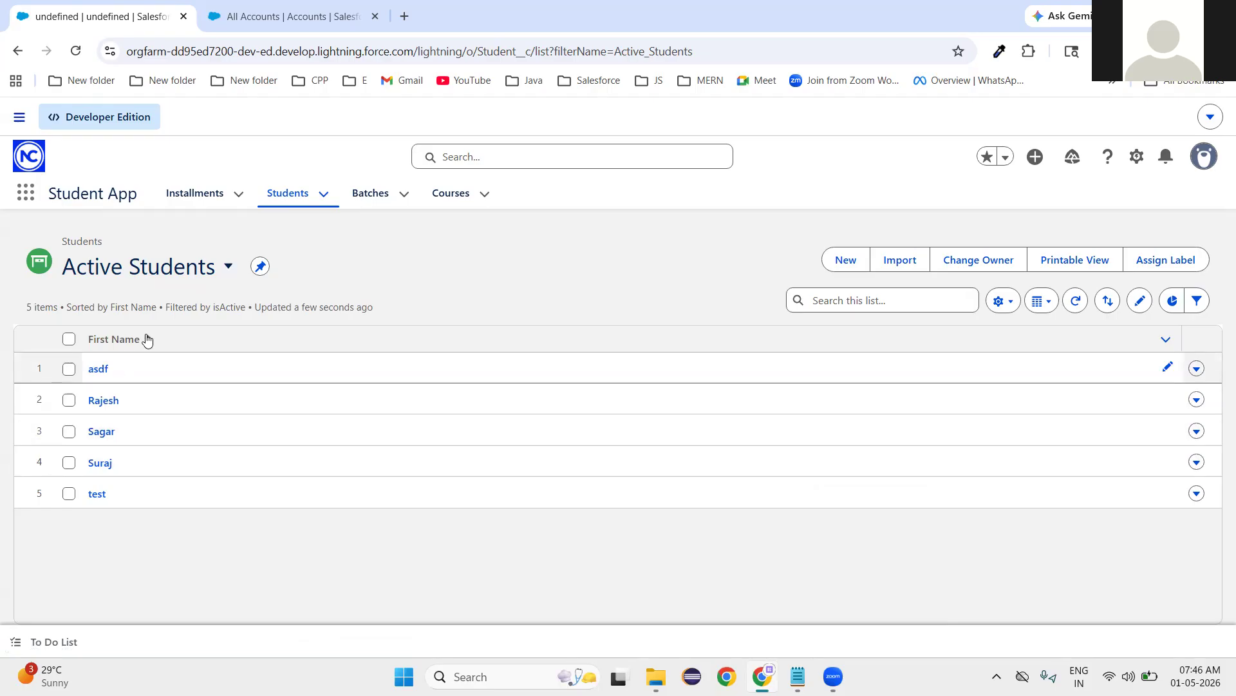
left_click(229, 267)
left_click(136, 389)
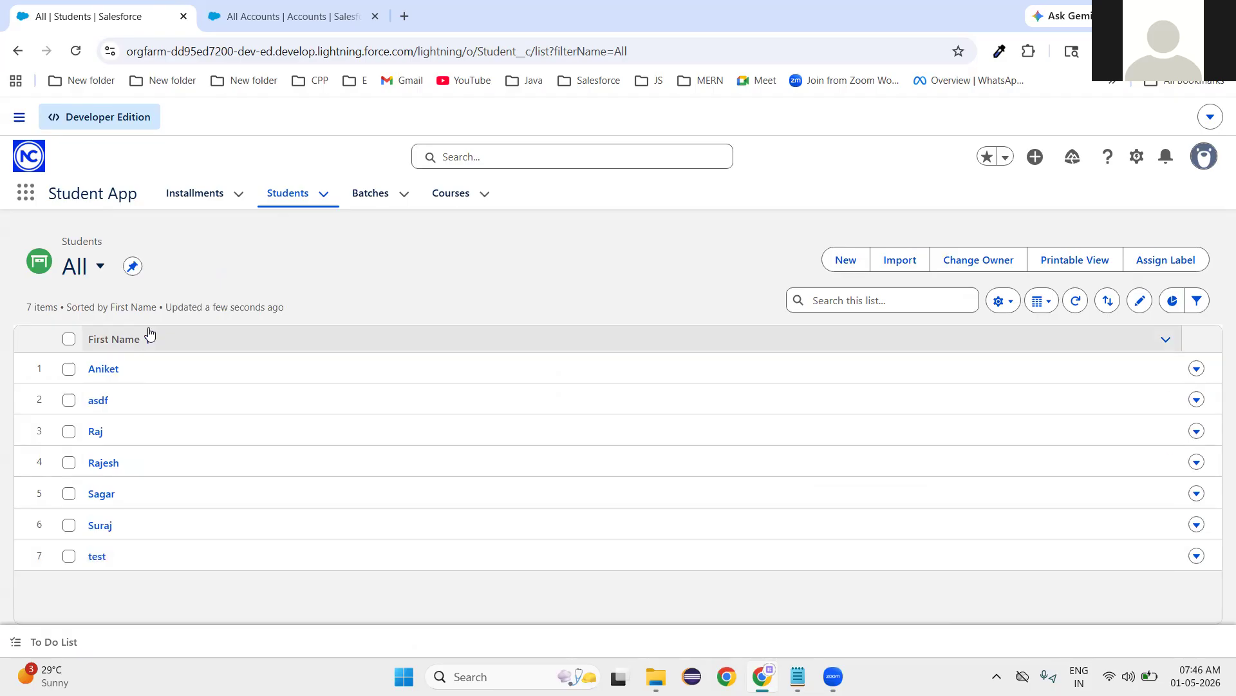
left_click(100, 270)
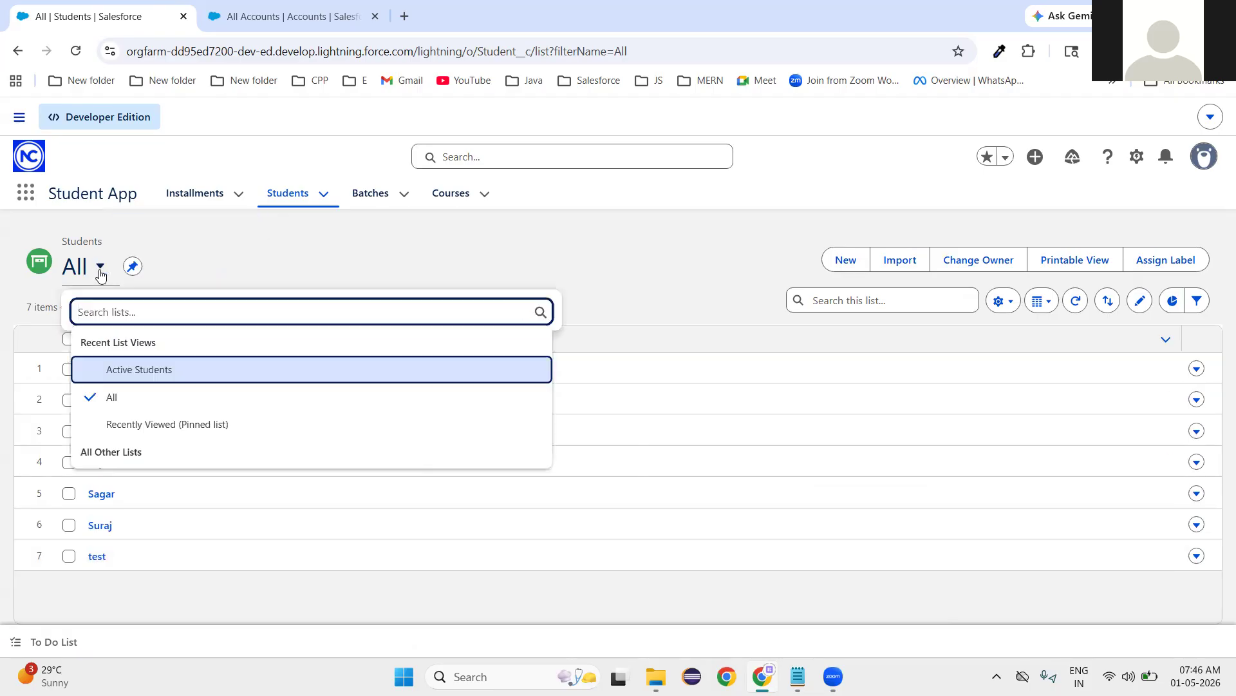
left_click(116, 371)
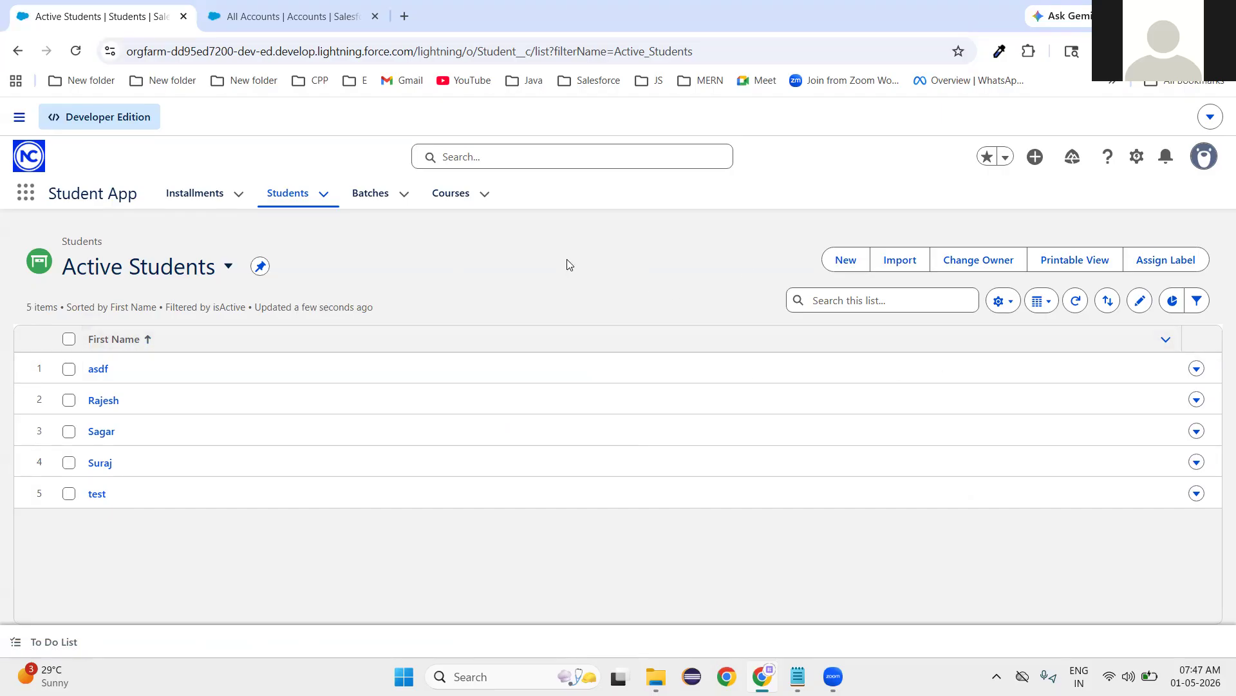
- Open the field selection for the Active Students list view and add Last Name to the visible fields
left_click(1004, 306)
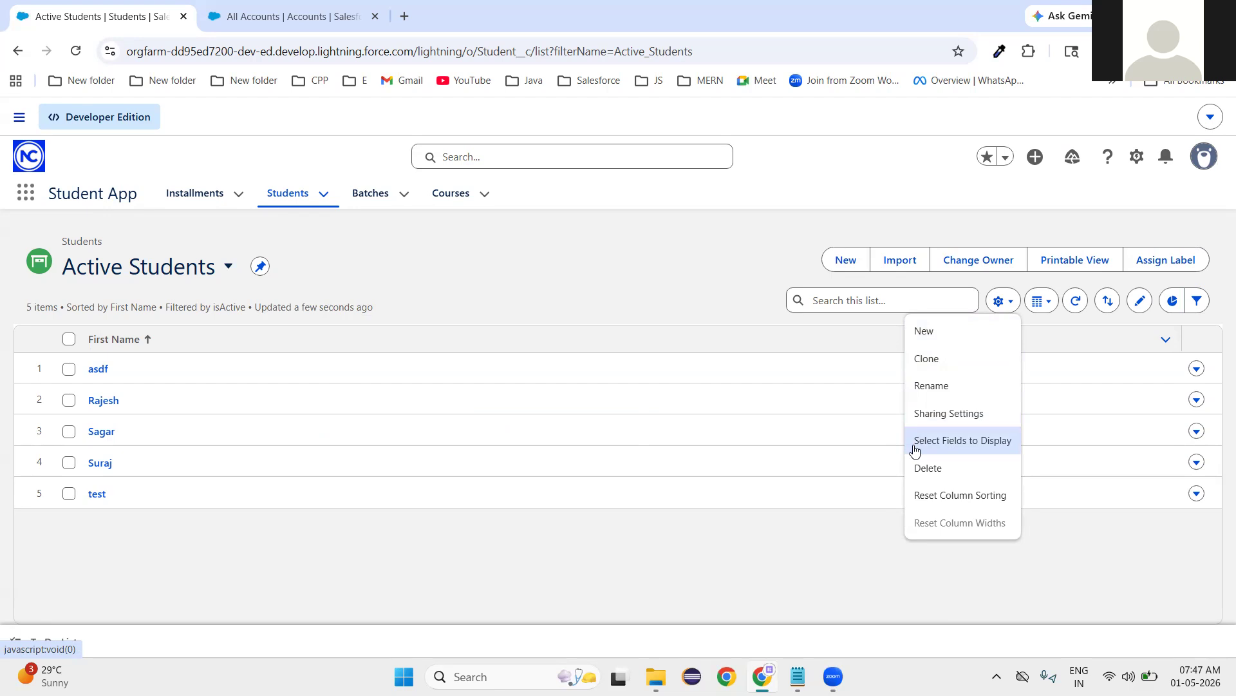
left_click(971, 449)
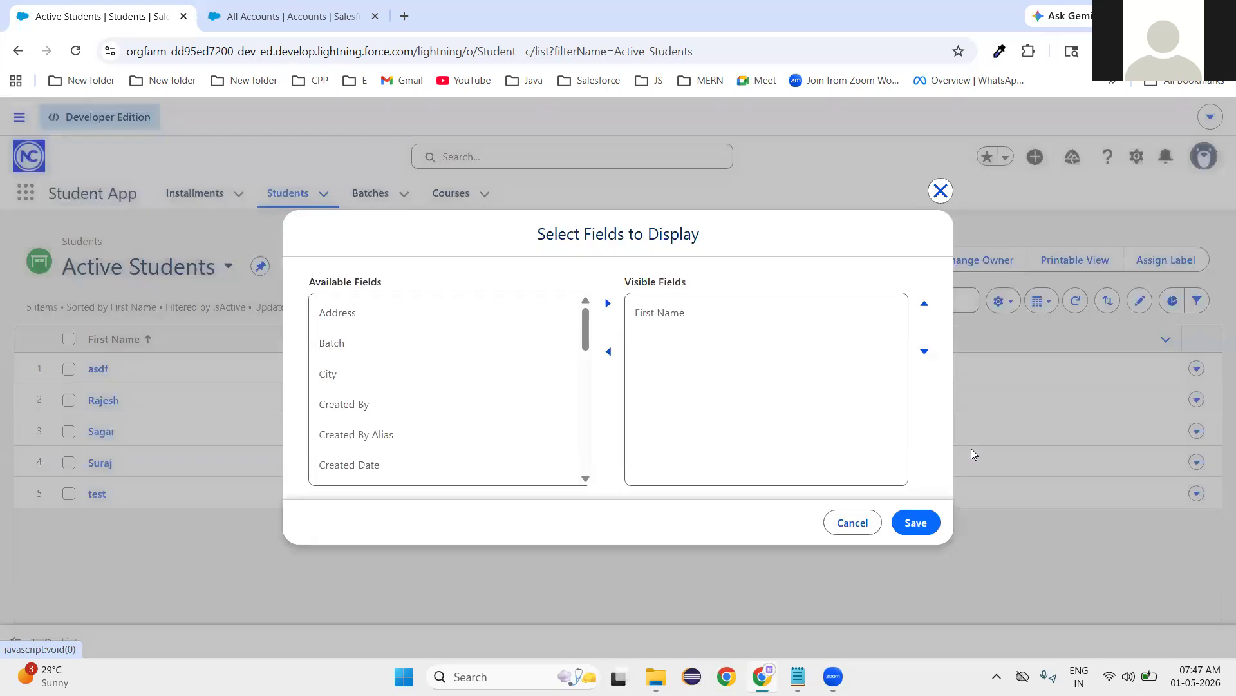
left_click(664, 315)
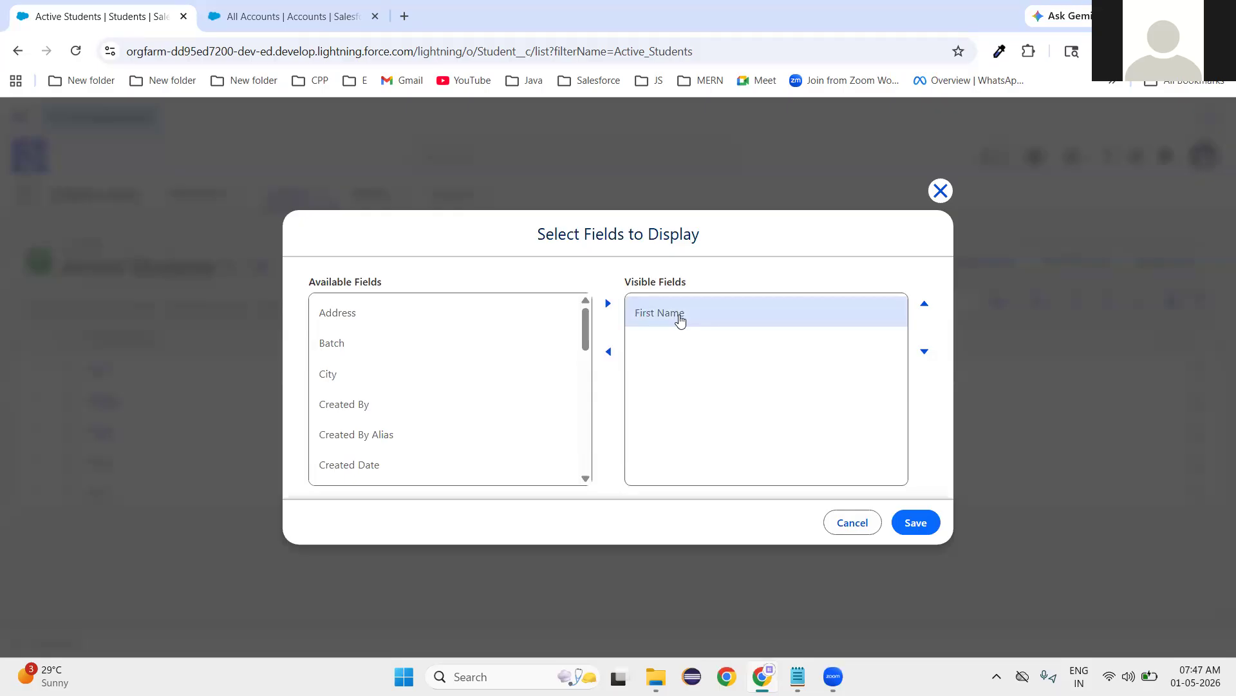
scroll(524, 392, "down", 3)
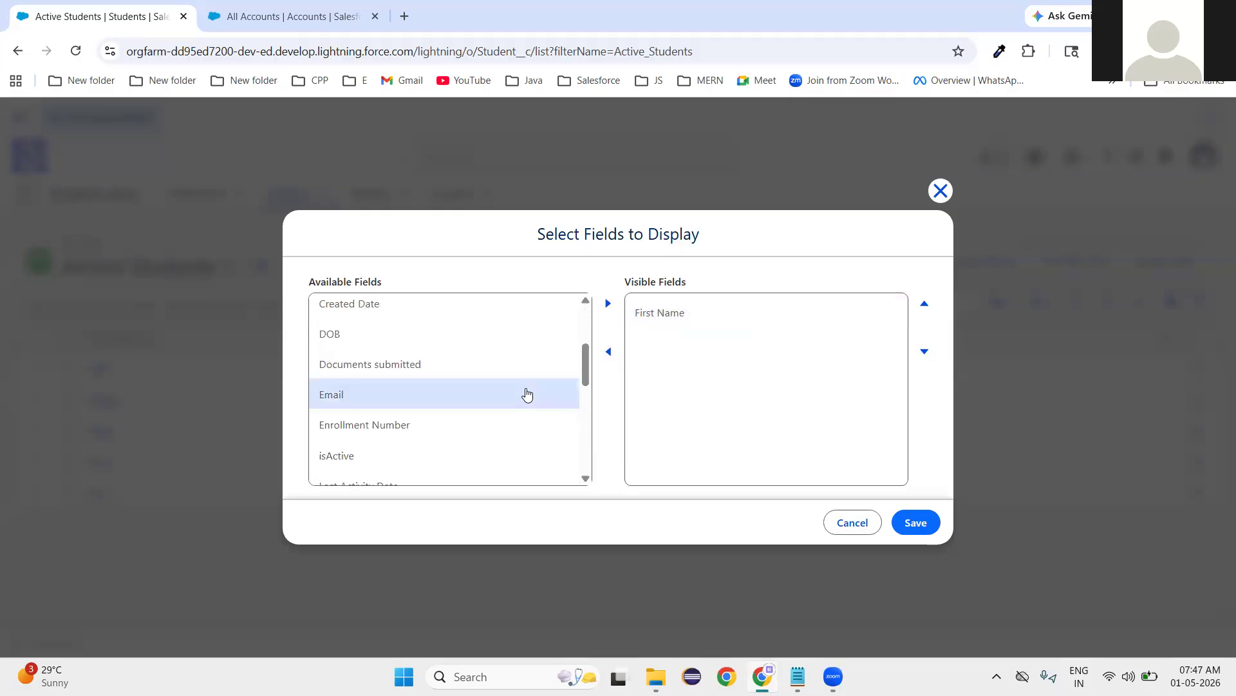
scroll(456, 409, "down", 3)
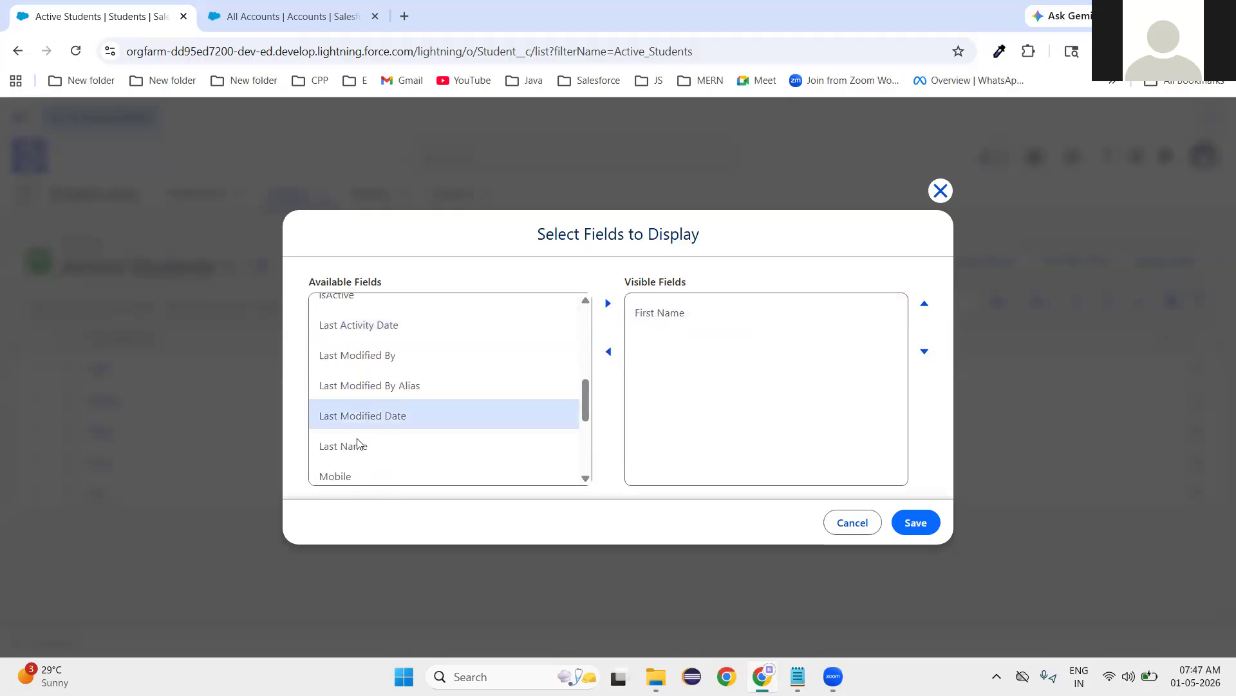
left_click(360, 445)
left_click(608, 304)
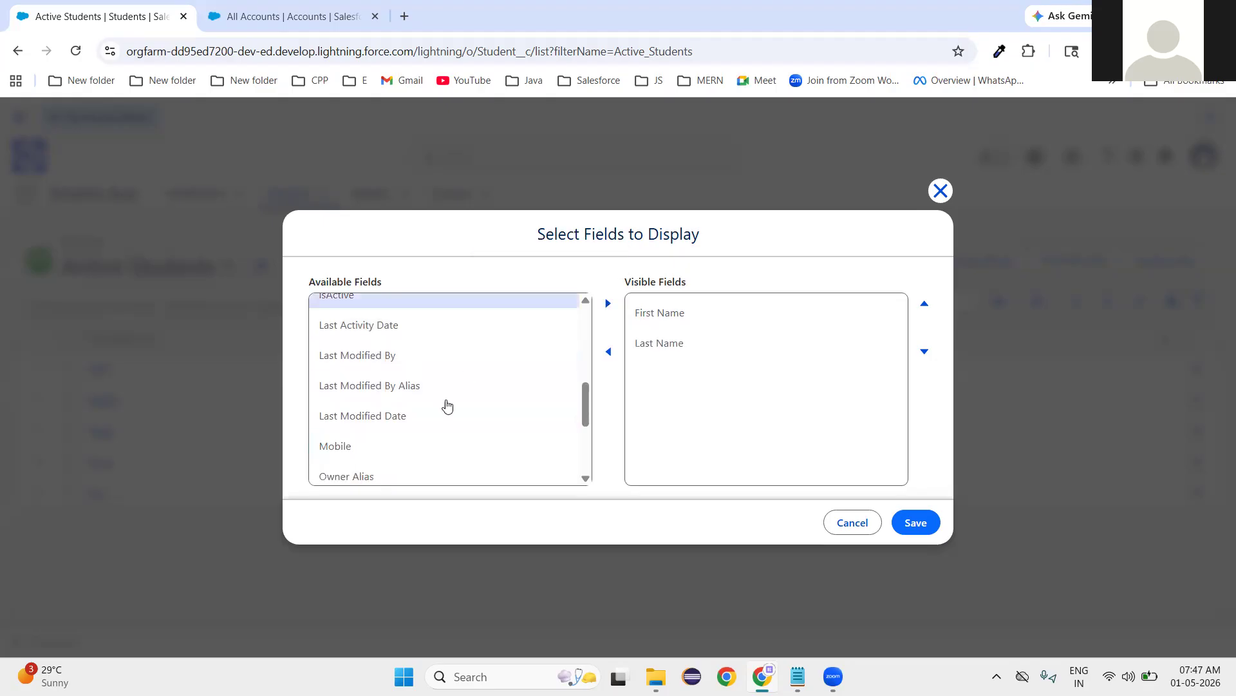
- Add isActive to the visible fields of the Active Students list view
scroll(389, 442, "up", 2)
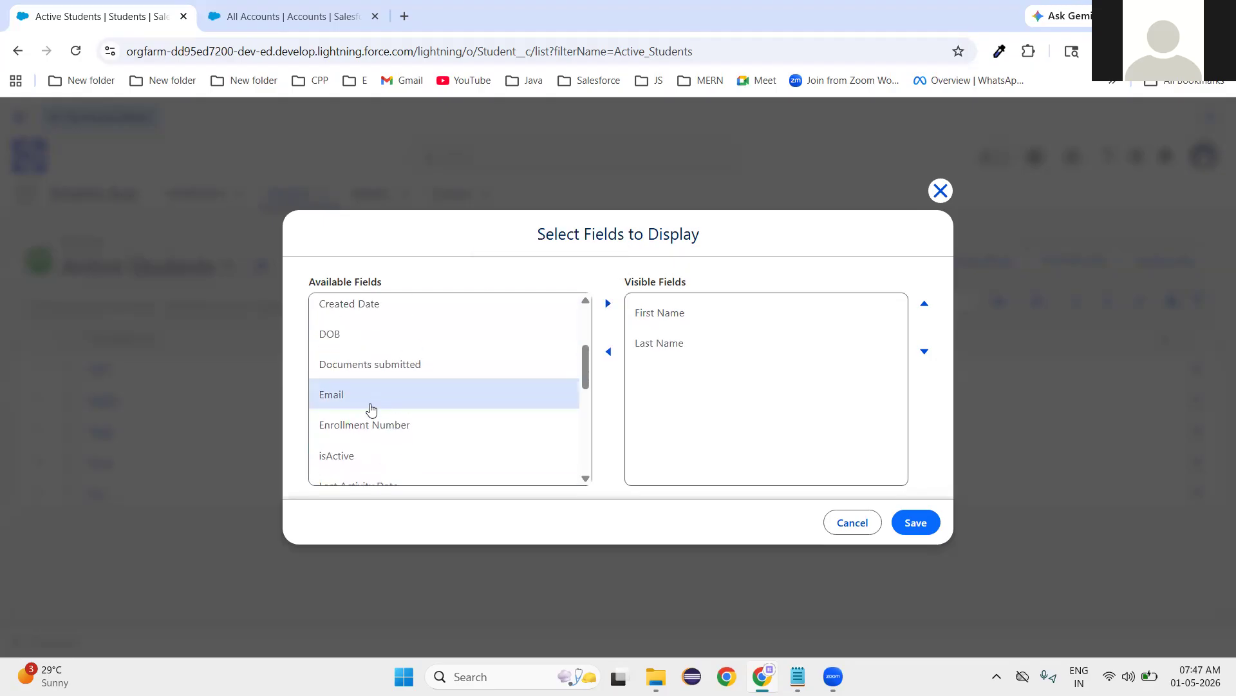
scroll(367, 420, "down", 2)
left_click(339, 375)
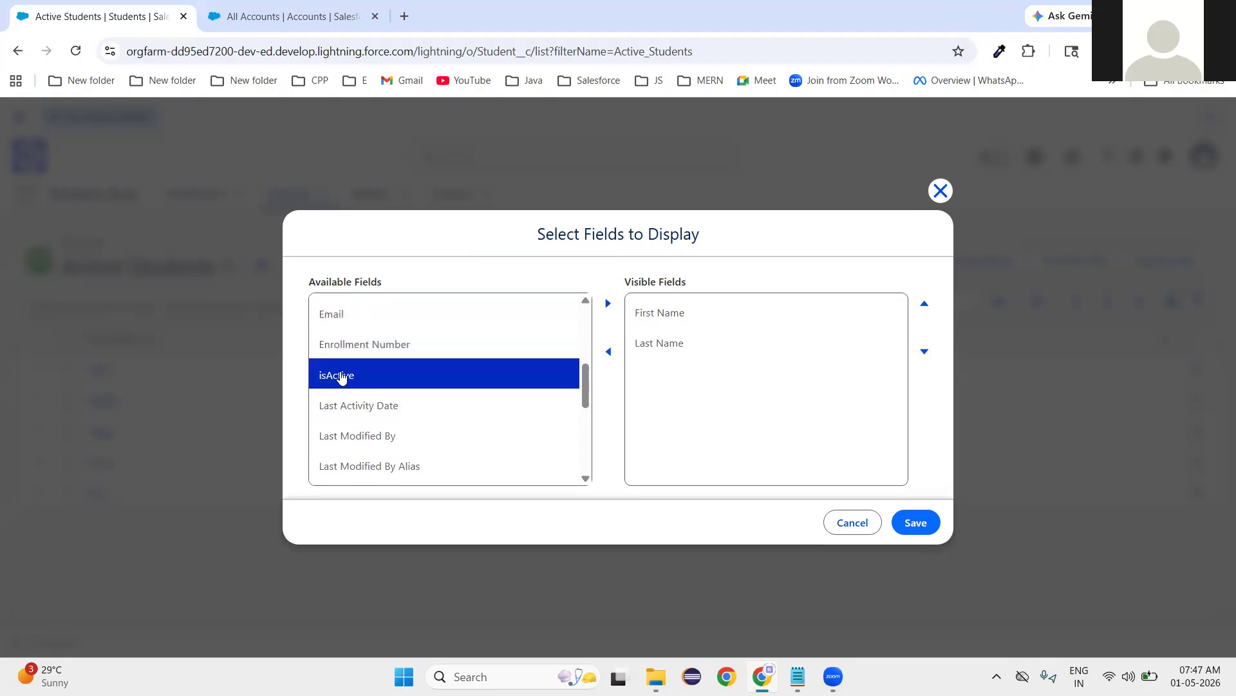
left_click(608, 303)
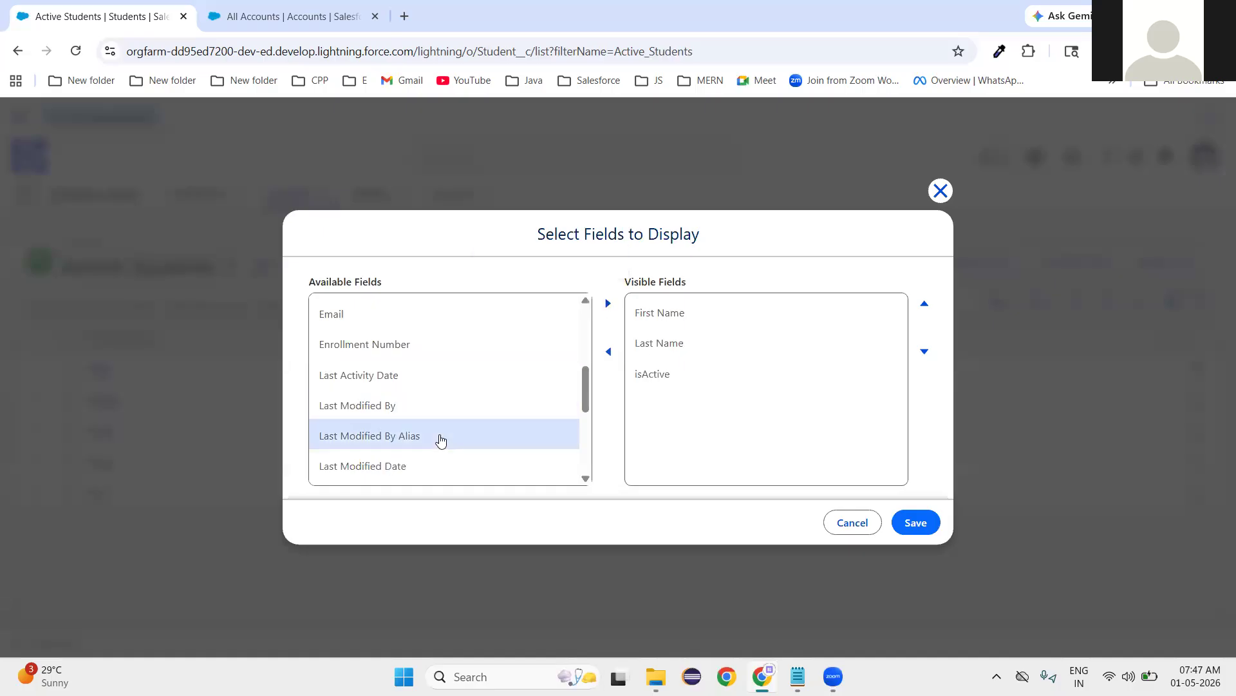
- Look through the remaining available fields and add Batch to the visible fields
scroll(441, 440, "down", 1)
scroll(387, 428, "down", 2)
scroll(387, 428, "up", 1)
scroll(387, 427, "up", 5)
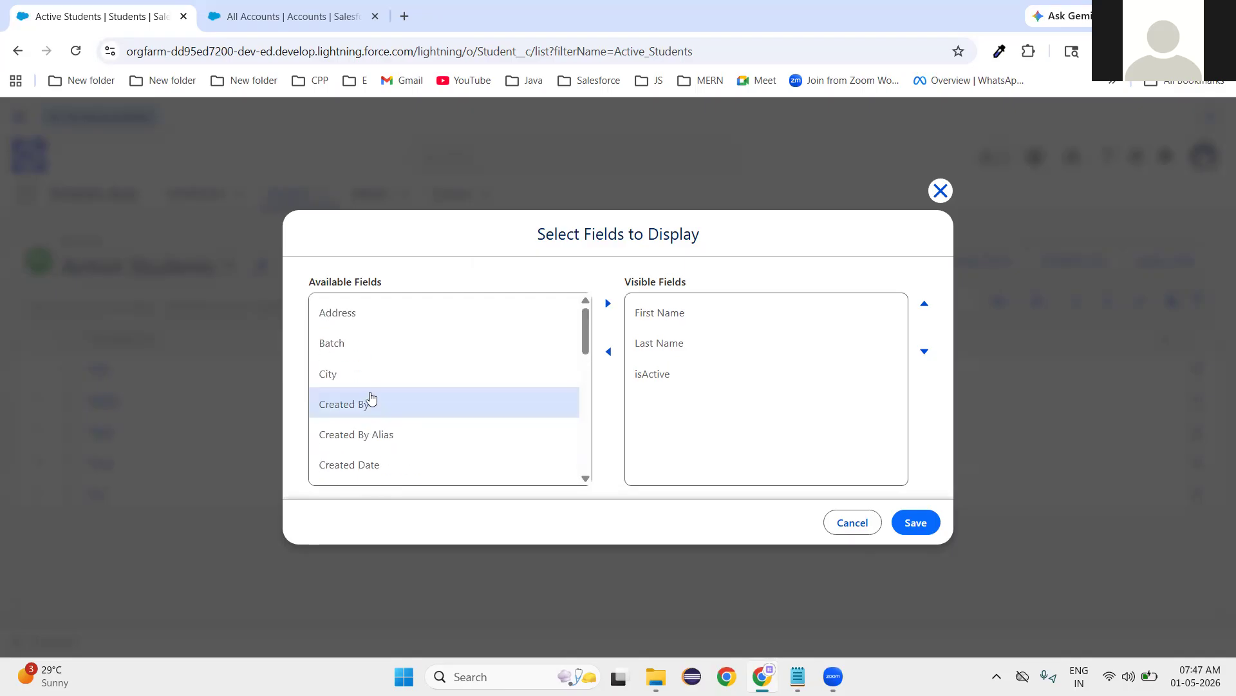
scroll(381, 386, "down", 1)
scroll(374, 381, "up", 1)
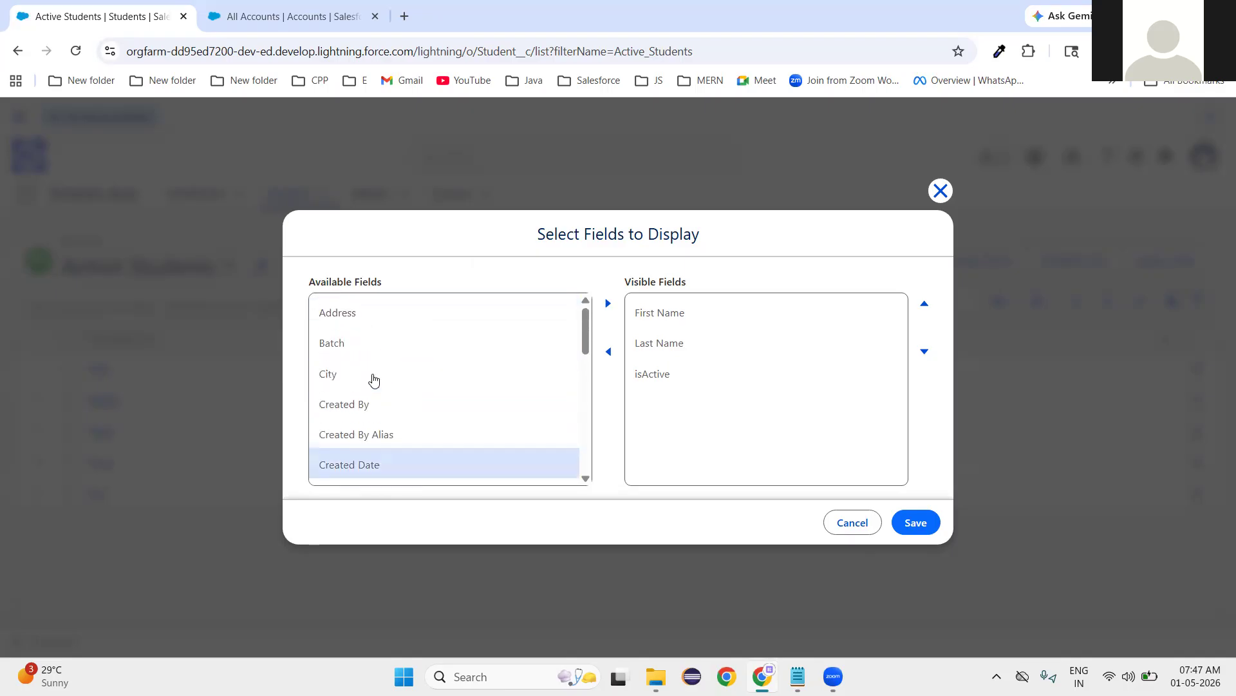
left_click(416, 341)
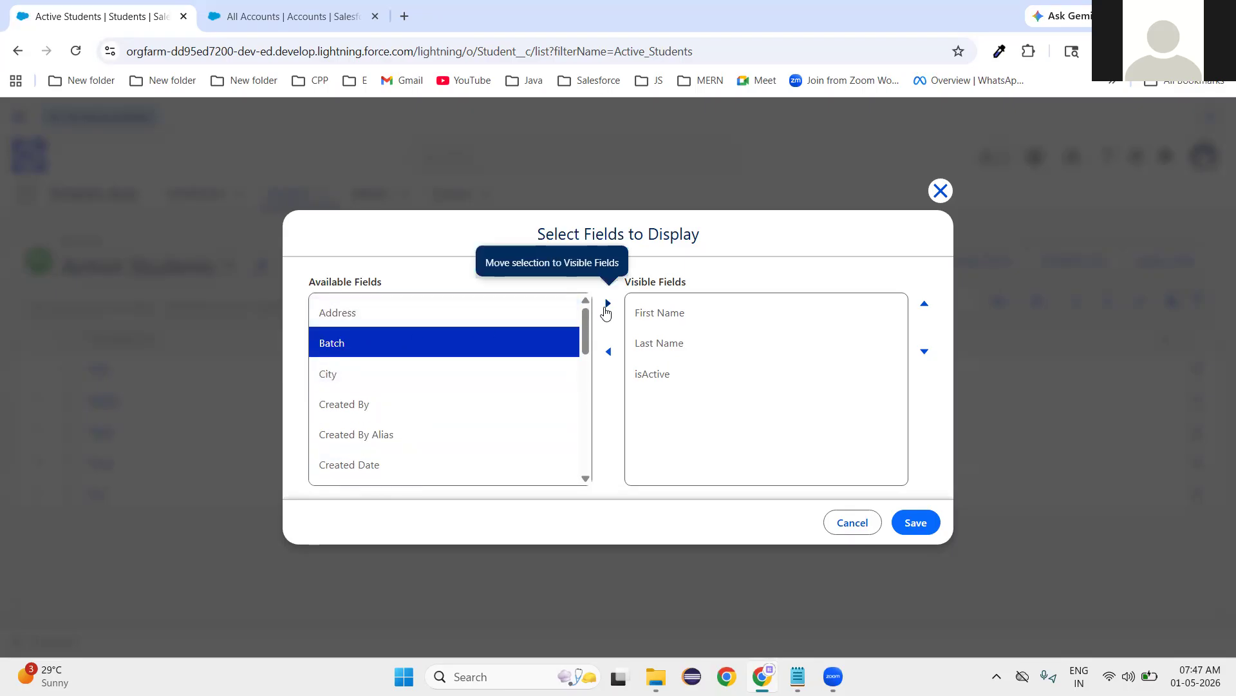
left_click(608, 303)
- Add Email and Mobile to the visible fields and save the Active Students column selection
scroll(342, 459, "down", 3)
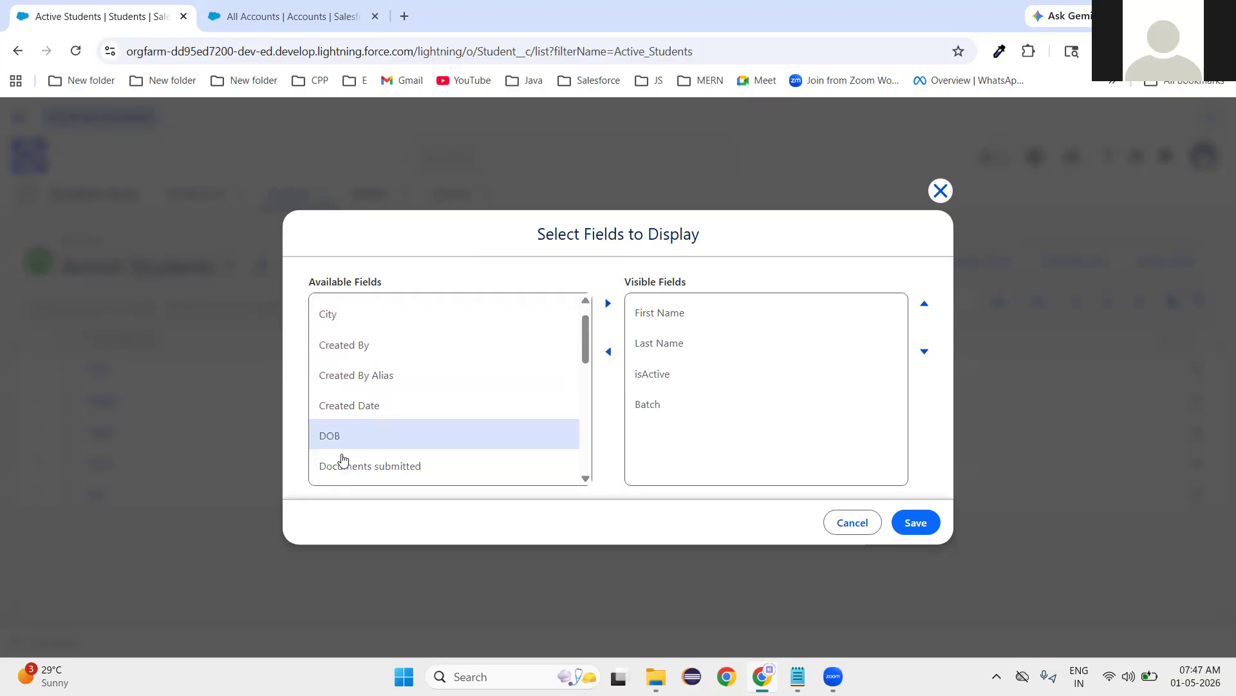
left_click(348, 377)
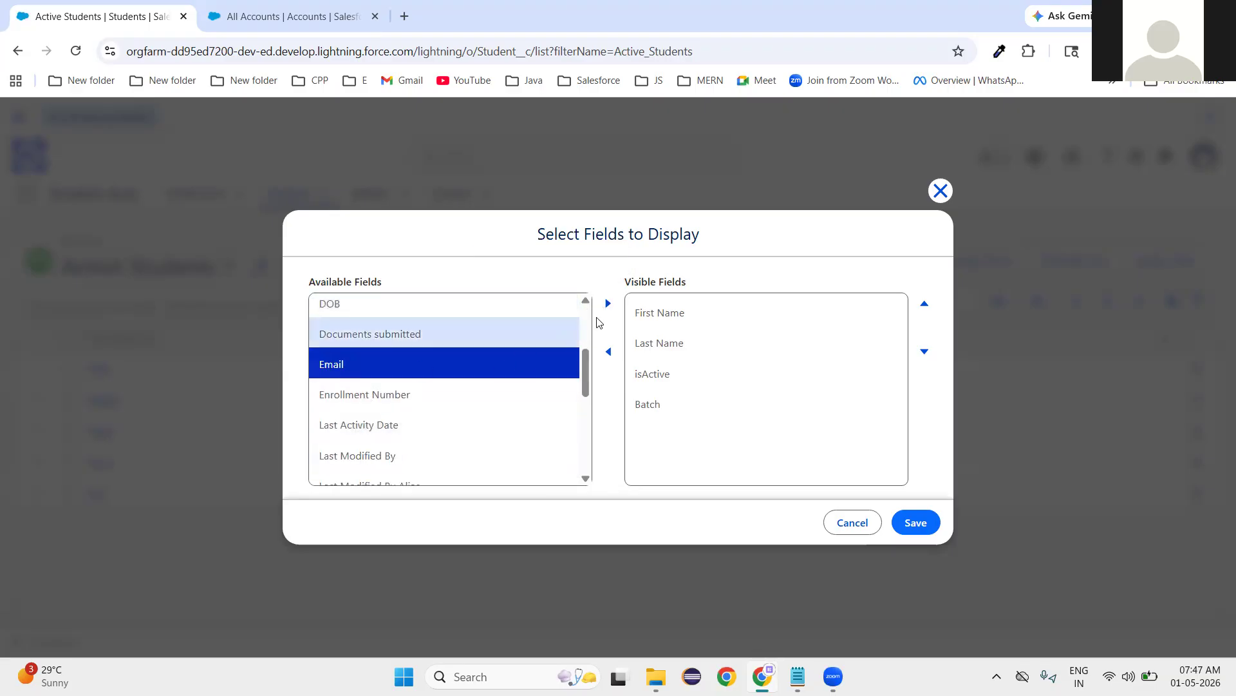
left_click(607, 303)
scroll(408, 465, "down", 3)
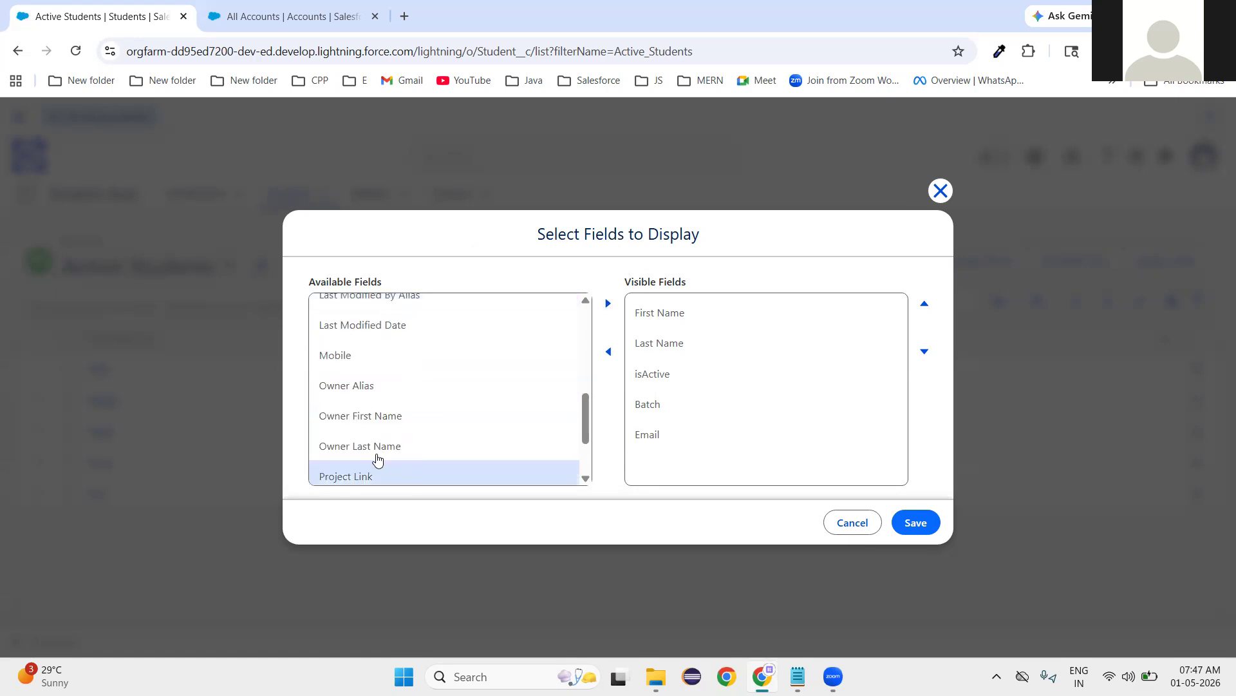
left_click(351, 355)
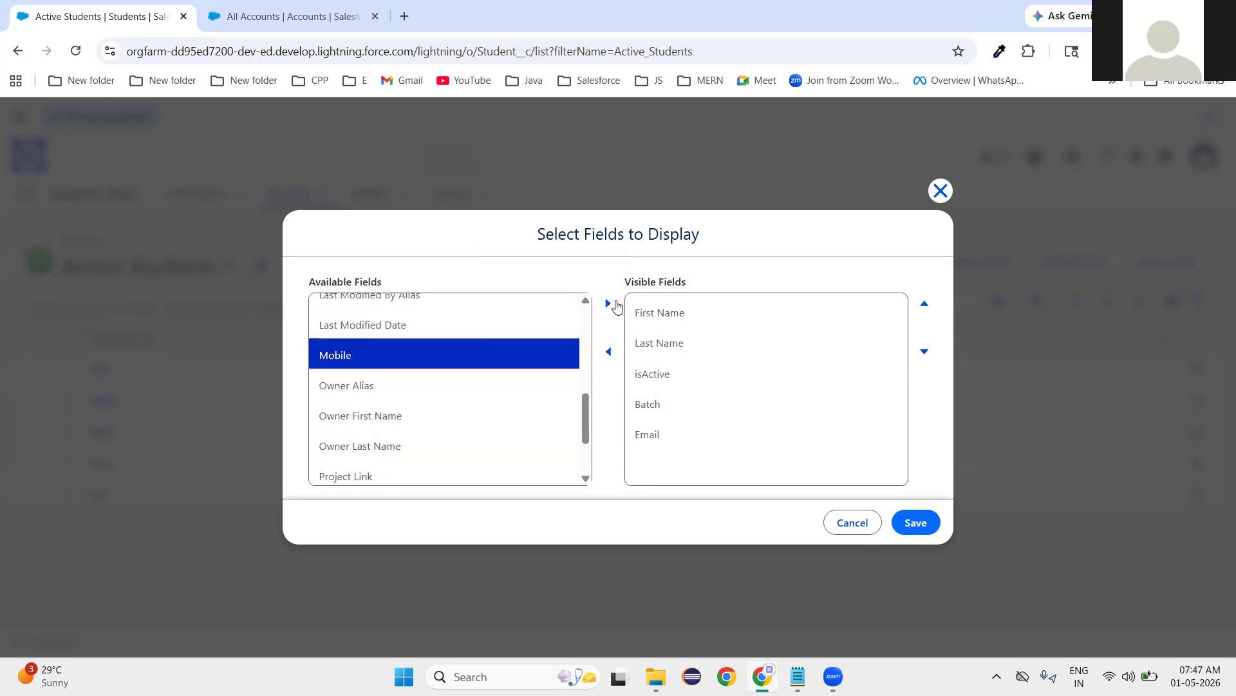
left_click(609, 307)
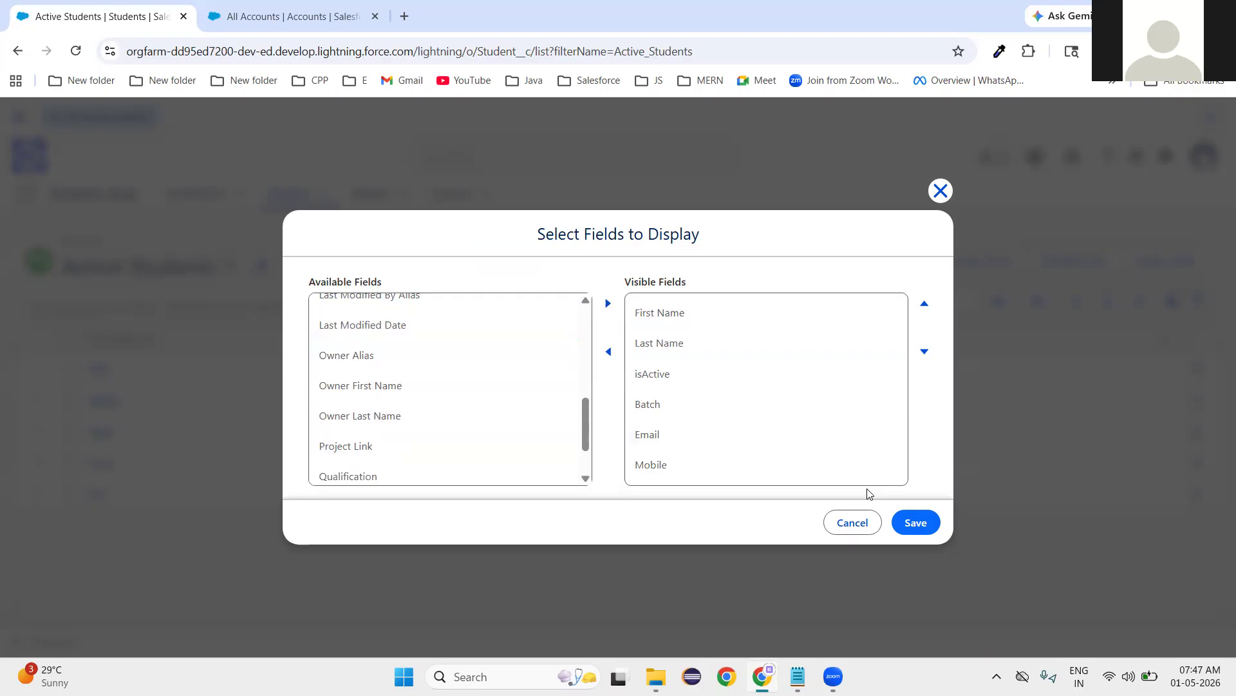
left_click(917, 525)
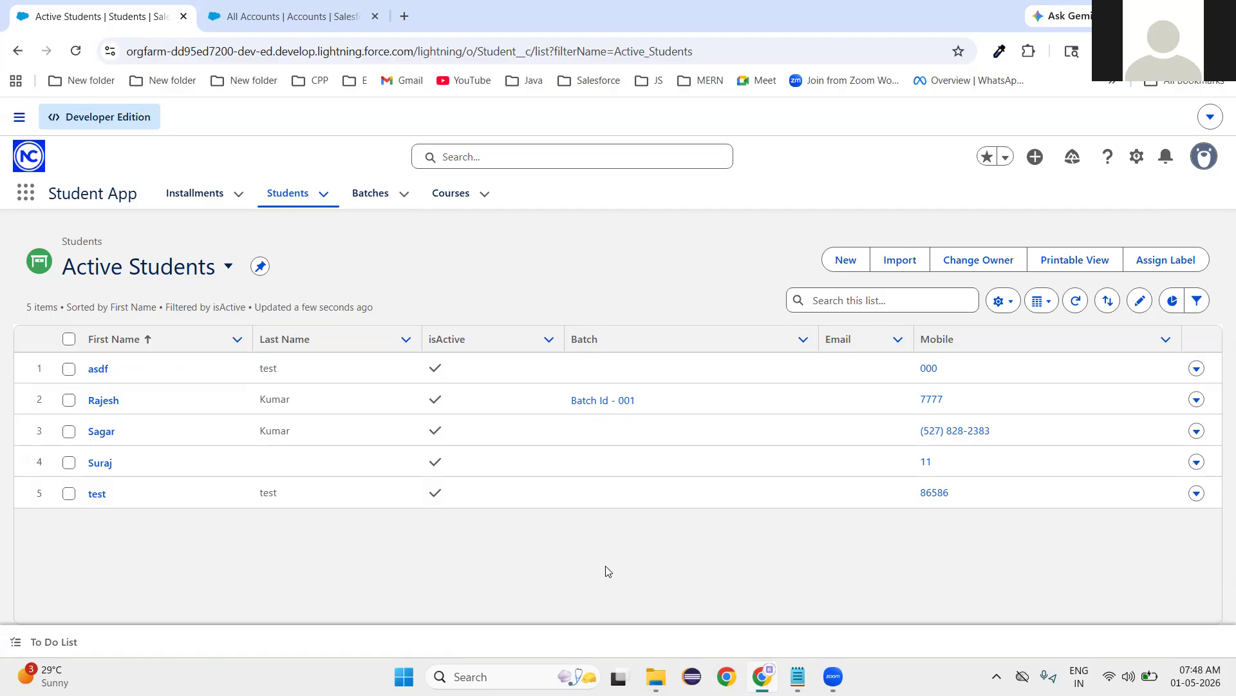
- Display Active Students in Split View, look through each student's record, and collapse and restore the list pane
left_click(1043, 306)
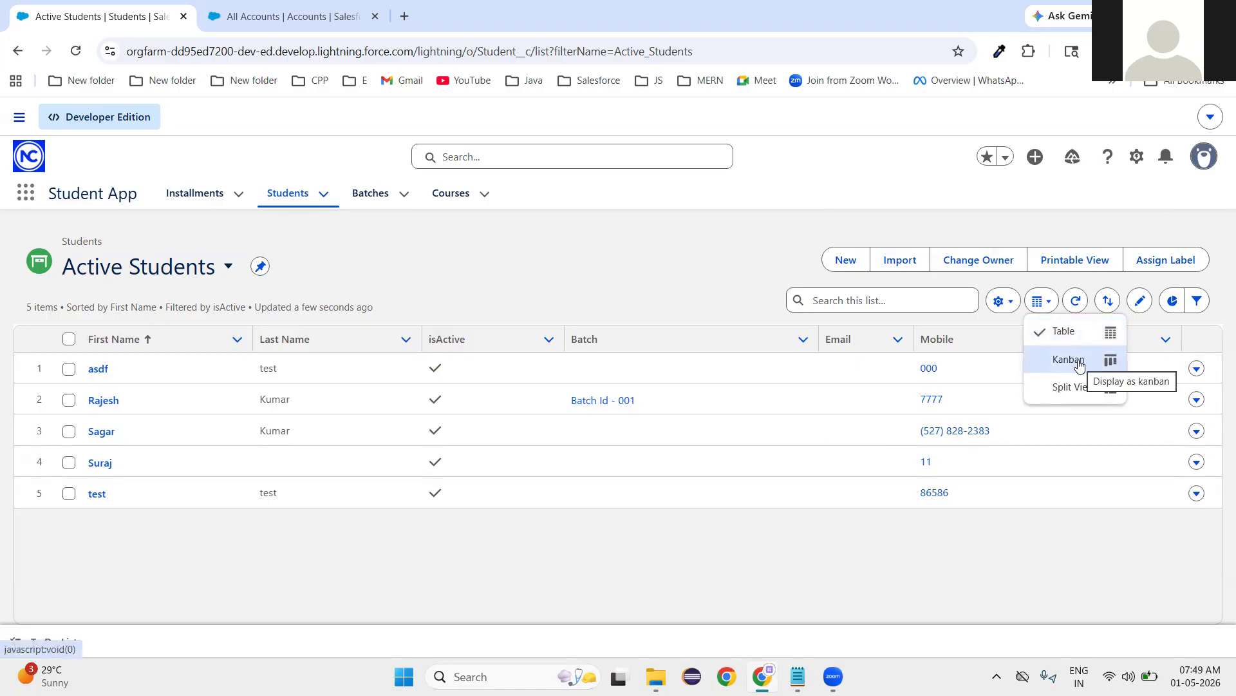
left_click(1078, 388)
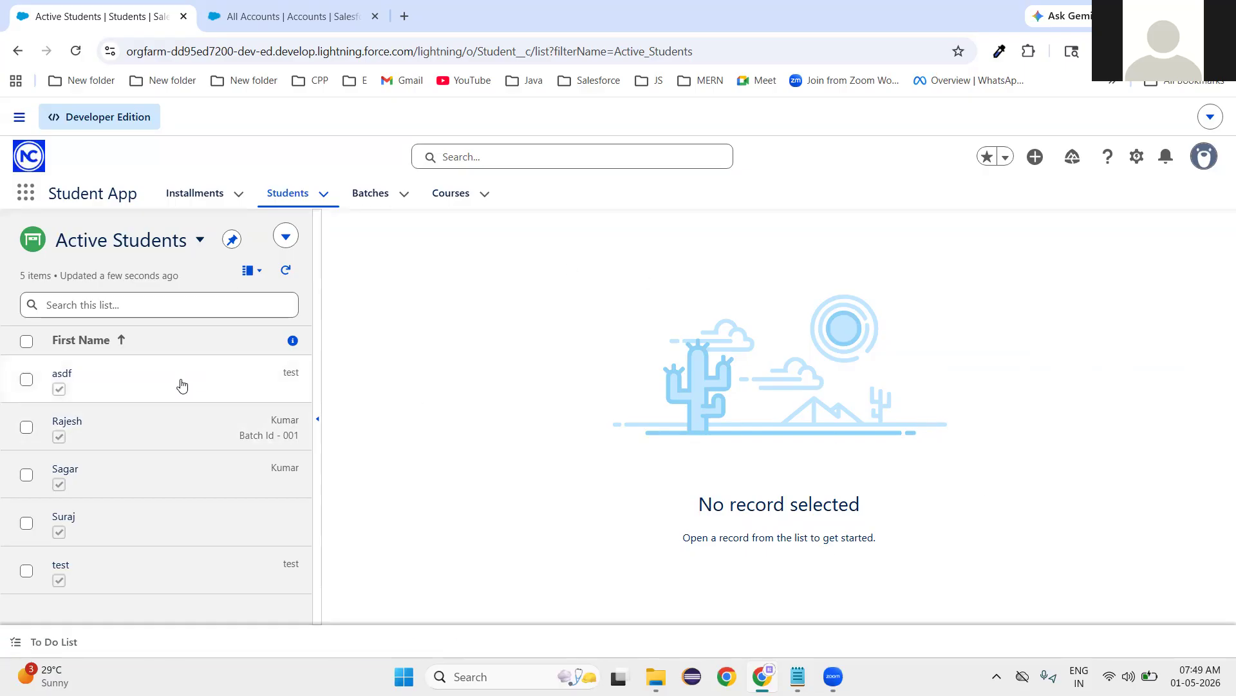
left_click(180, 382)
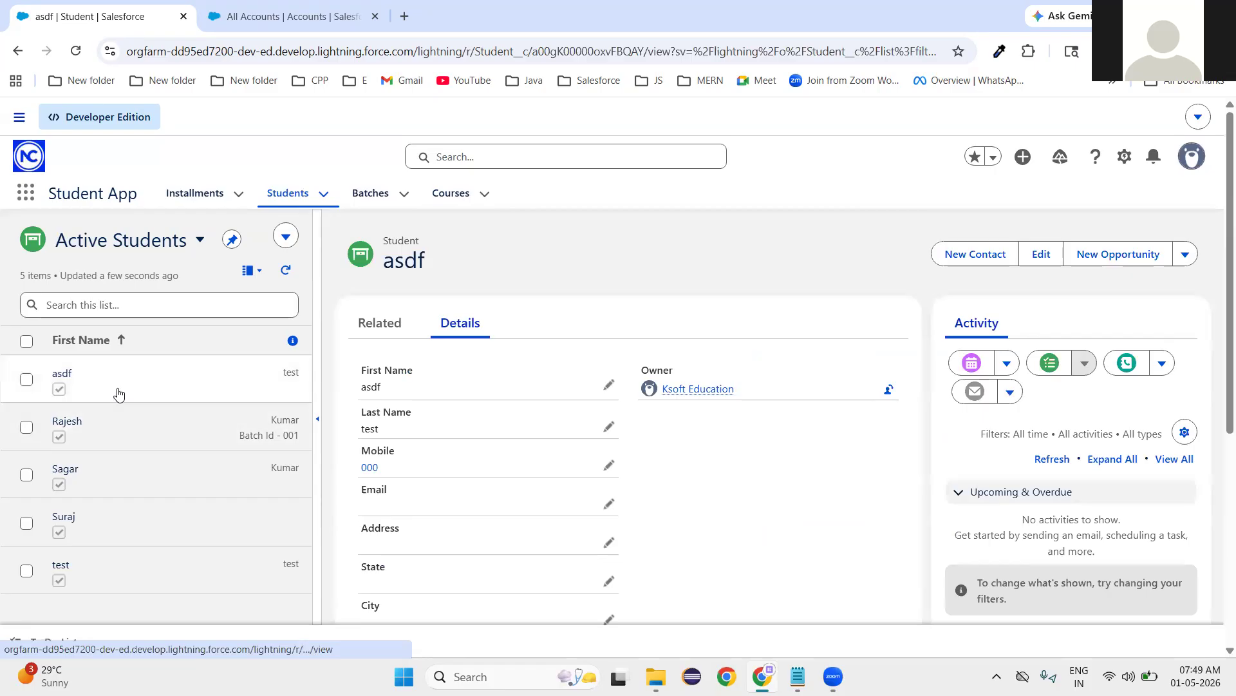
left_click(226, 422)
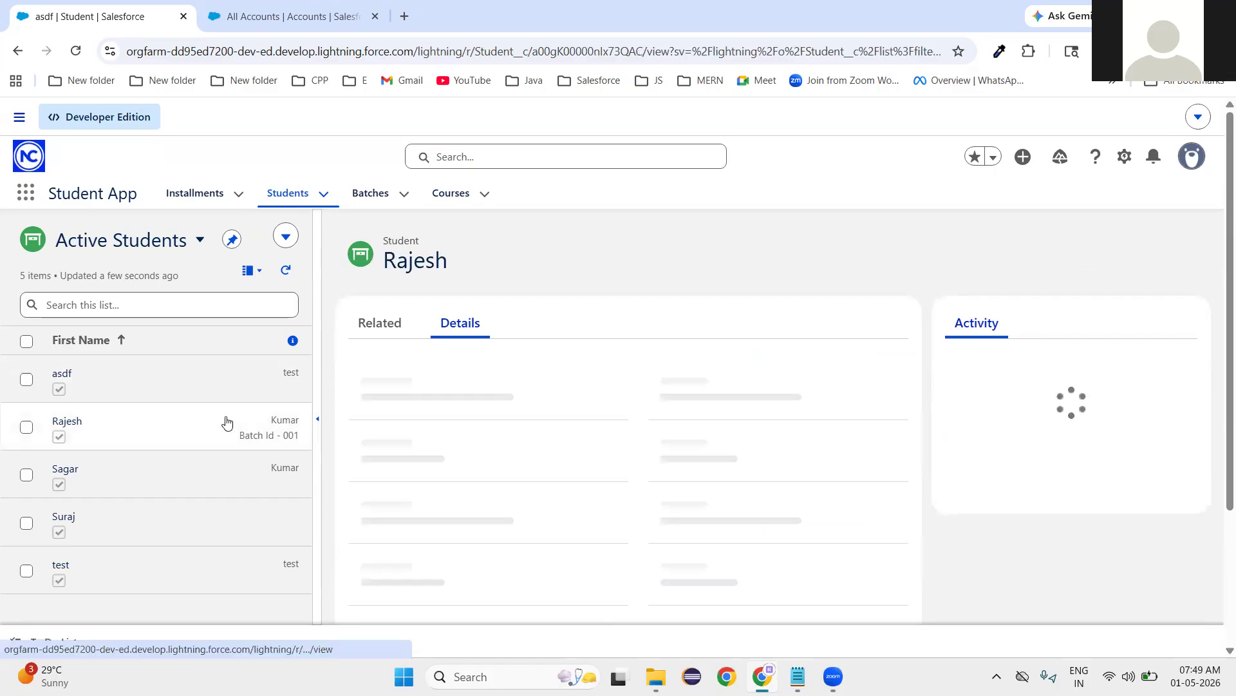
left_click(210, 477)
left_click(207, 519)
left_click(199, 571)
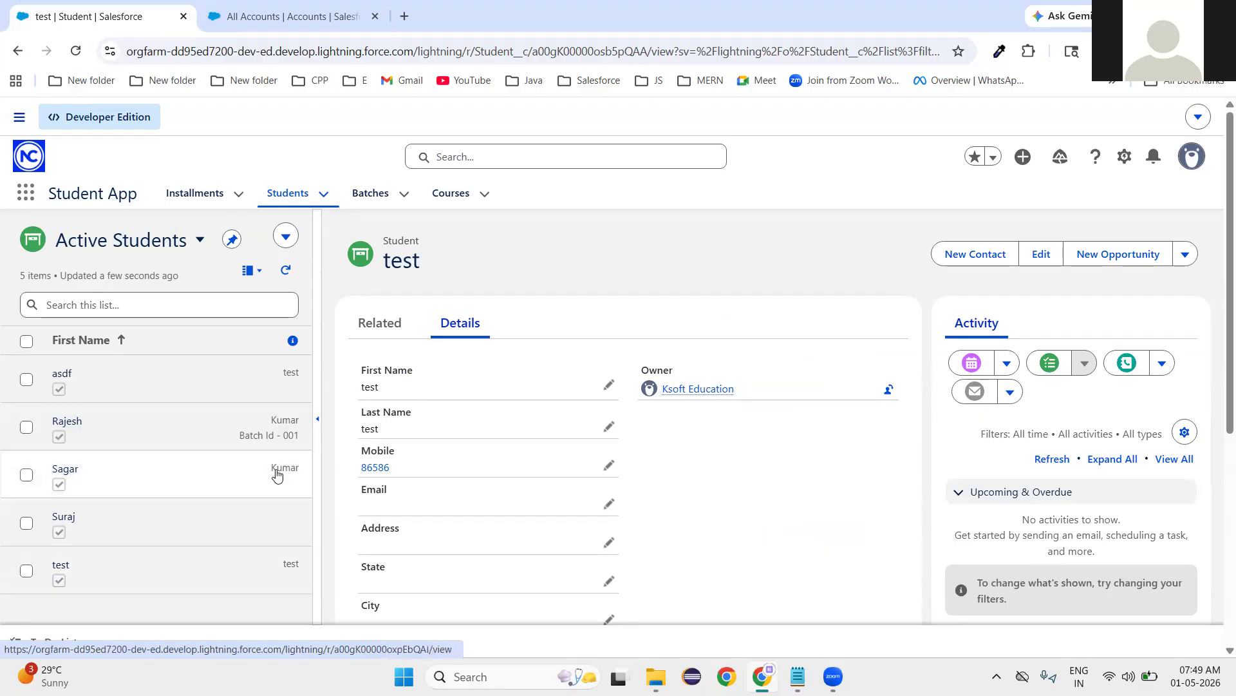
left_click(318, 418)
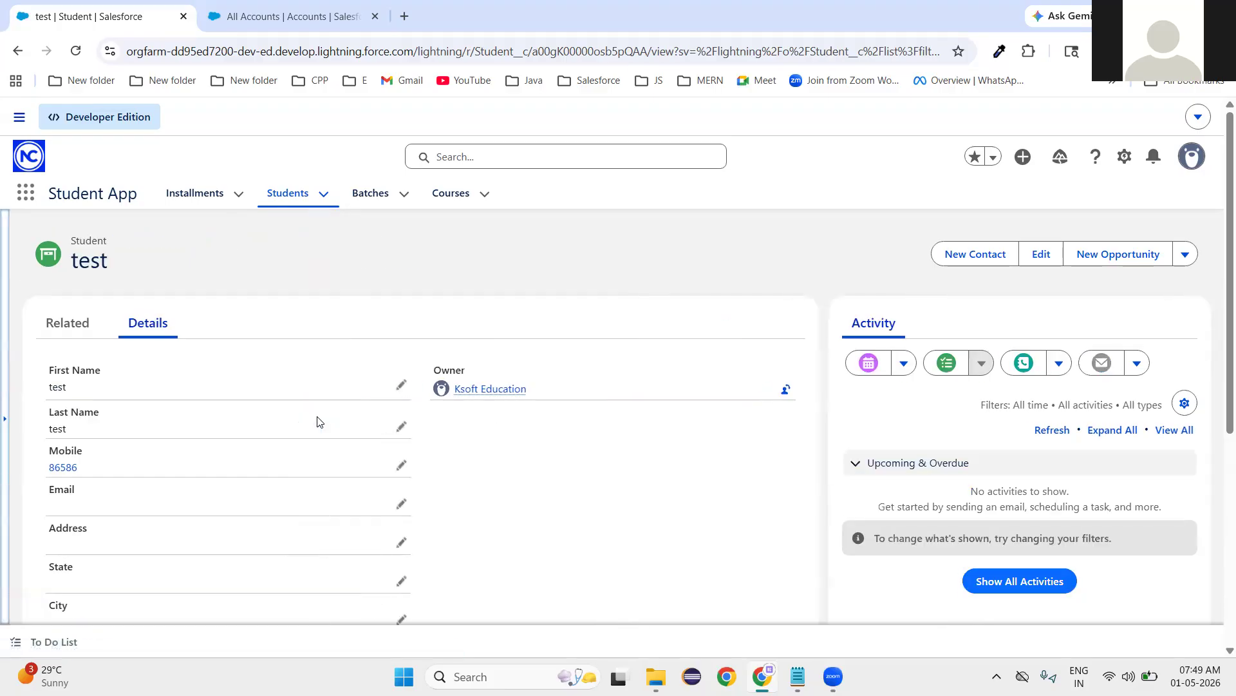
left_click(5, 419)
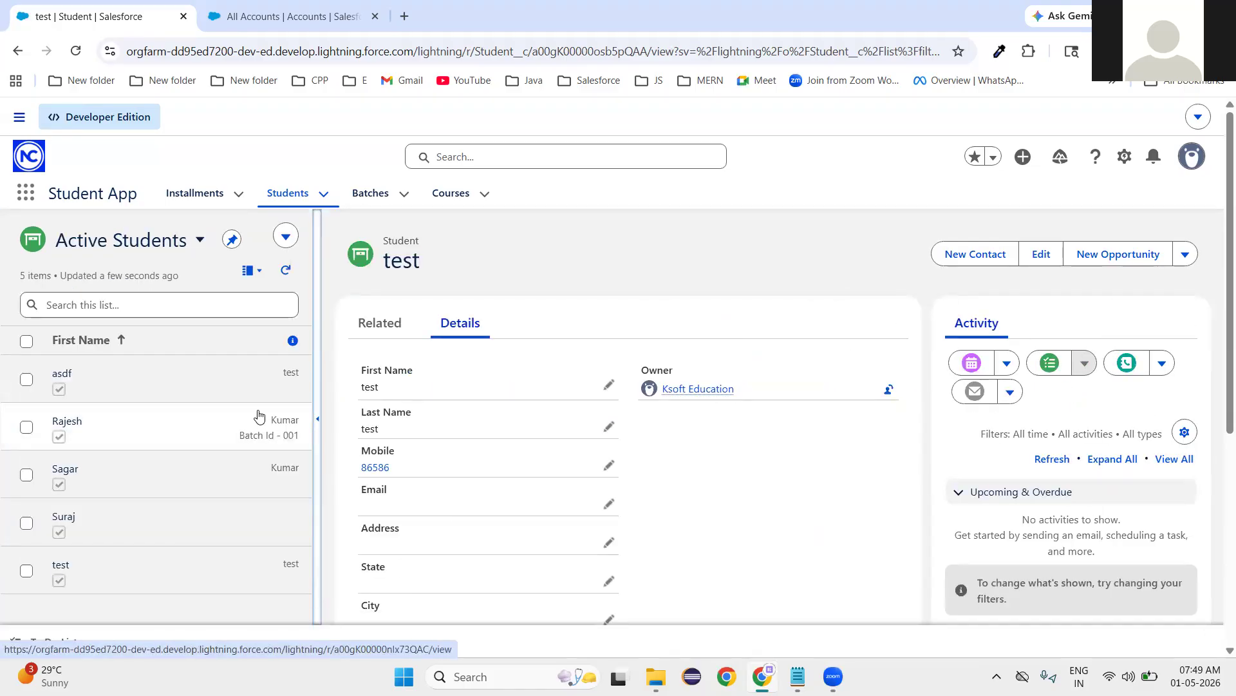
- Switch Active Students back to Table display, open the first student's record and return to the list
left_click(249, 271)
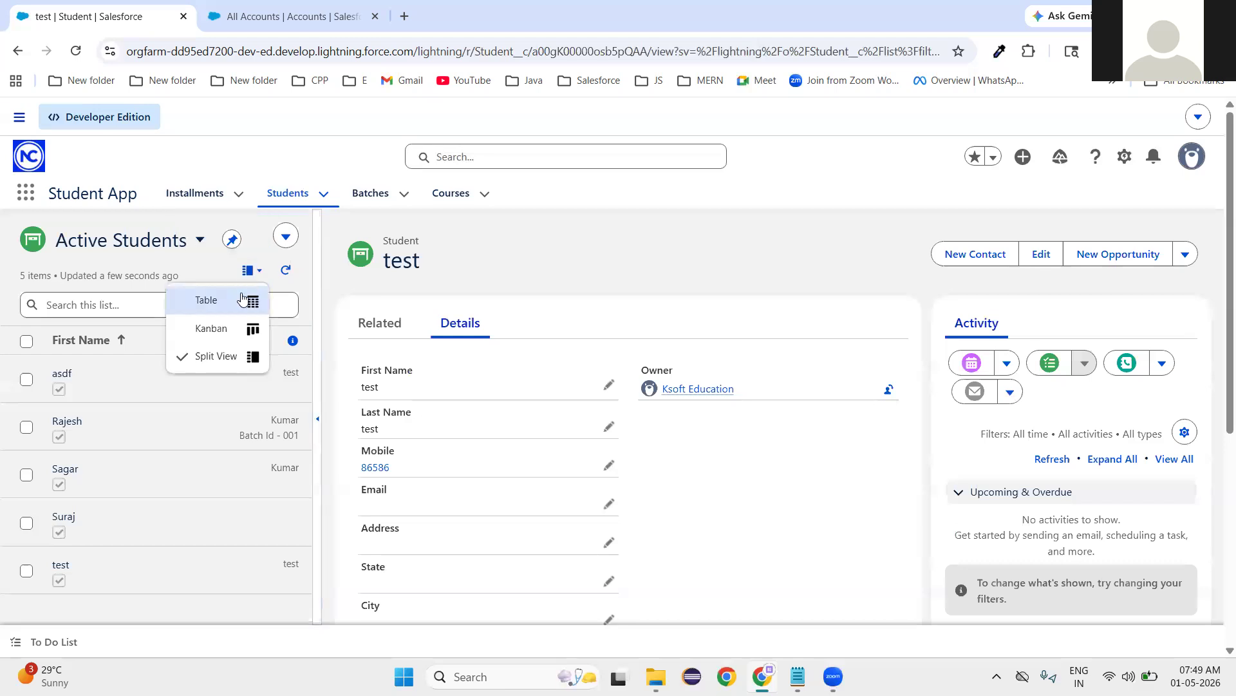
left_click(242, 299)
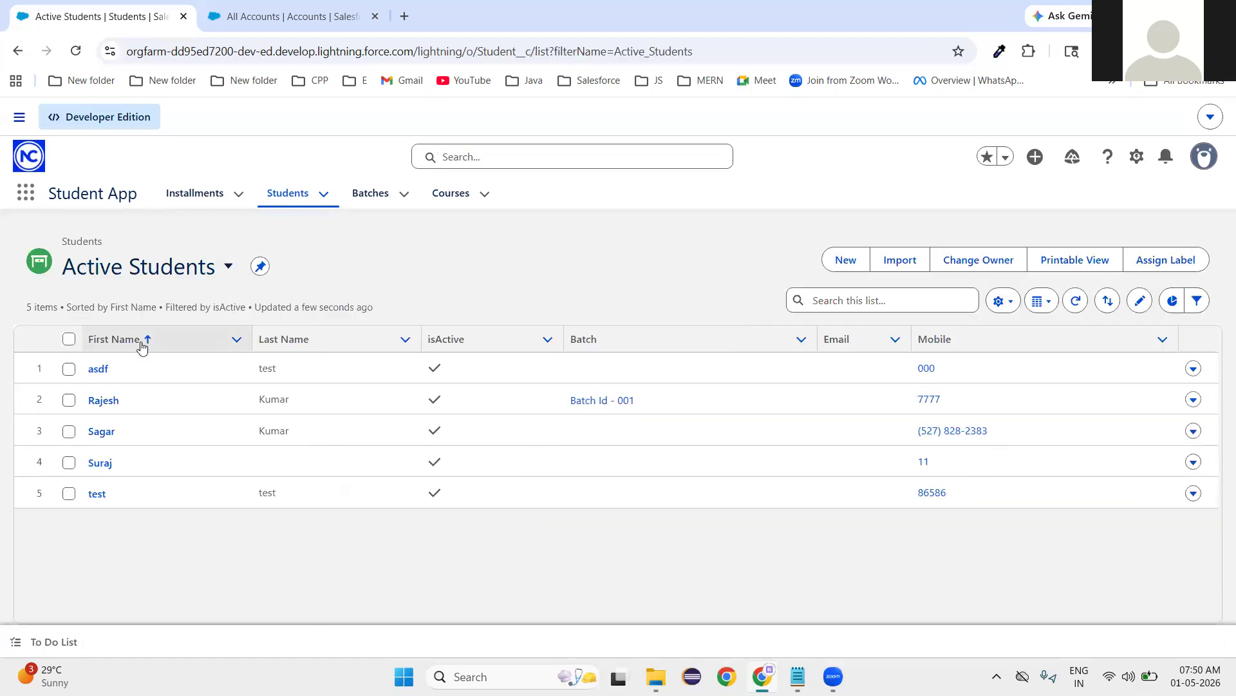
left_click(101, 370)
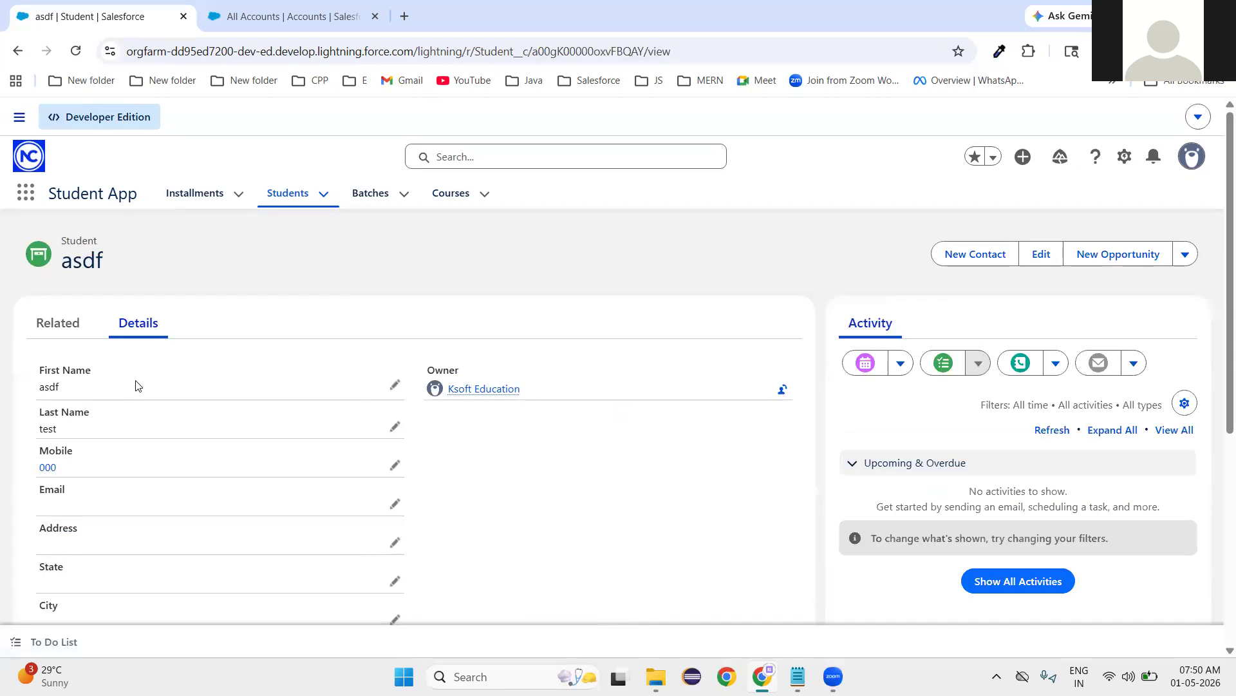
left_click(18, 51)
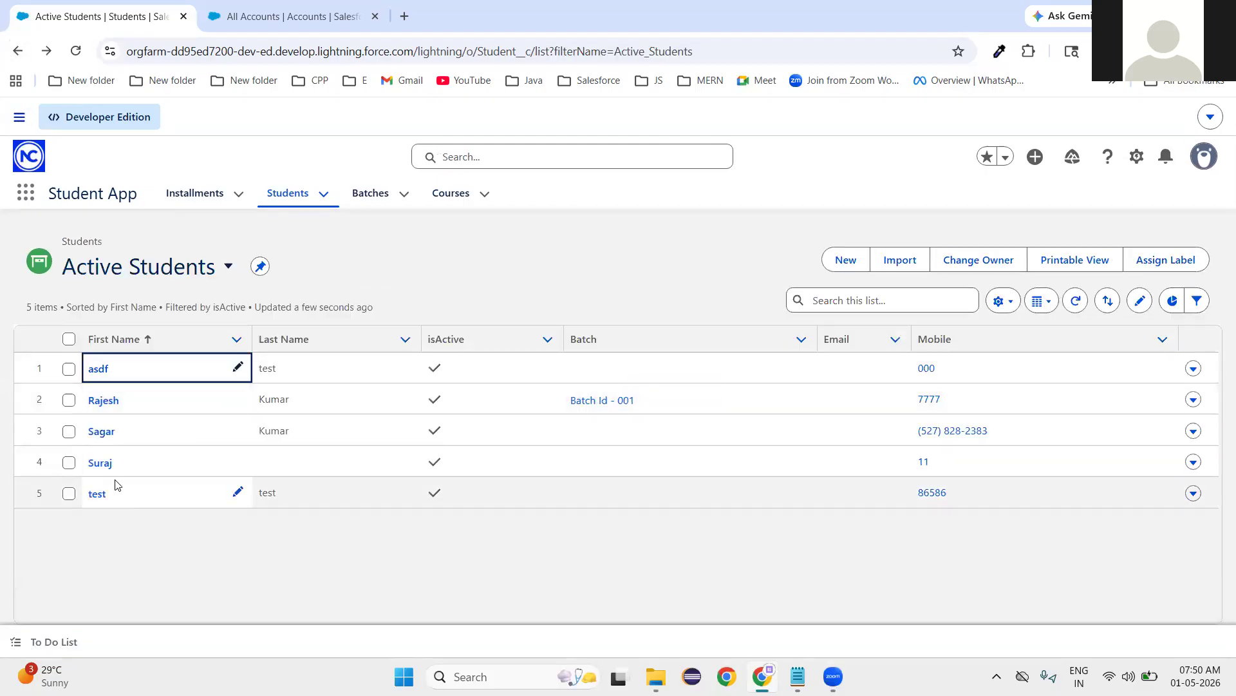
- Switch Active Students to Kanban display and dismiss the Kanban settings without saving
left_click(1057, 302)
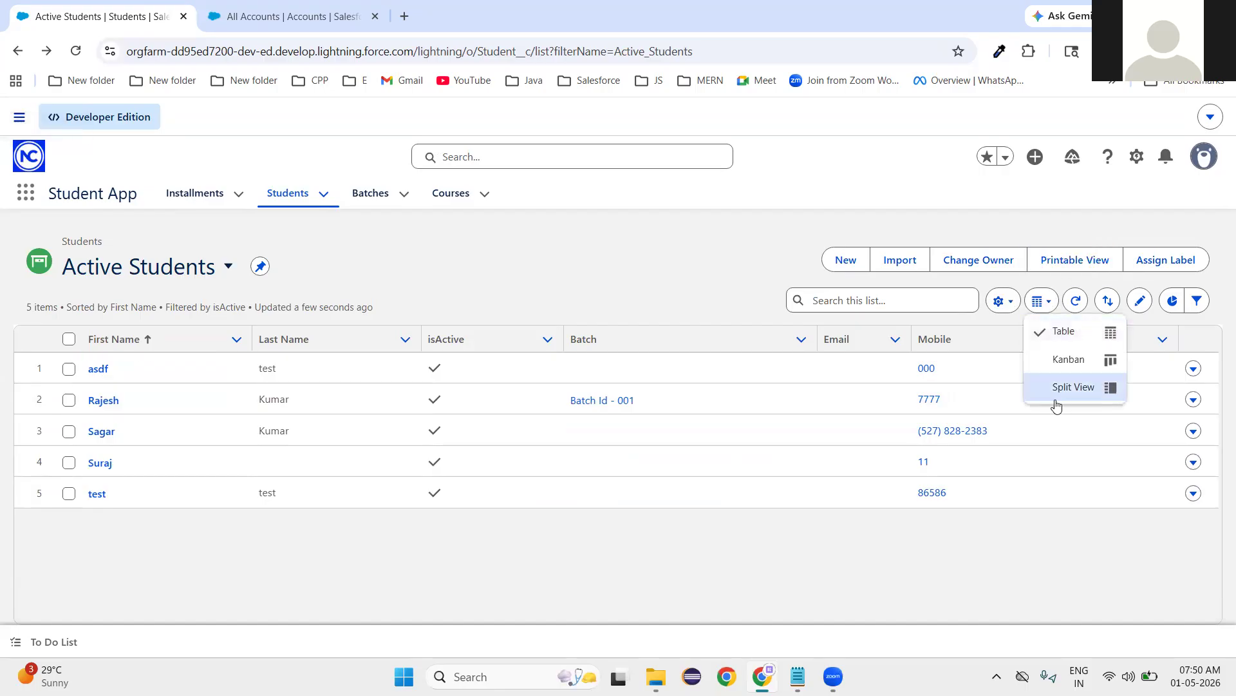
left_click(1079, 368)
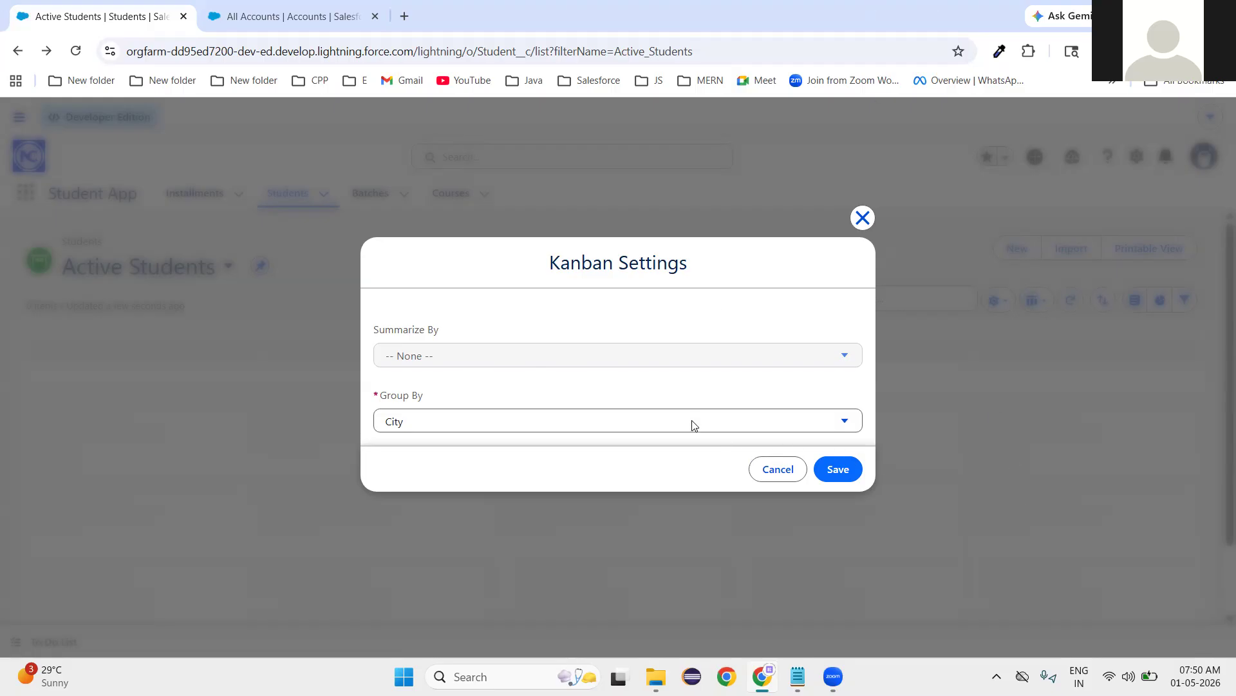
left_click(863, 218)
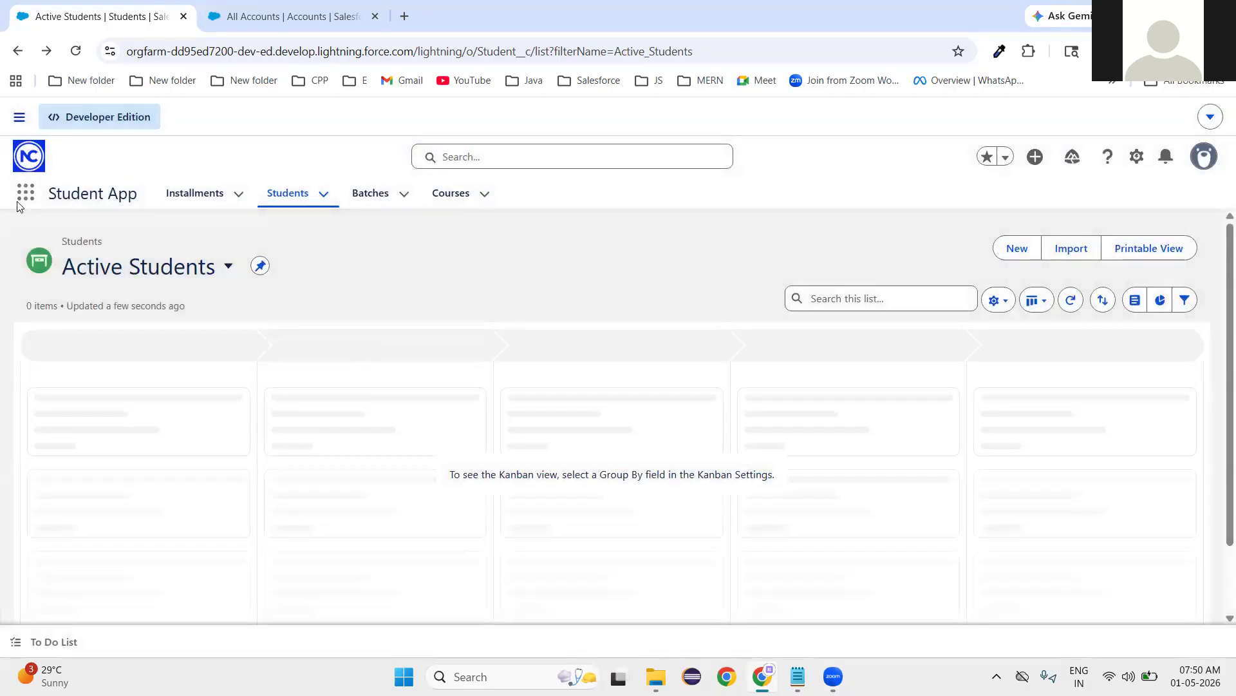
- Switch to the browser tab with the Sales app and open the Employees object there
left_click(290, 16)
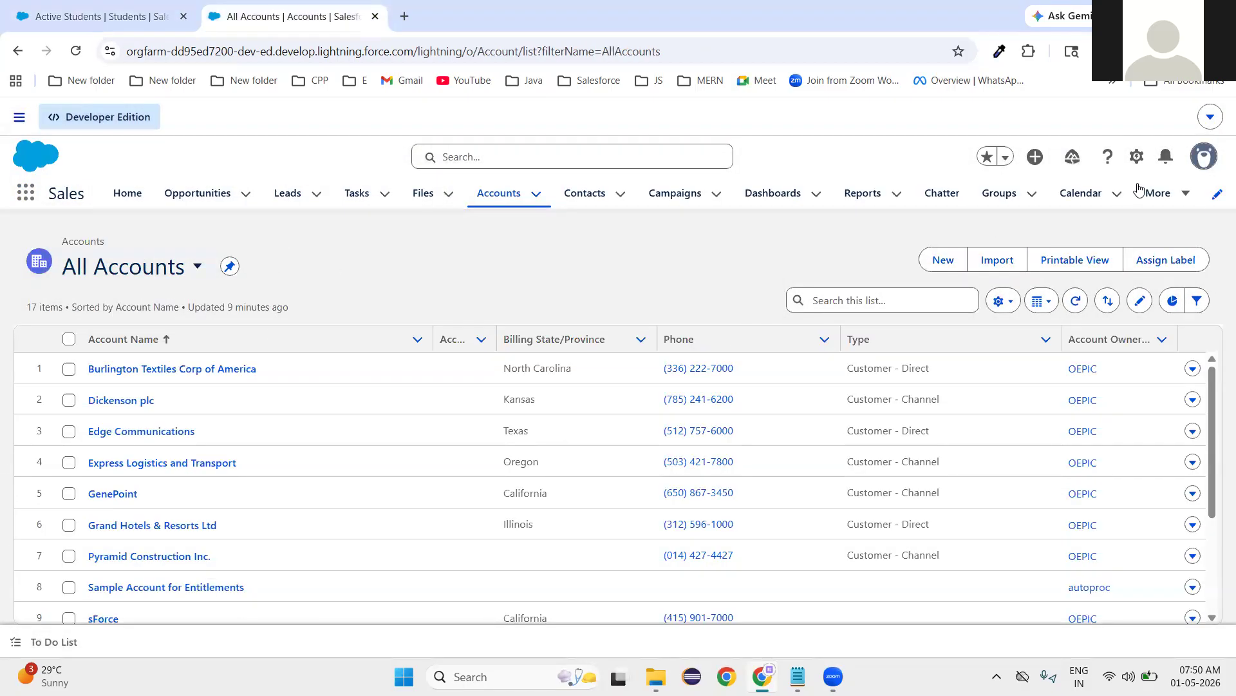
left_click(1184, 194)
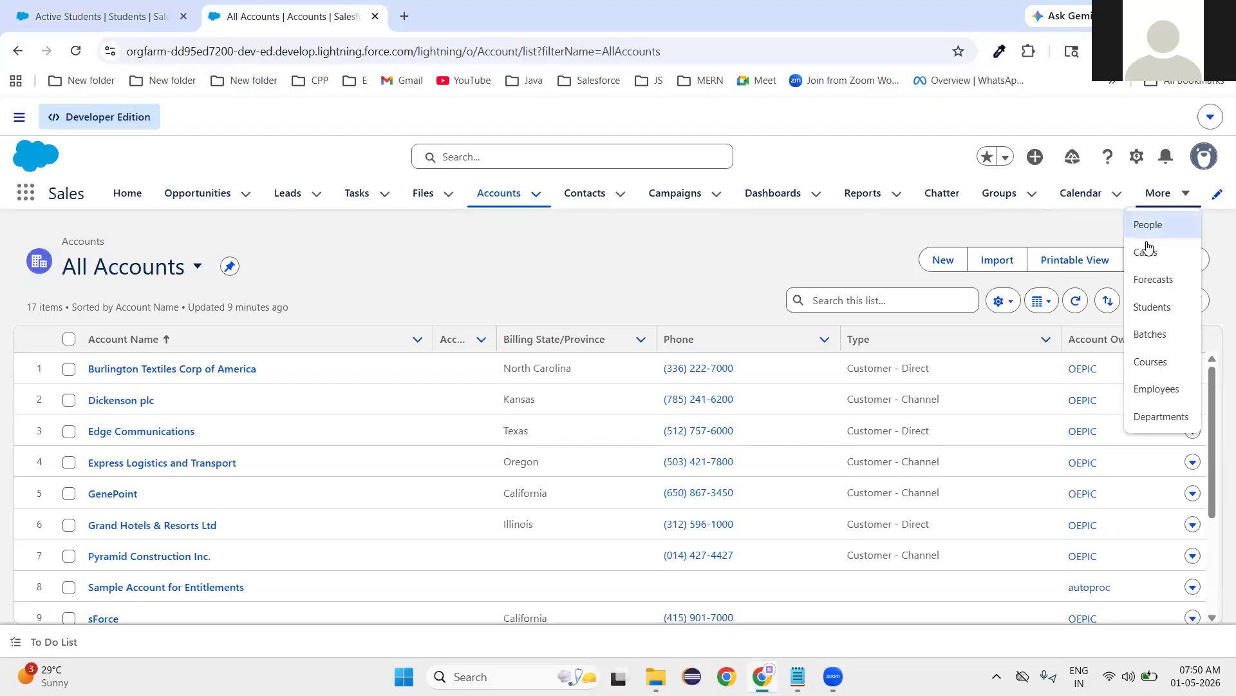
left_click(1156, 389)
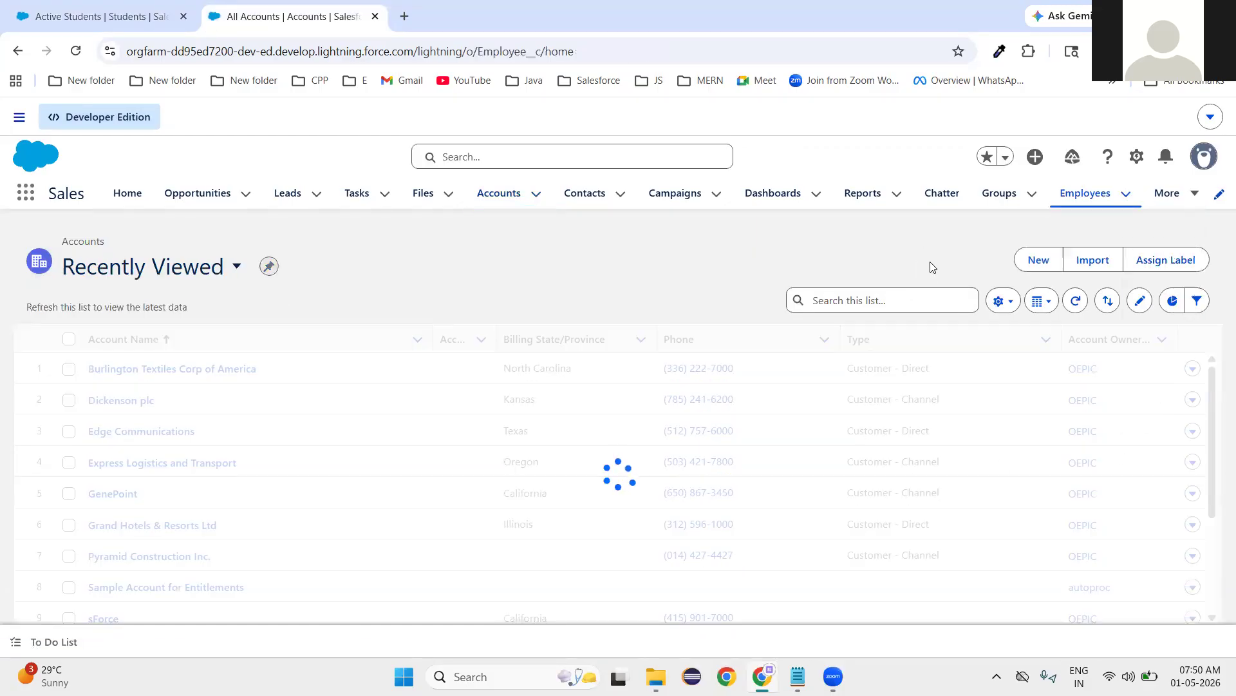
- Open a new employee form, look through its fields down to Employee Type, and close it without saving
left_click(1031, 261)
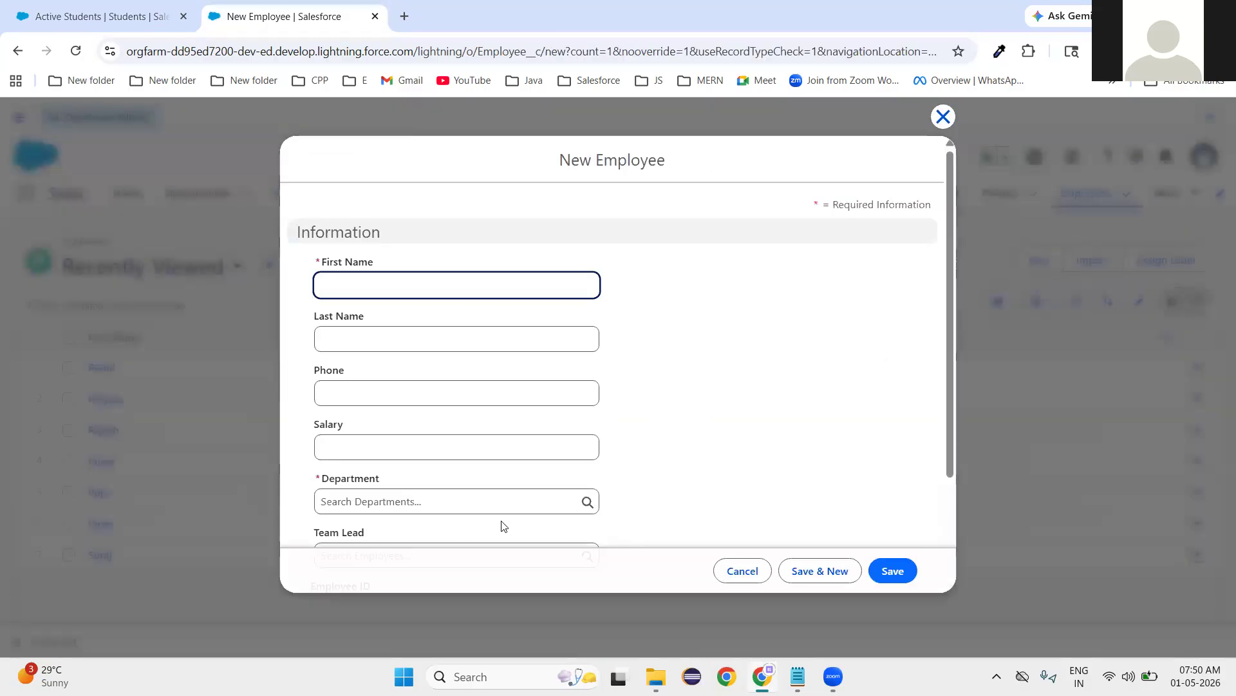
scroll(502, 524, "down", 2)
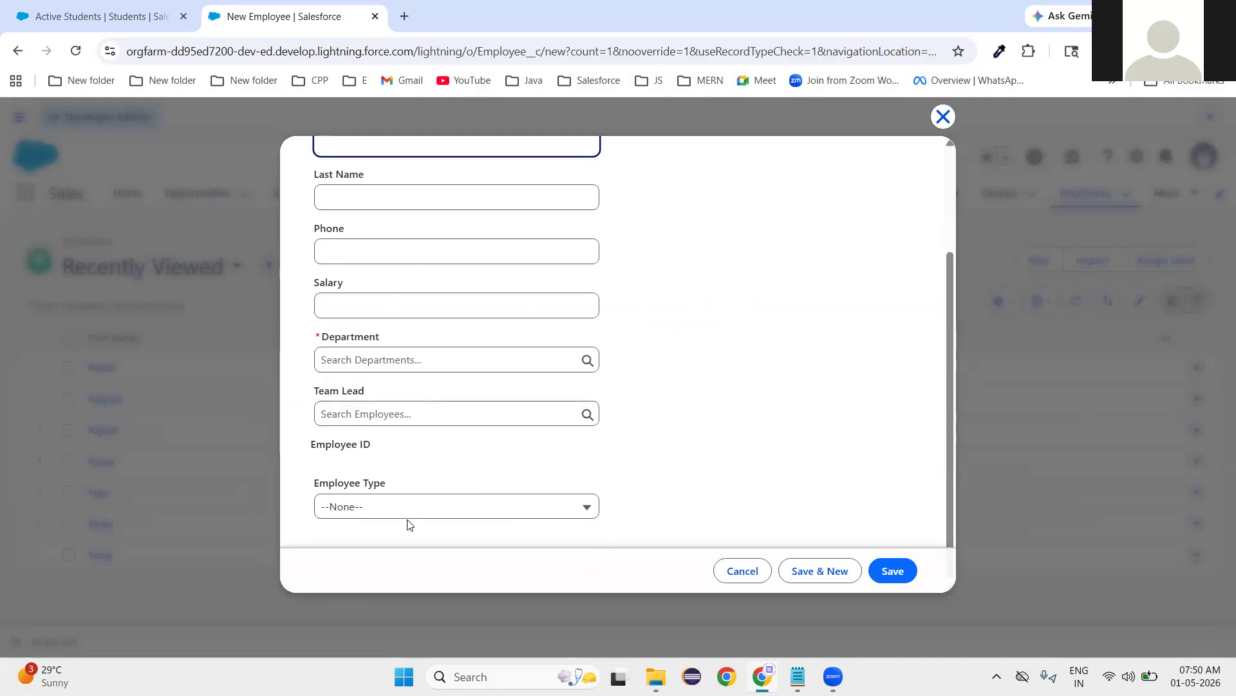
left_click(943, 117)
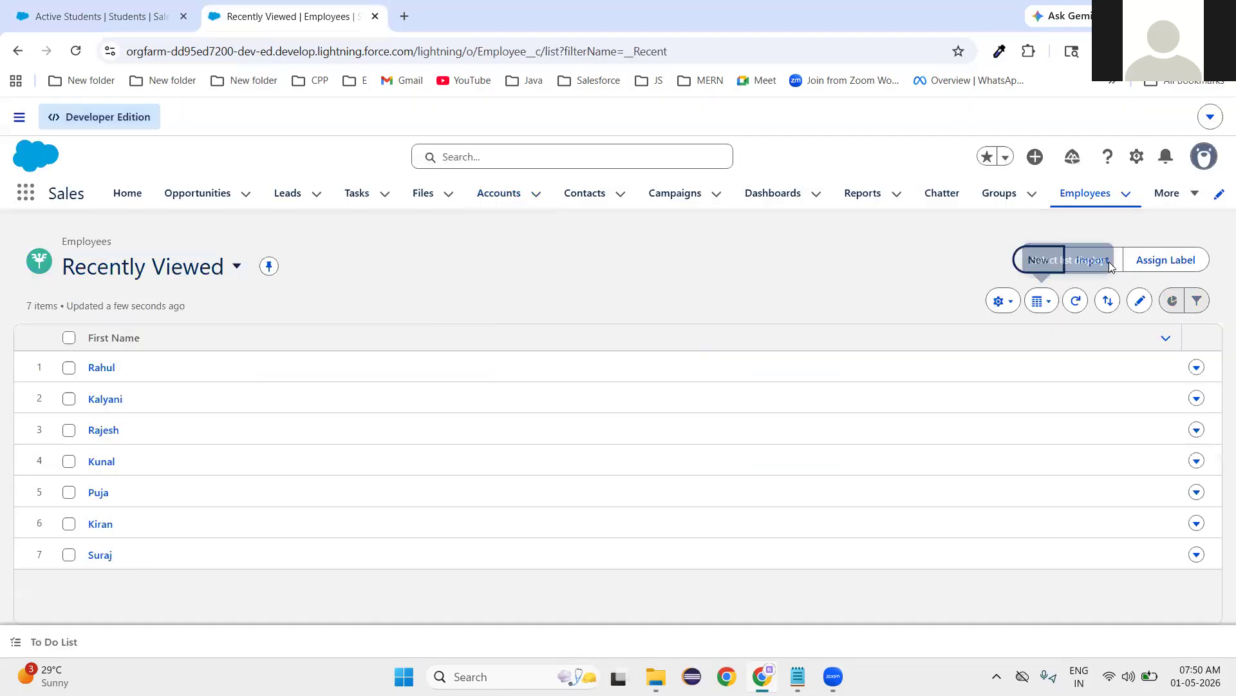
- Switch the employees list from Recently Viewed to All and change its display to Kanban
left_click(1041, 301)
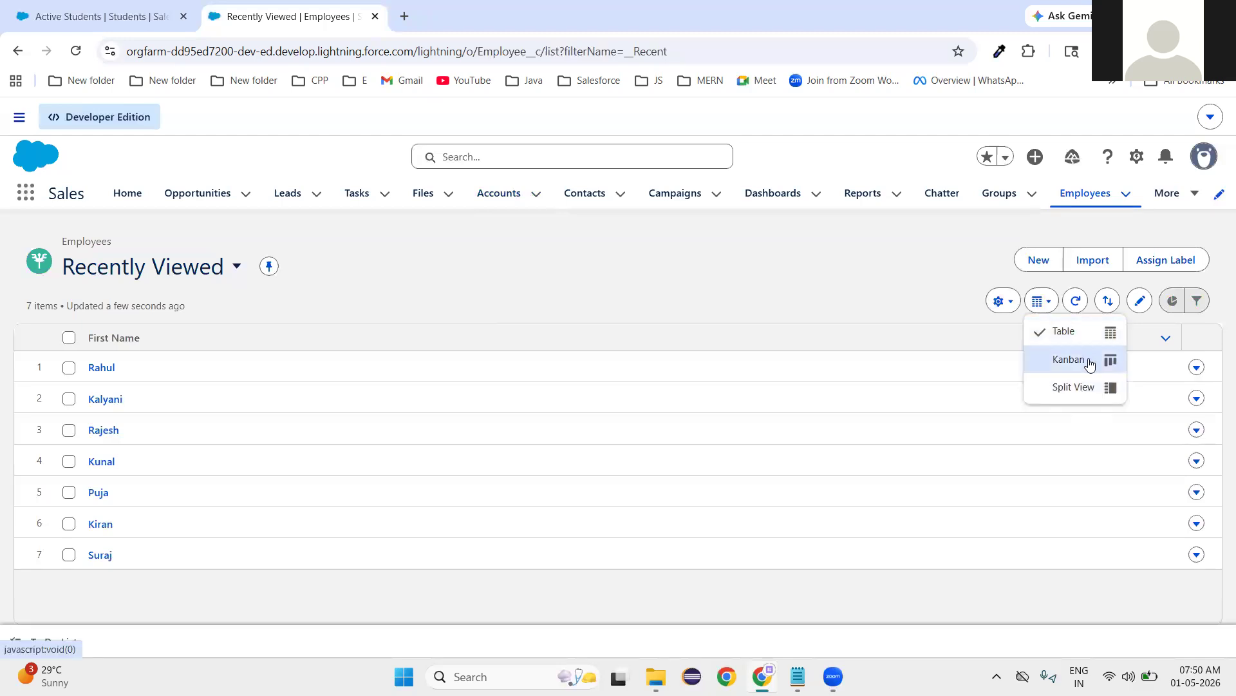
left_click(237, 266)
left_click(129, 367)
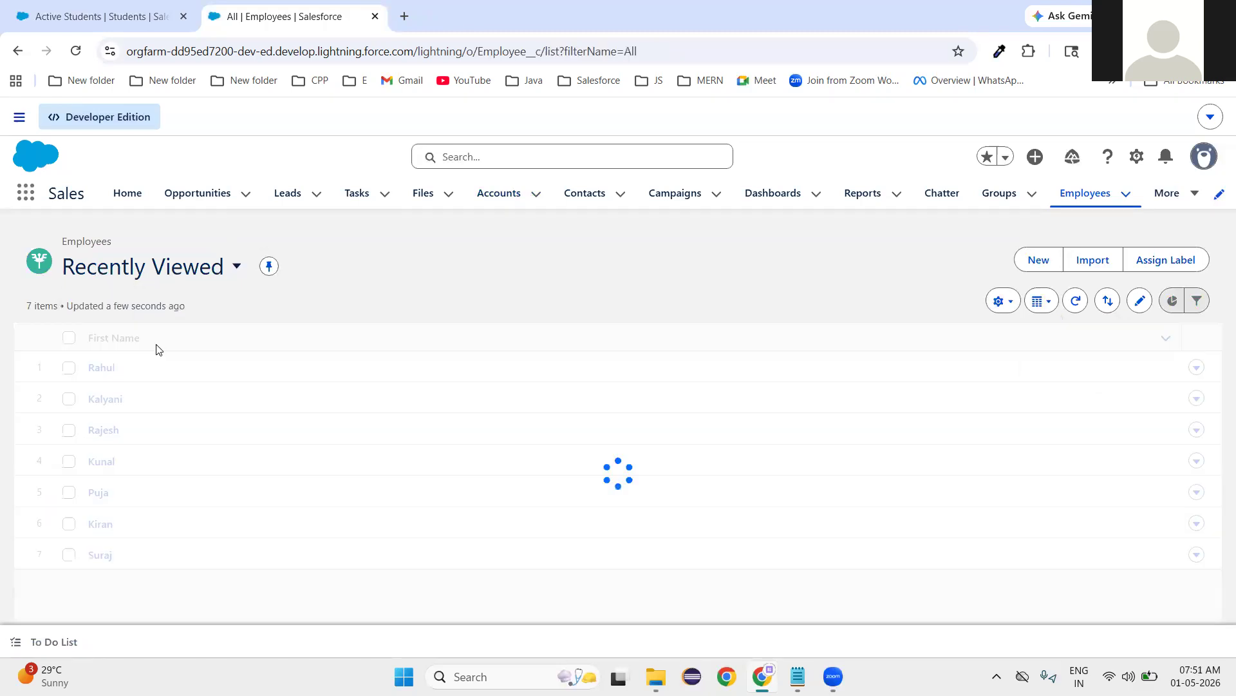
left_click(1058, 310)
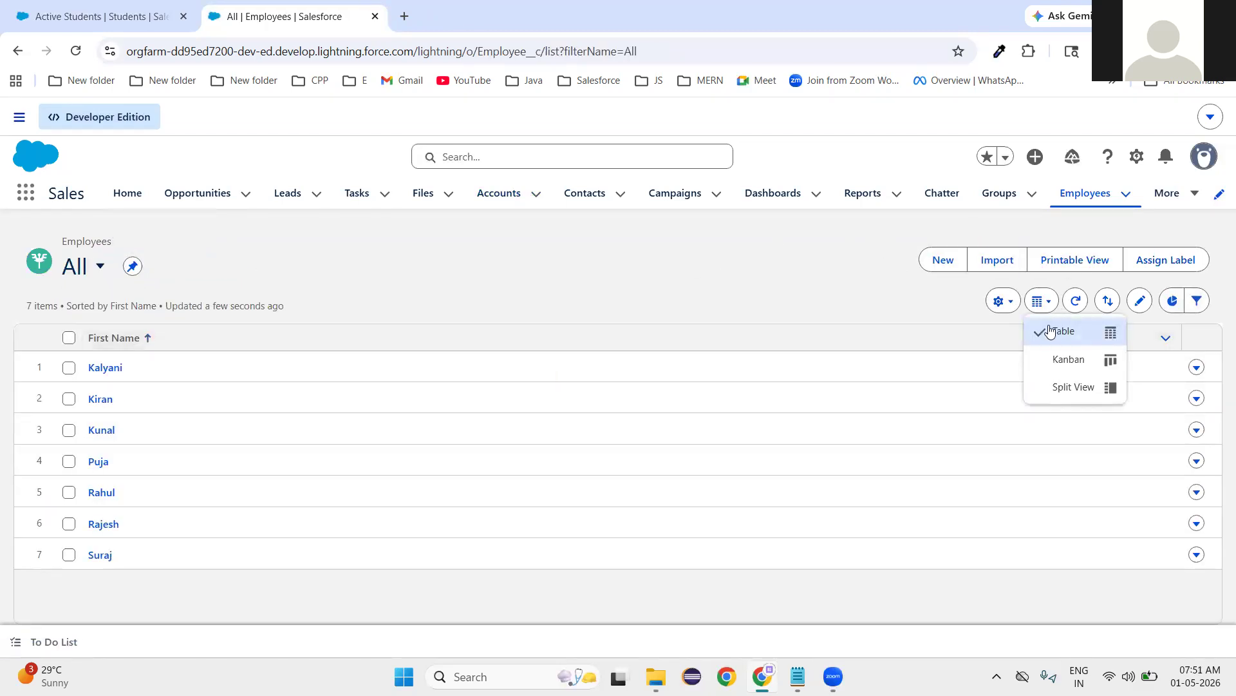
left_click(1077, 358)
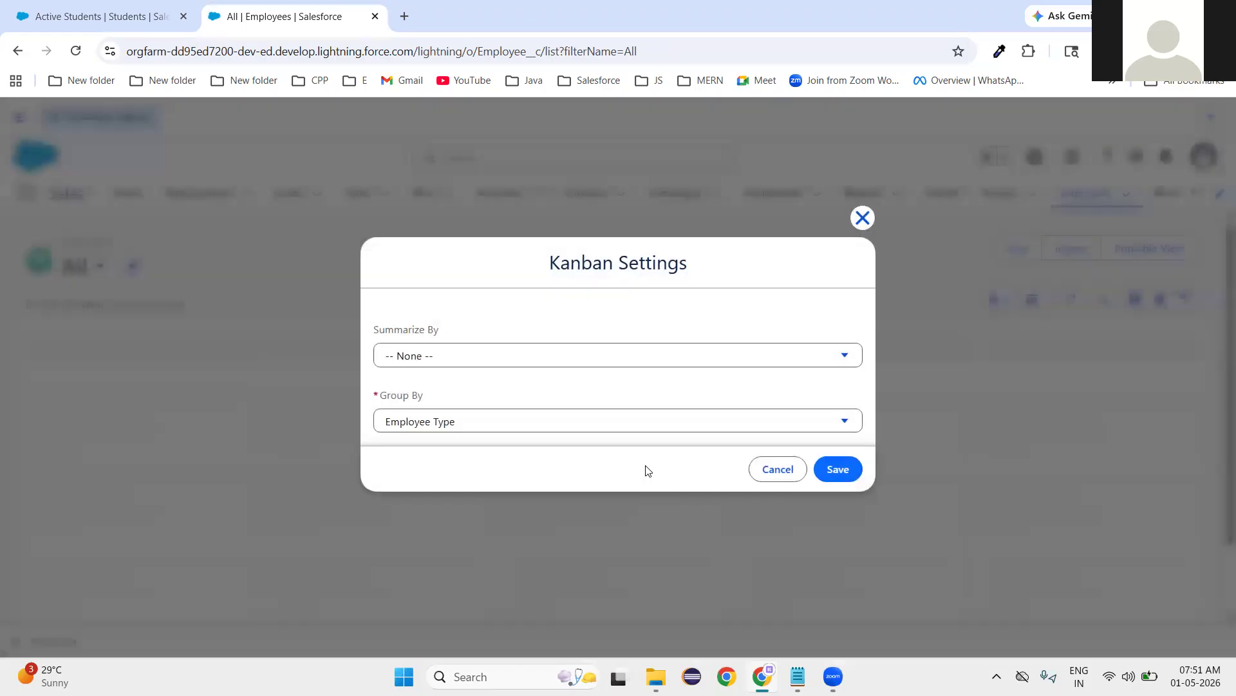
- Set the Kanban to summarize by Salary and group by Employee Type, and save the settings
left_click(477, 423)
left_click(459, 440)
left_click(508, 386)
left_click(531, 362)
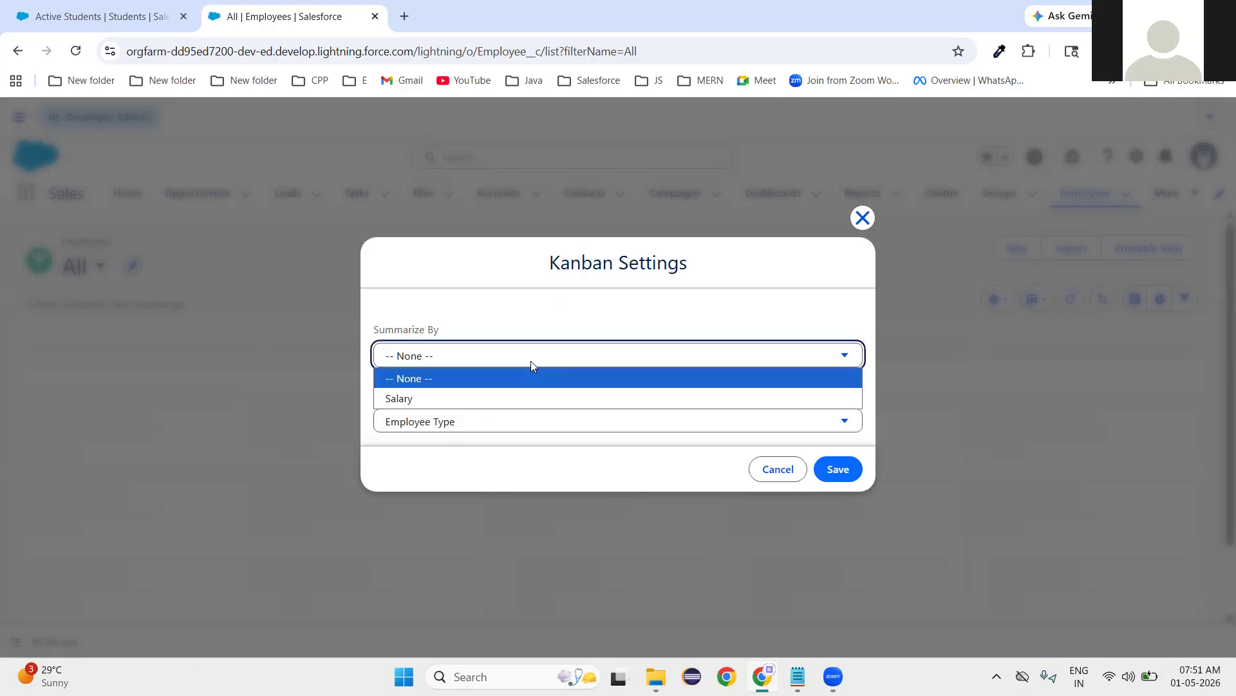
left_click(449, 399)
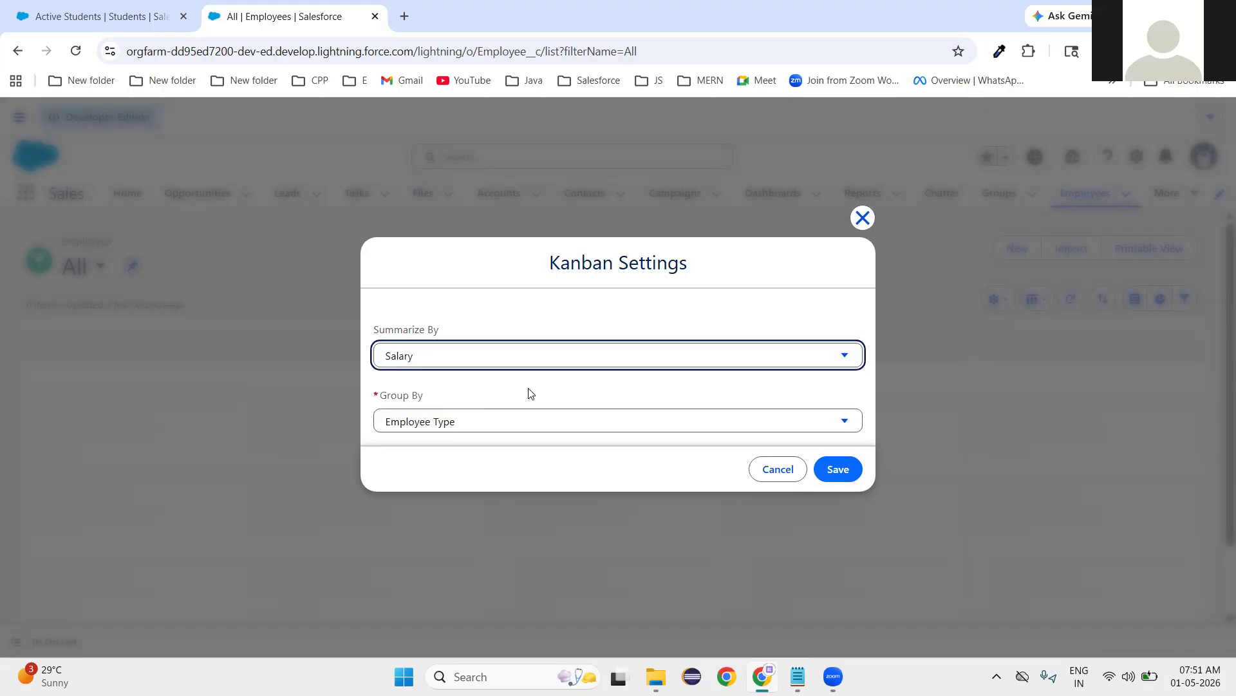
left_click(845, 476)
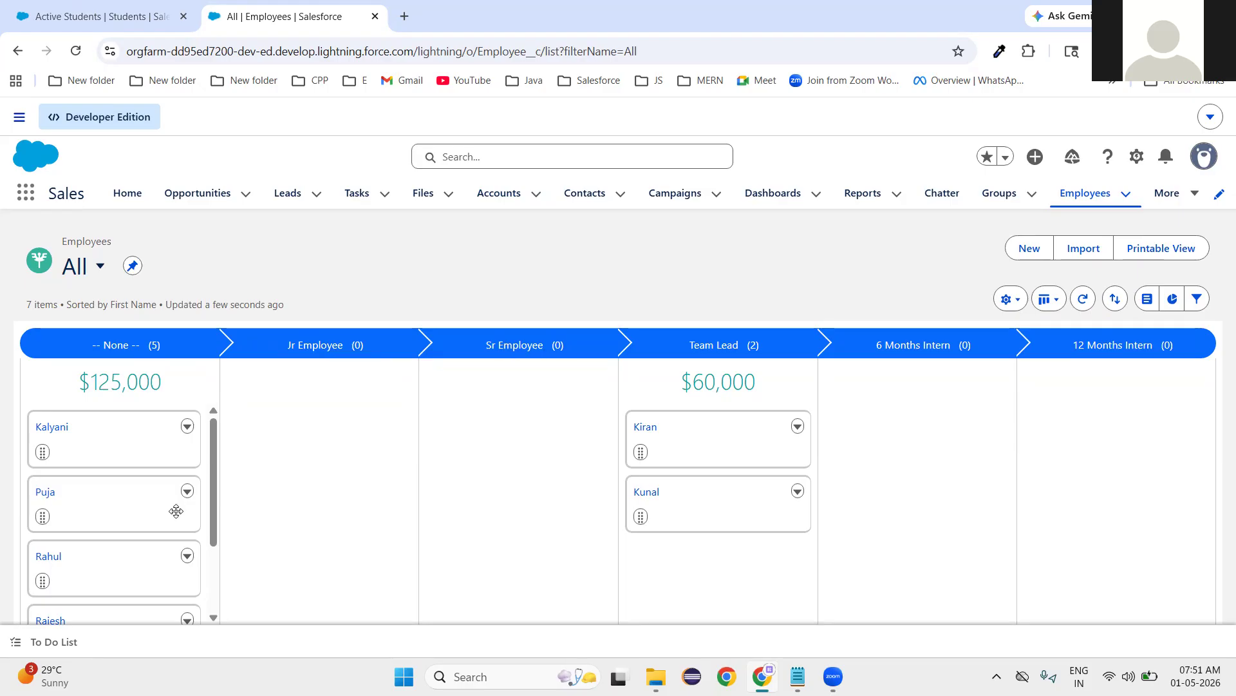
- Edit the first employee card in the None column, set its Employee Type to Jr Employee and save
left_click(187, 426)
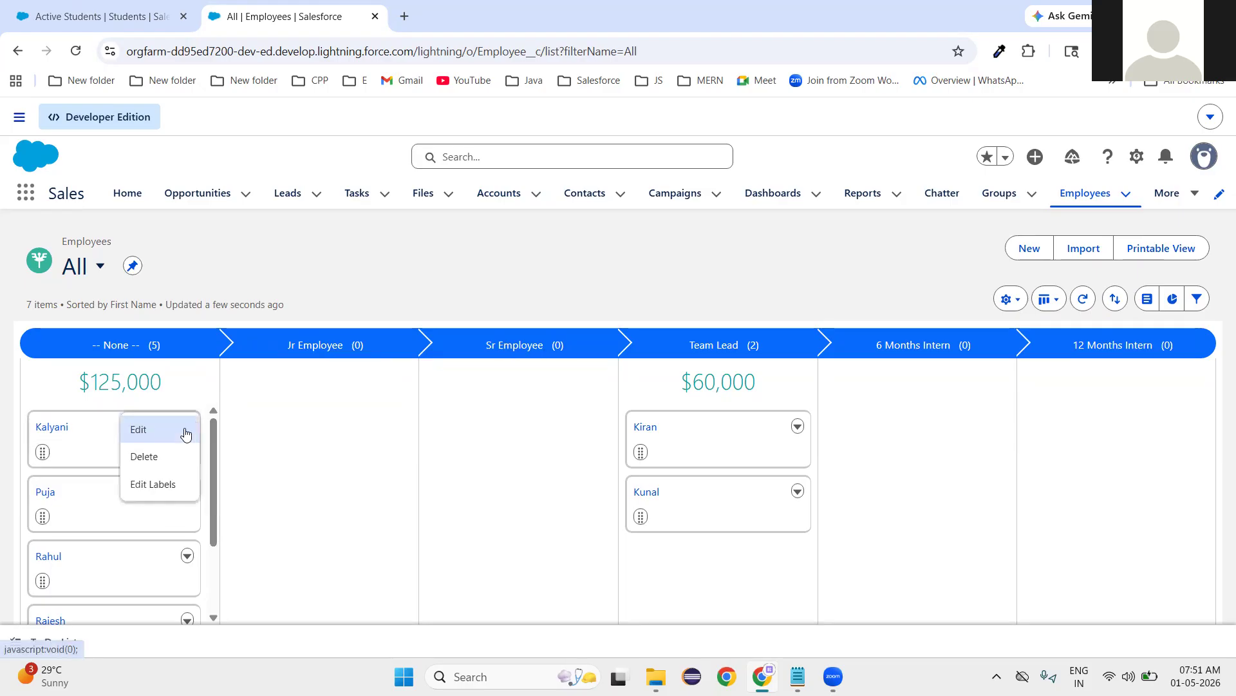
left_click(151, 433)
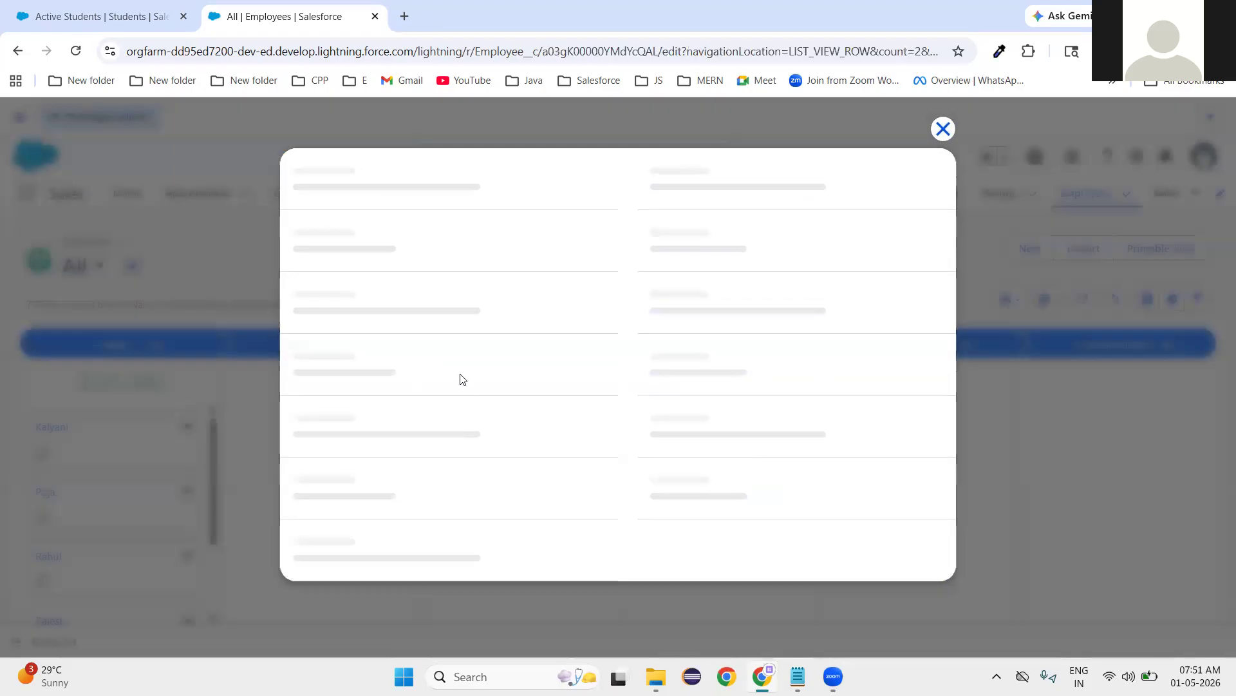
scroll(461, 374, "down", 2)
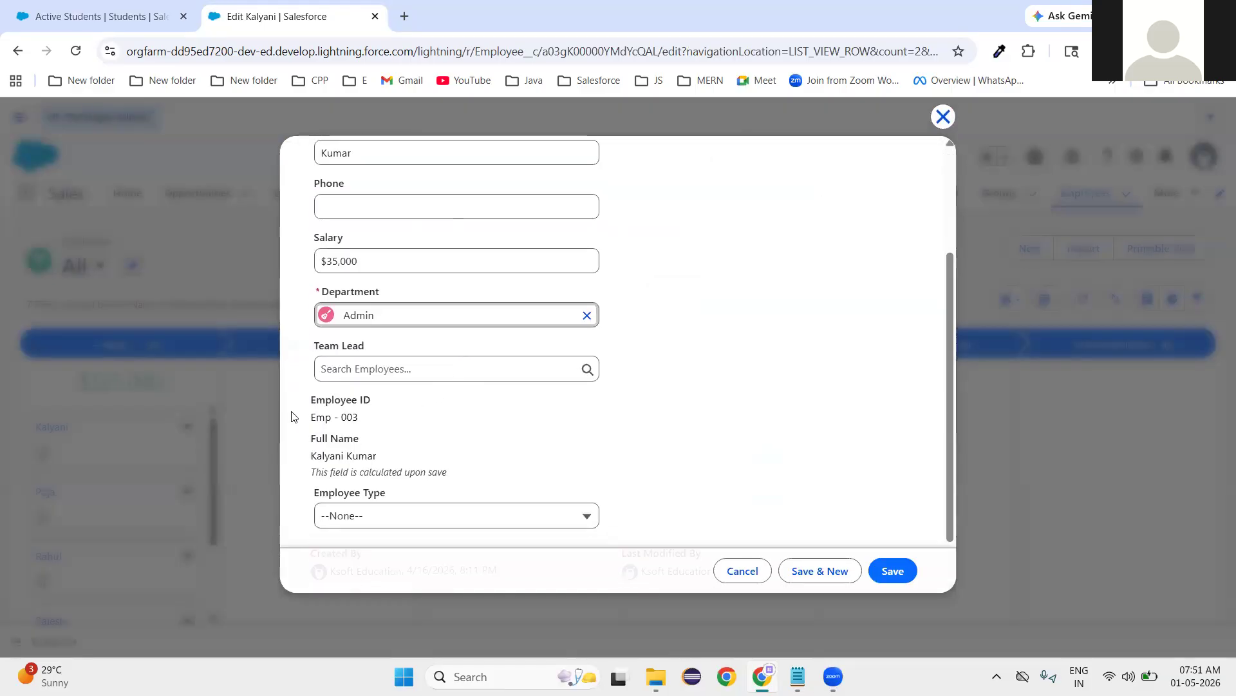
left_click(391, 520)
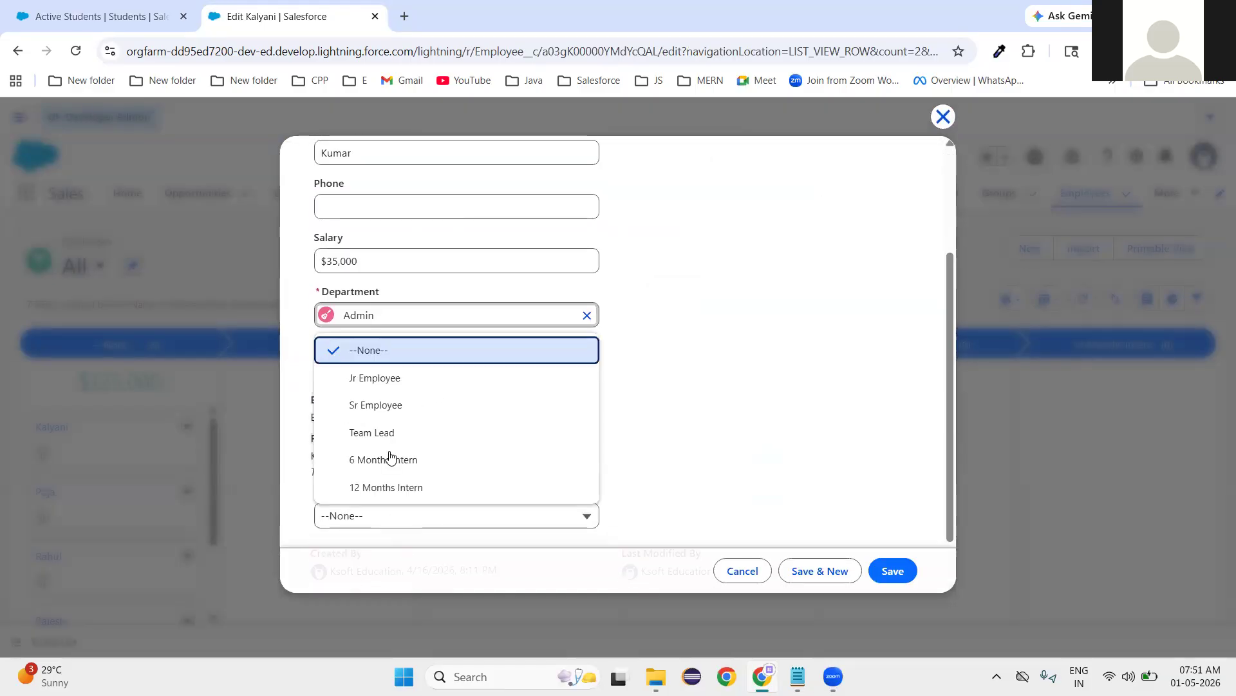
left_click(393, 383)
left_click(894, 571)
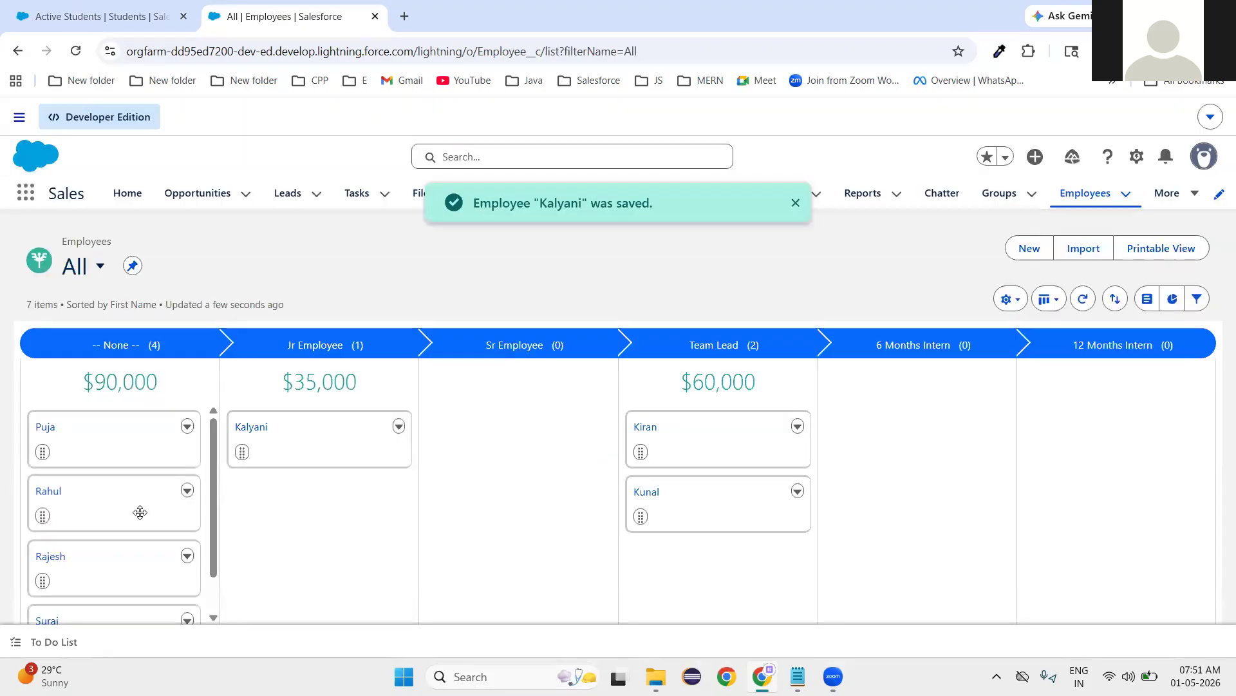
- Edit the third employee card in the None column, set Salary to 25,000 and Employee Type to Jr Employee, and save
left_click(188, 555)
left_click(146, 561)
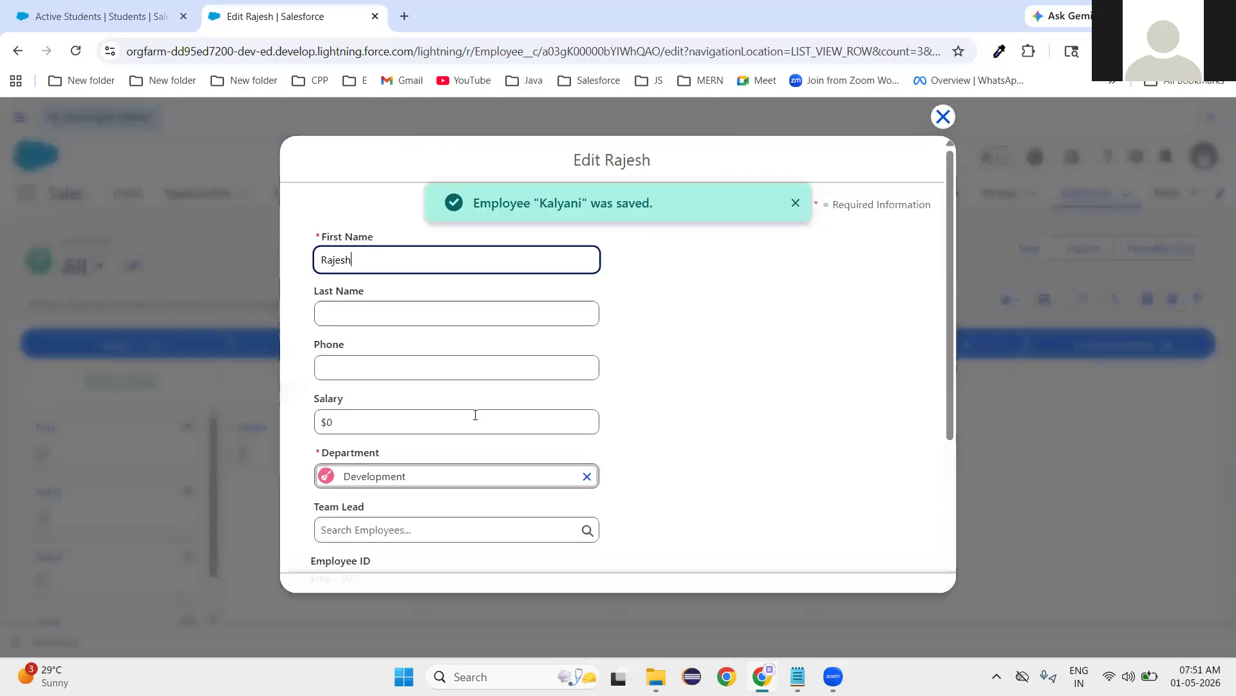
scroll(490, 469, "down", 3)
left_click(357, 255)
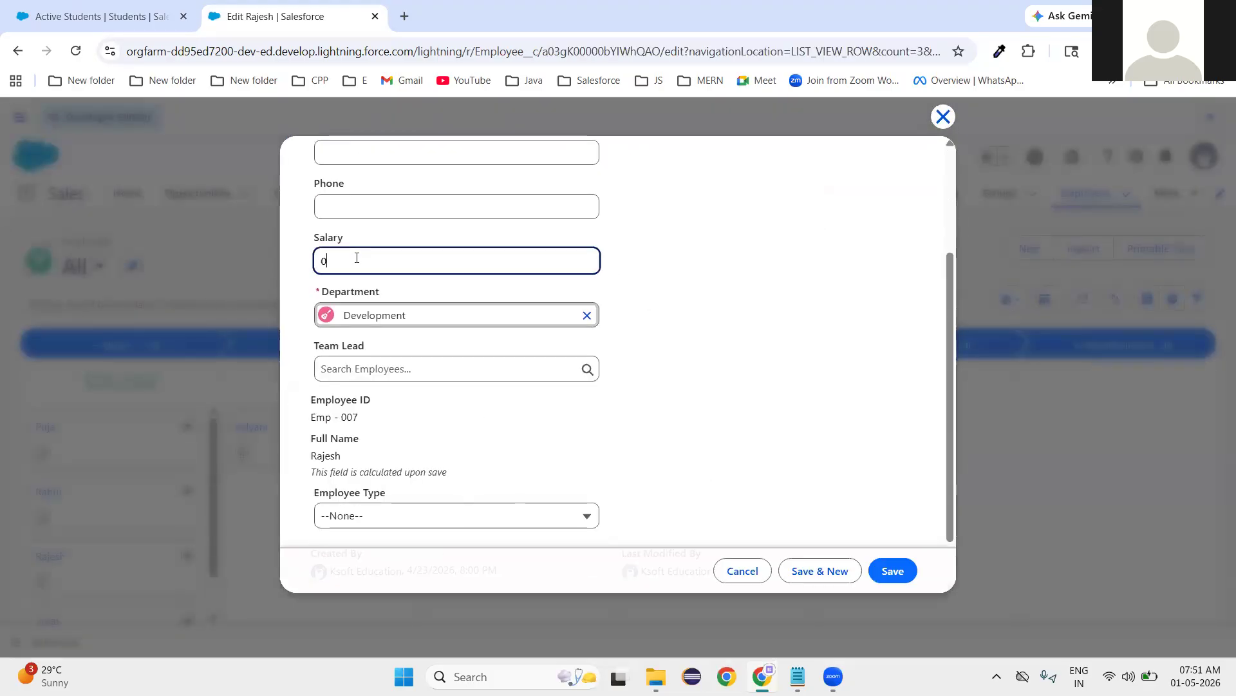
key("BackSpace")
type("25,000")
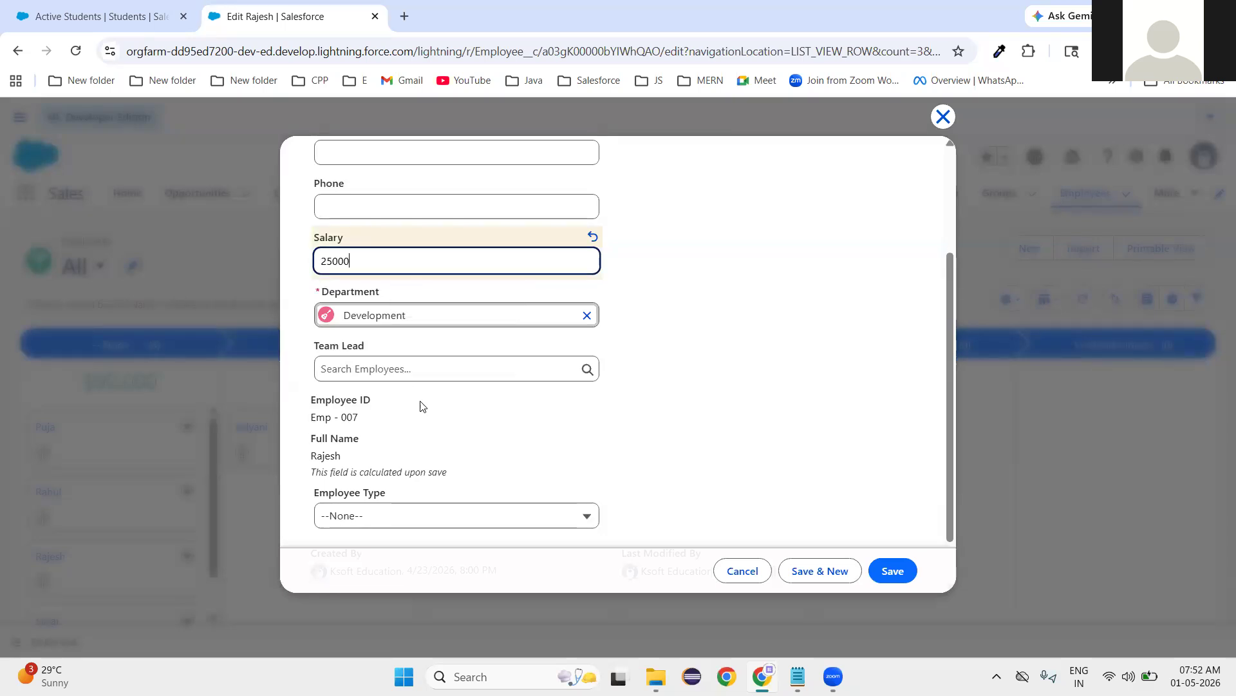
left_click(409, 518)
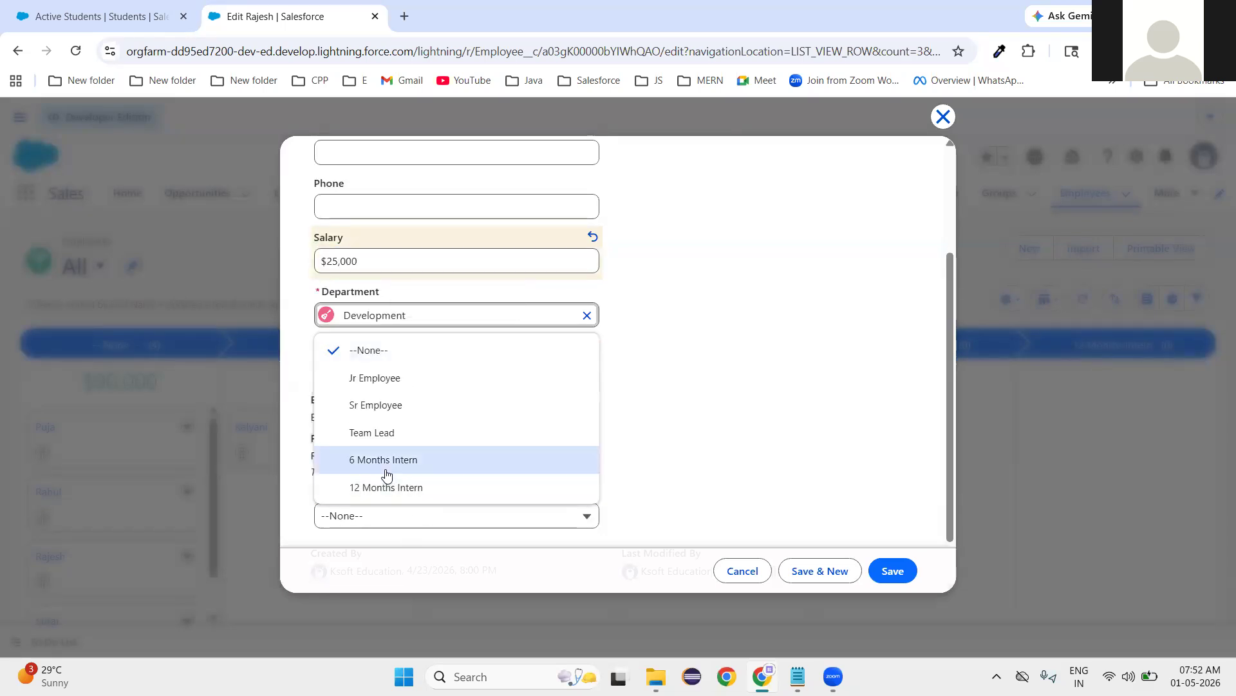
left_click(374, 379)
left_click(888, 571)
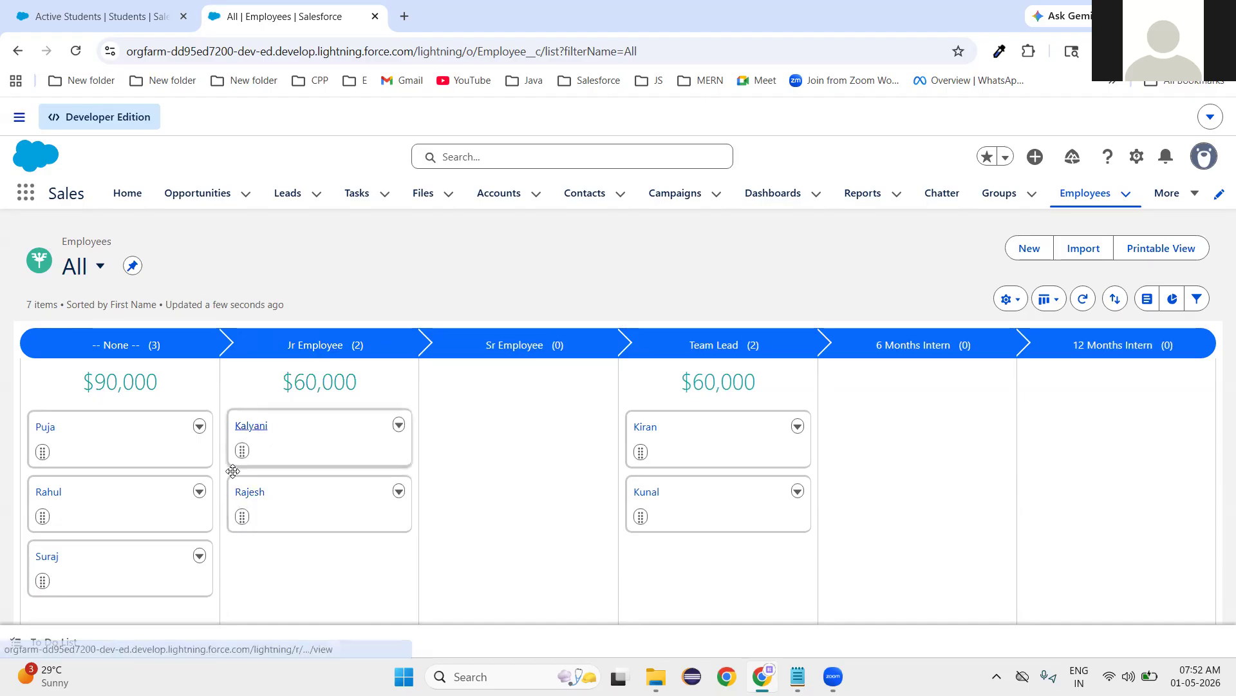
- Highlight the summarized salary above the Jr Employee column and clear the highlight again
left_click_drag(285, 381, 374, 386)
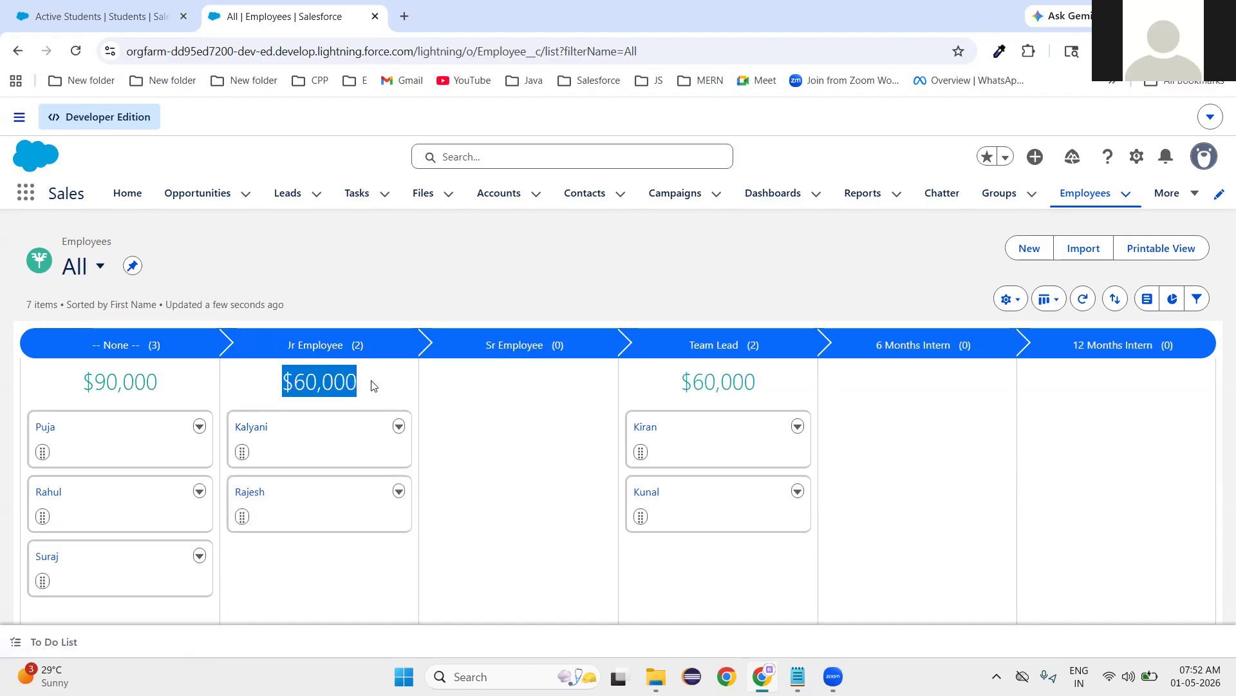
left_click(548, 251)
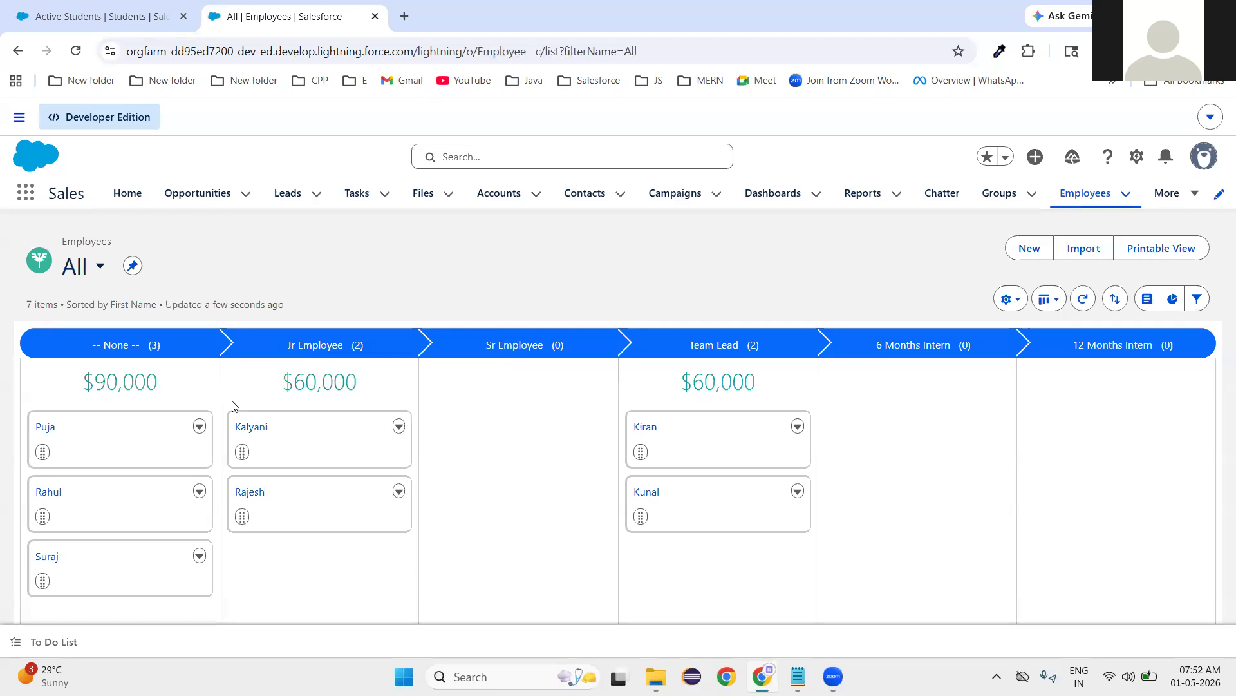
left_click_drag(252, 385, 382, 385)
left_click(600, 265)
- Return the All employees list to Table display, then open the first employee's name for inline editing and leave it without a change
left_click(1050, 300)
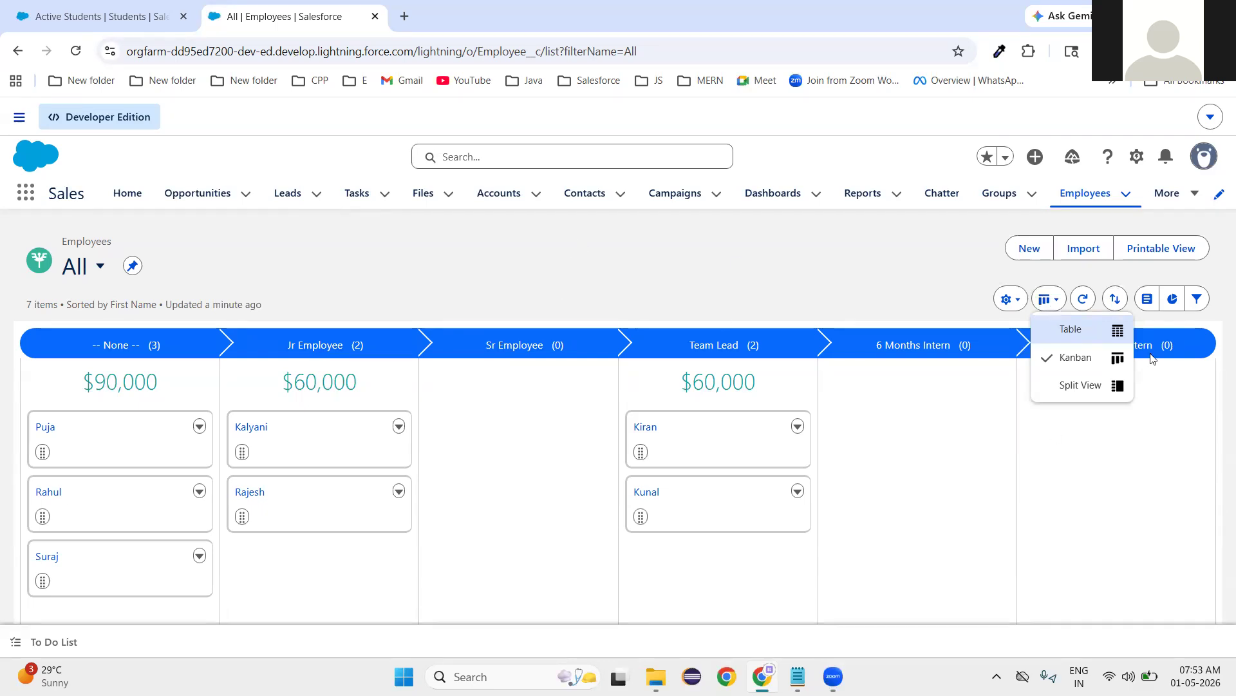
left_click(1072, 328)
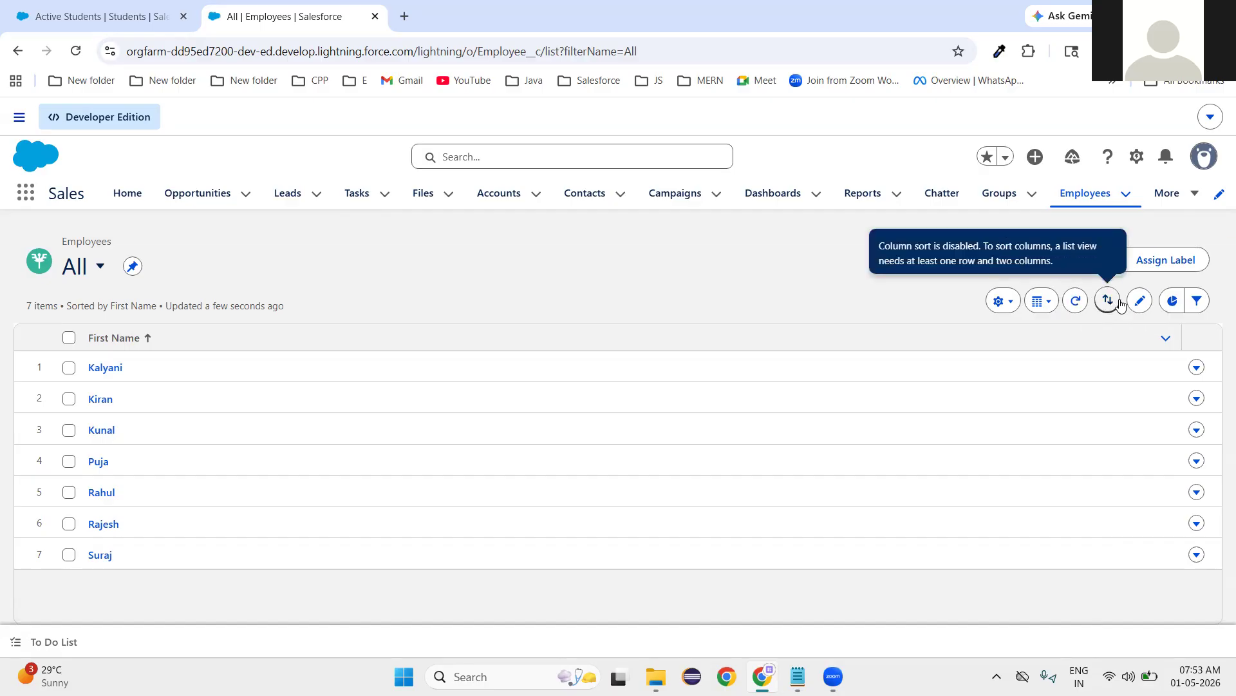
left_click(1140, 300)
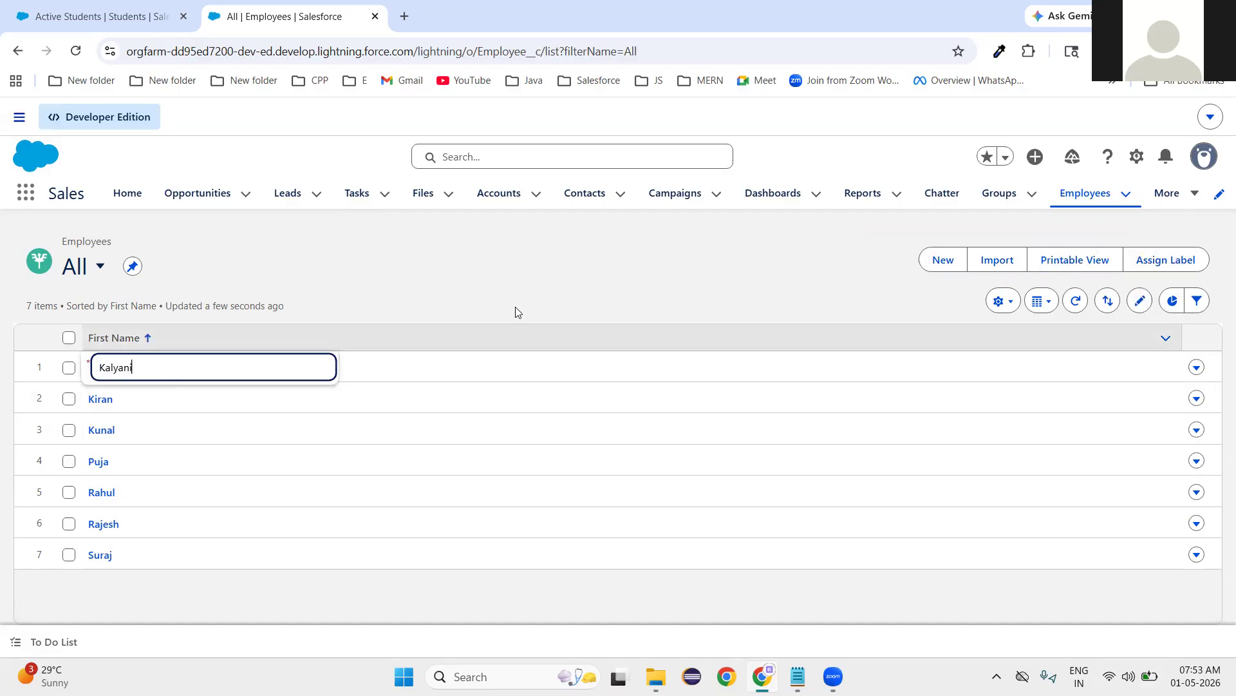
left_click(591, 285)
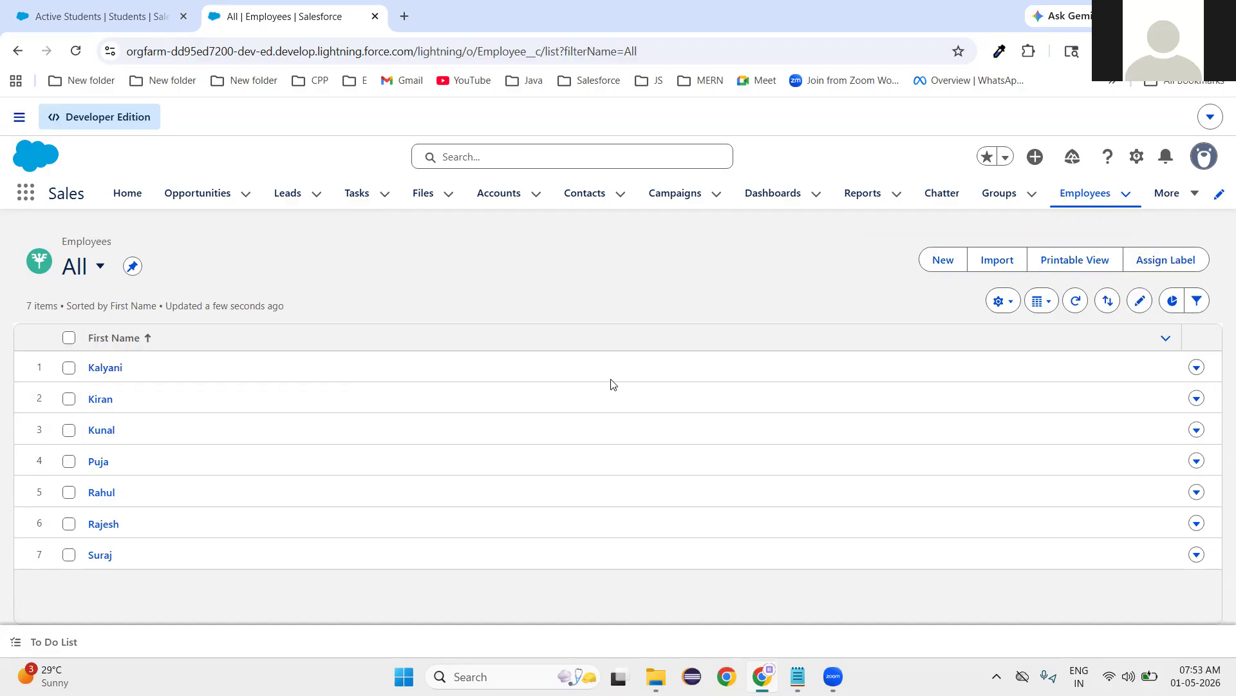
- Look at the Charts and the Filters of the All employees list, closing each without changes
left_click(1172, 301)
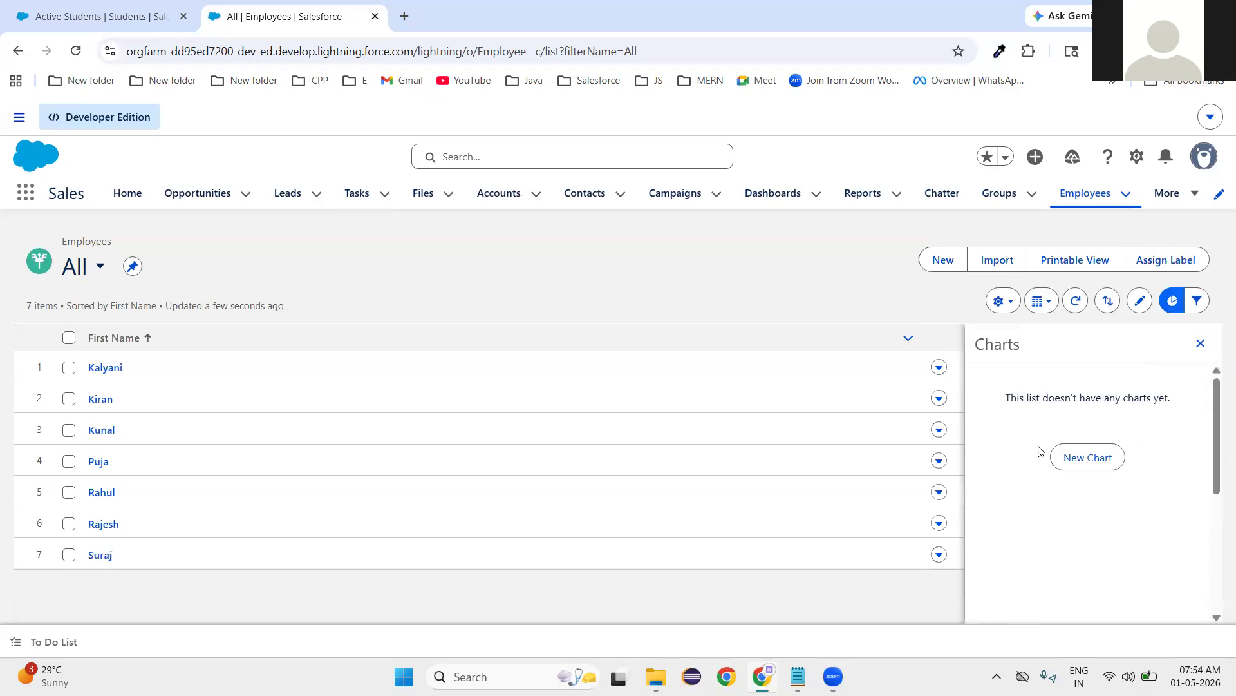
left_click(1202, 346)
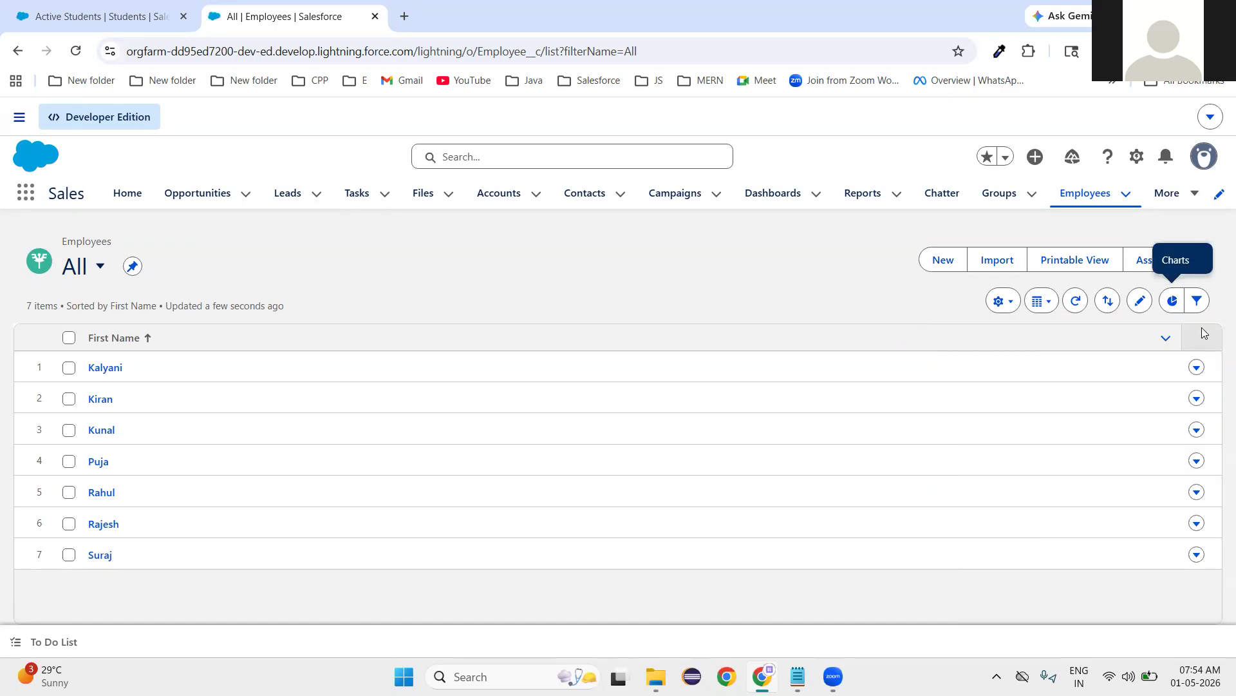
left_click(1199, 302)
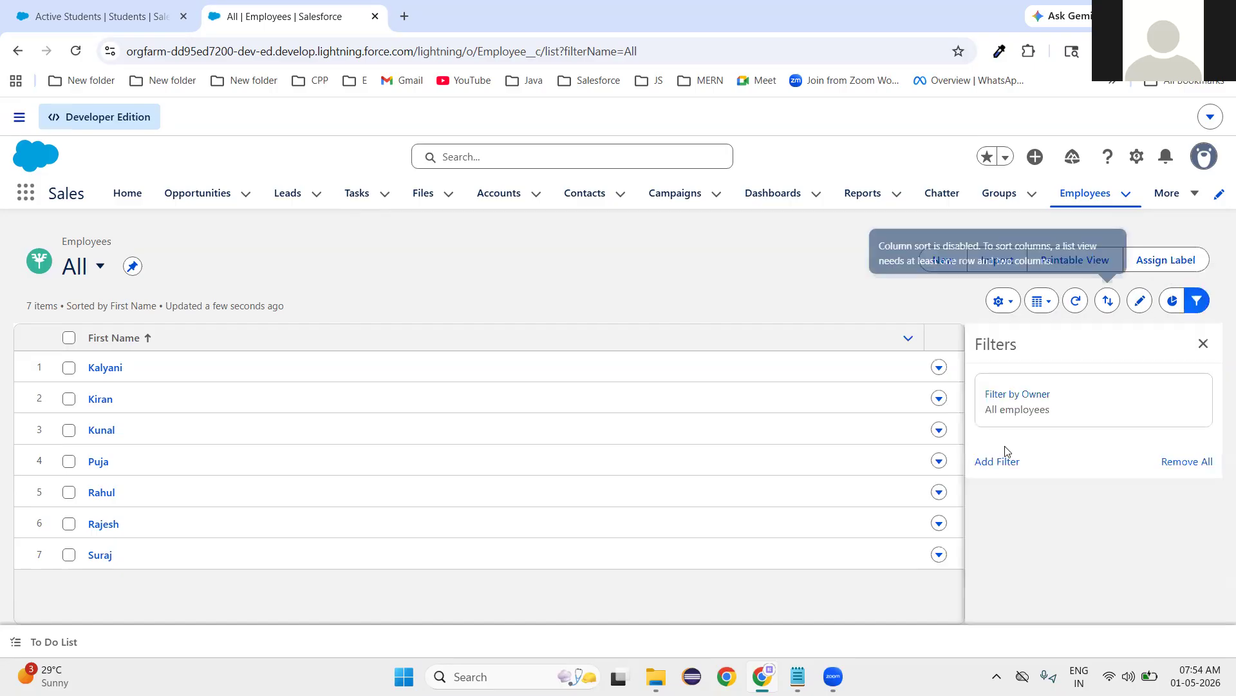
left_click(1204, 345)
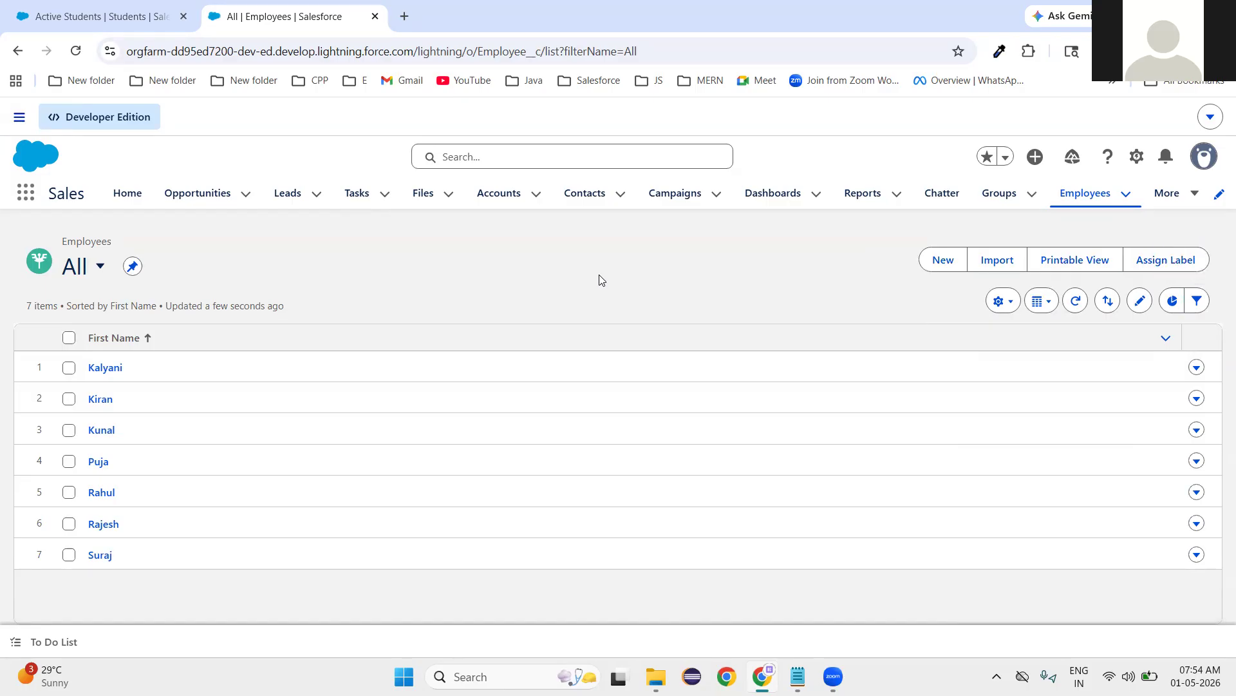
- Switch to the browser tab with the Student App and return Active Students to Table display
left_click(105, 25)
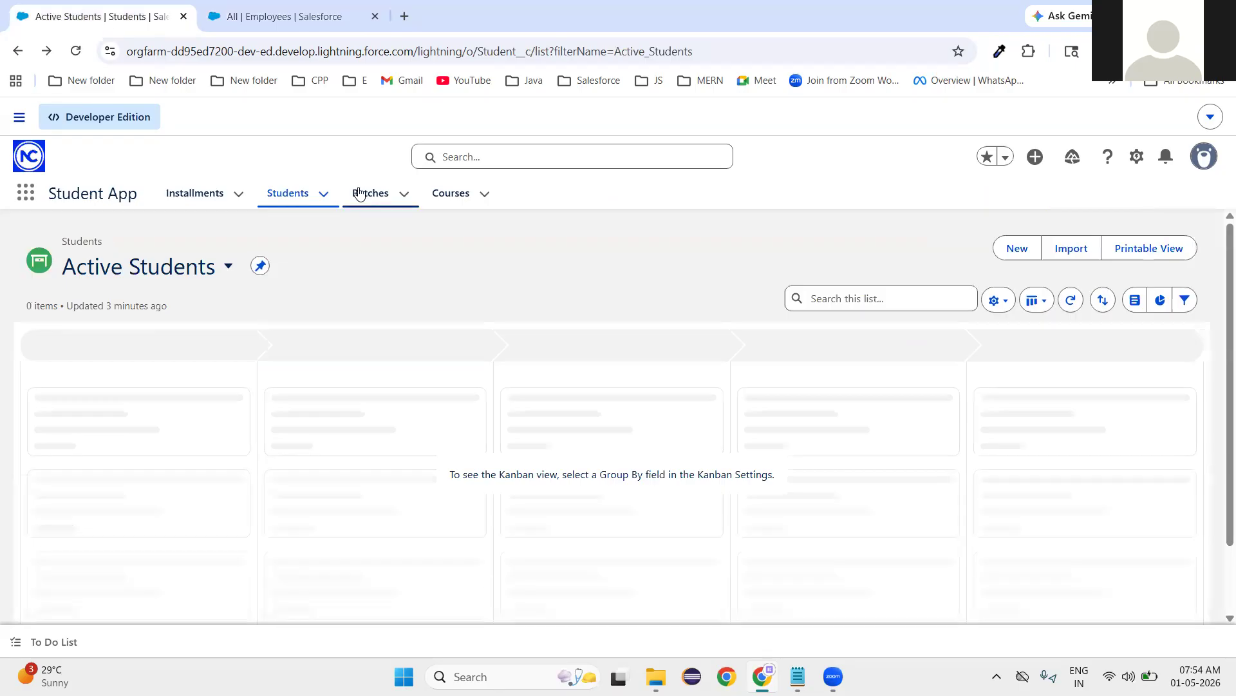
left_click(1036, 300)
left_click(1053, 330)
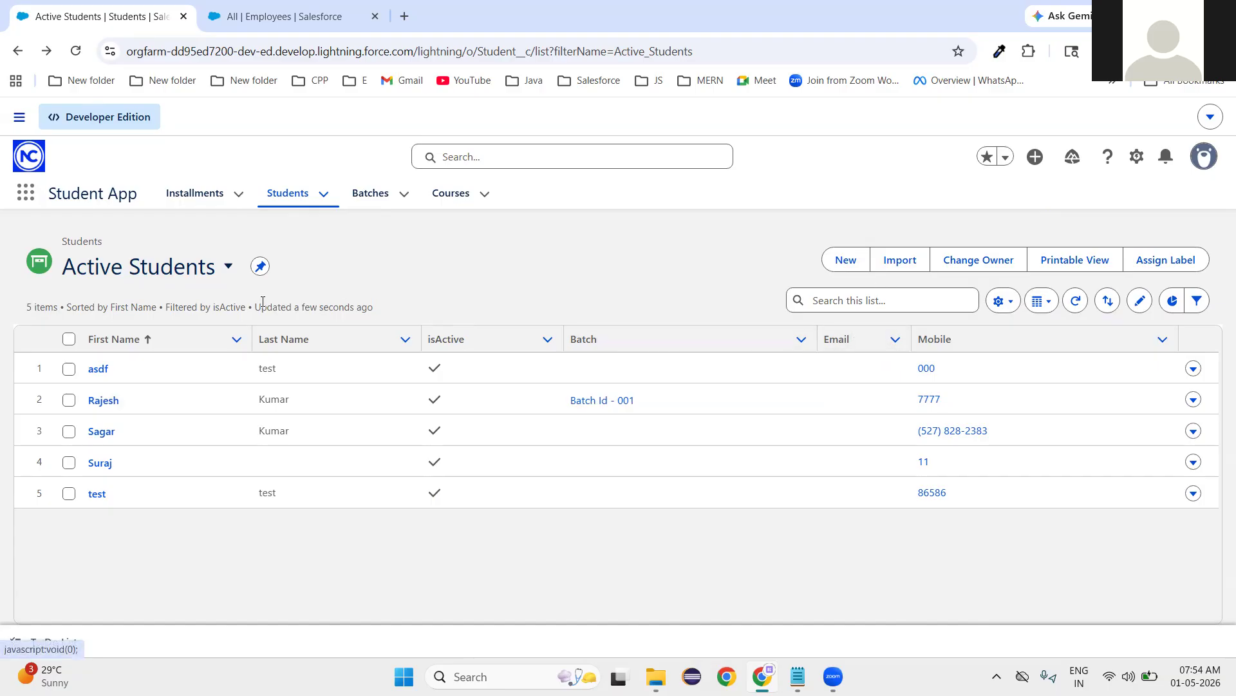
- Look through the available and visible fields in Select Fields to Display for Active Students, closing it without changes
left_click(1000, 302)
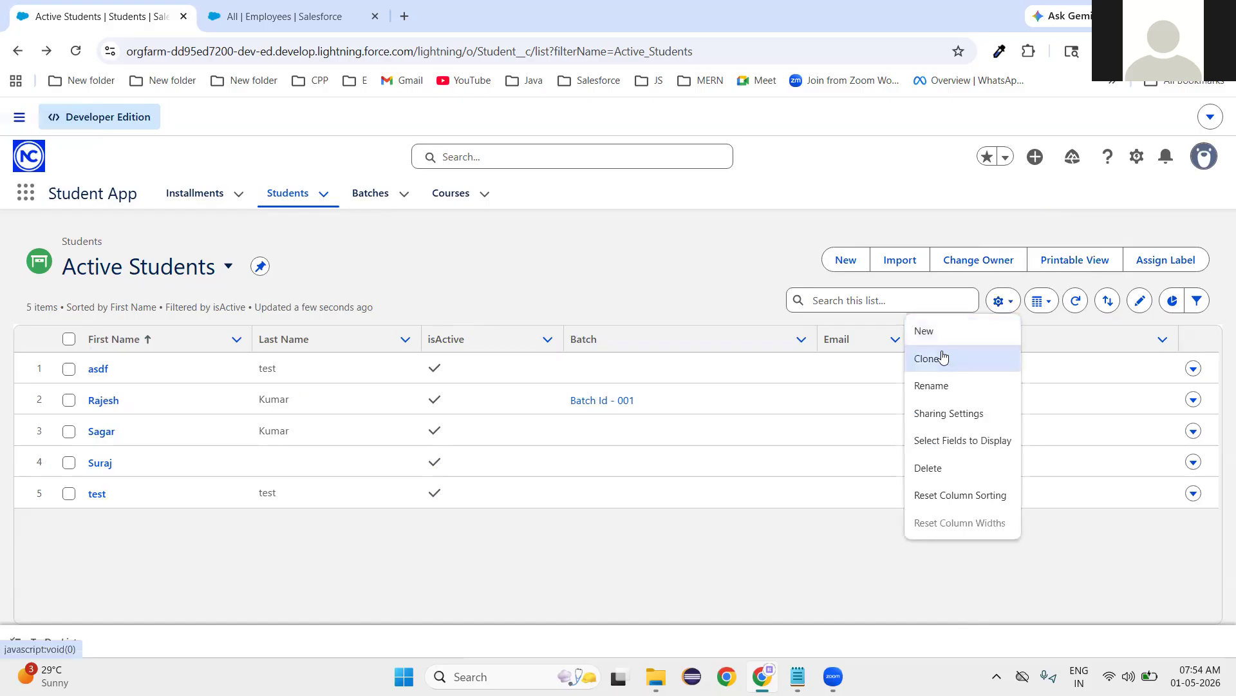
left_click(952, 442)
left_click(697, 337)
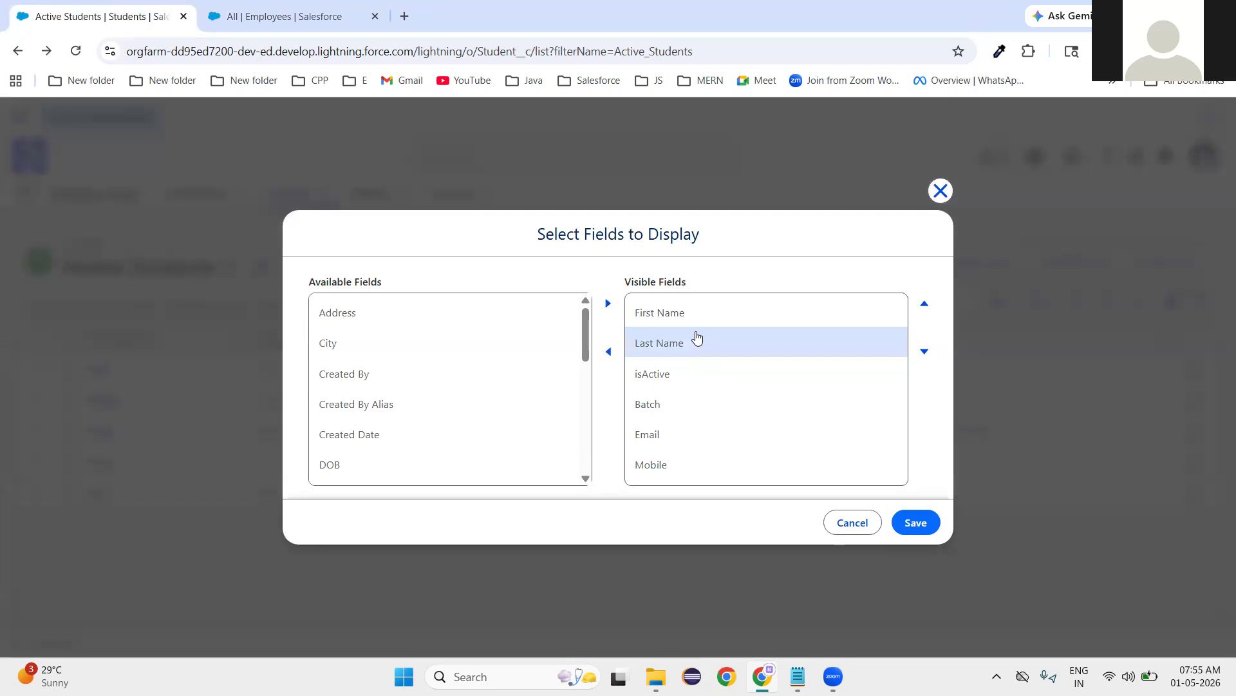
scroll(430, 361, "down", 6)
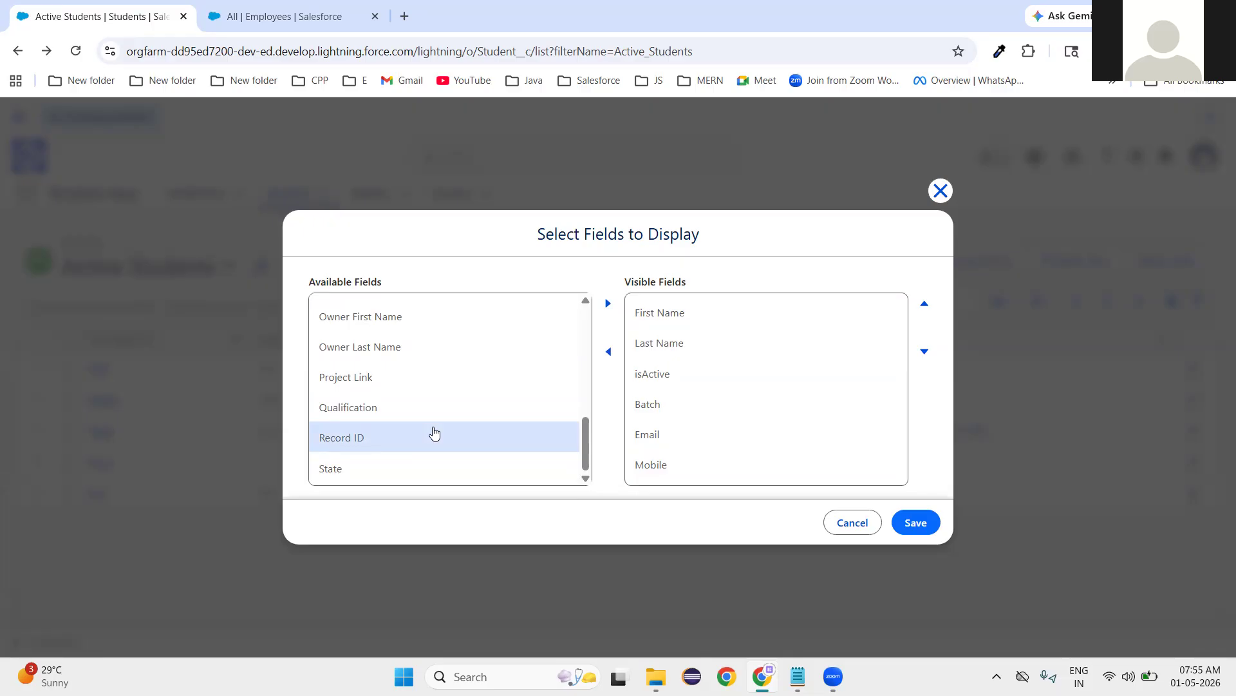
left_click(728, 443)
left_click(712, 460)
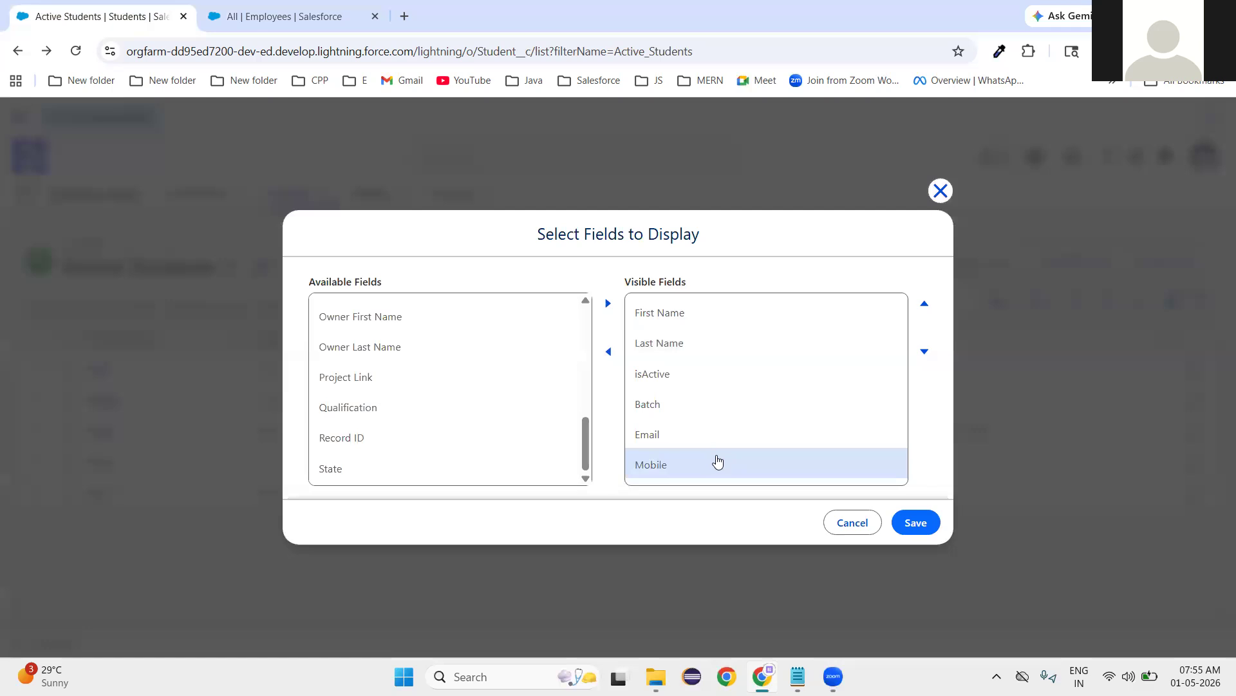
left_click(940, 191)
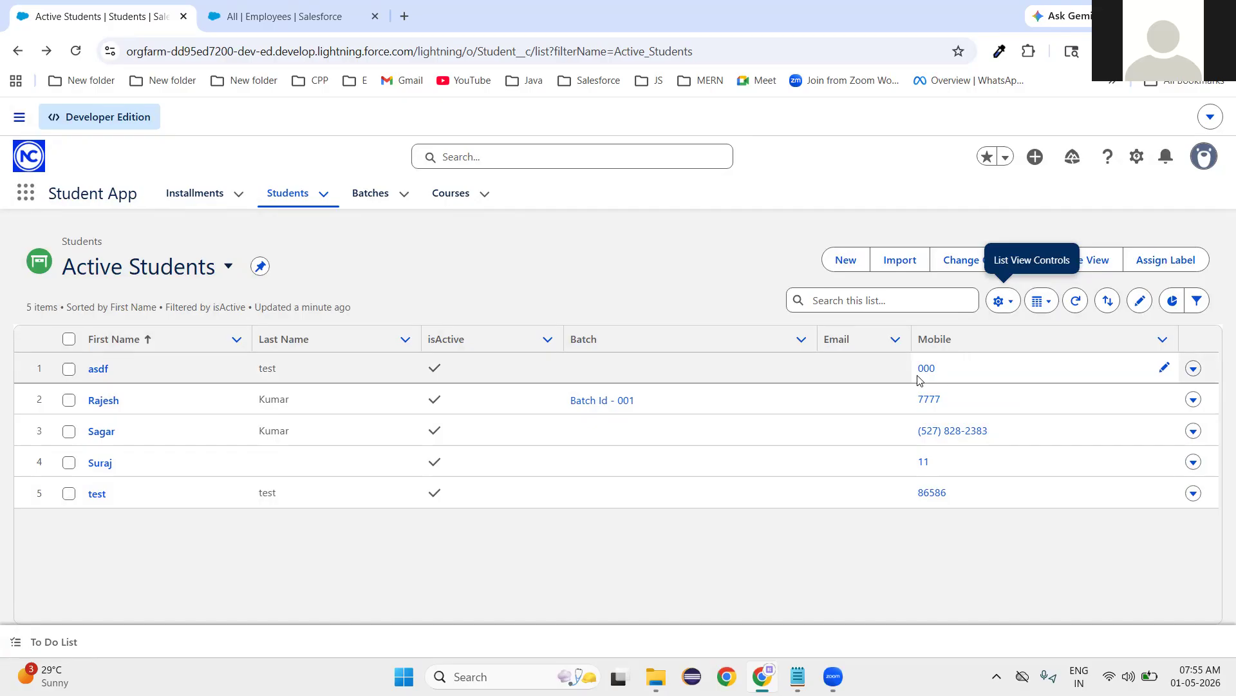
- View the details of the second student's record in Active Students and return to the Students list
left_click(103, 400)
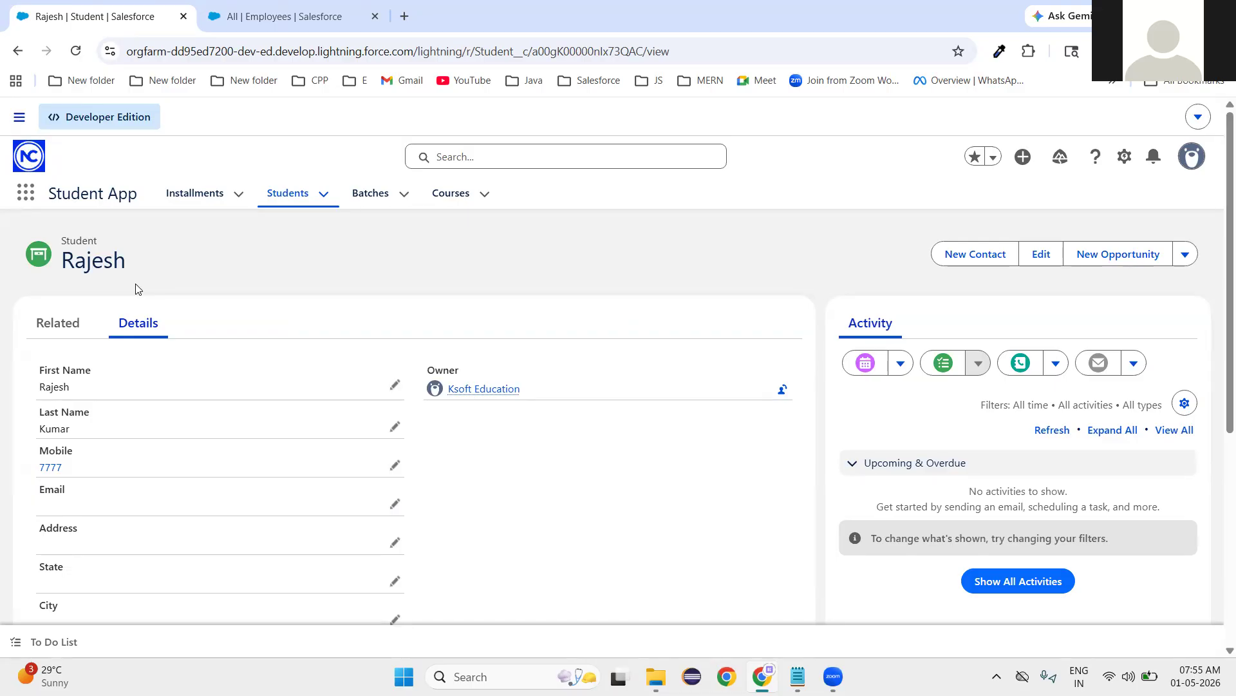
left_click(282, 199)
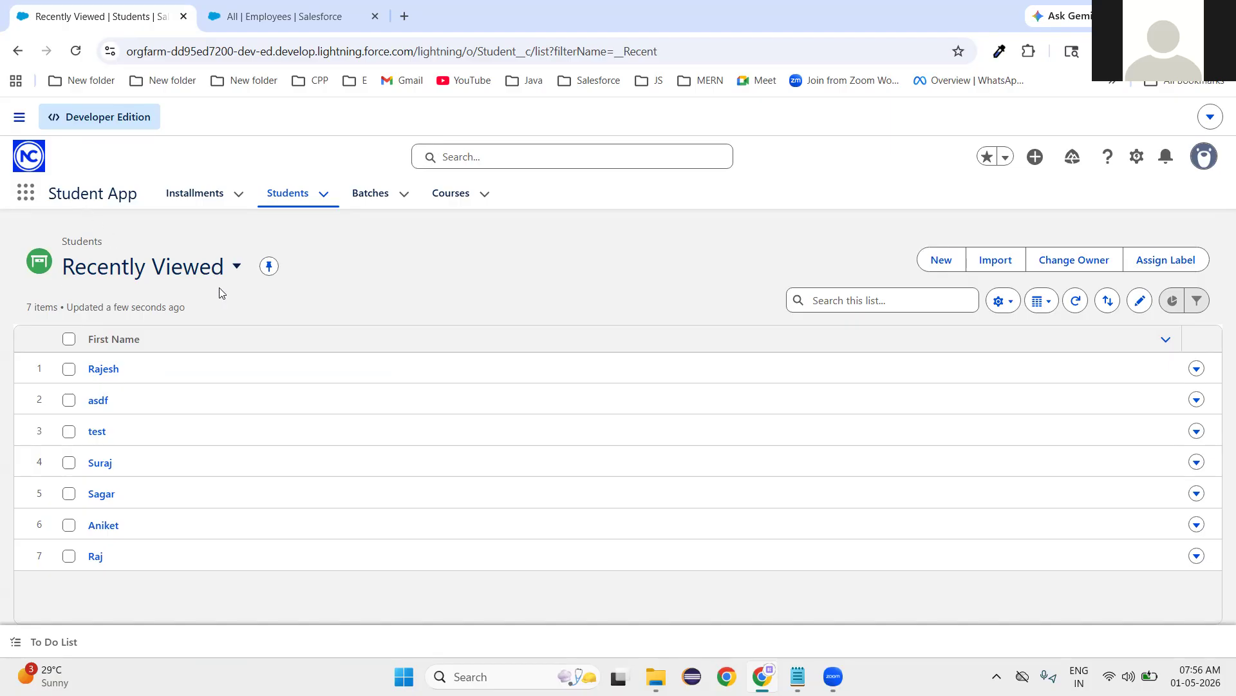
left_click(288, 199)
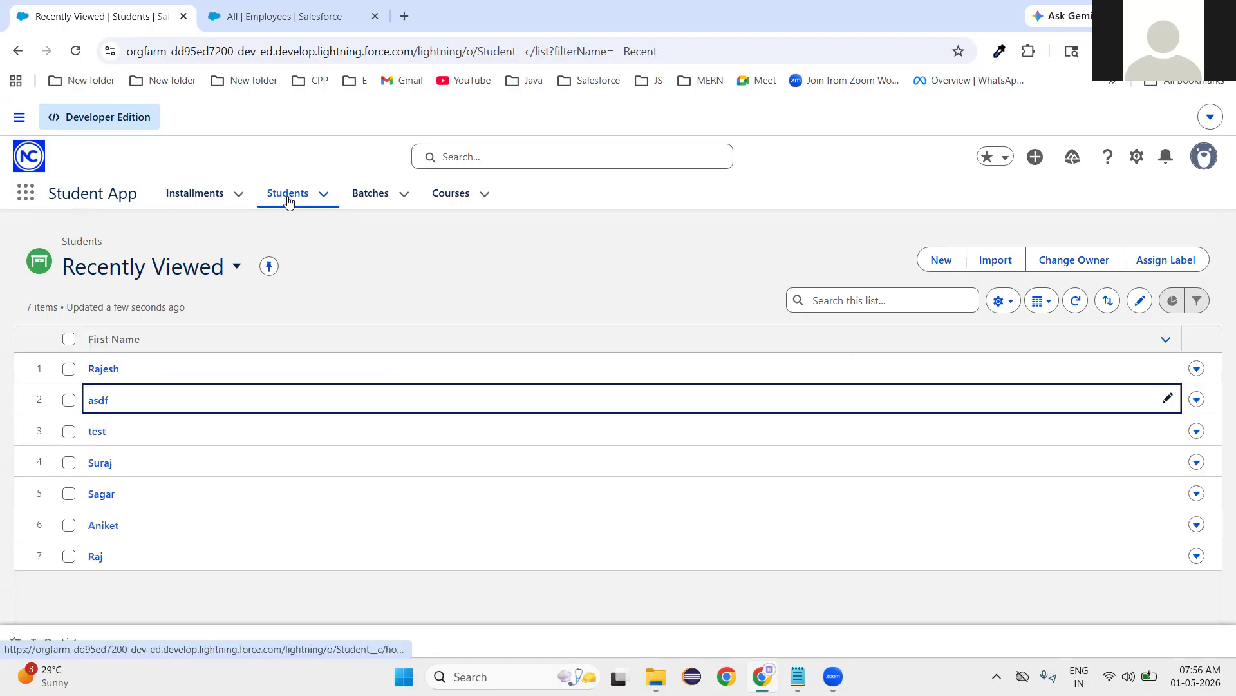
- Switch the Students list to the Active Students view, pin it as the default, and reload Students to check it
left_click(238, 268)
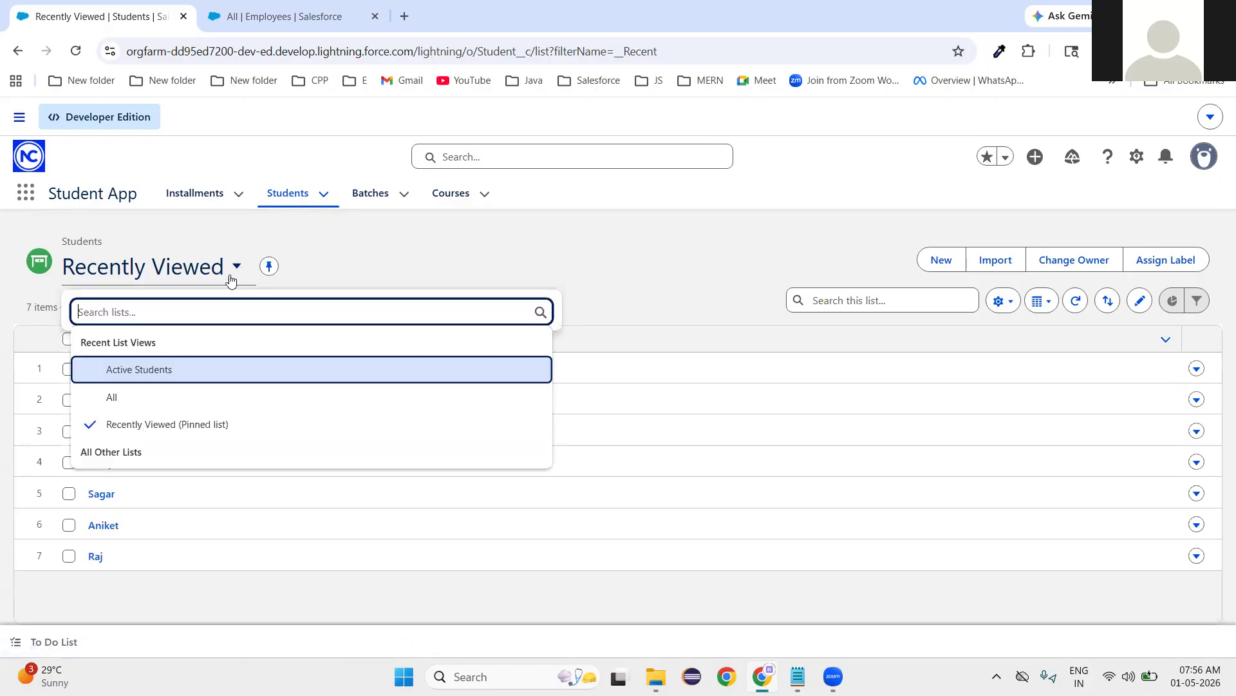
left_click(155, 382)
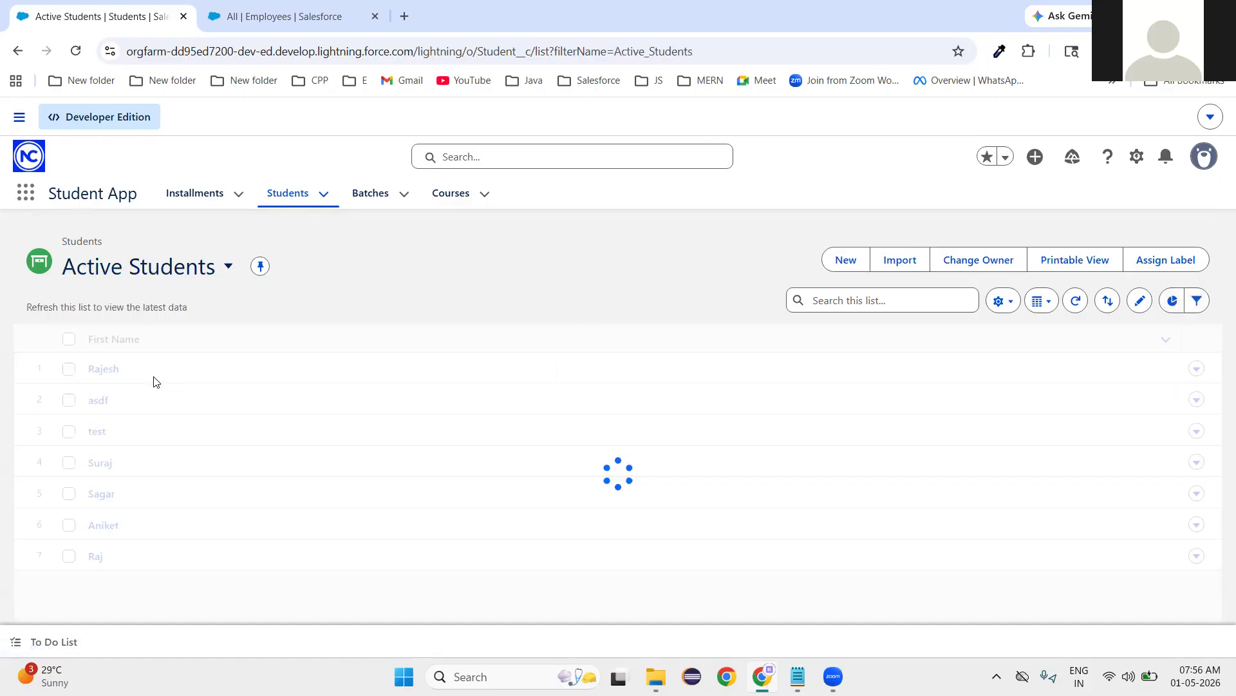
left_click(258, 268)
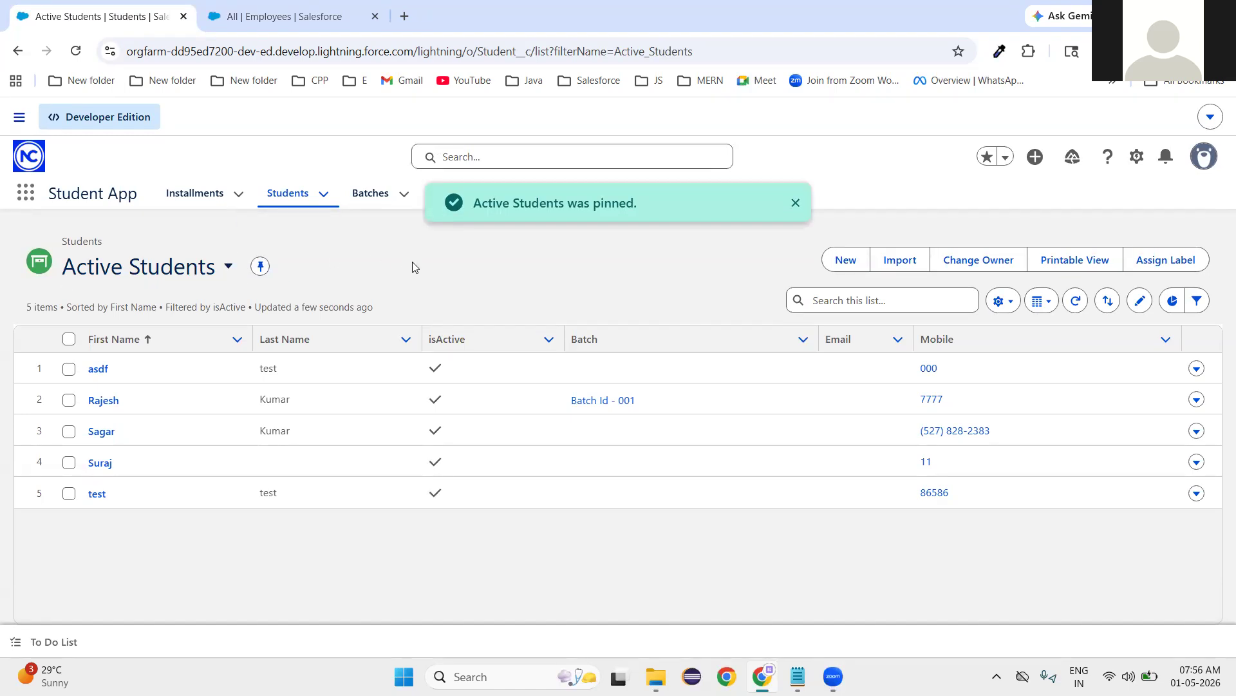
left_click(288, 196)
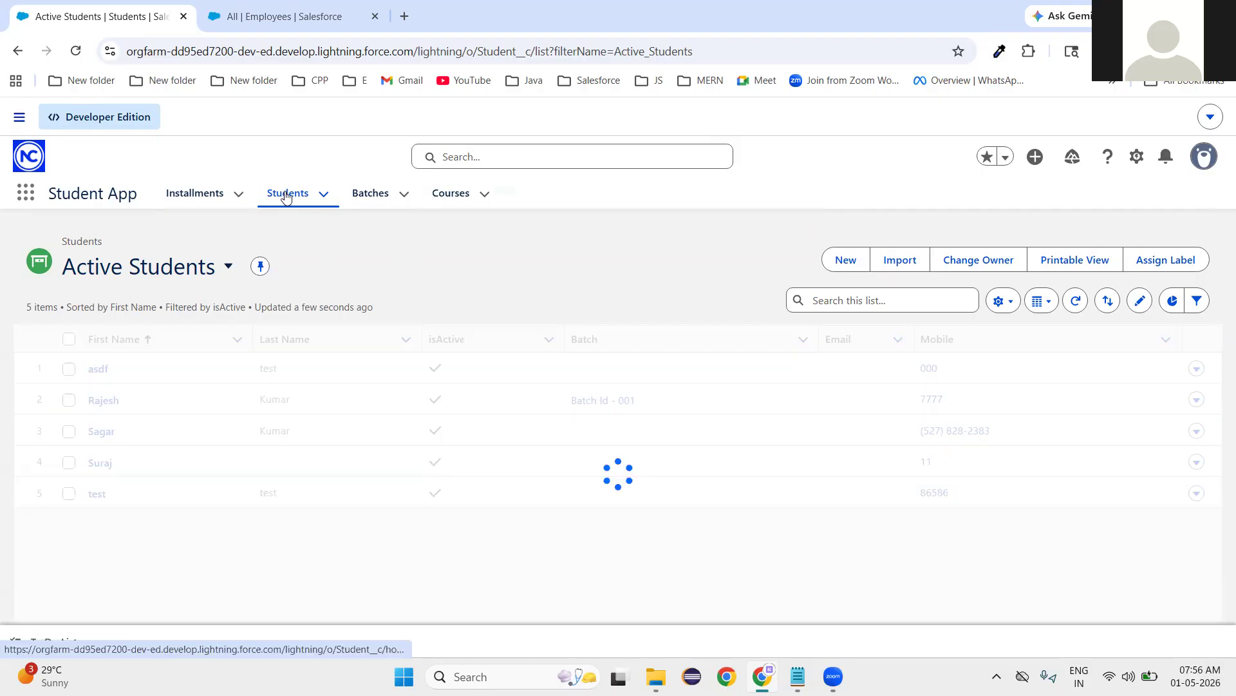
left_click(396, 276)
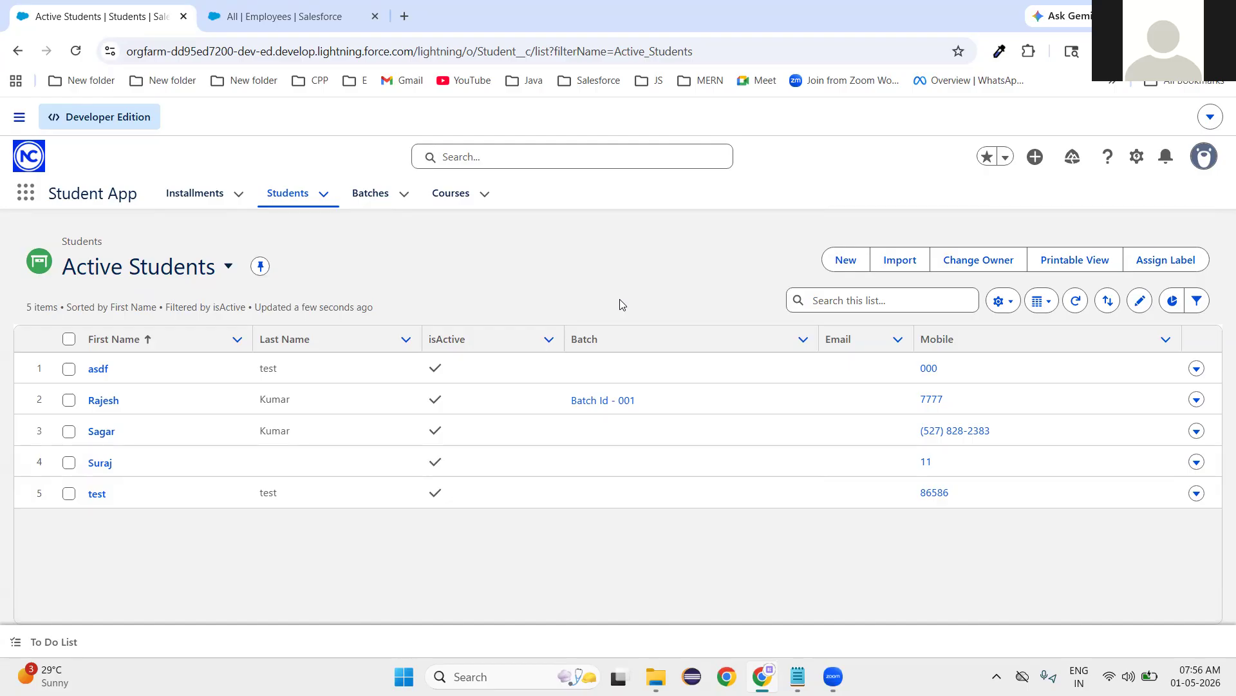
- Start a new student record and look through all the fields on its form without filling any in
left_click(841, 261)
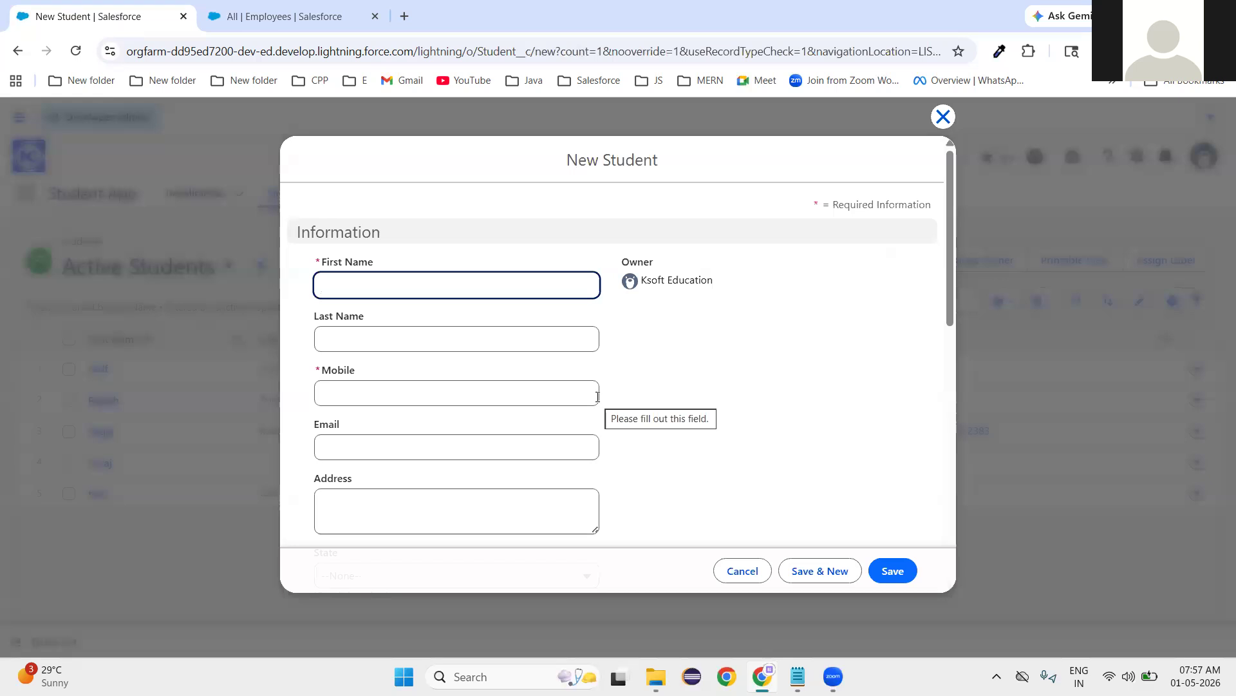
scroll(591, 398, "down", 2)
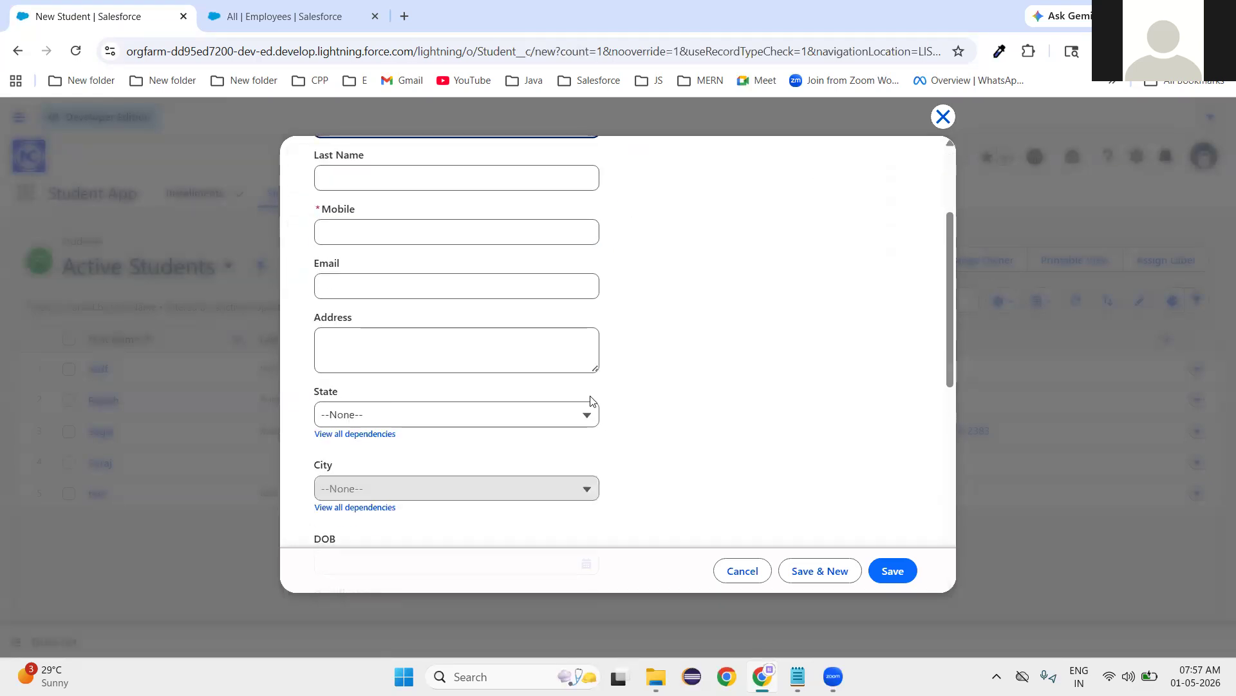
scroll(591, 400, "down", 6)
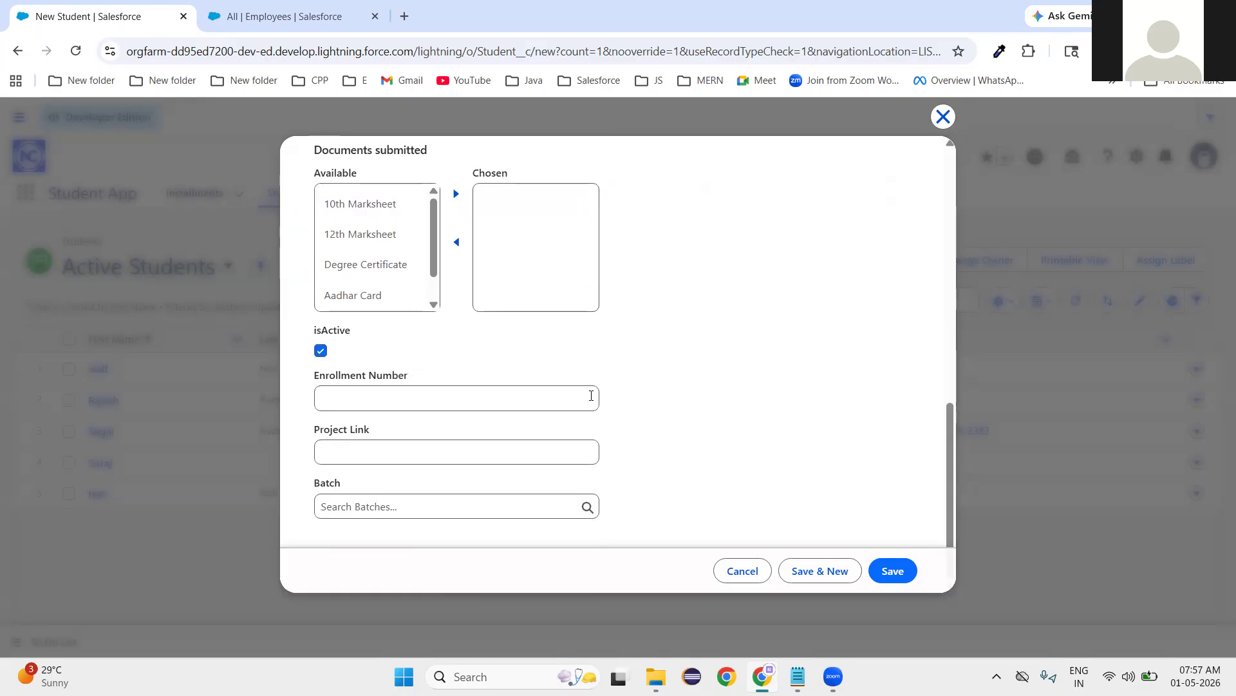
scroll(651, 395, "up", 10)
- Switch to the browser tab with the Sales app and open the New Account form from Accounts
left_click(370, 26)
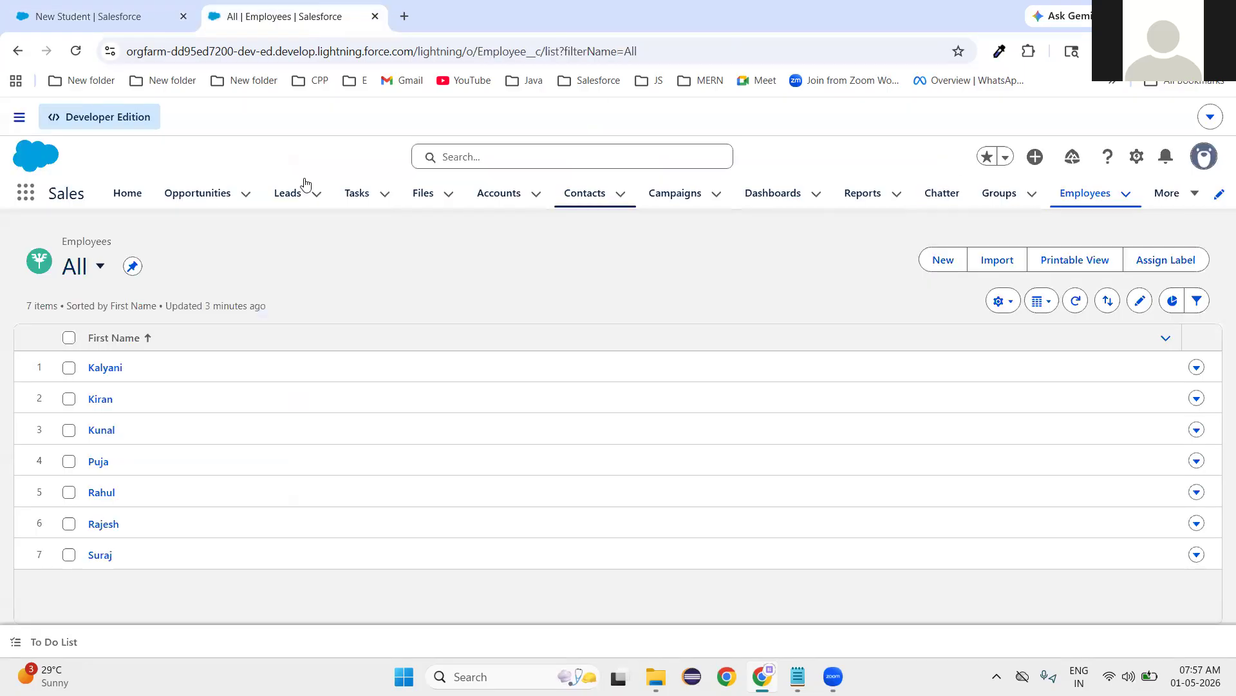
left_click(505, 195)
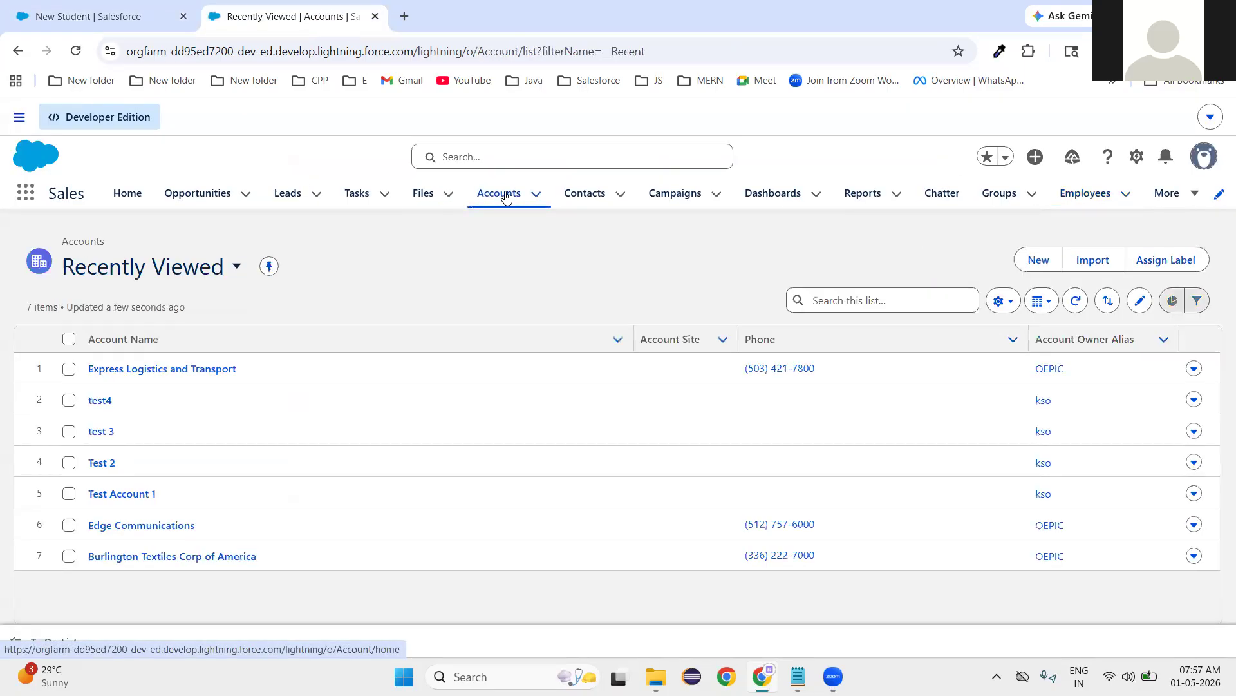
left_click(1034, 261)
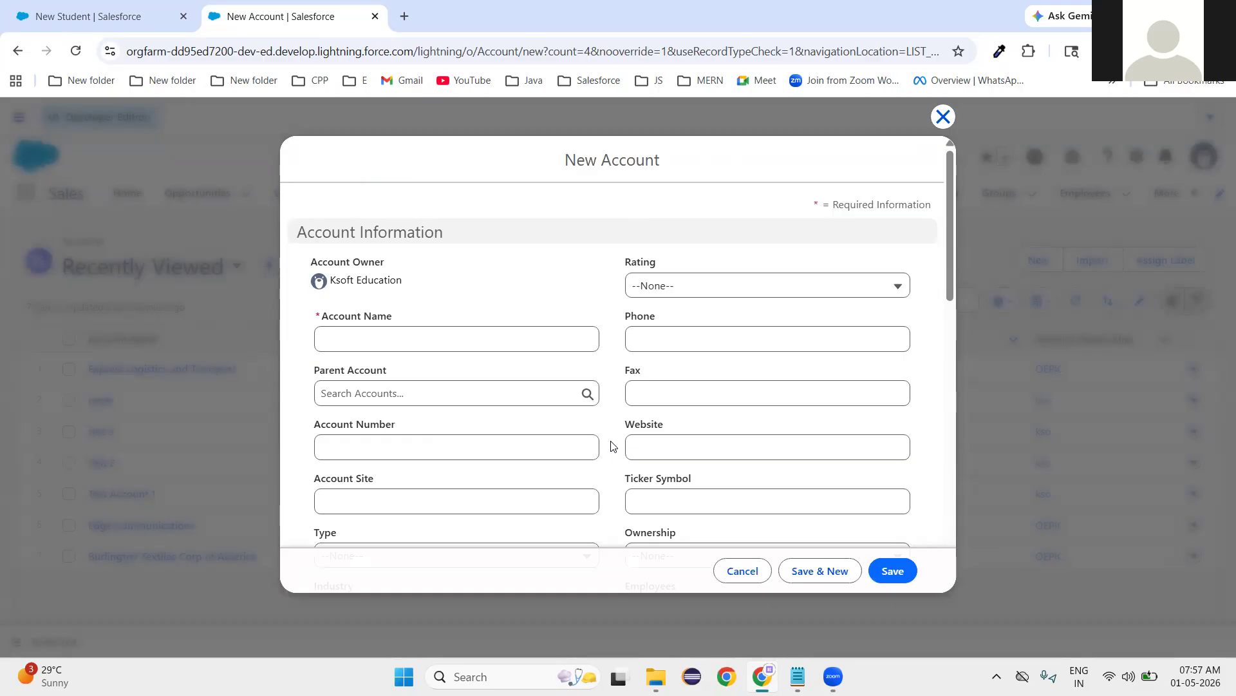
- Examine how the New Account form is divided into sections, highlighting the section headings, and close the form without saving
left_click_drag(307, 231, 466, 241)
scroll(583, 383, "down", 1)
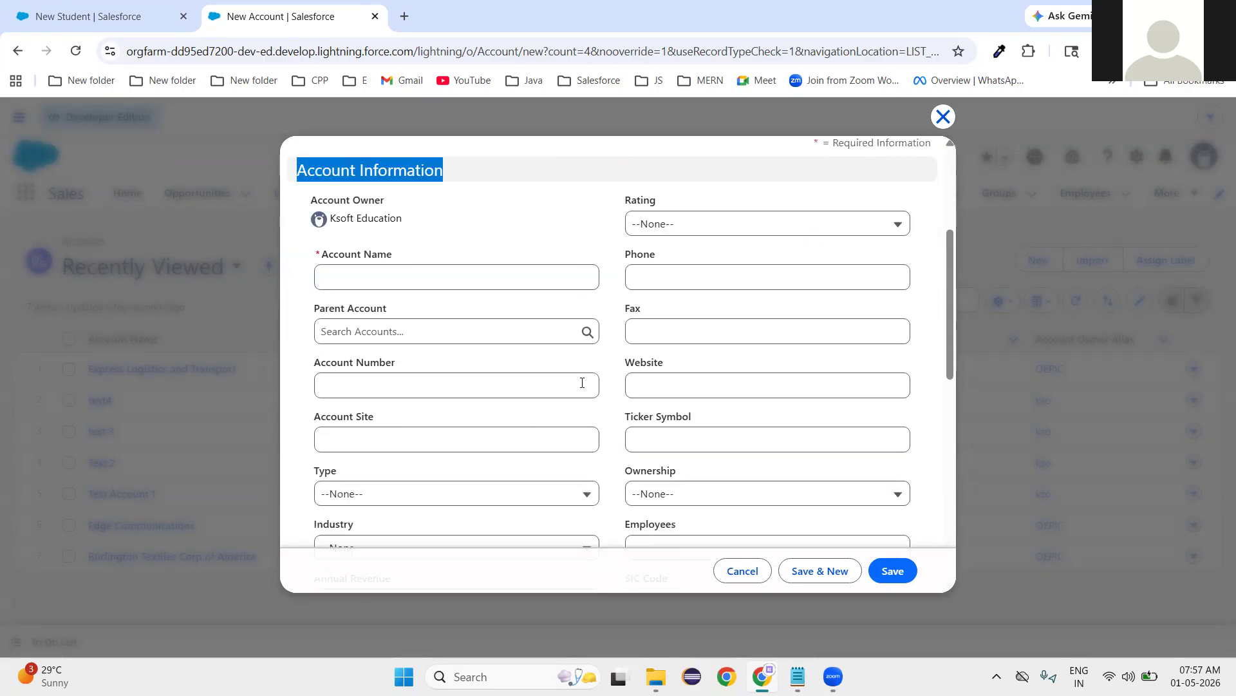
scroll(583, 382, "down", 4)
left_click_drag(458, 392, 297, 394)
left_click(575, 426)
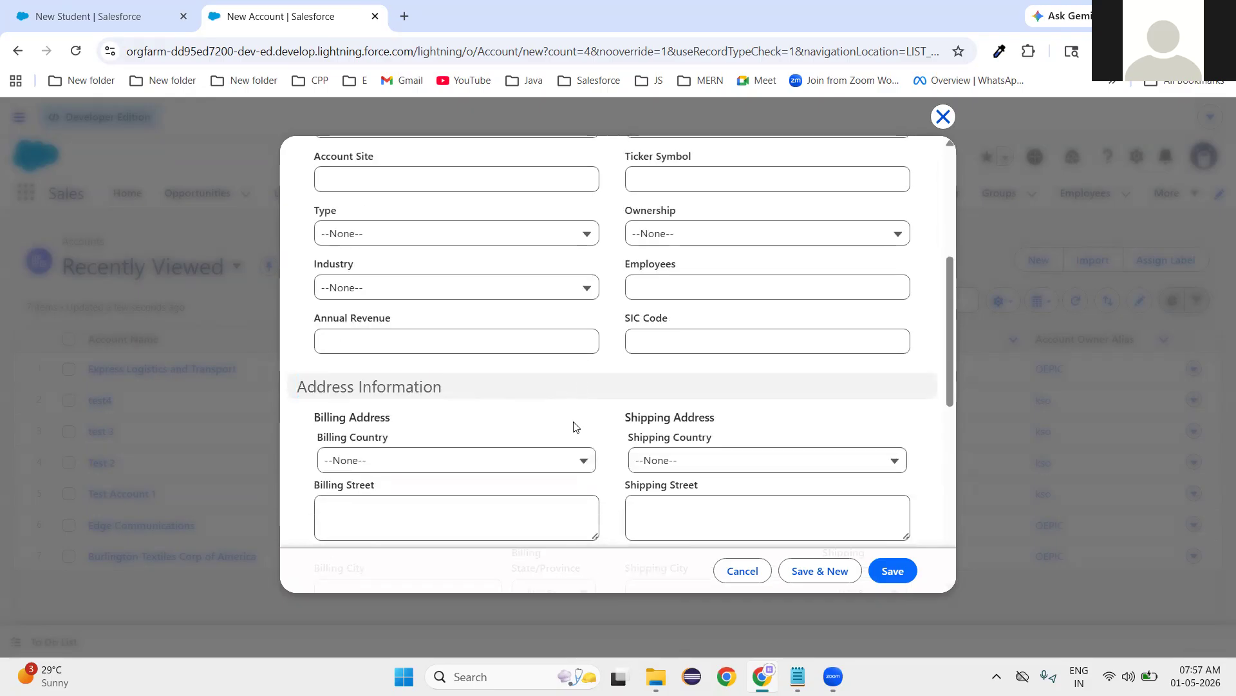
scroll(575, 427, "down", 5)
left_click_drag(499, 371, 293, 373)
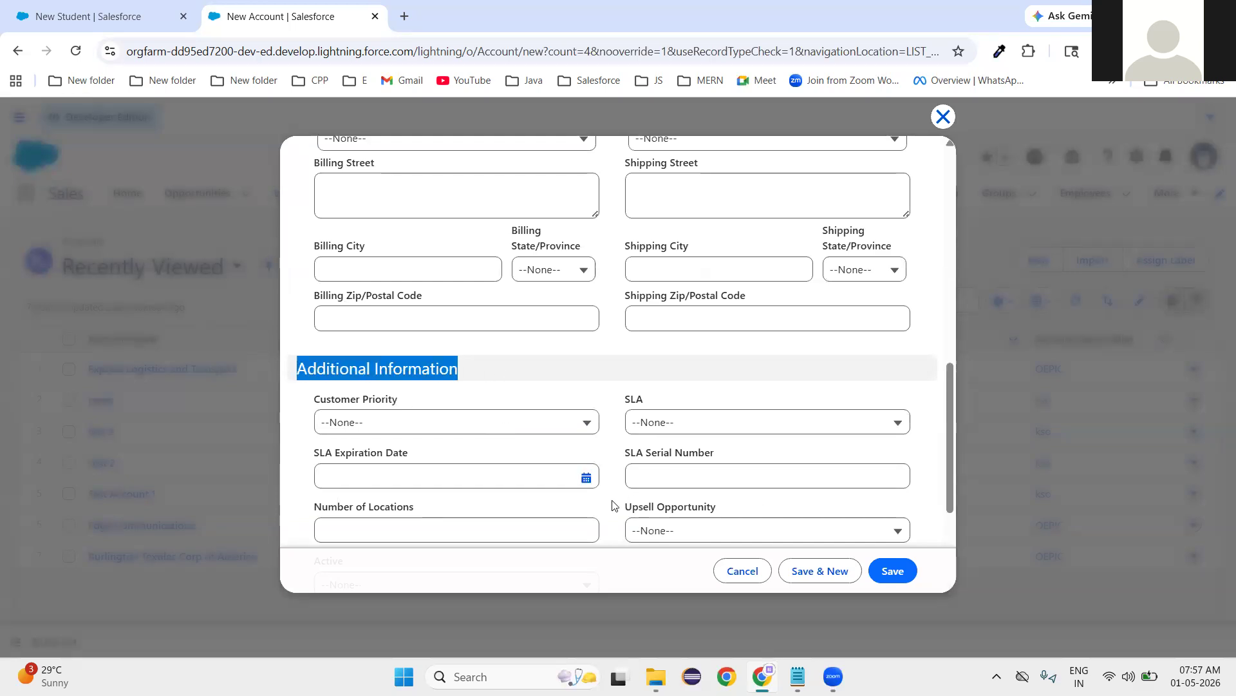
scroll(612, 506, "down", 3)
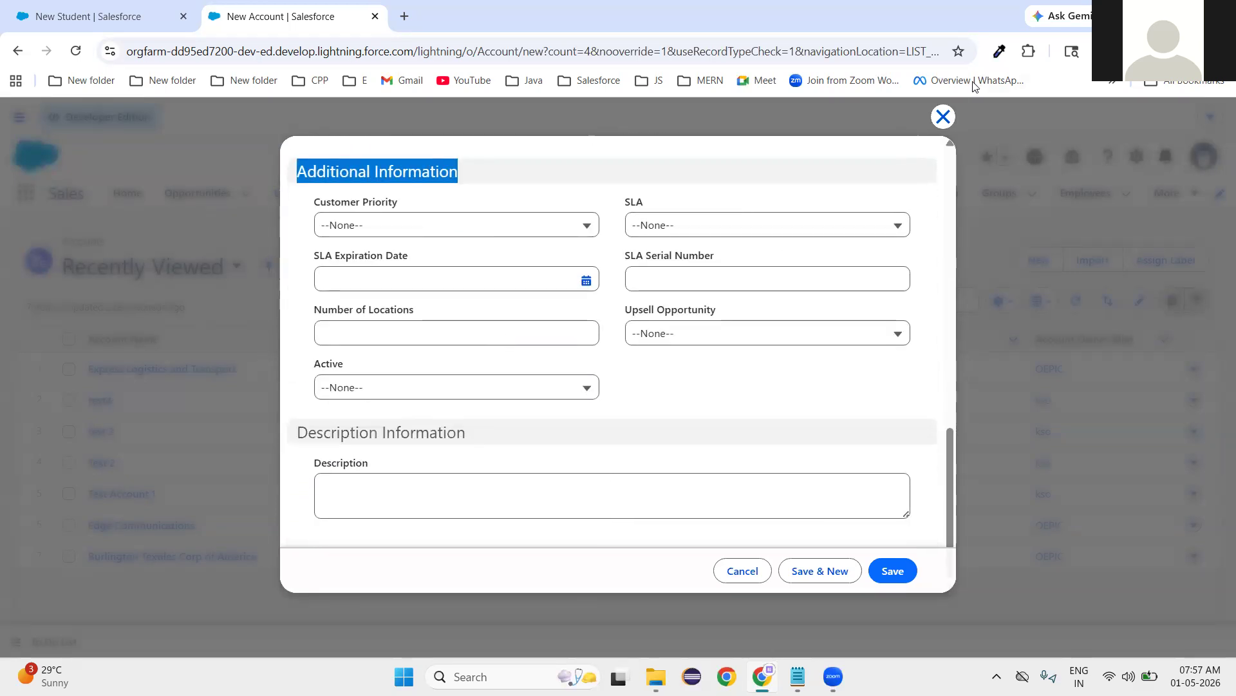
scroll(793, 369, "up", 3)
scroll(792, 374, "up", 8)
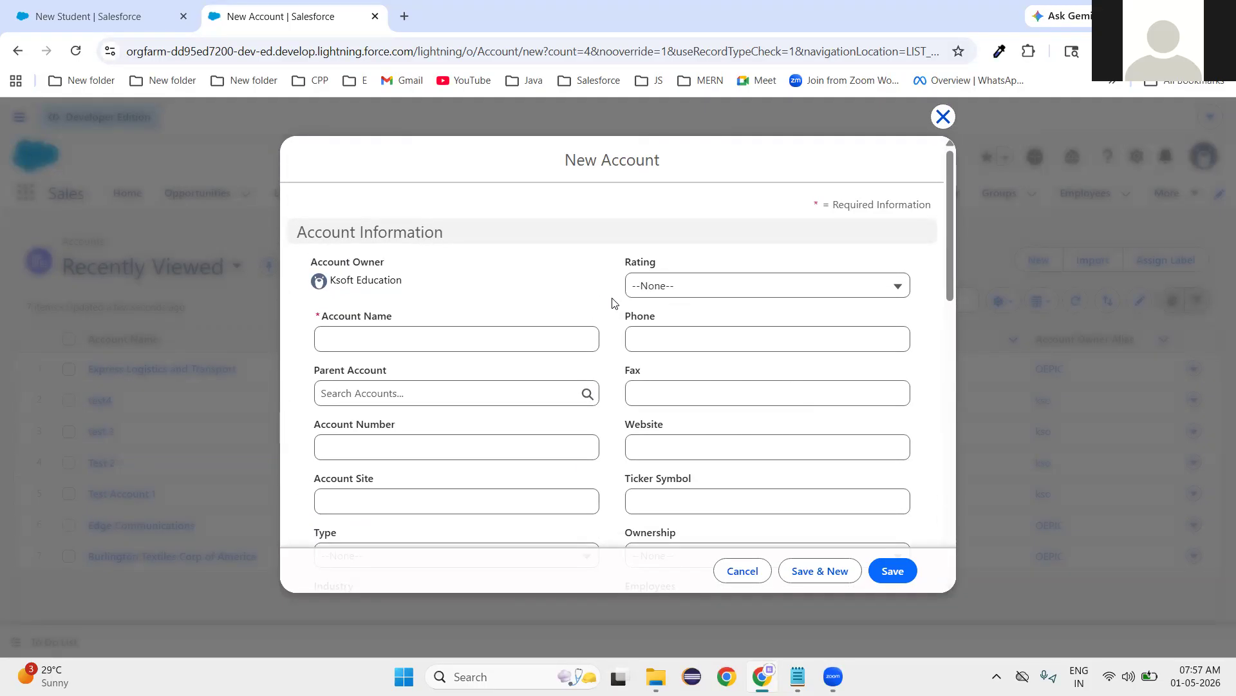
left_click(943, 116)
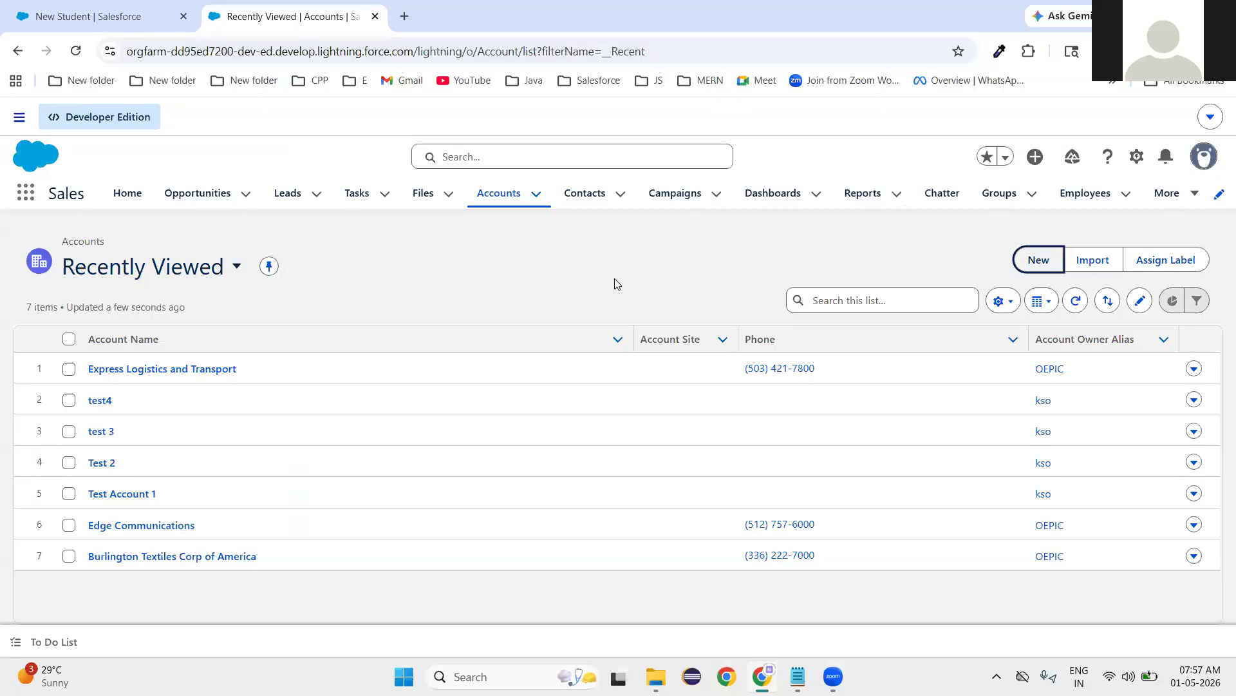
- Return to the Student App browser tab, compare the New Student form's single Information section, and close the form without saving
left_click(109, 17)
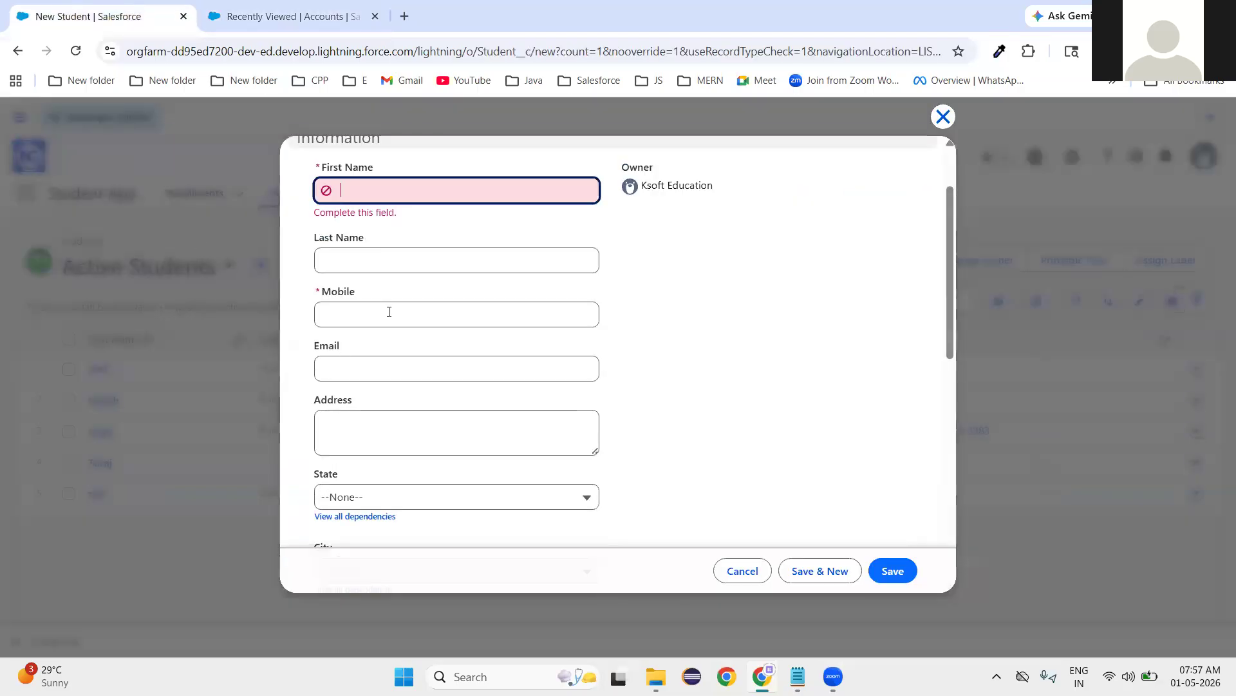
scroll(515, 333, "up", 2)
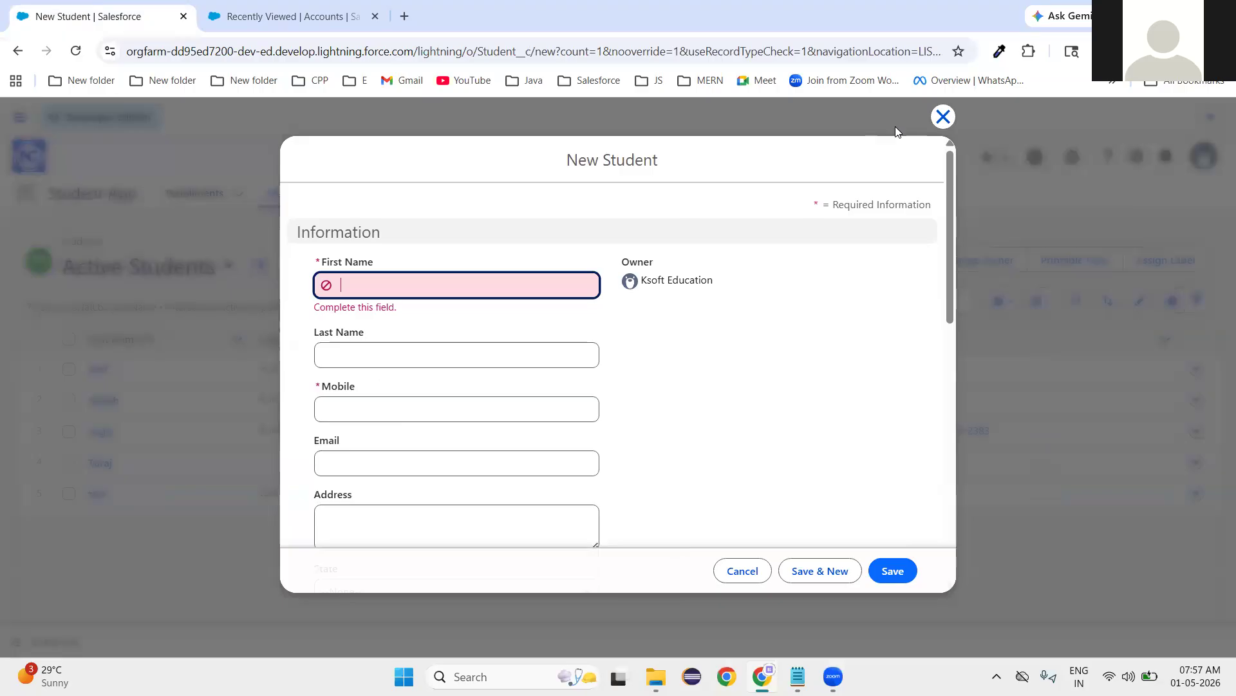
left_click(942, 117)
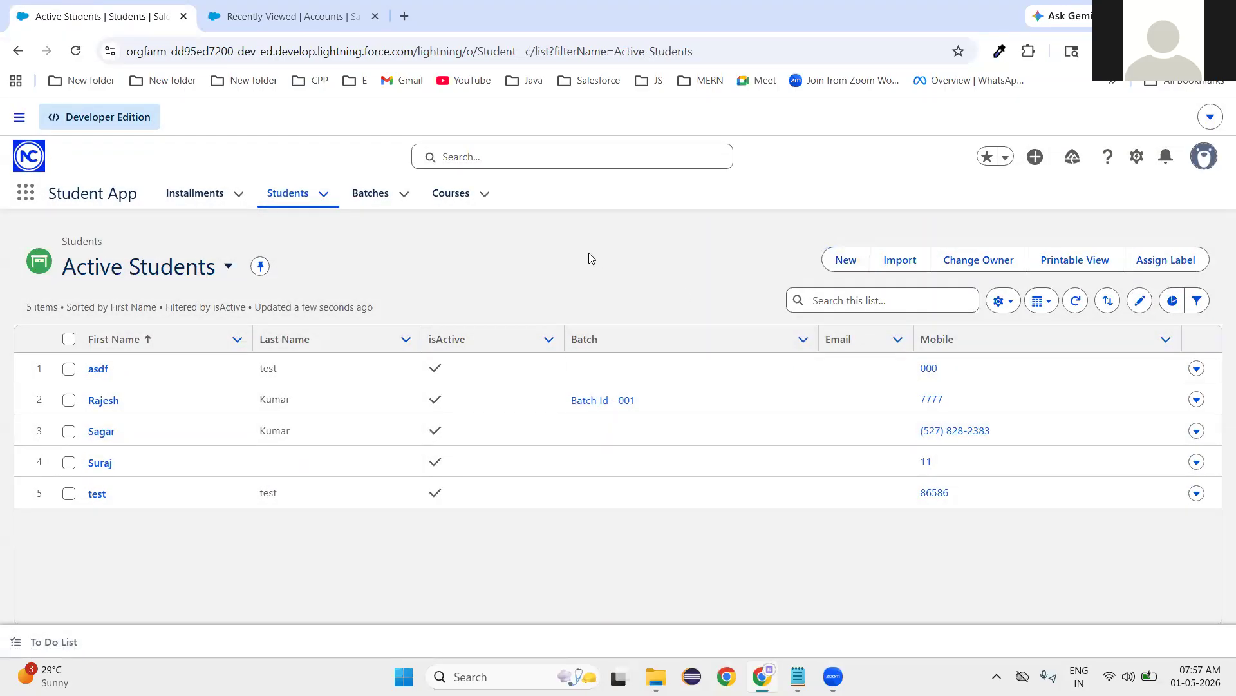
- Open the Student object's setup from Active Students and bring up its Student Layout page layout at the Student Detail section
left_click(1138, 166)
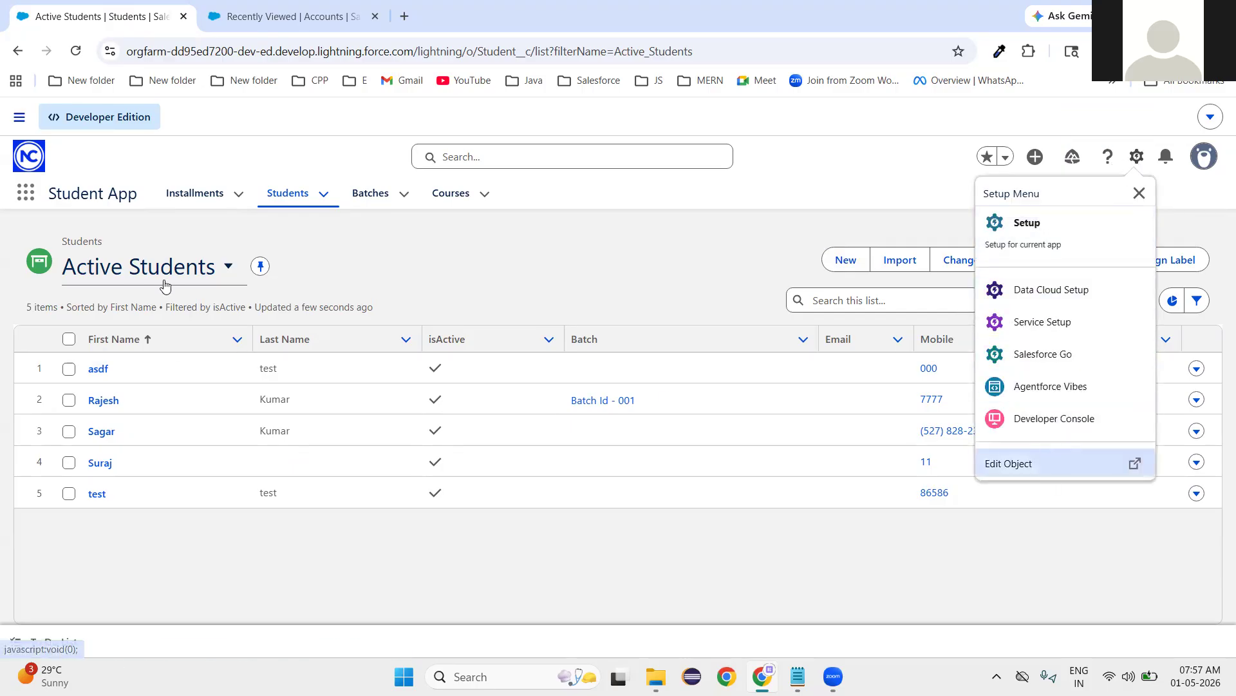
left_click(1037, 474)
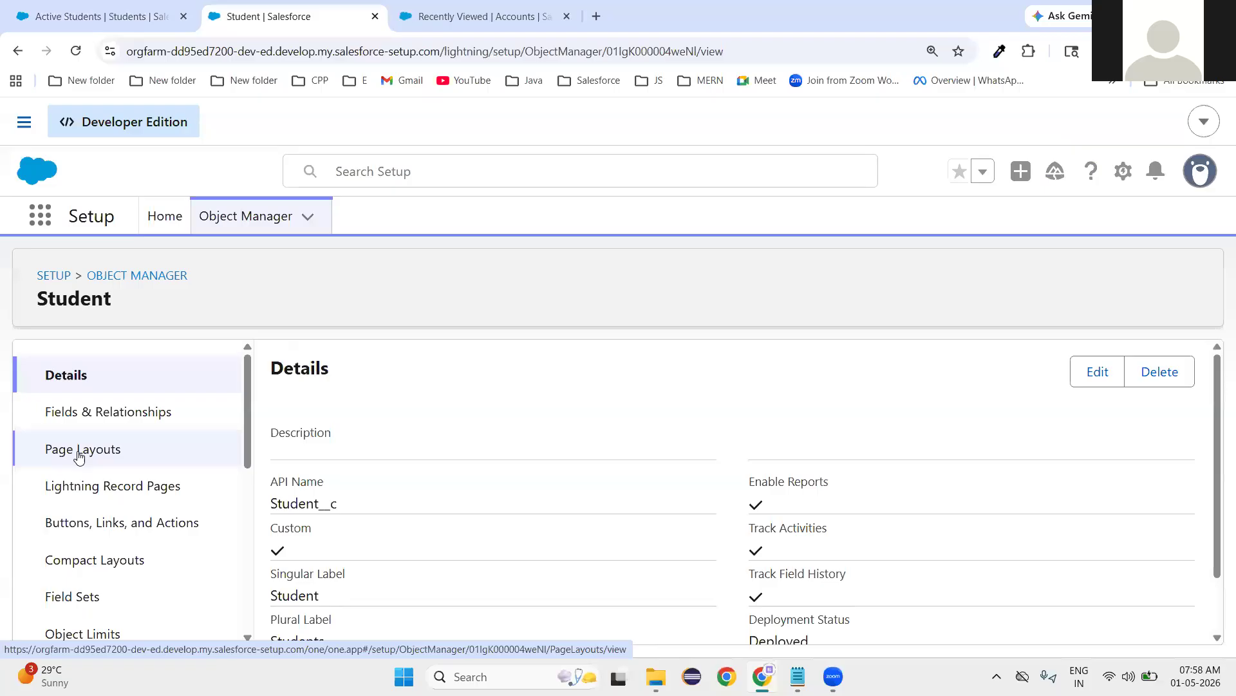
left_click(109, 456)
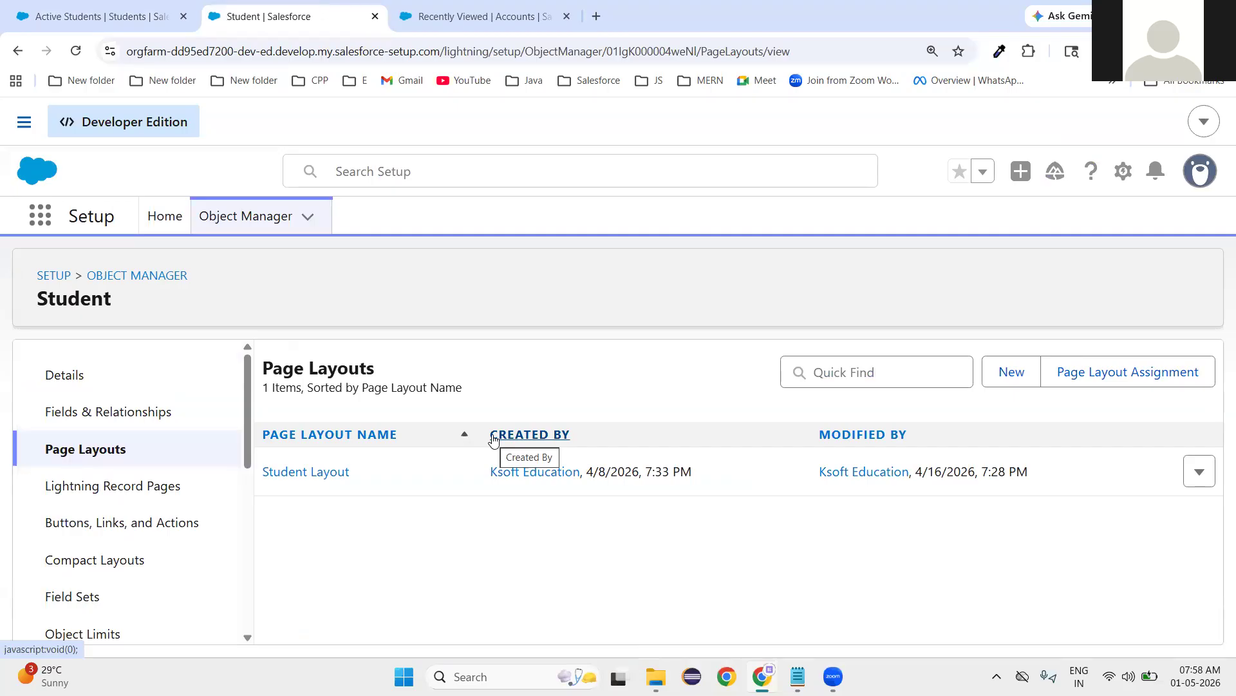
left_click(303, 477)
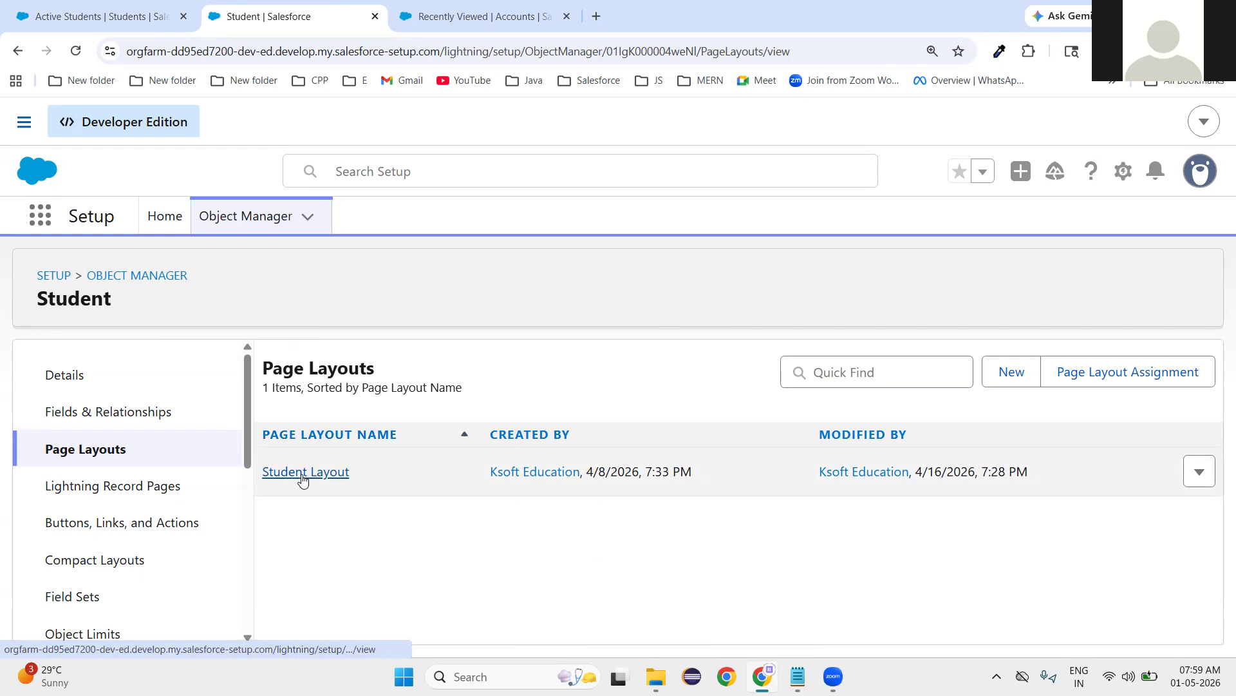
left_click(303, 477)
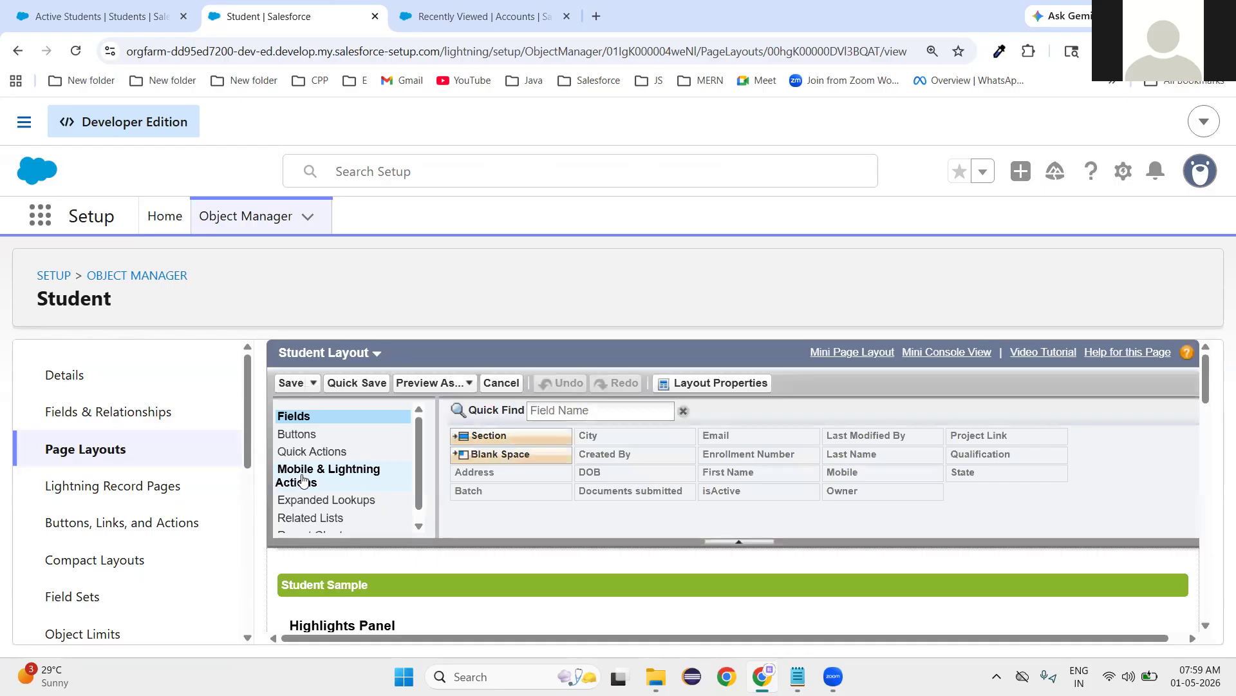
scroll(632, 509, "down", 5)
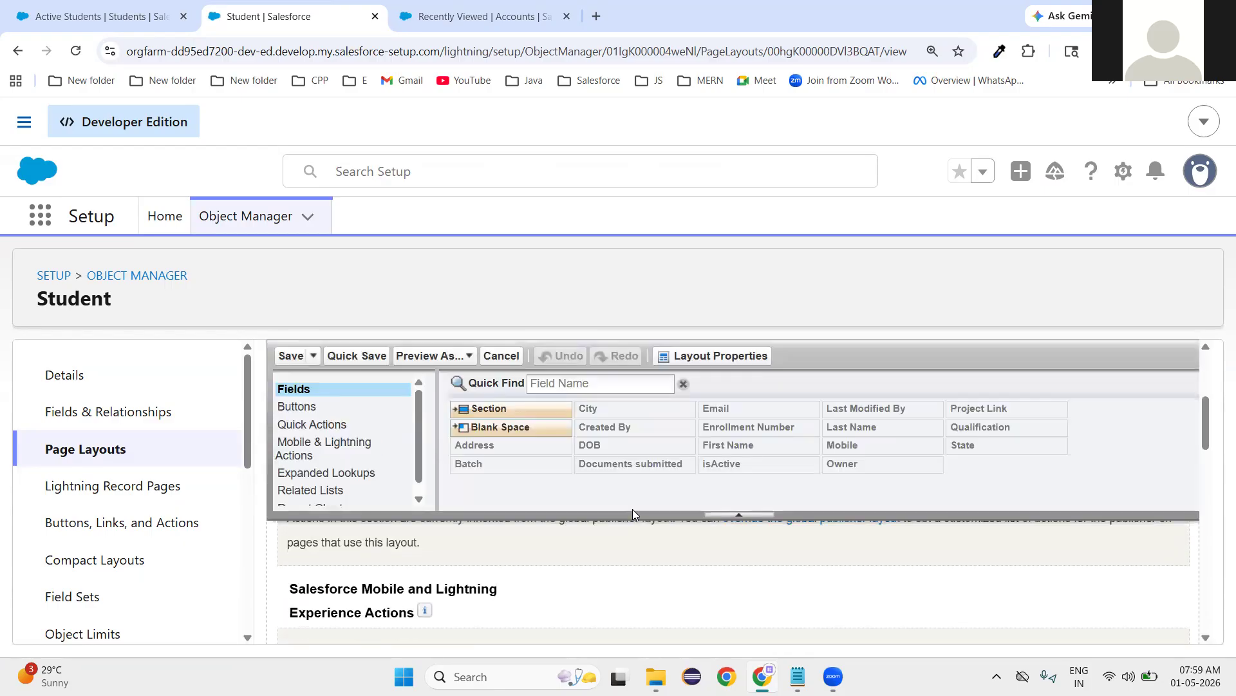
scroll(632, 509, "down", 1)
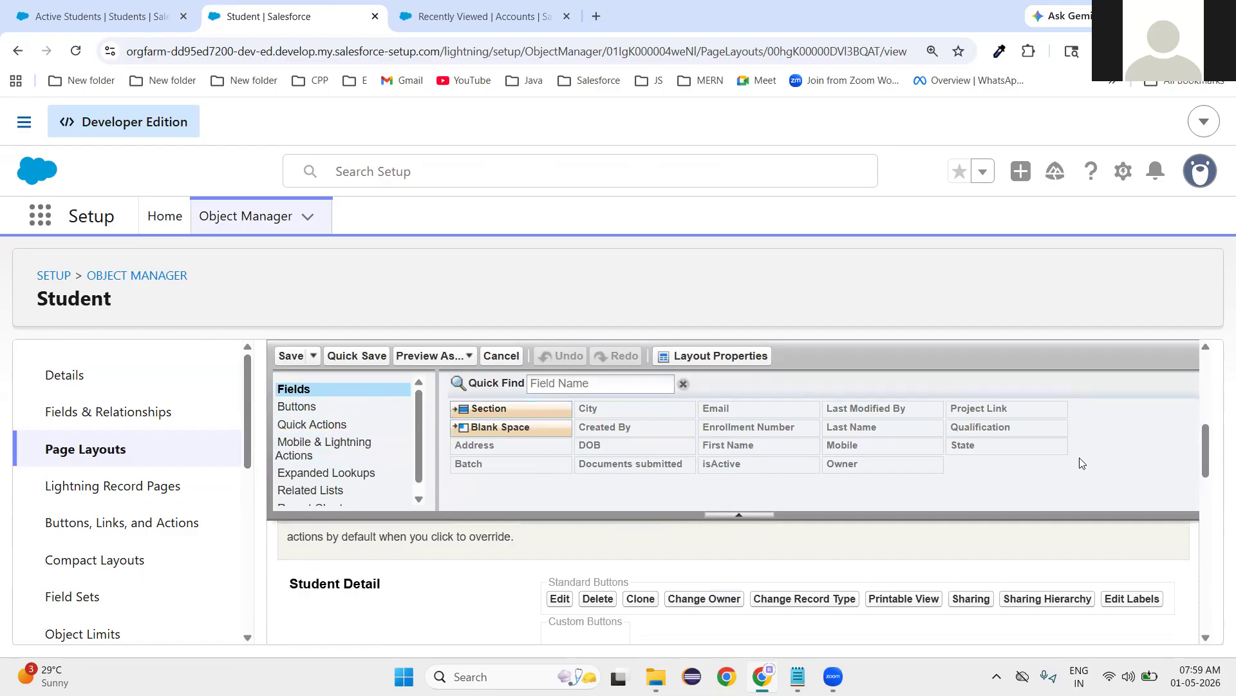
- Browse the layout palette's Buttons, Quick Actions and Mobile & Lightning Actions categories and return to Fields
mouse_move(827, 413)
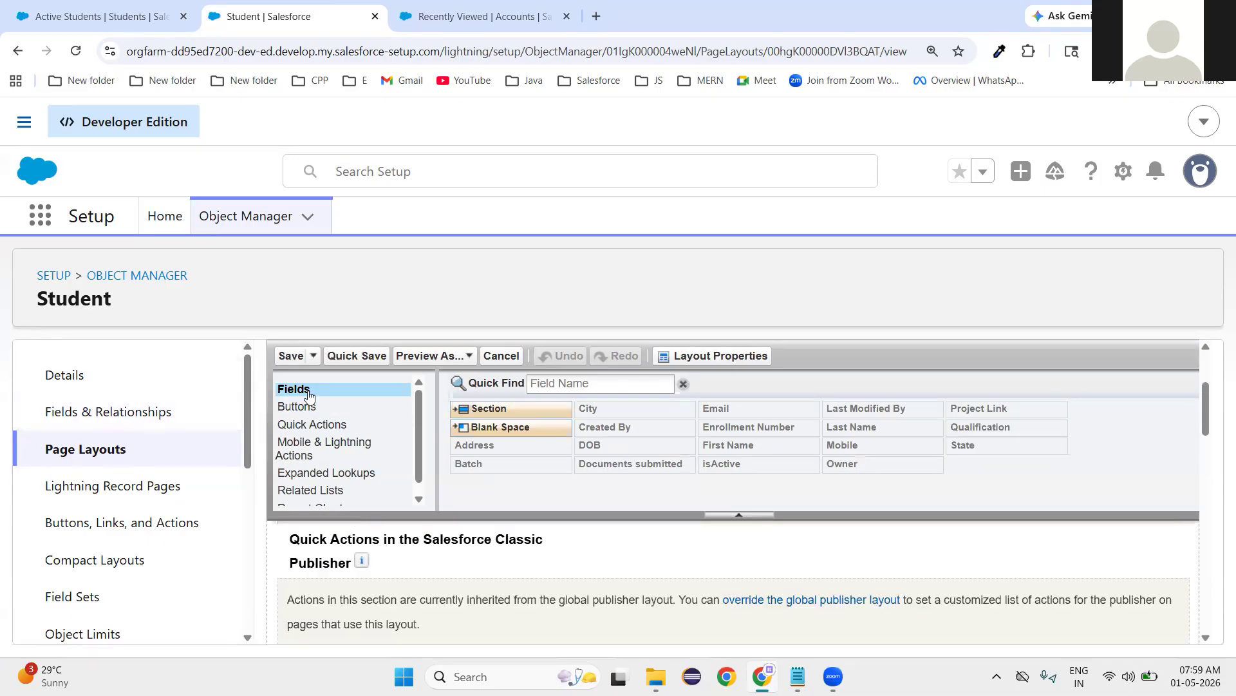
left_click(302, 408)
left_click(305, 420)
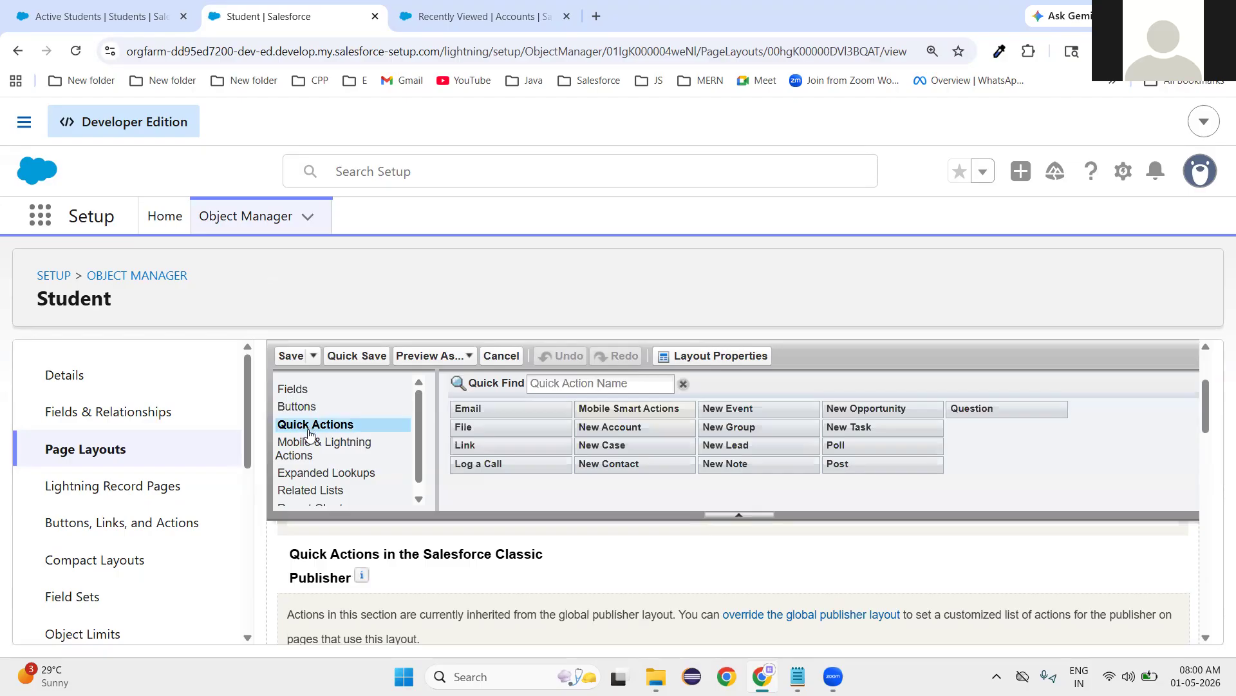
left_click(306, 448)
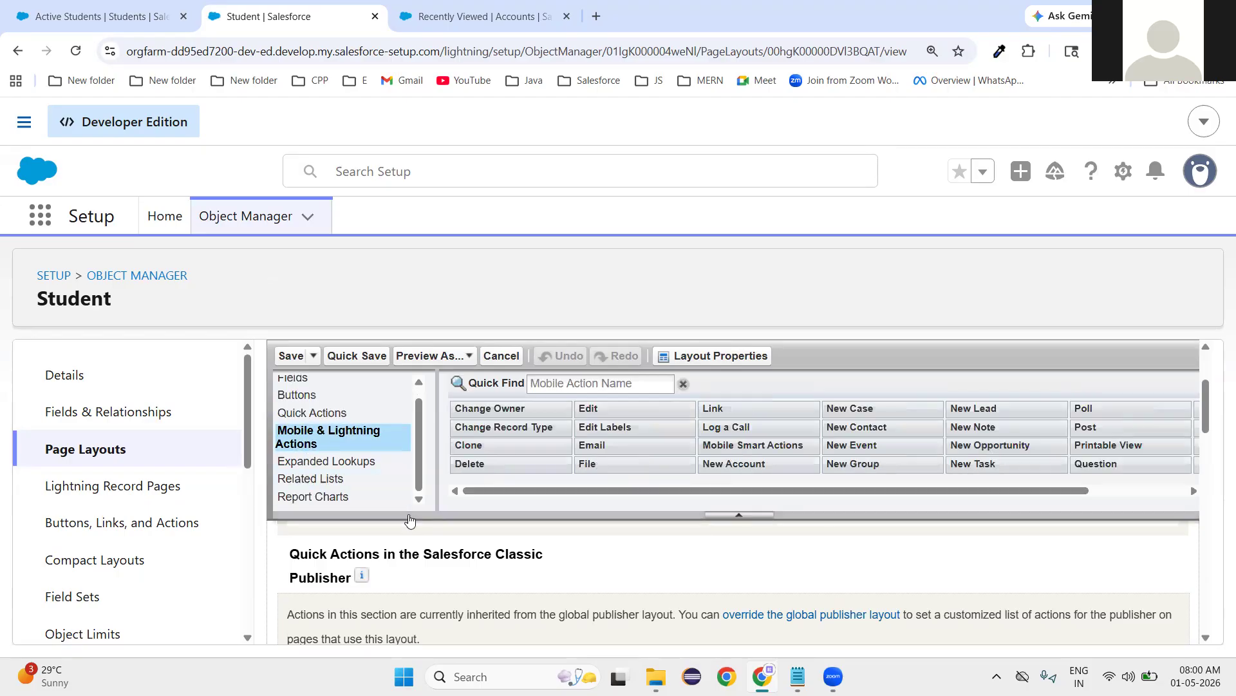
scroll(325, 462, "up", 1)
left_click(294, 389)
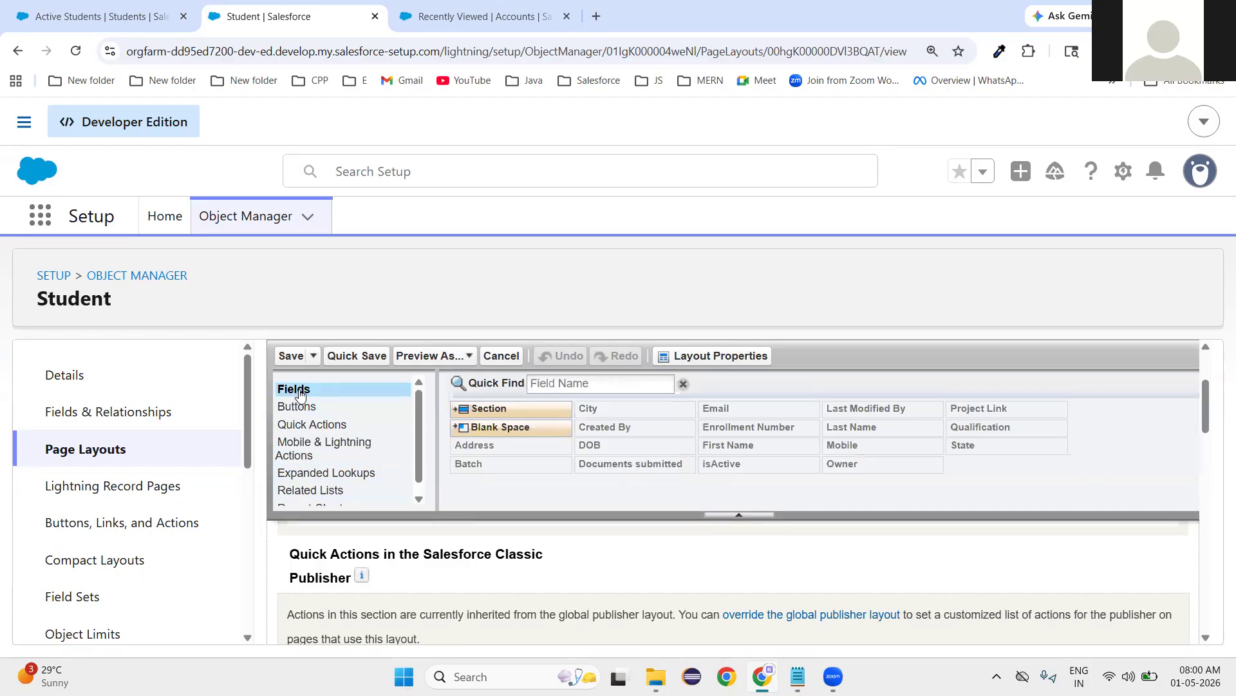
- Review the fields in the layout's Information section, collapsing the element palette for more room and expanding it again
scroll(591, 615, "down", 5)
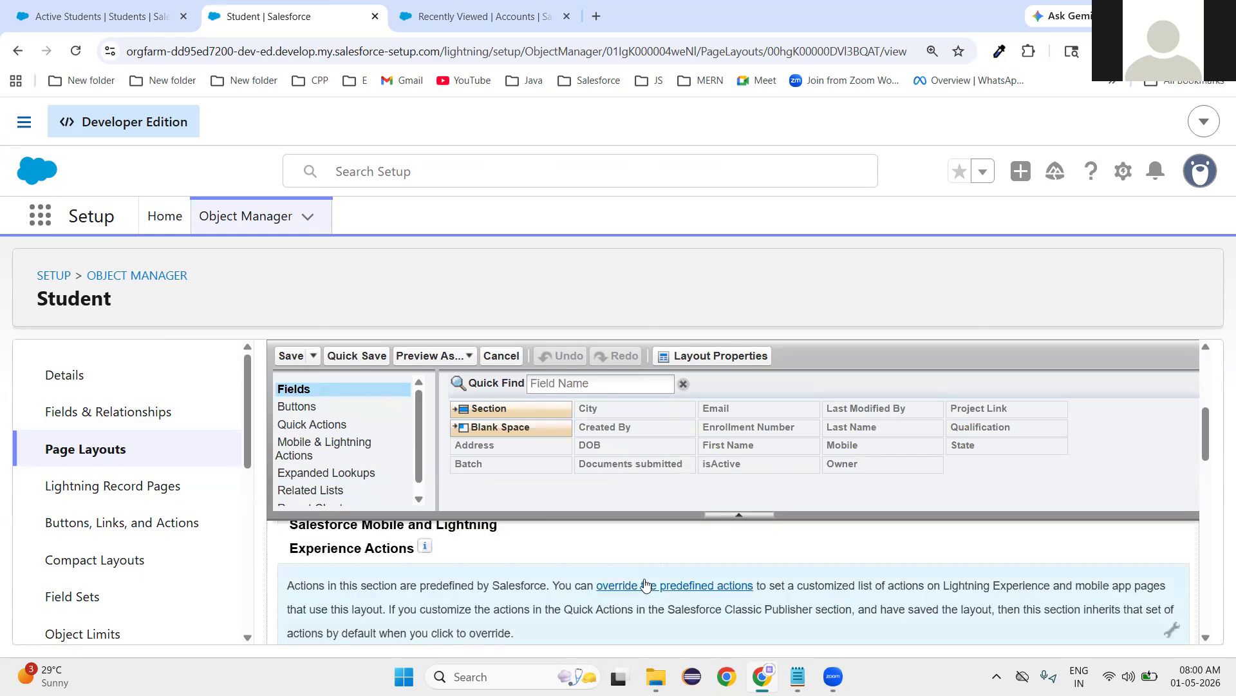
scroll(570, 605, "down", 1)
scroll(571, 605, "up", 1)
scroll(355, 608, "down", 1)
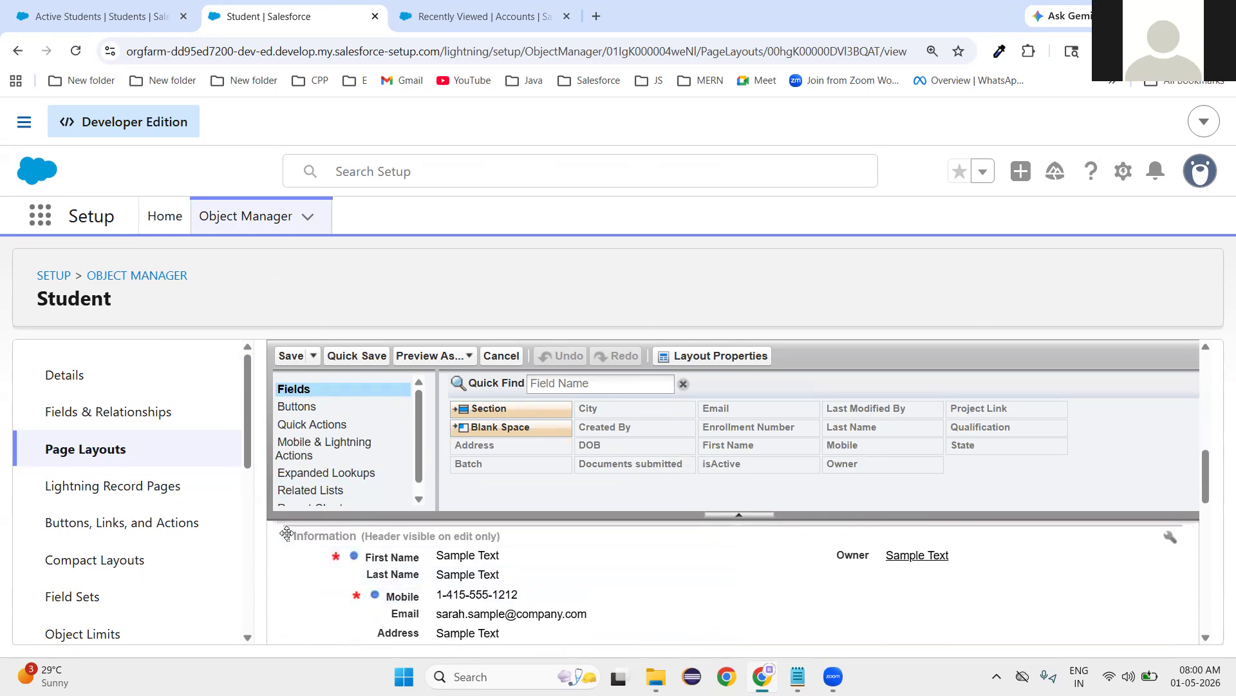
left_click(738, 514)
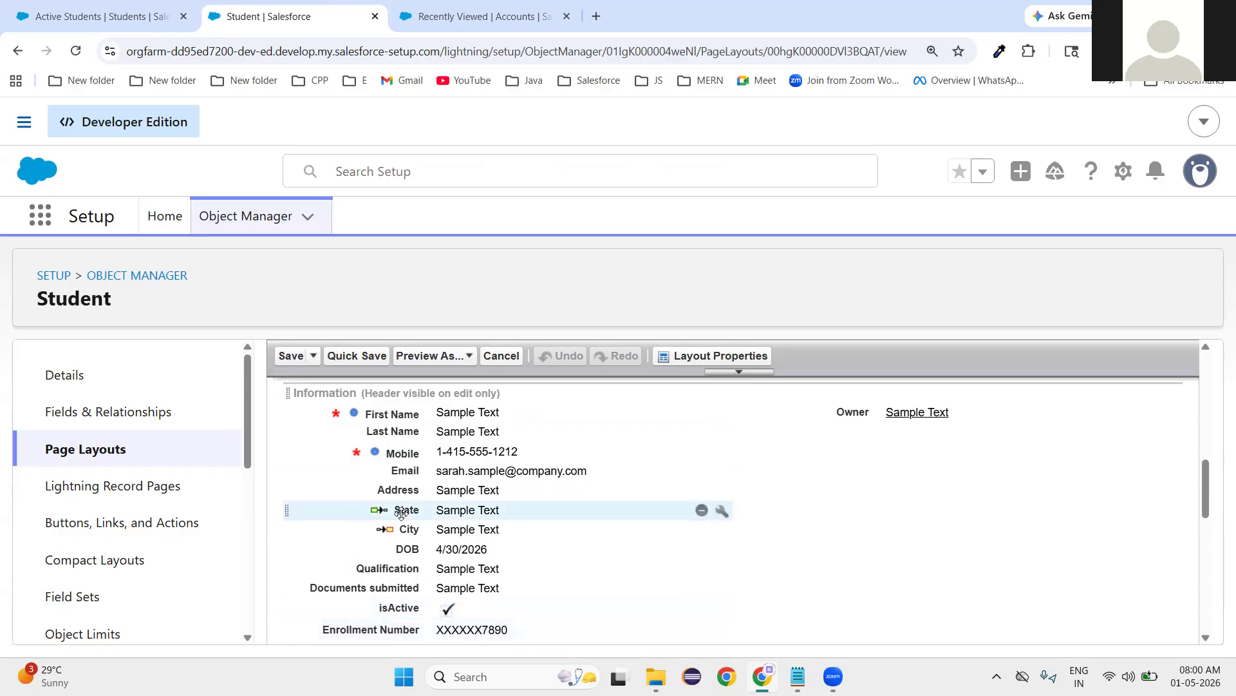
left_click(739, 379)
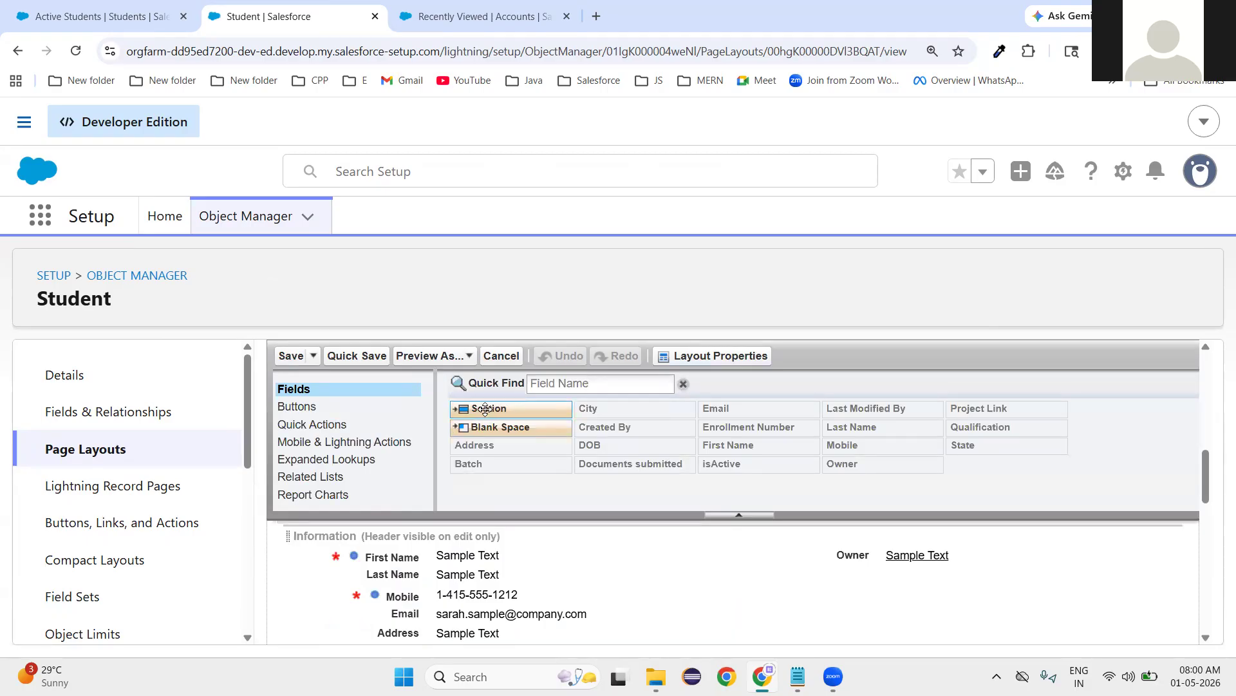
- Add a new section between the Information and System Information sections and name it Contact Information
scroll(620, 538, "down", 5)
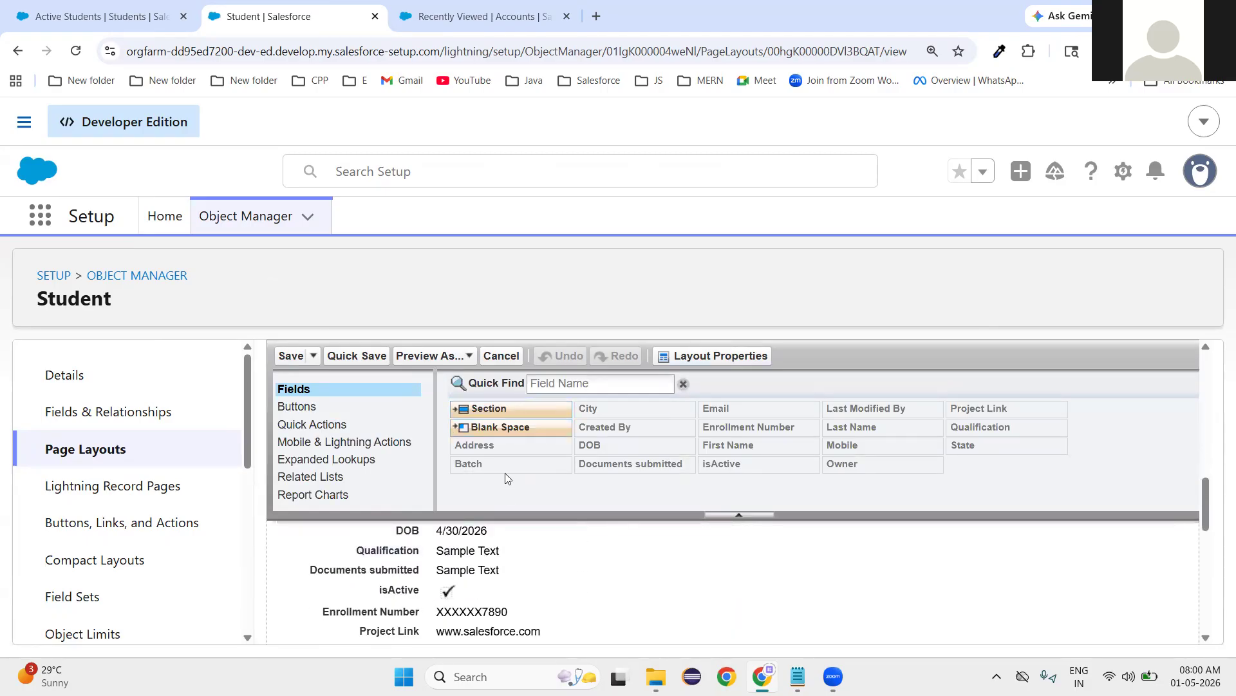
left_click_drag(489, 409, 385, 575)
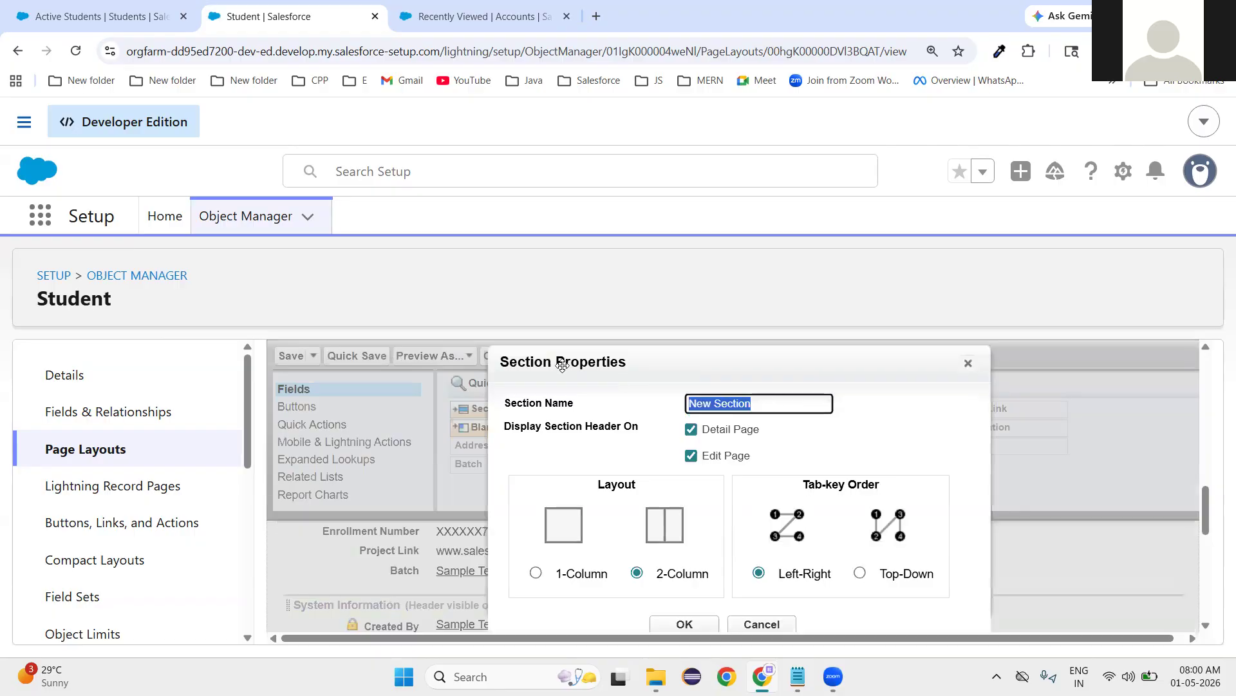
key("BackSpace")
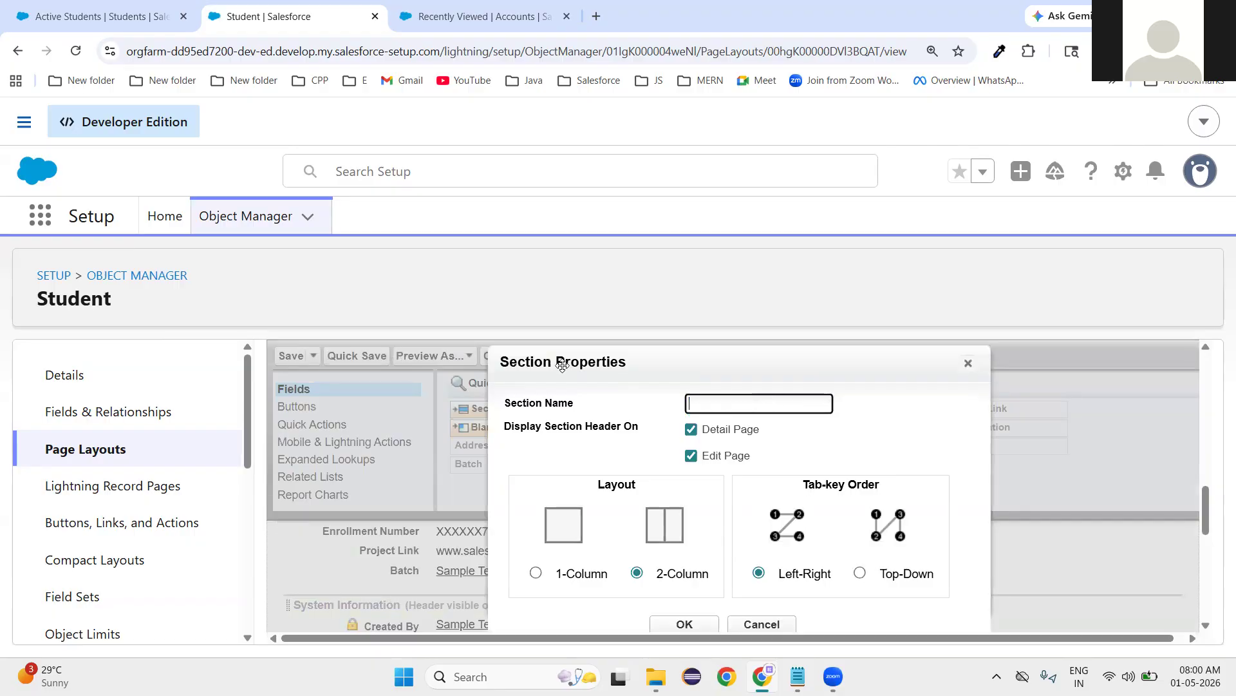
type("Contact Information")
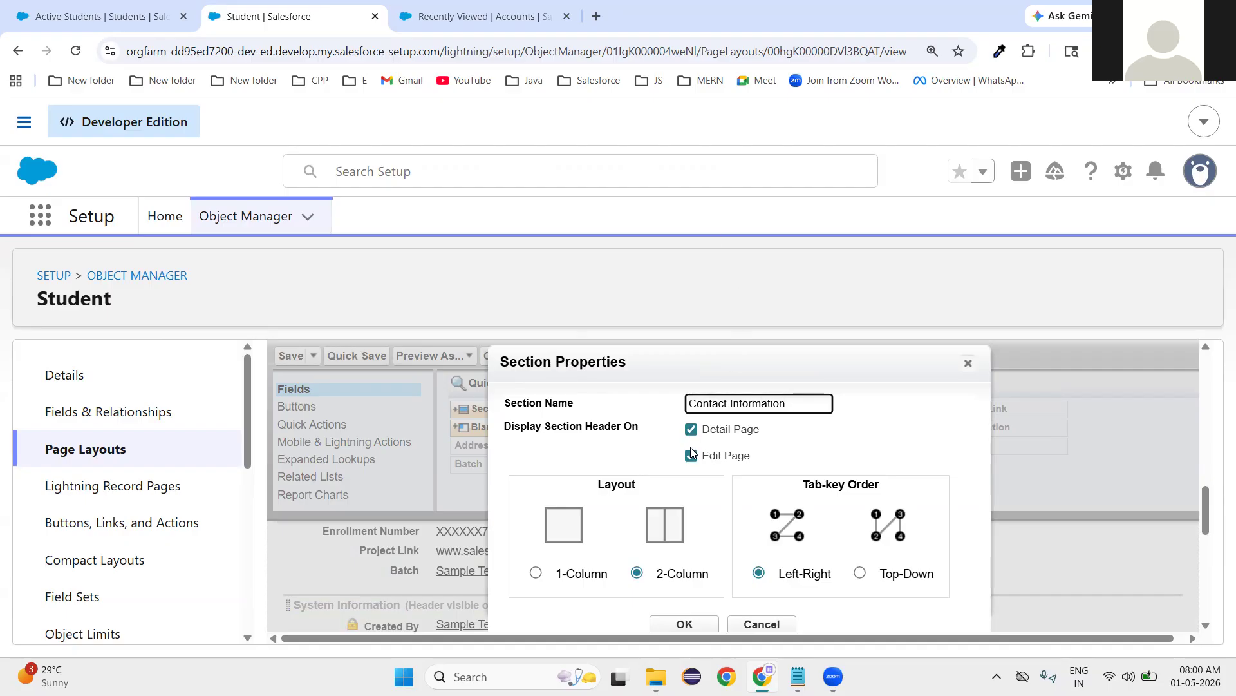
- Switch to the Accounts browser tab, view the New Account form as an edit page example, and close it without saving
left_click(485, 19)
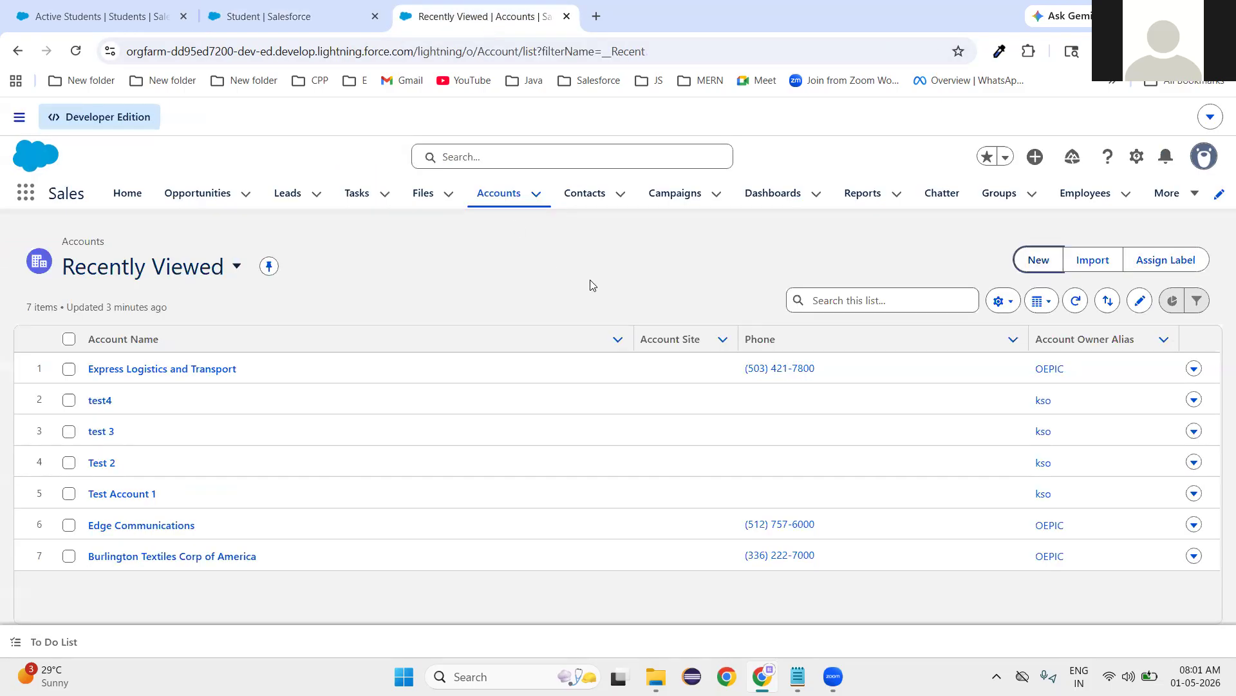
left_click(1038, 263)
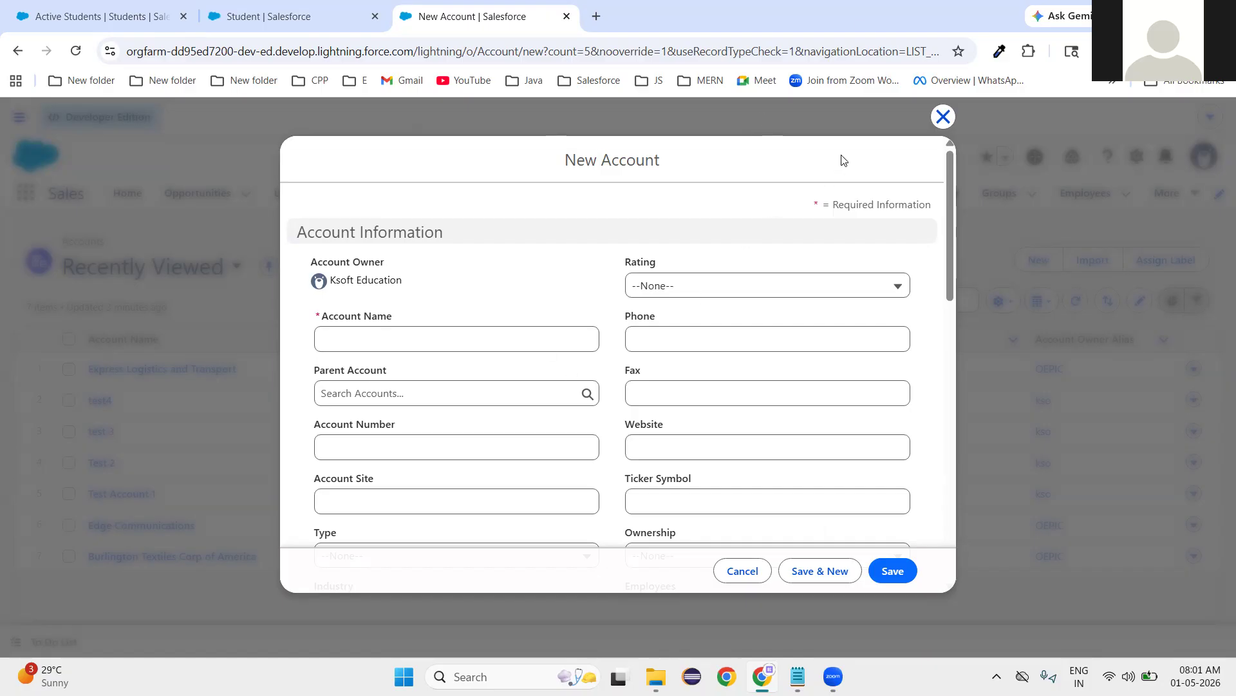
left_click(942, 117)
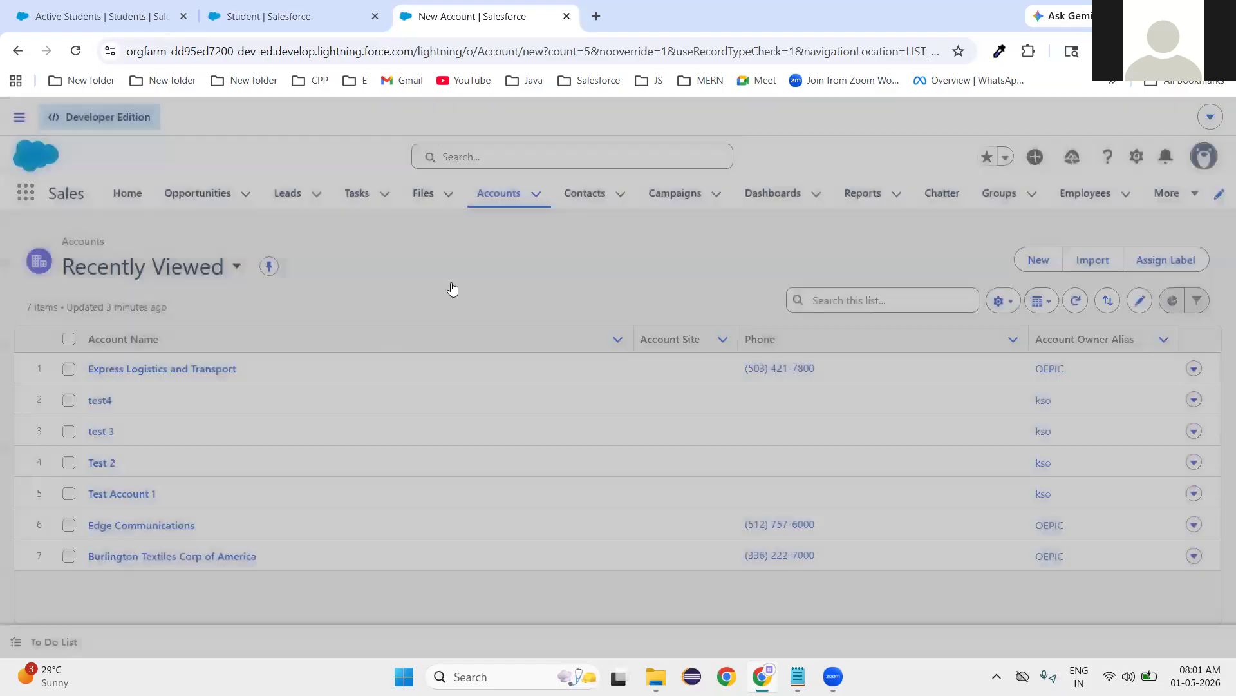
- Open the Express Logistics and Transport account and examine how its Details page presents fields and sections
left_click(187, 371)
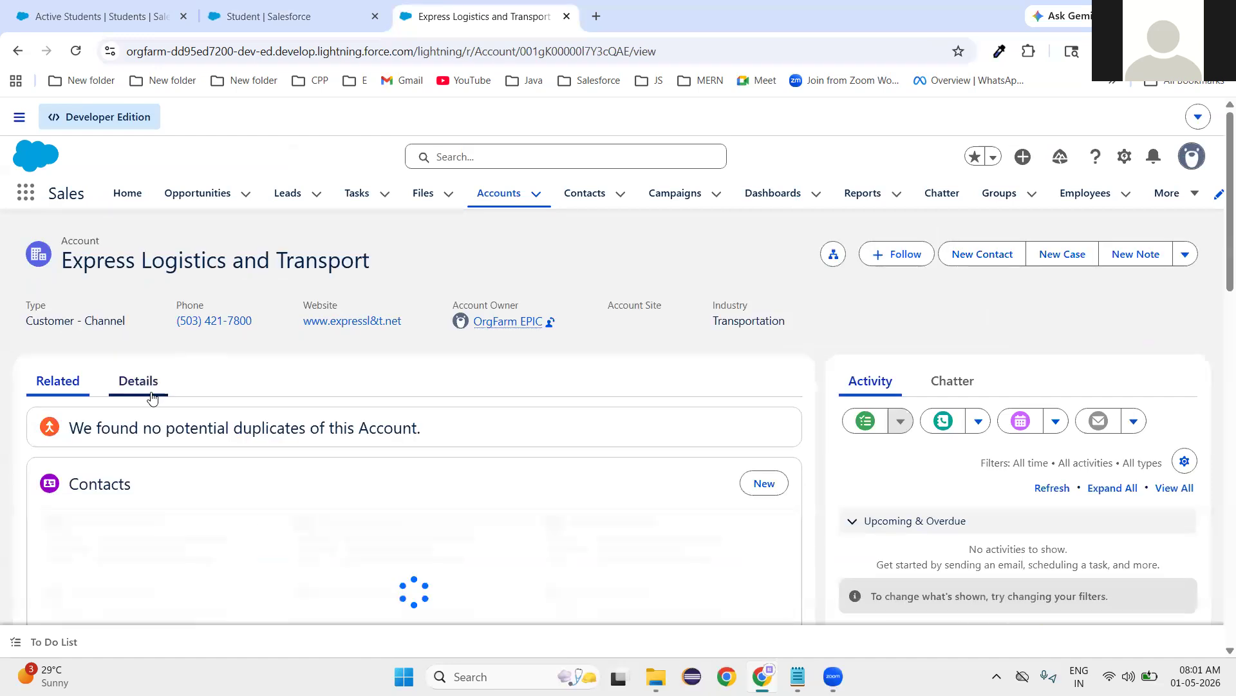
left_click(149, 396)
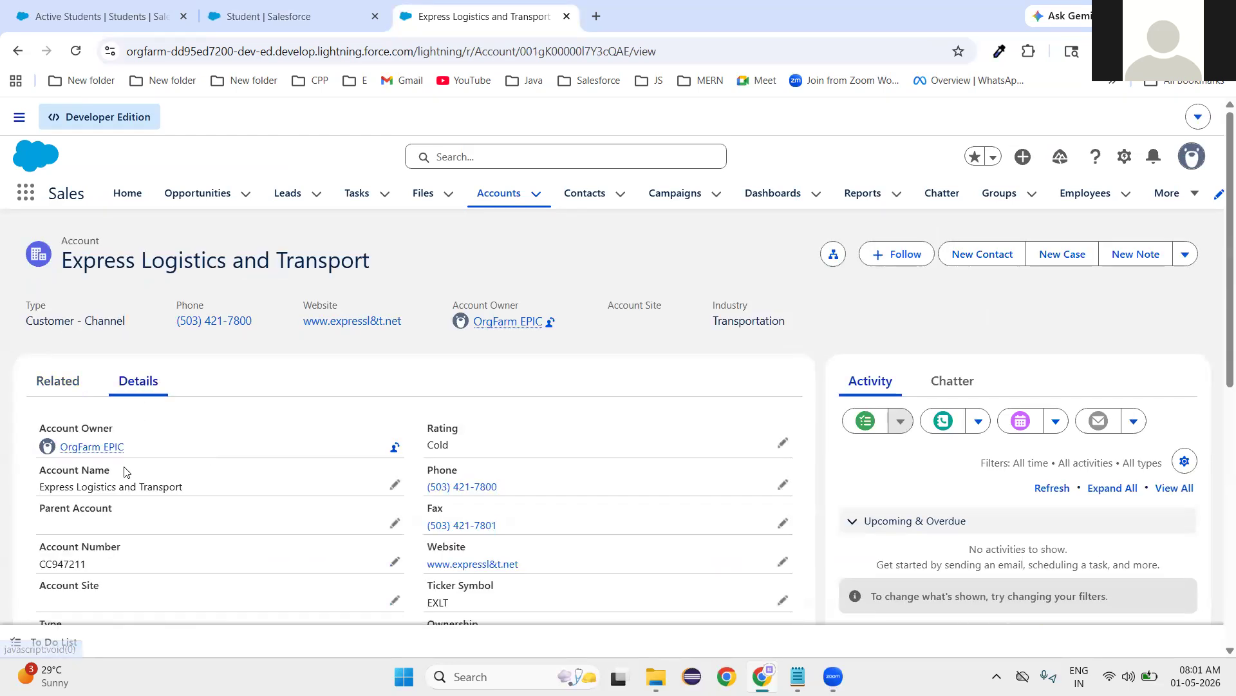
scroll(277, 544, "down", 1)
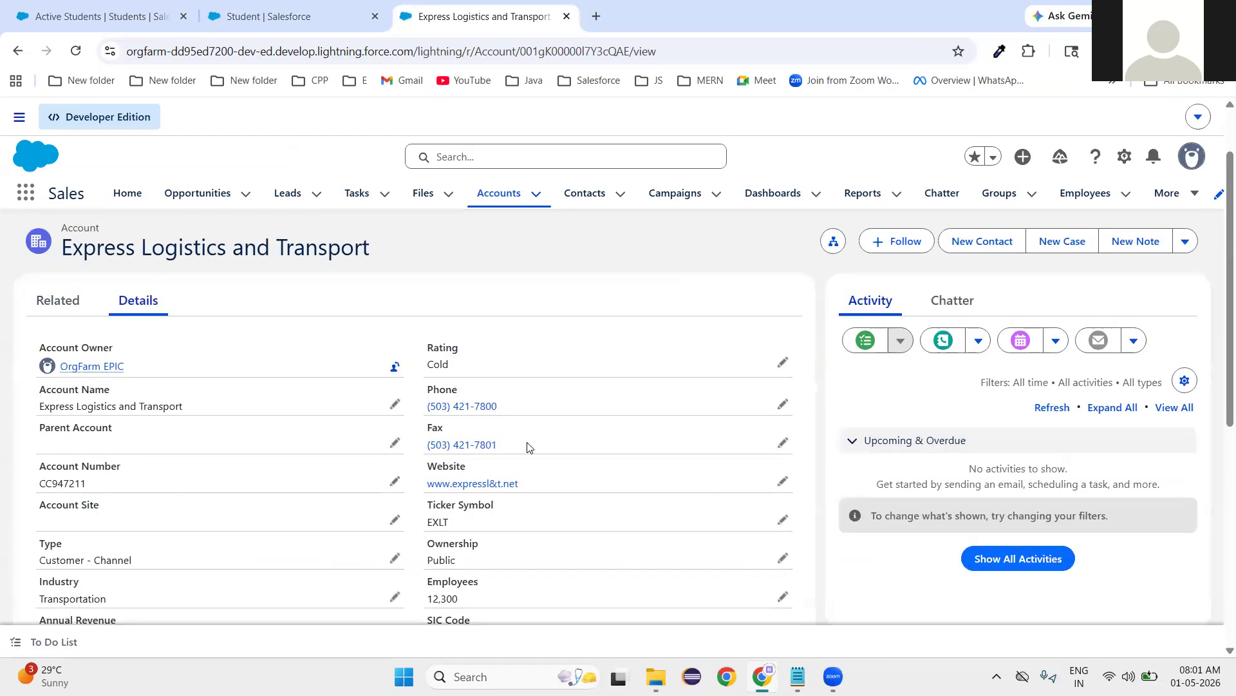
scroll(530, 583, "down", 1)
scroll(169, 572, "down", 3)
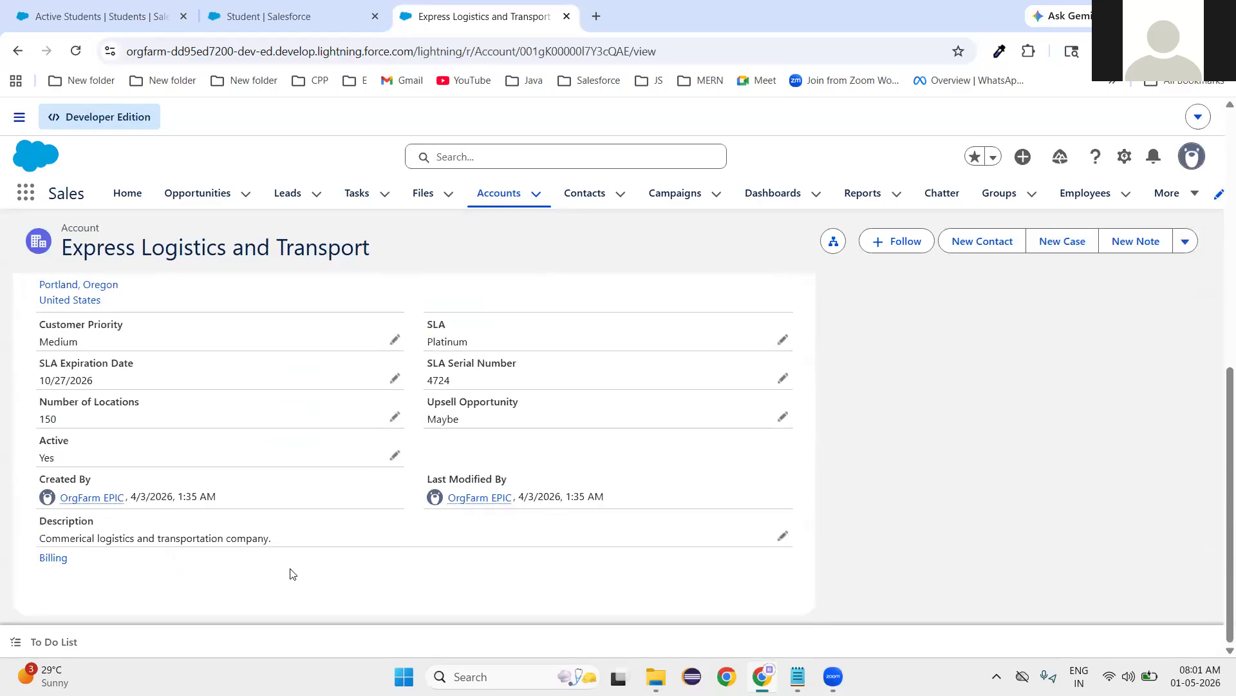
scroll(412, 570, "up", 10)
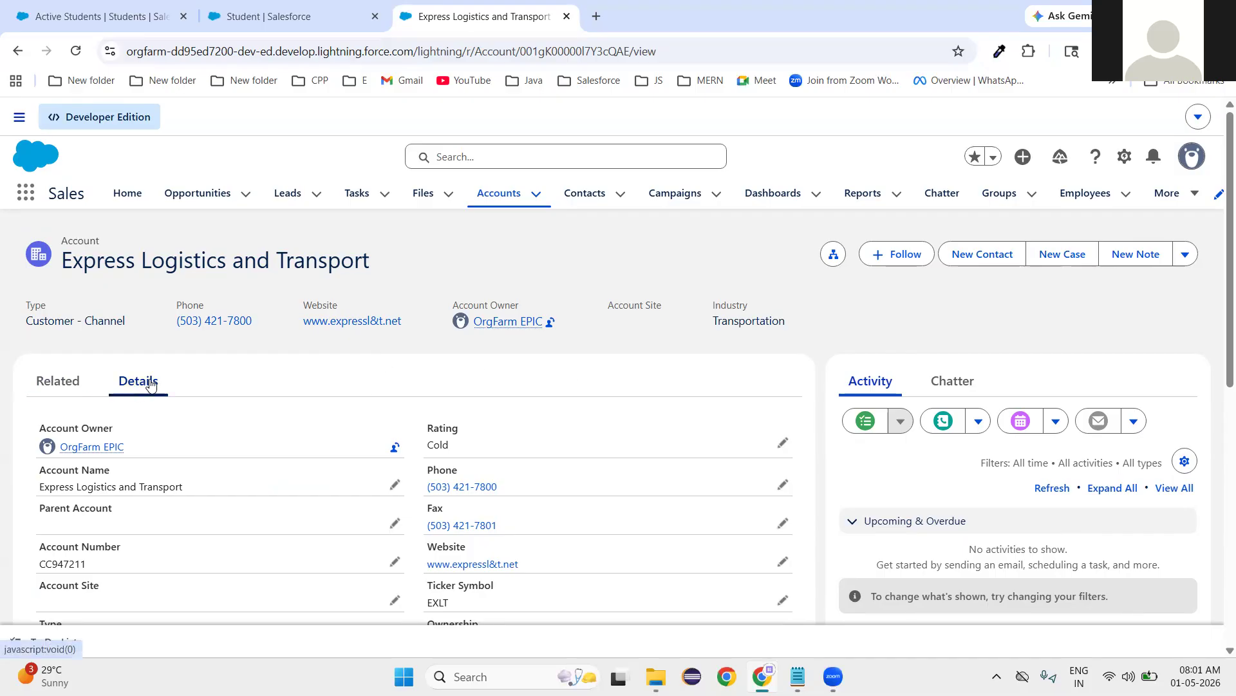
scroll(161, 399, "down", 1)
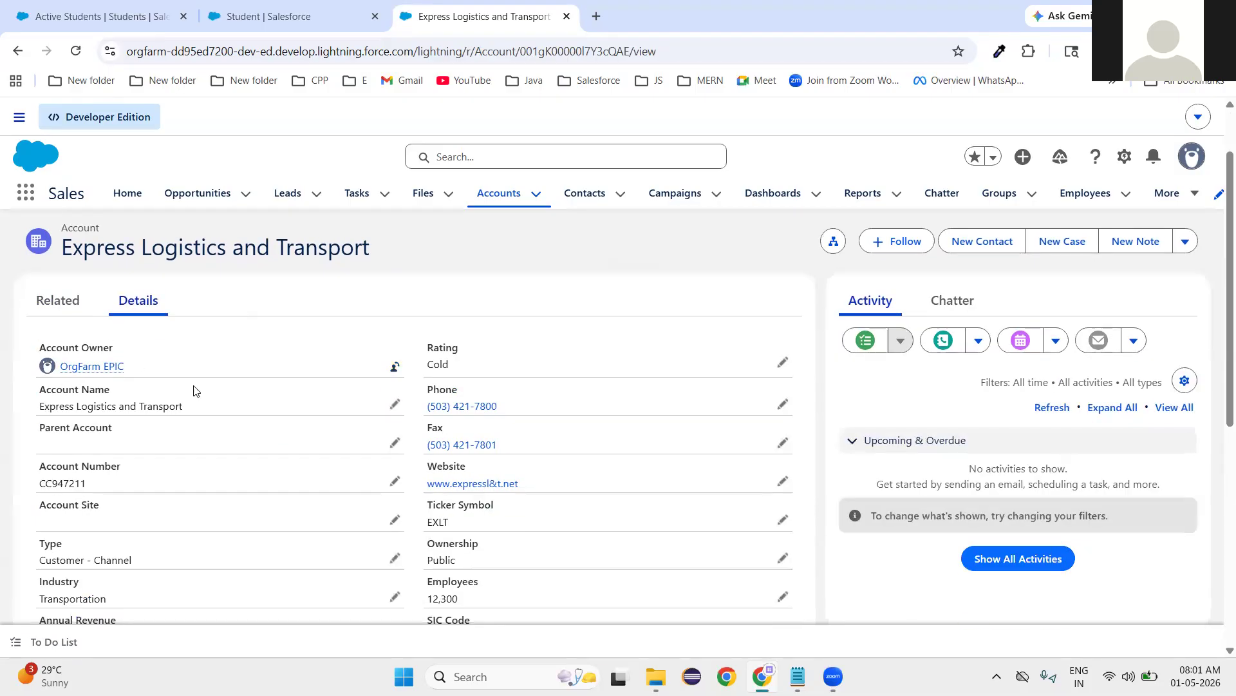
scroll(344, 517, "down", 5)
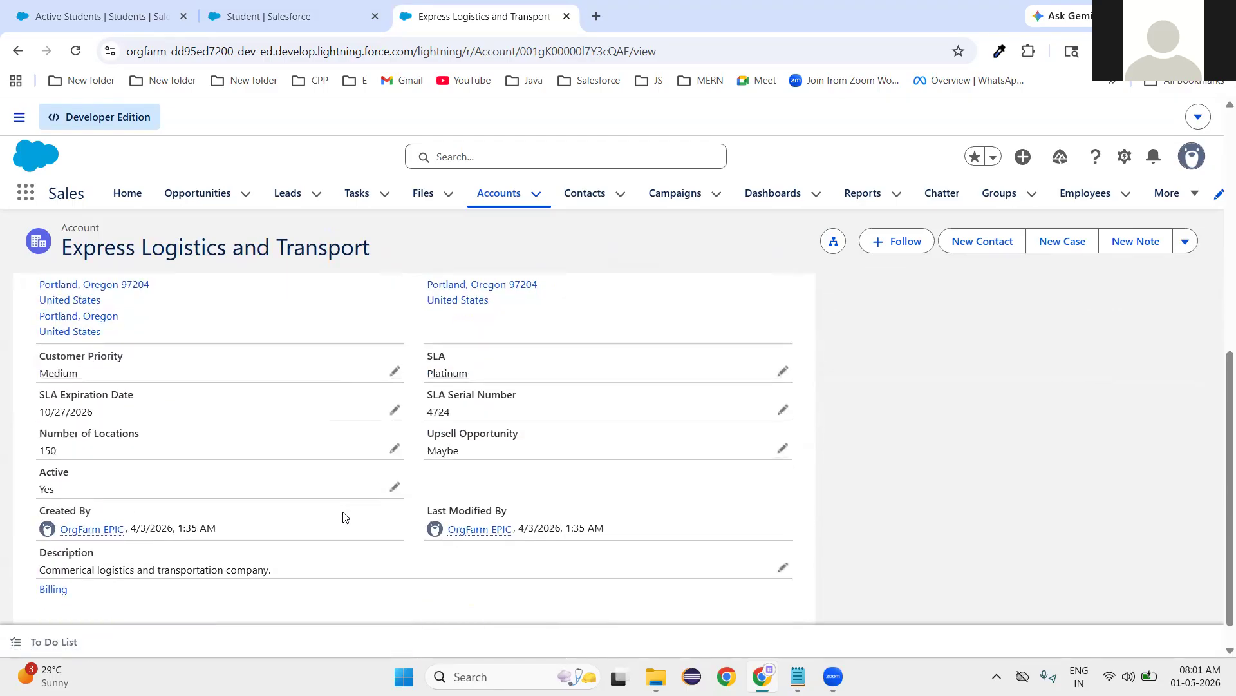
scroll(343, 516, "down", 1)
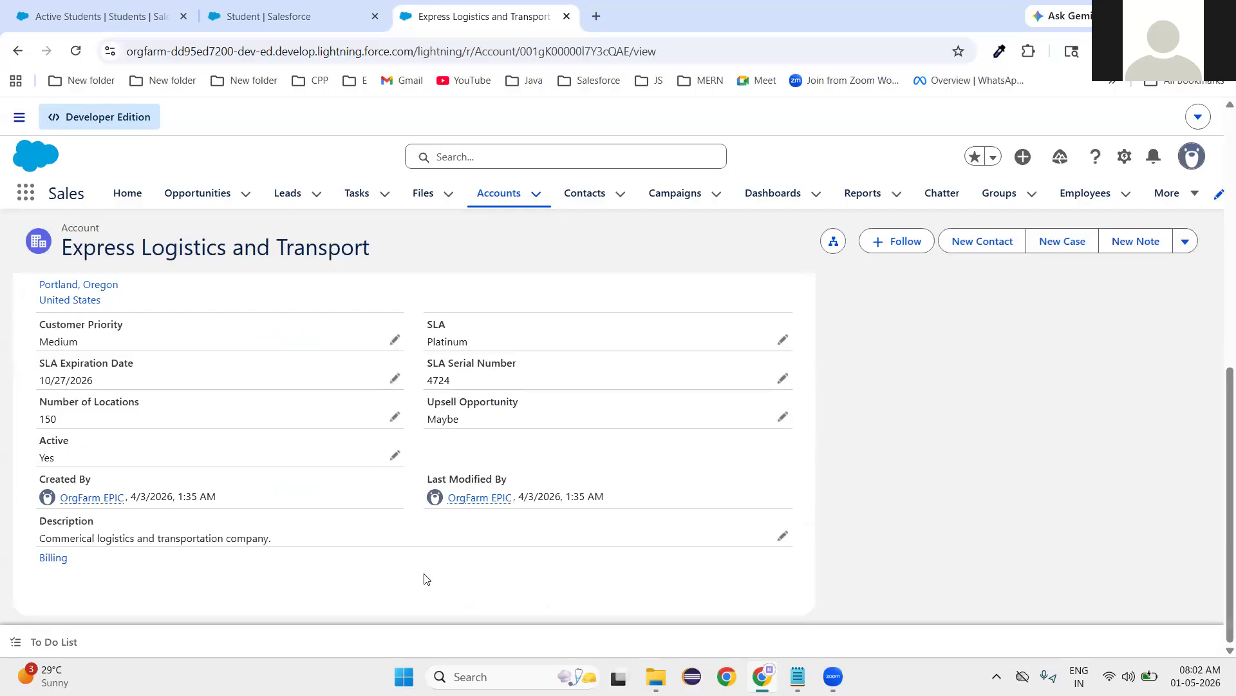
scroll(424, 578, "up", 7)
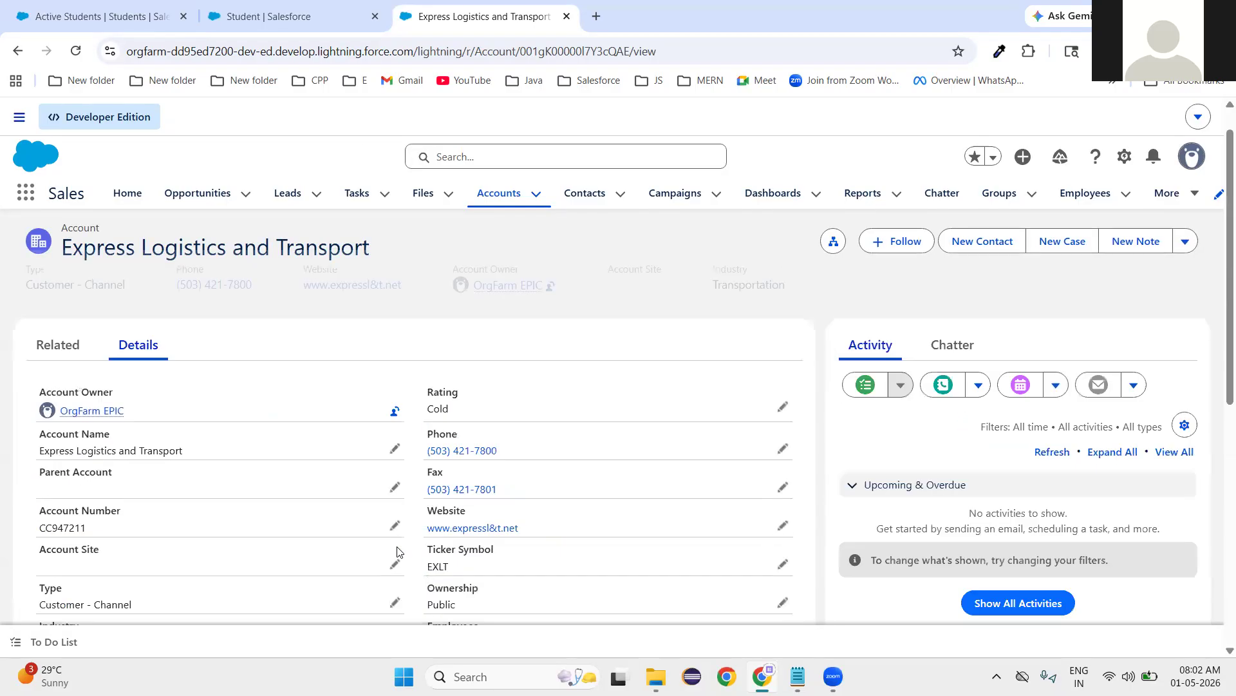
- Return to the Student layout's browser tab and confirm Contact Information with Detail Page and Edit Page headers, 2-Column layout and Left-Right tab order
left_click(229, 19)
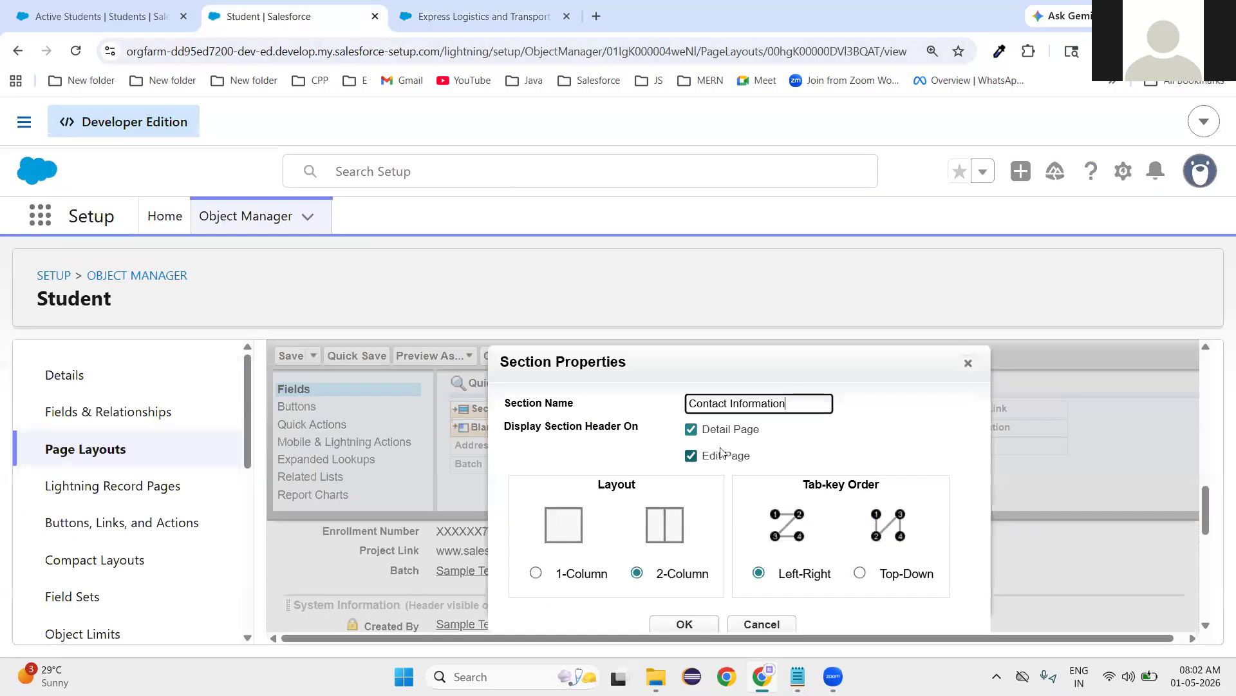
left_click_drag(794, 403, 669, 411)
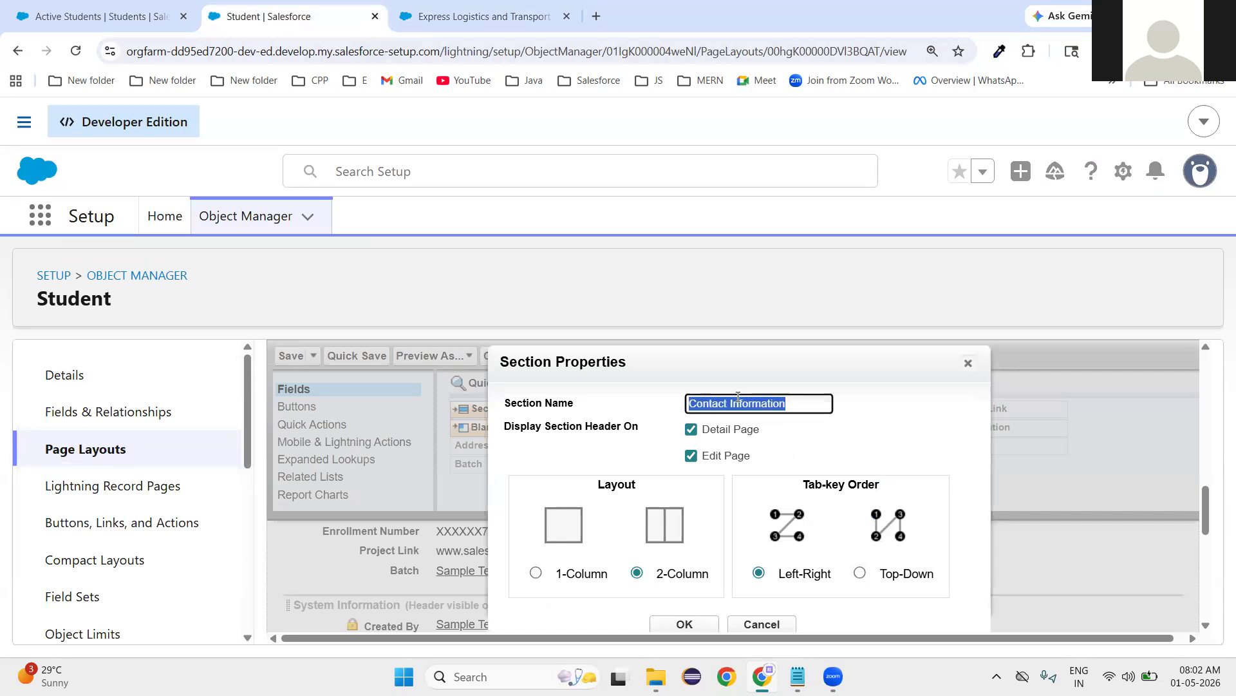
left_click(809, 404)
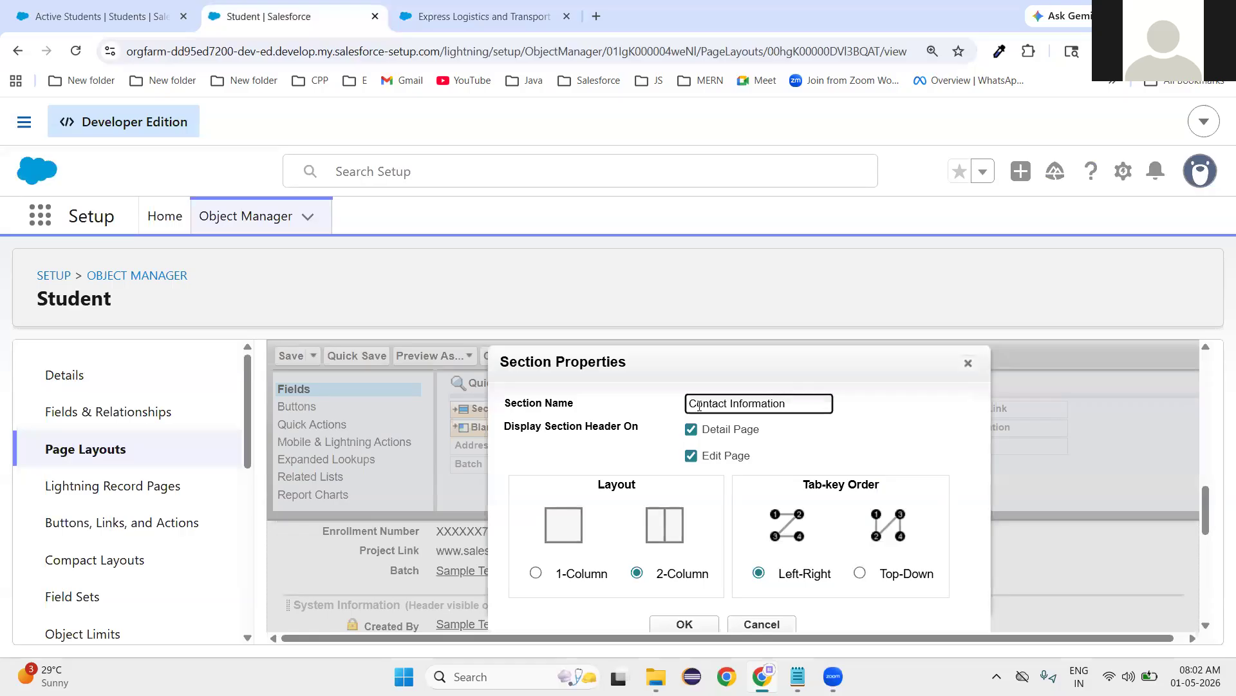
mouse_move(702, 429)
left_mouse_down()
mouse_move(765, 432)
mouse_move(728, 456)
mouse_move(703, 454)
left_mouse_up()
left_click(650, 469)
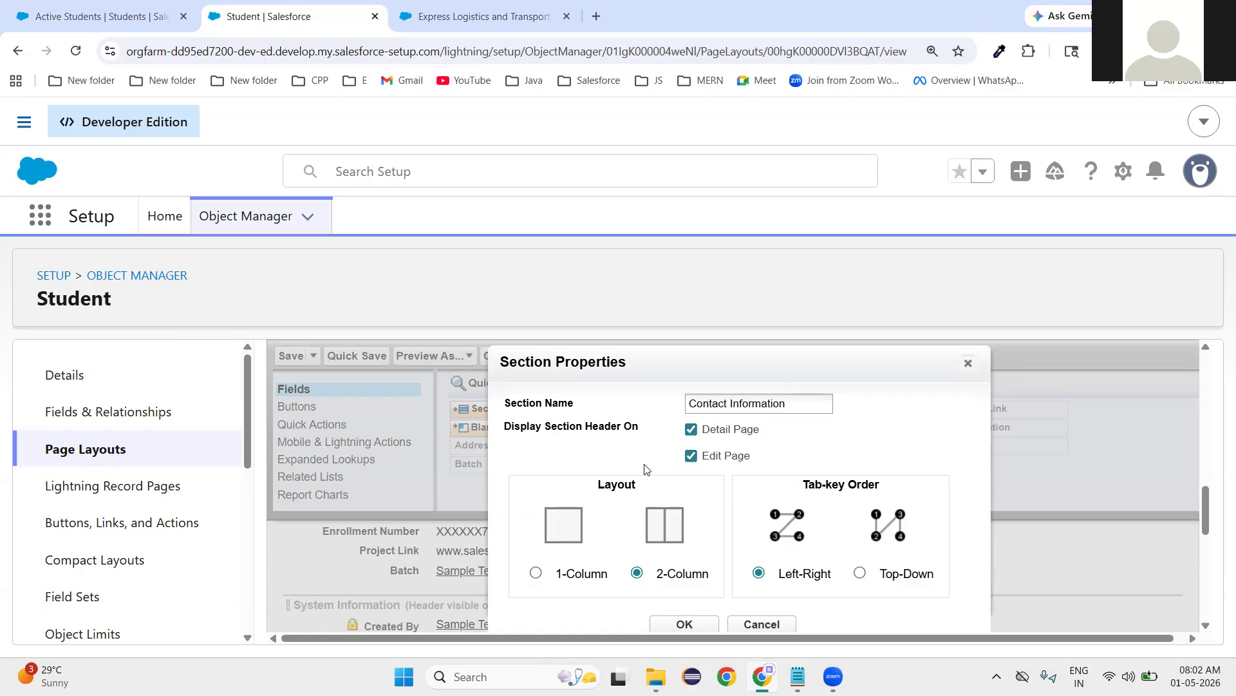
left_click(690, 432)
left_click(691, 436)
left_click(691, 429)
left_click(690, 433)
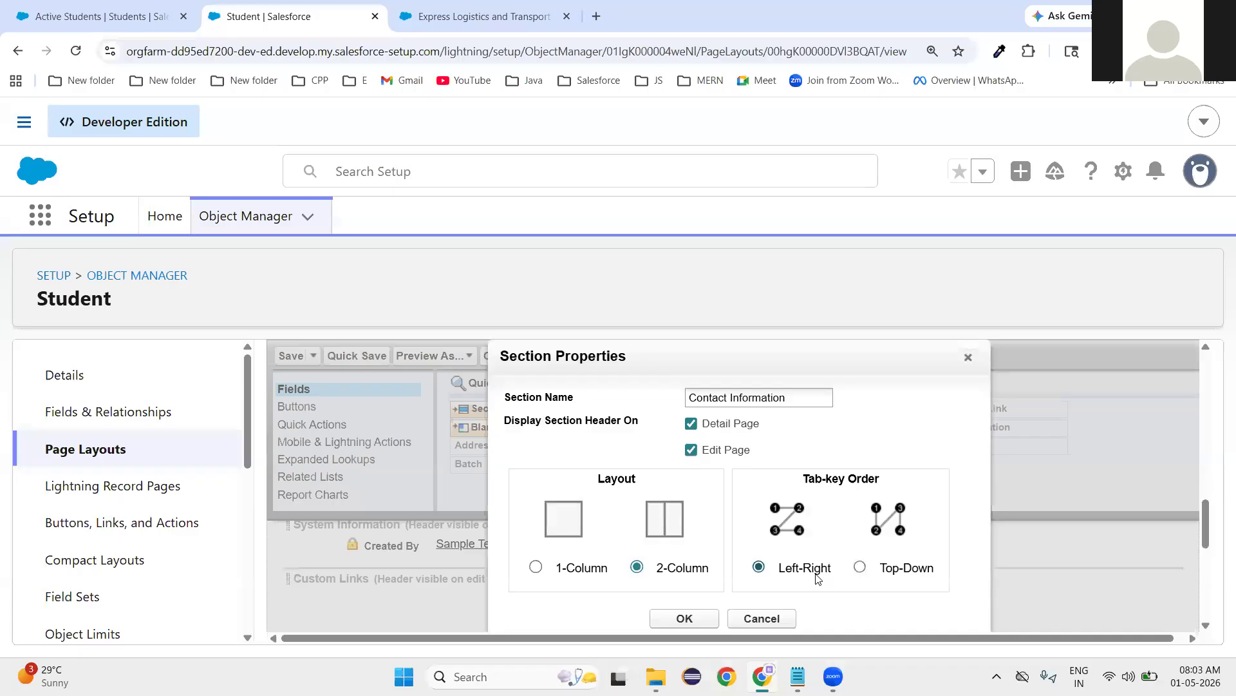
left_click(705, 619)
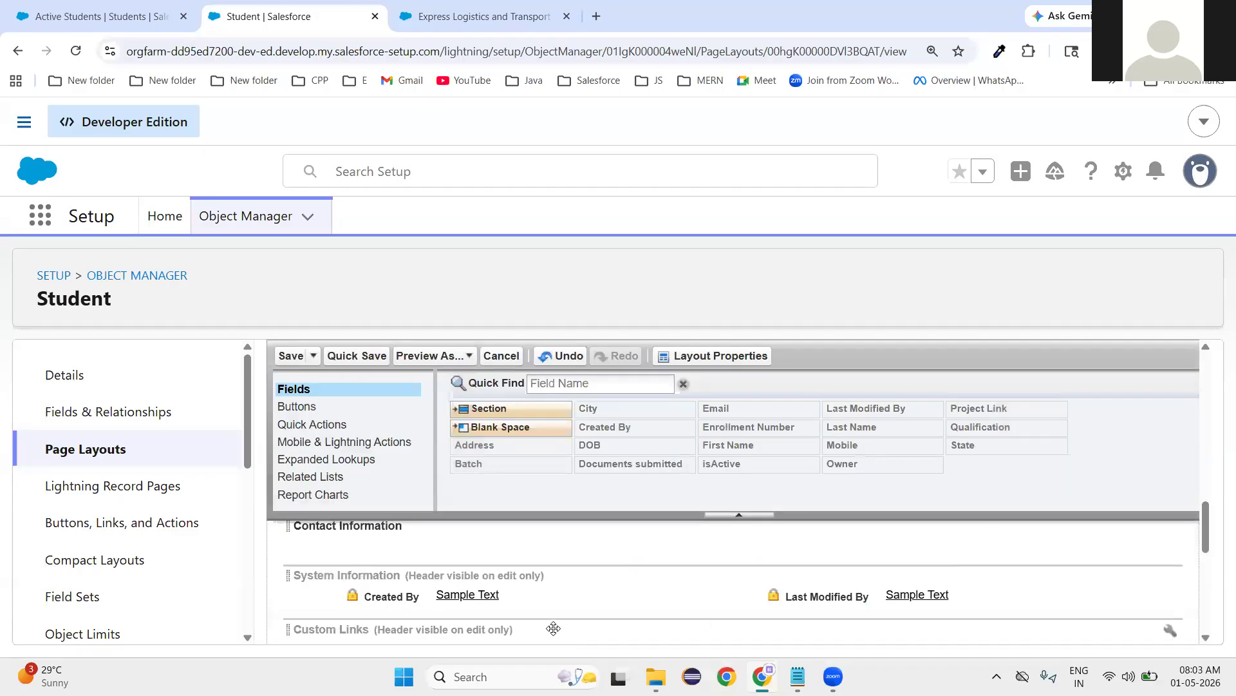
- Move the Mobile field from the Information section into the Contact Information section
scroll(554, 628, "up", 1)
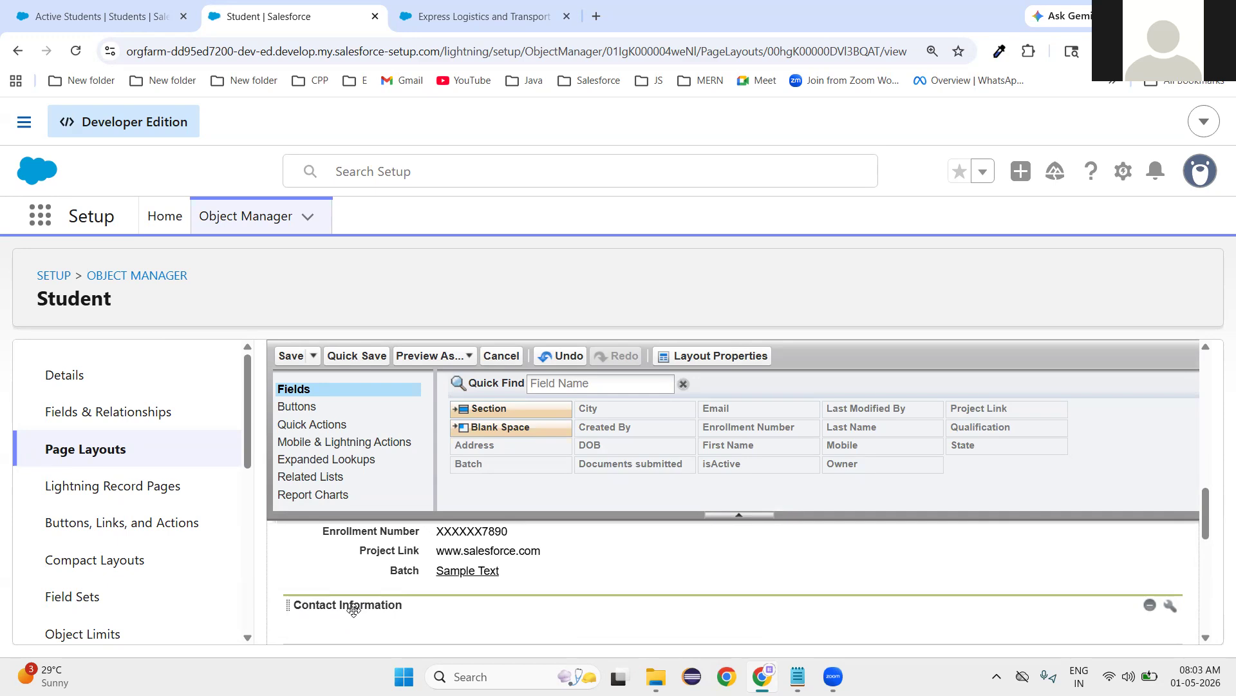
scroll(483, 600, "up", 2)
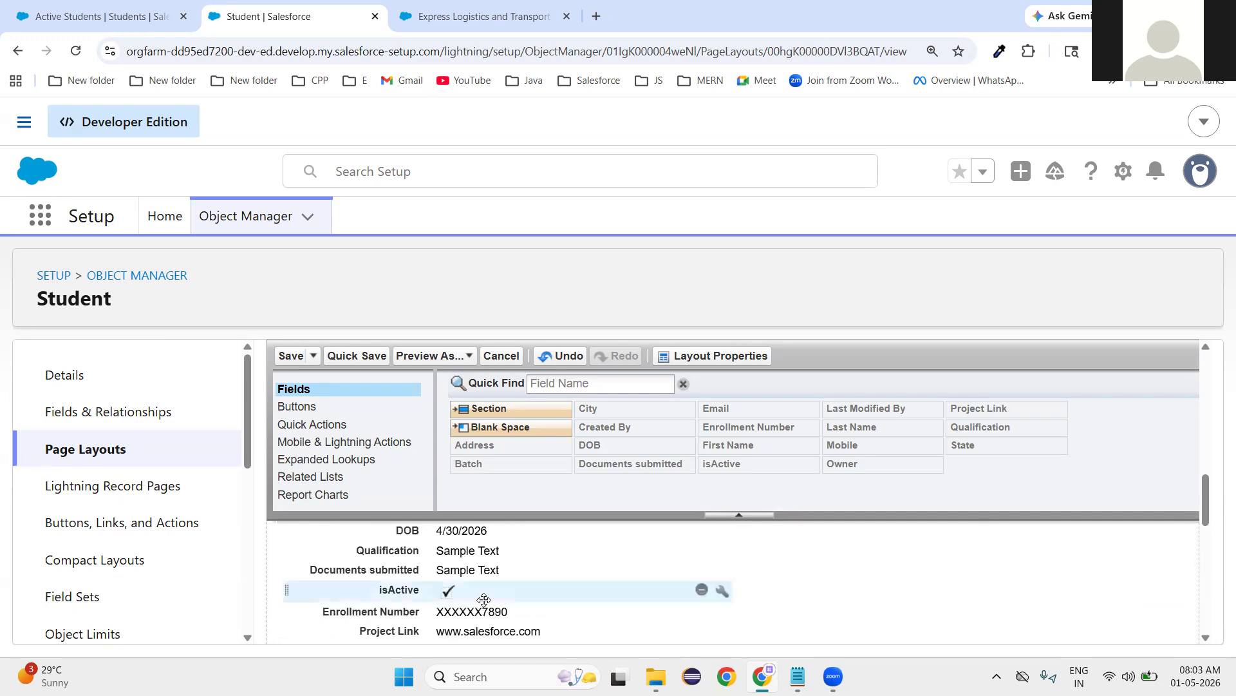
scroll(483, 600, "up", 2)
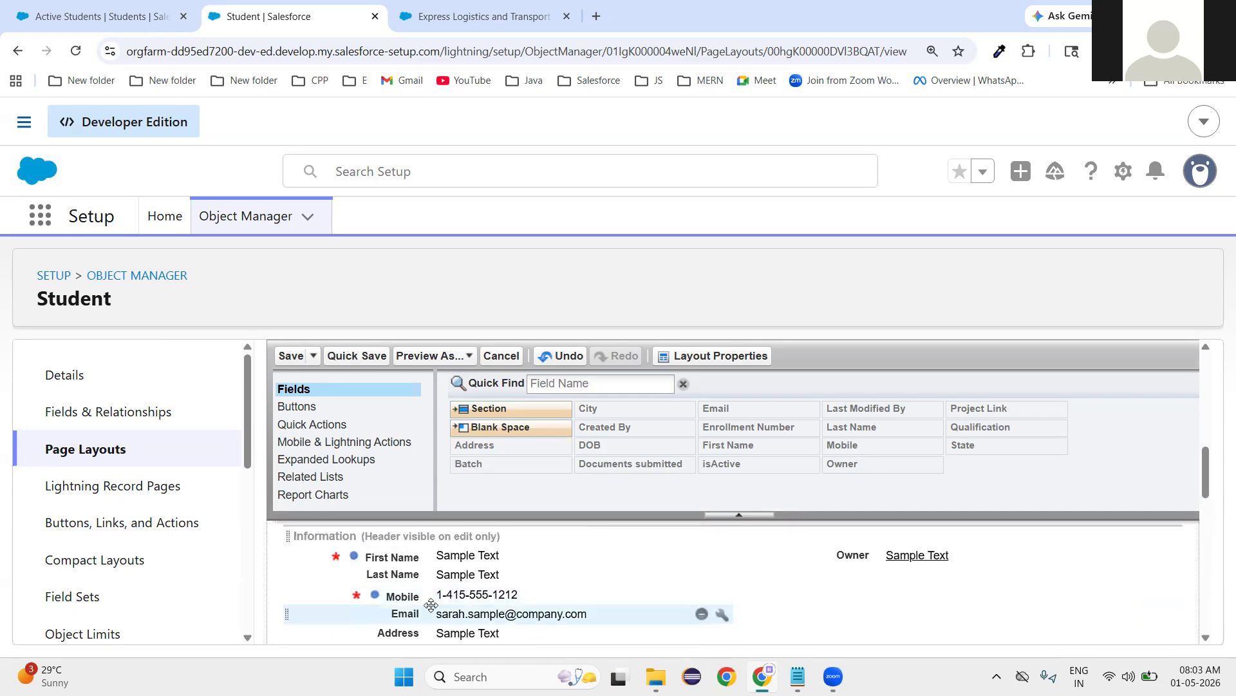
left_click(414, 592)
left_click_drag(414, 593, 341, 567)
scroll(417, 612, "down", 6)
scroll(416, 612, "down", 4)
scroll(364, 593, "up", 2)
scroll(361, 587, "up", 5)
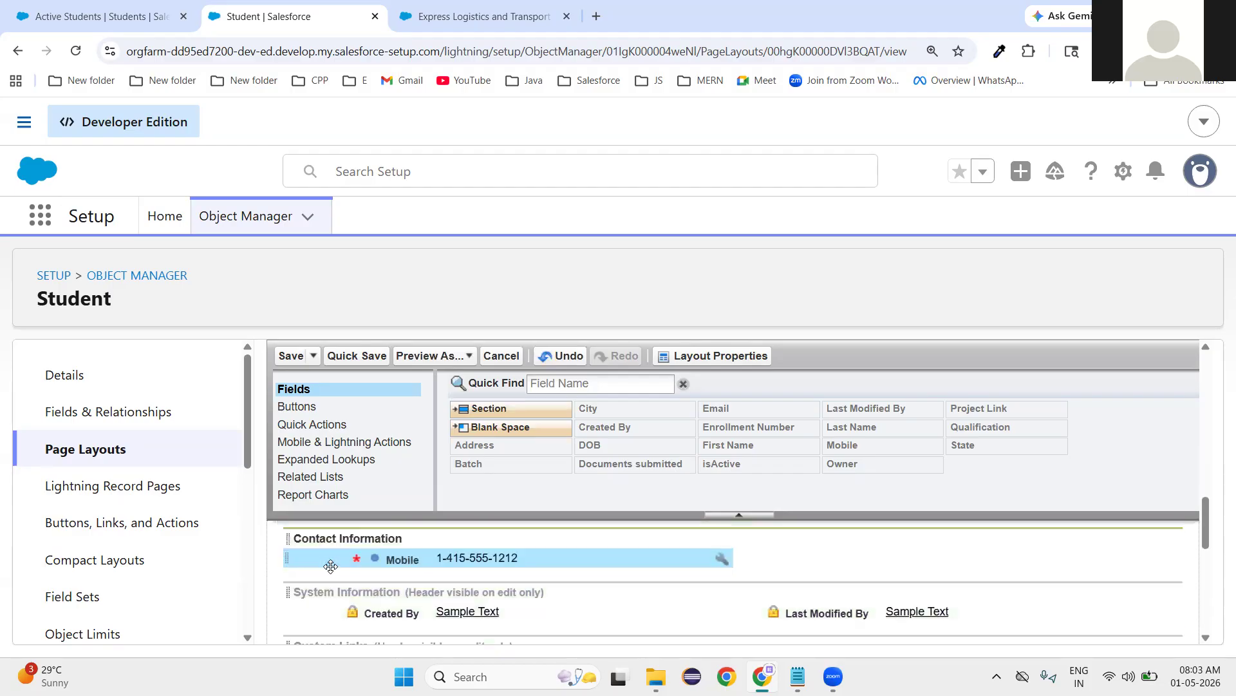
scroll(521, 610, "up", 3)
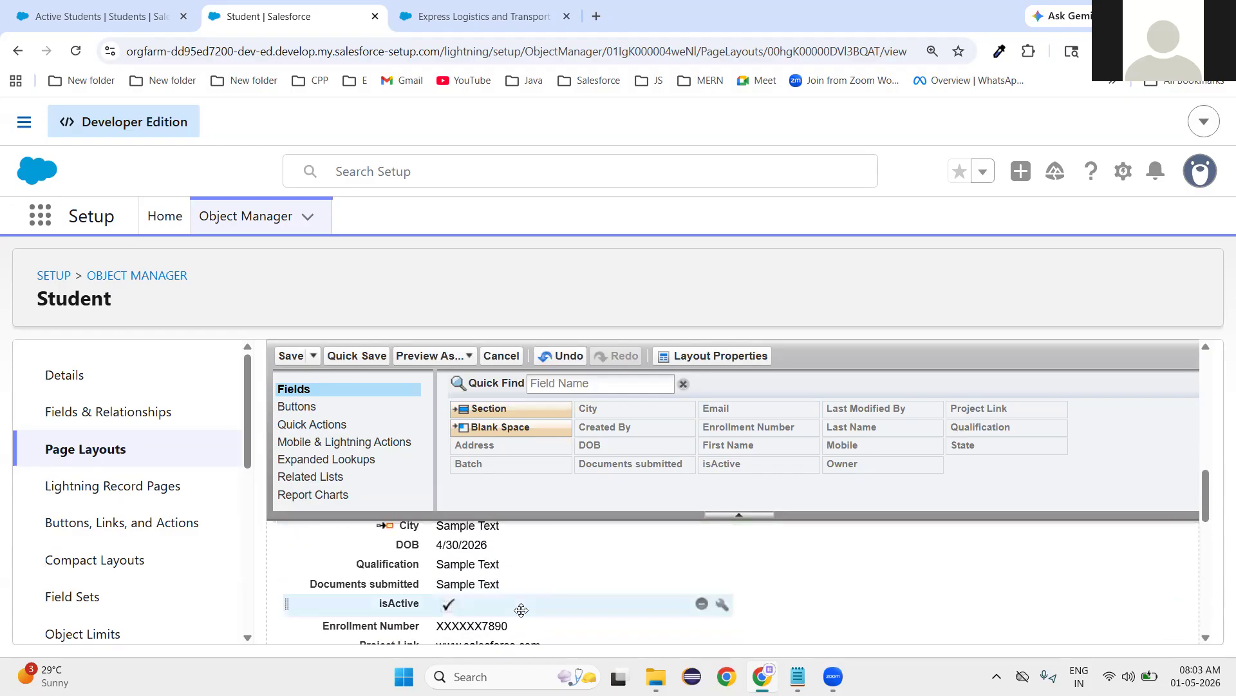
- Move Email below Mobile in the Contact Information section, and place State and City in that section's second column
scroll(516, 610, "up", 3)
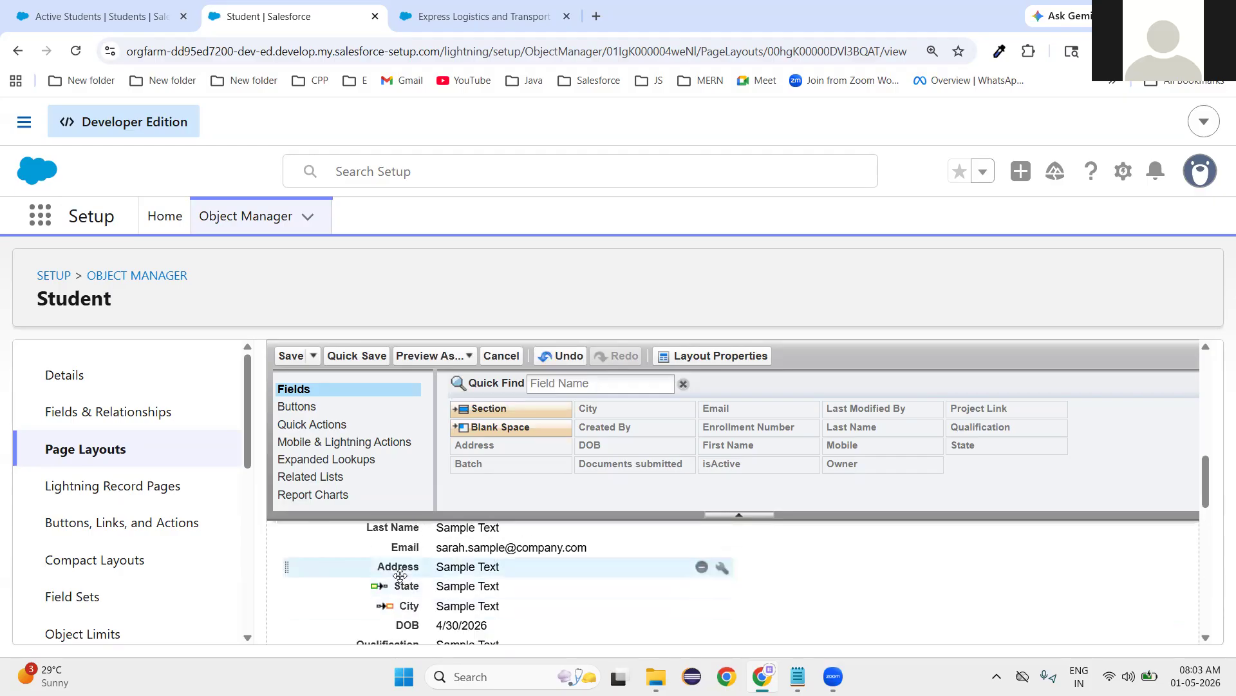
left_click_drag(400, 549, 397, 589)
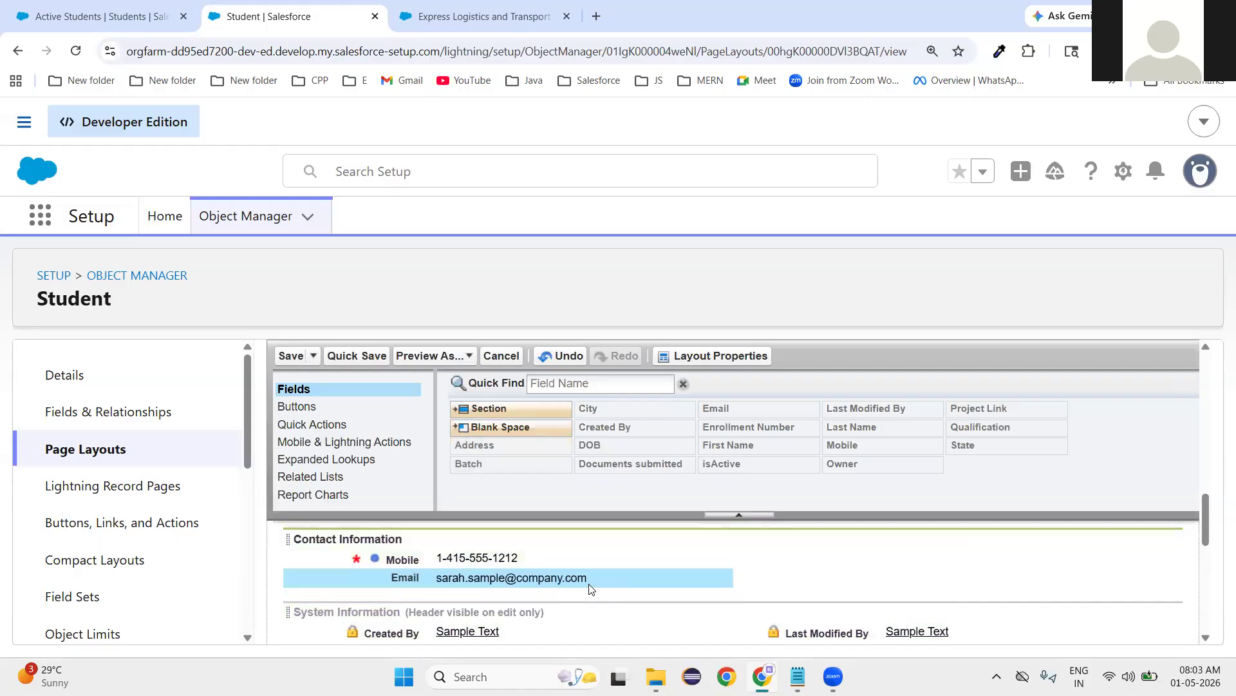
scroll(588, 585, "up", 1)
scroll(560, 580, "up", 1)
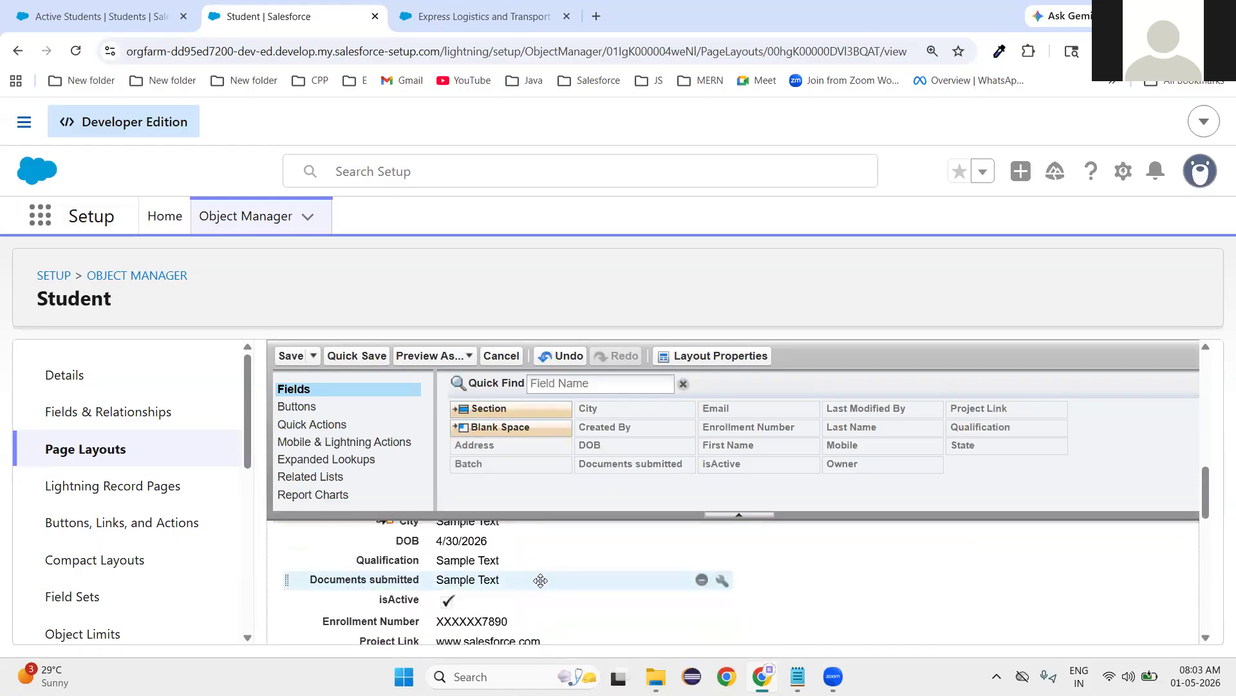
scroll(541, 580, "up", 1)
left_click_drag(414, 577, 902, 547)
scroll(543, 583, "up", 2)
scroll(543, 583, "up", 2)
left_click_drag(422, 591, 892, 577)
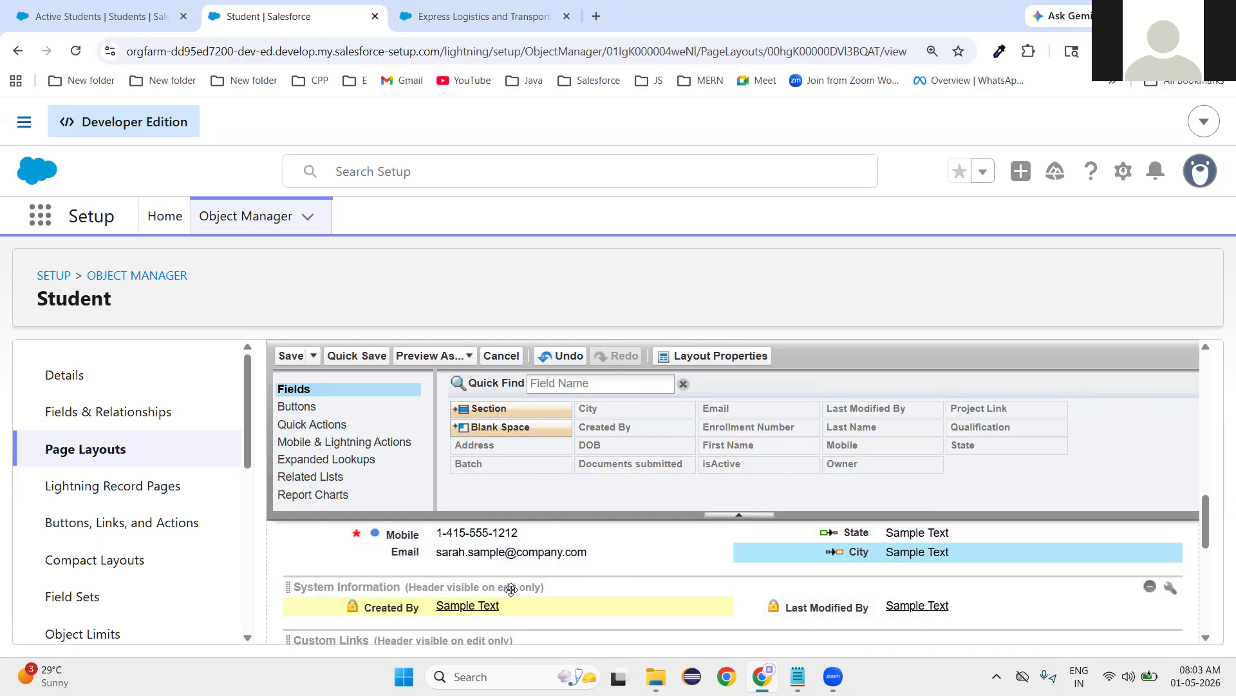
- Remove the Address field from the Information section of the layout
scroll(502, 582, "up", 1)
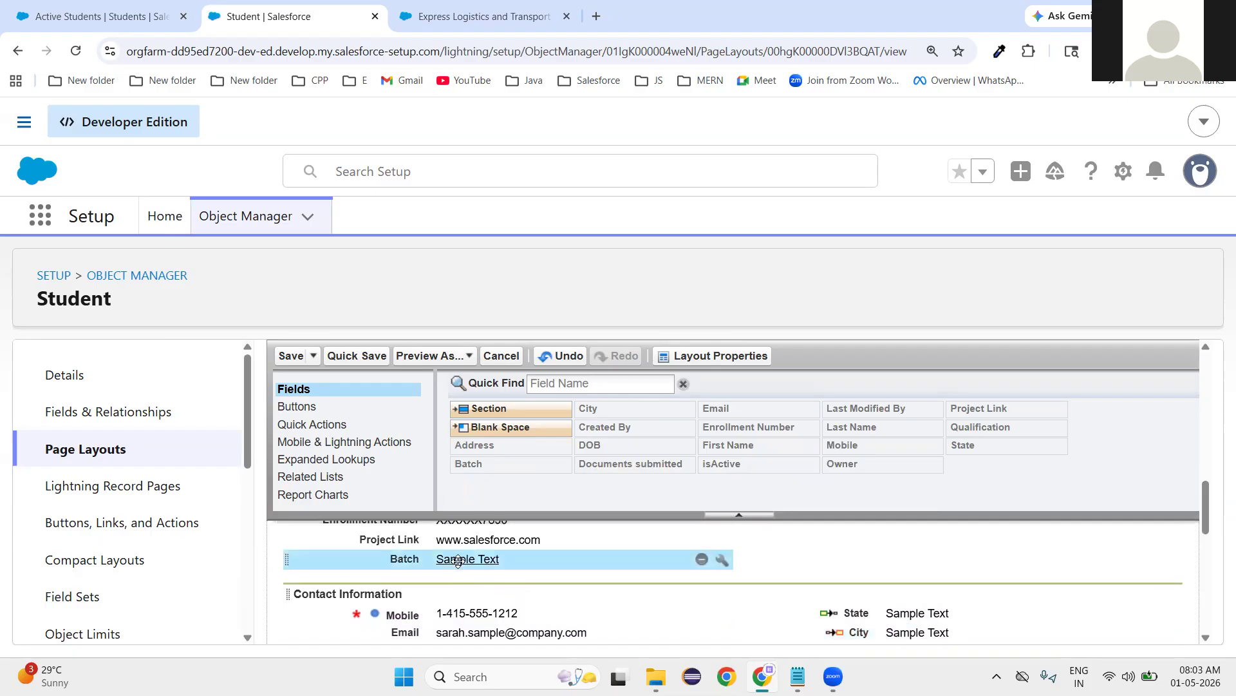
scroll(458, 561, "up", 1)
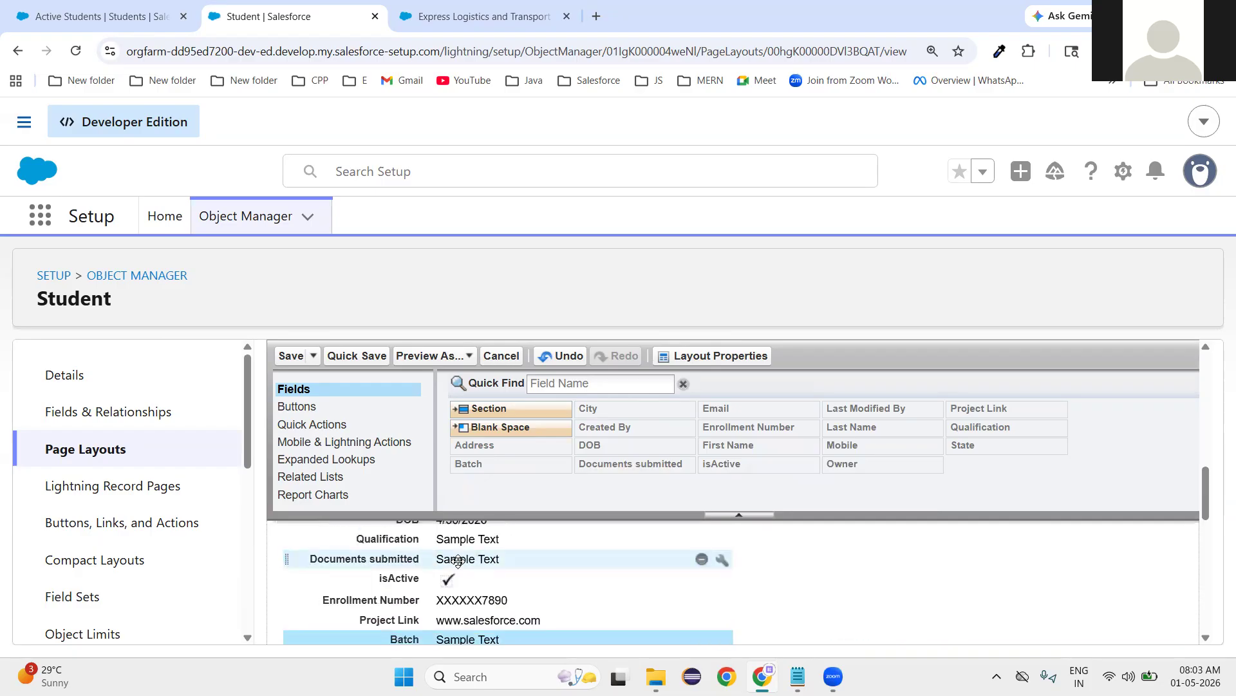
scroll(444, 566, "up", 1)
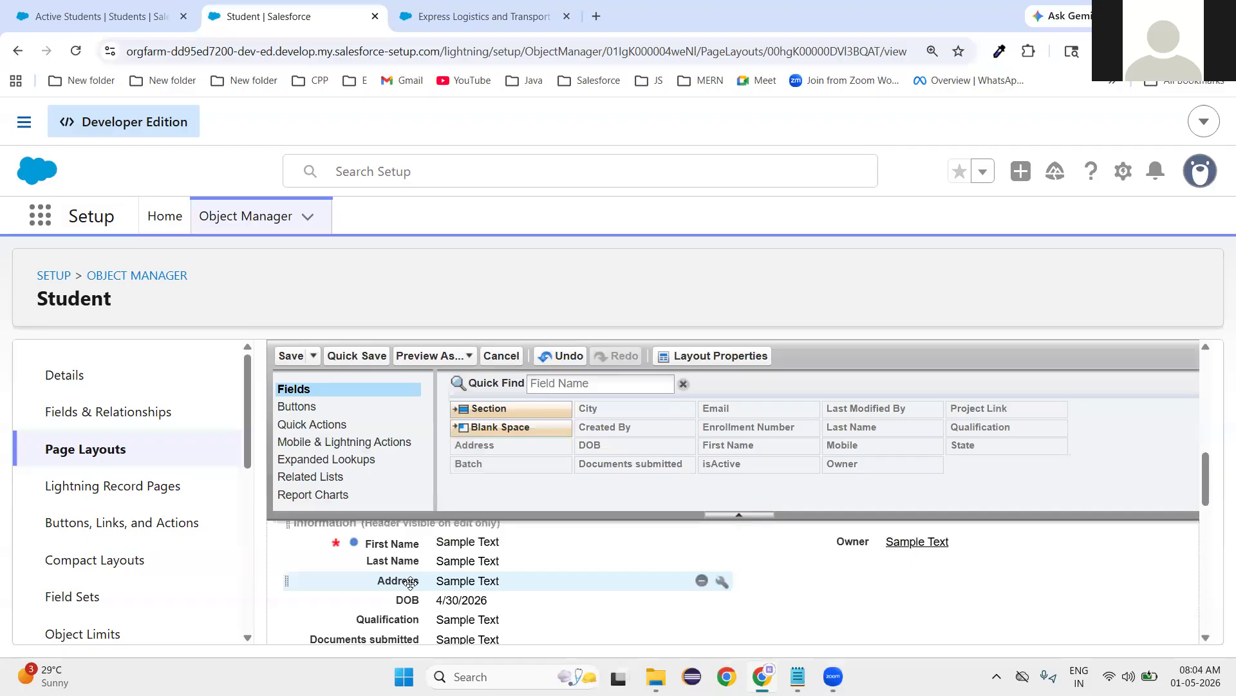
left_click_drag(411, 583, 785, 435)
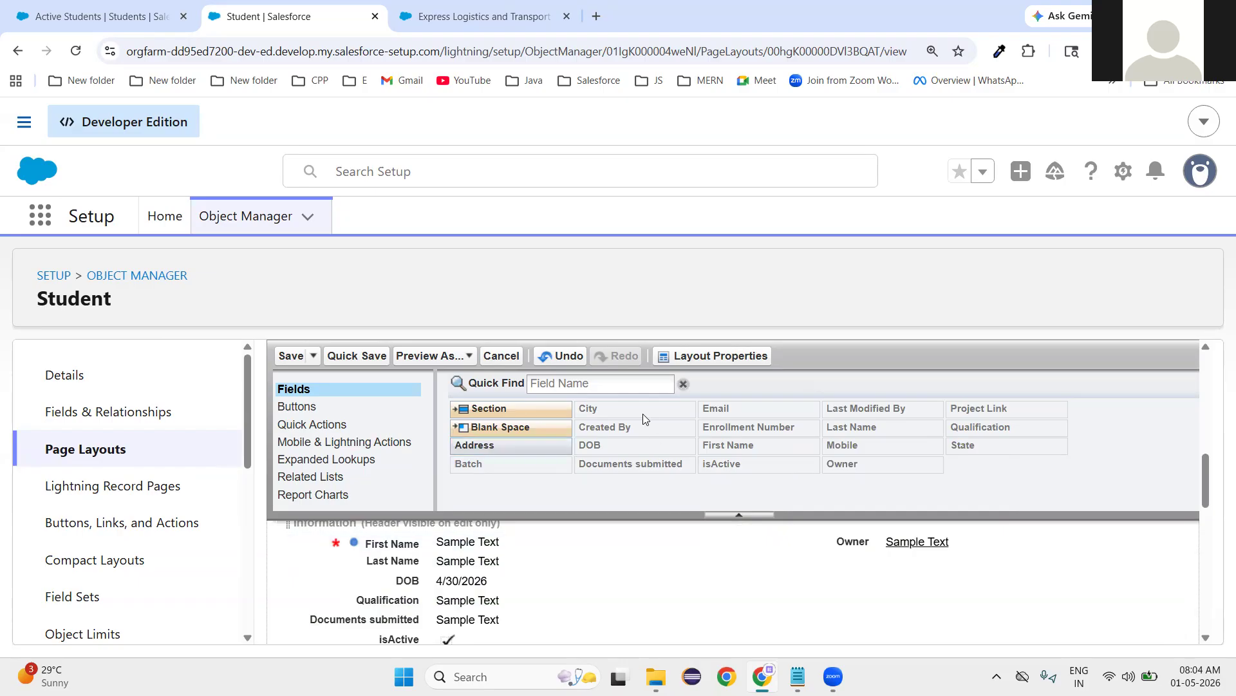
mouse_move(509, 446)
left_mouse_down()
mouse_move(639, 473)
mouse_move(451, 495)
mouse_move(528, 454)
left_mouse_up()
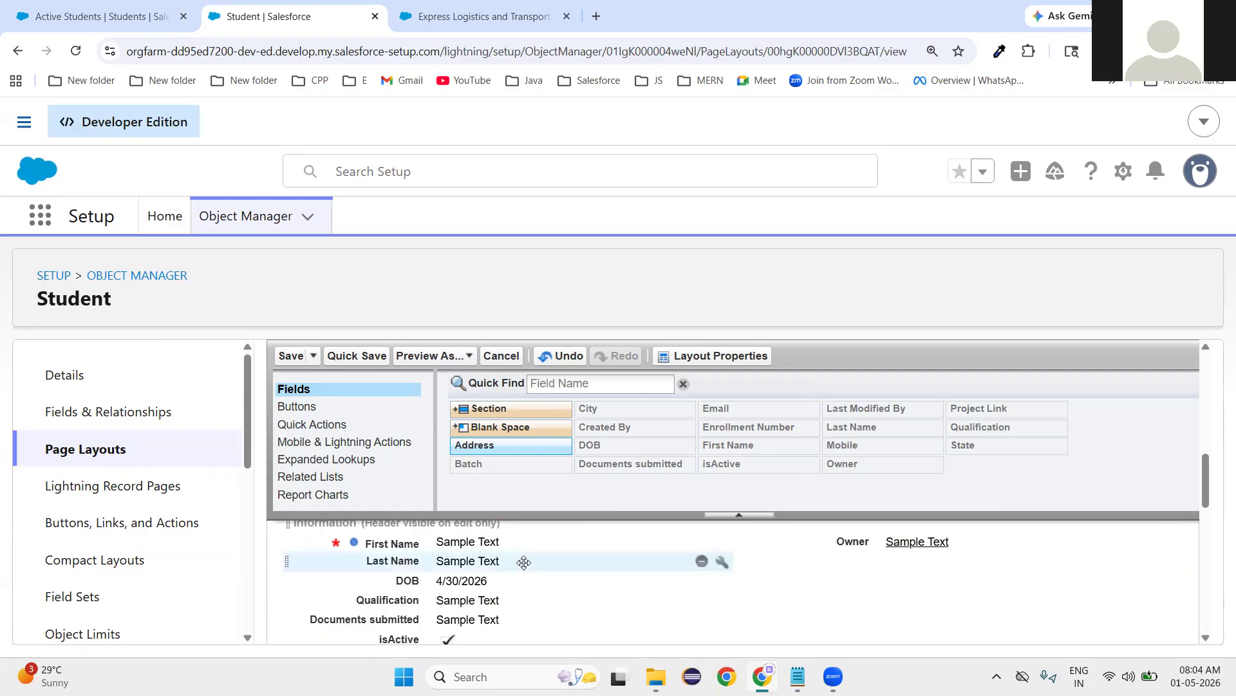
- Display the Information section's header on the Detail Page and move DOB below Owner in that section's second column
scroll(489, 600, "up", 1)
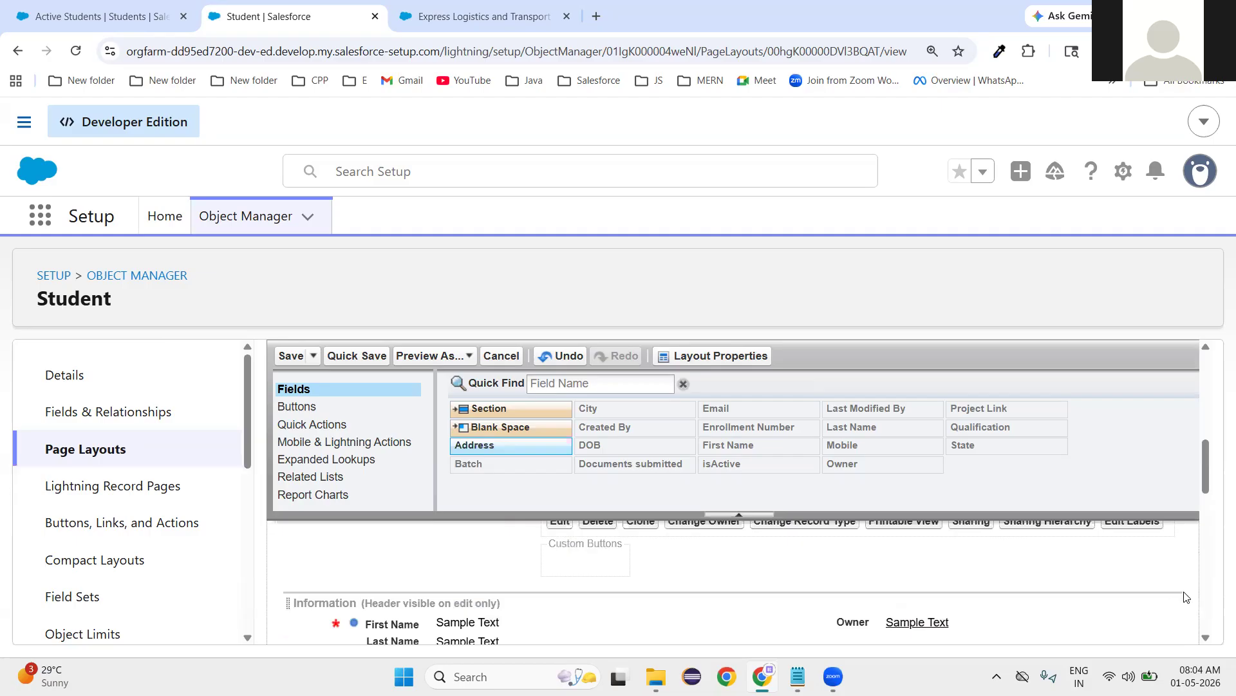
left_click(1170, 604)
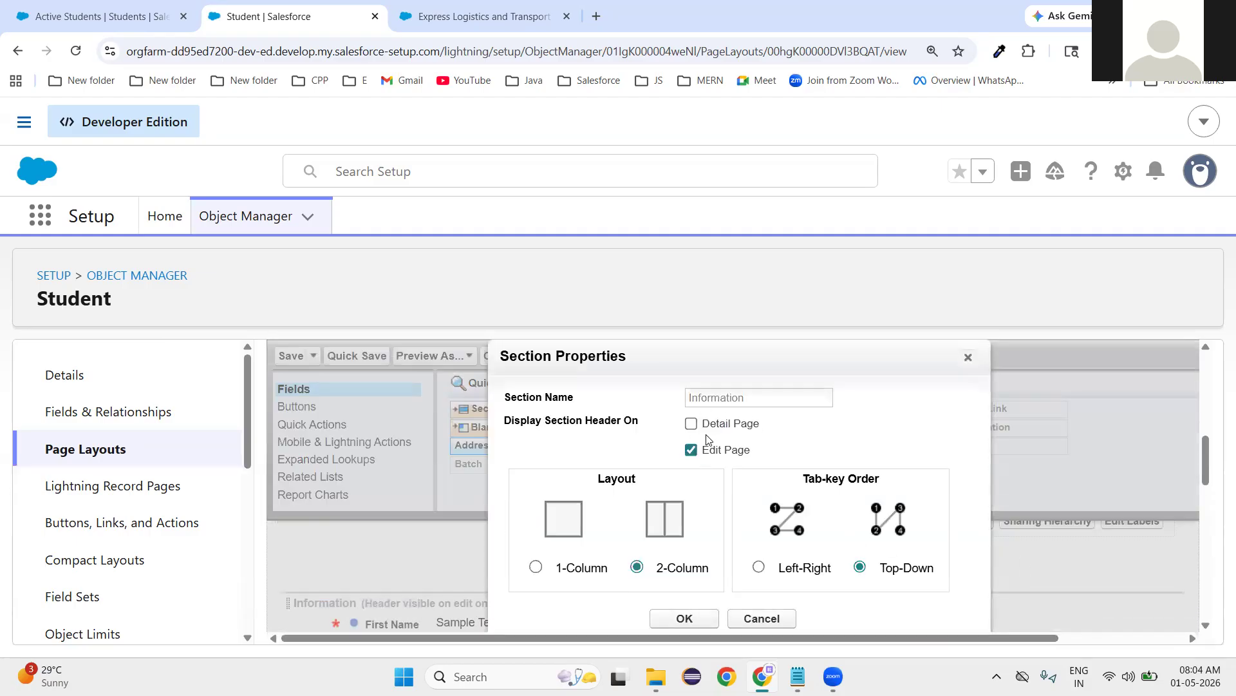
left_click(691, 425)
left_click(686, 618)
scroll(552, 580, "down", 1)
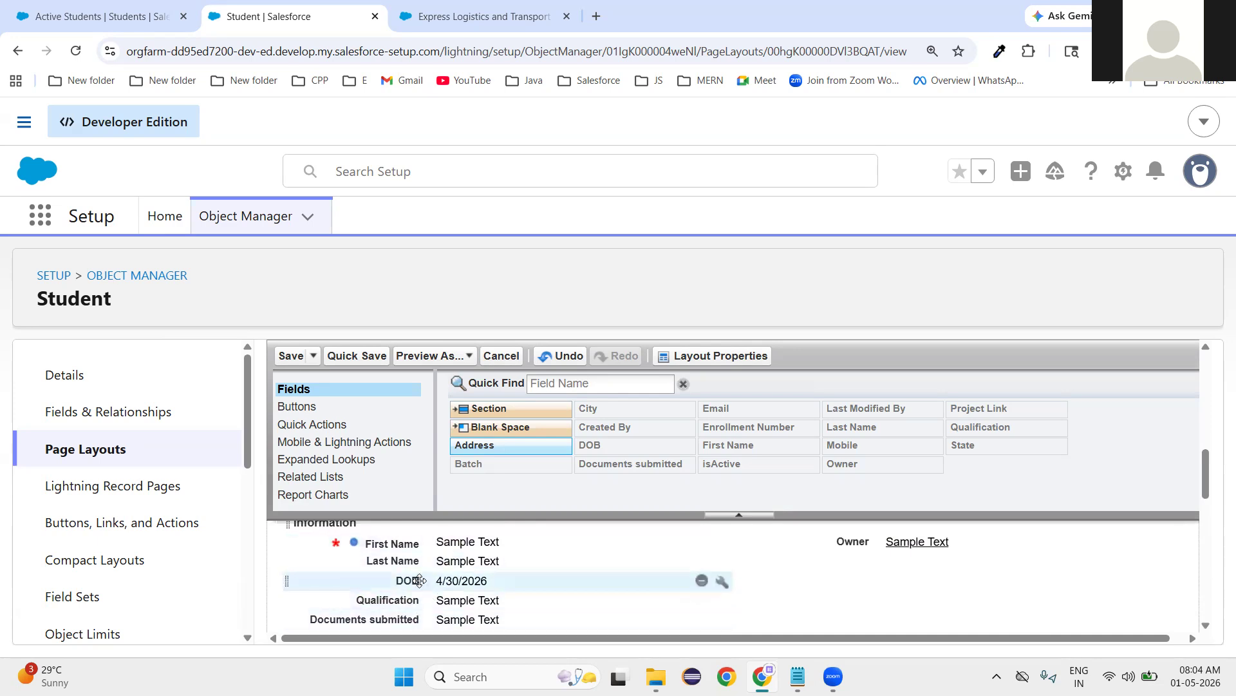
left_click_drag(419, 581, 843, 563)
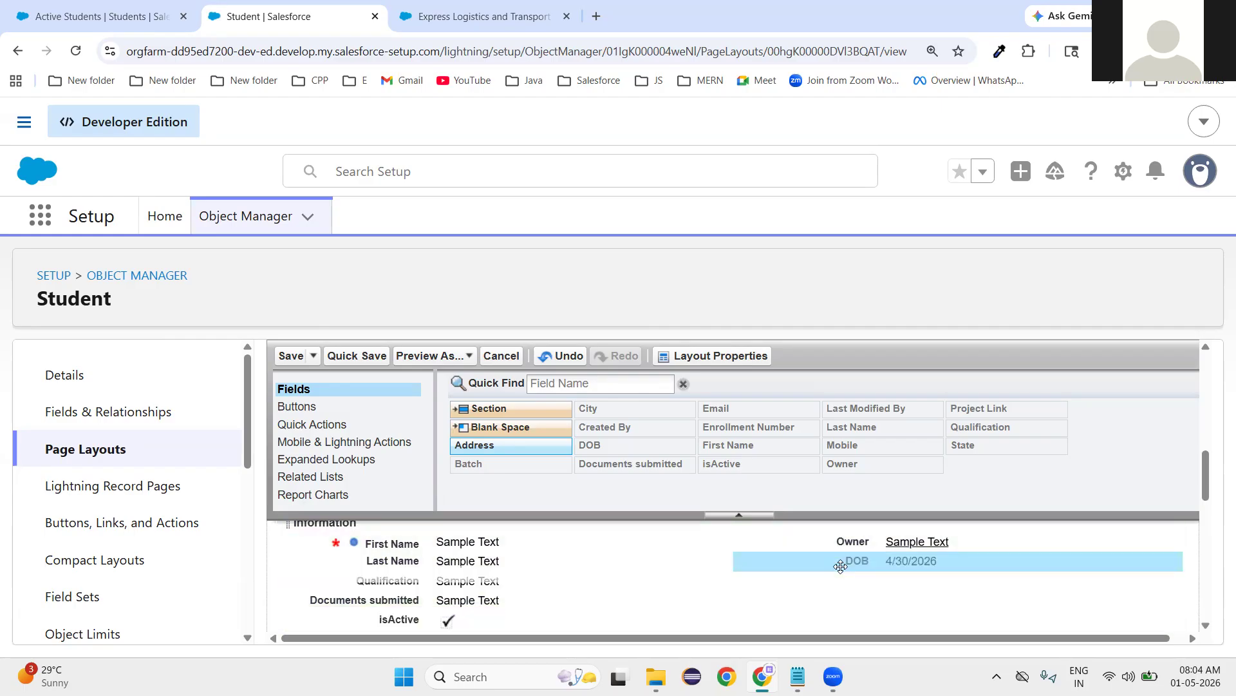
- Add a 2-Column section named Course Information below Contact Information, with Detail Page and Edit Page headers and Left-Right tab order
scroll(636, 574, "down", 1)
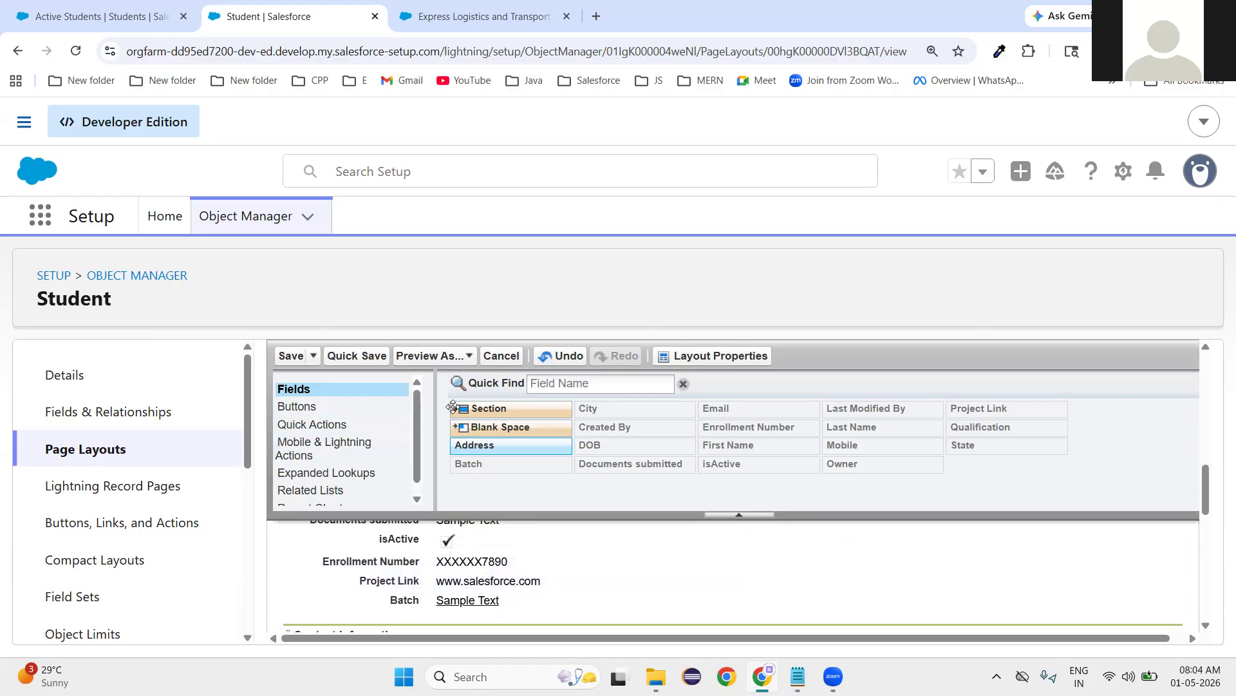
left_click_drag(472, 405, 400, 539)
left_click_drag(394, 587, 396, 591)
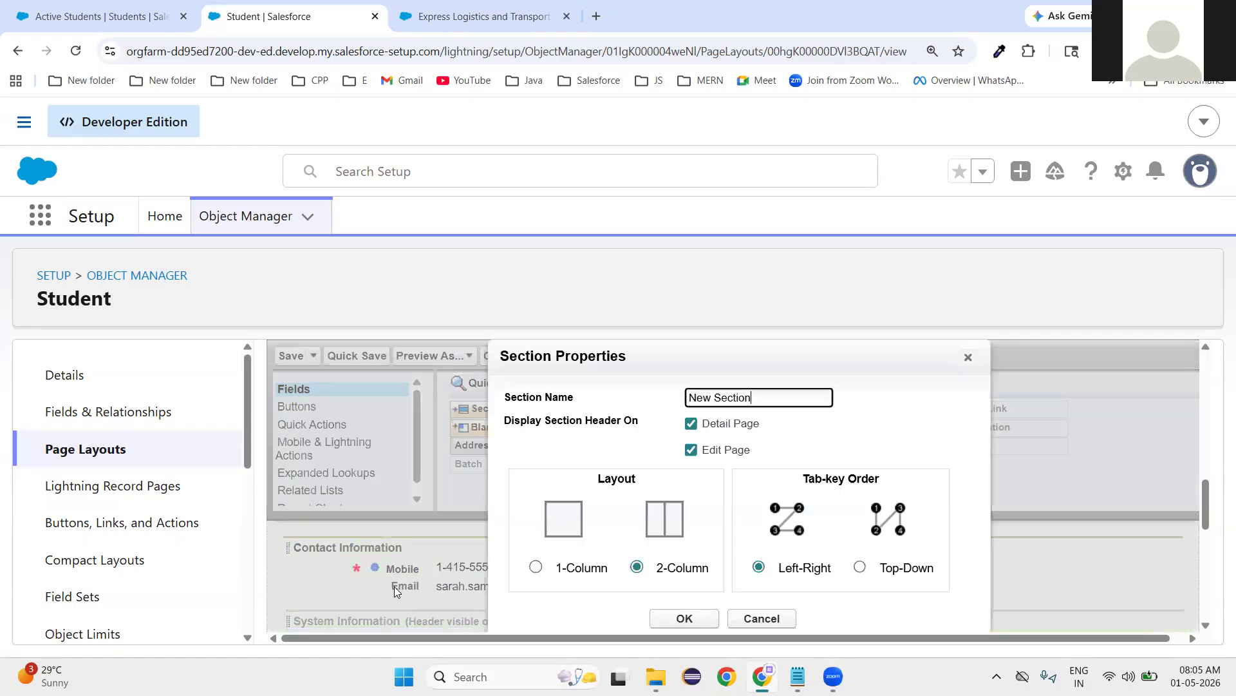
left_click_drag(786, 397, 604, 387)
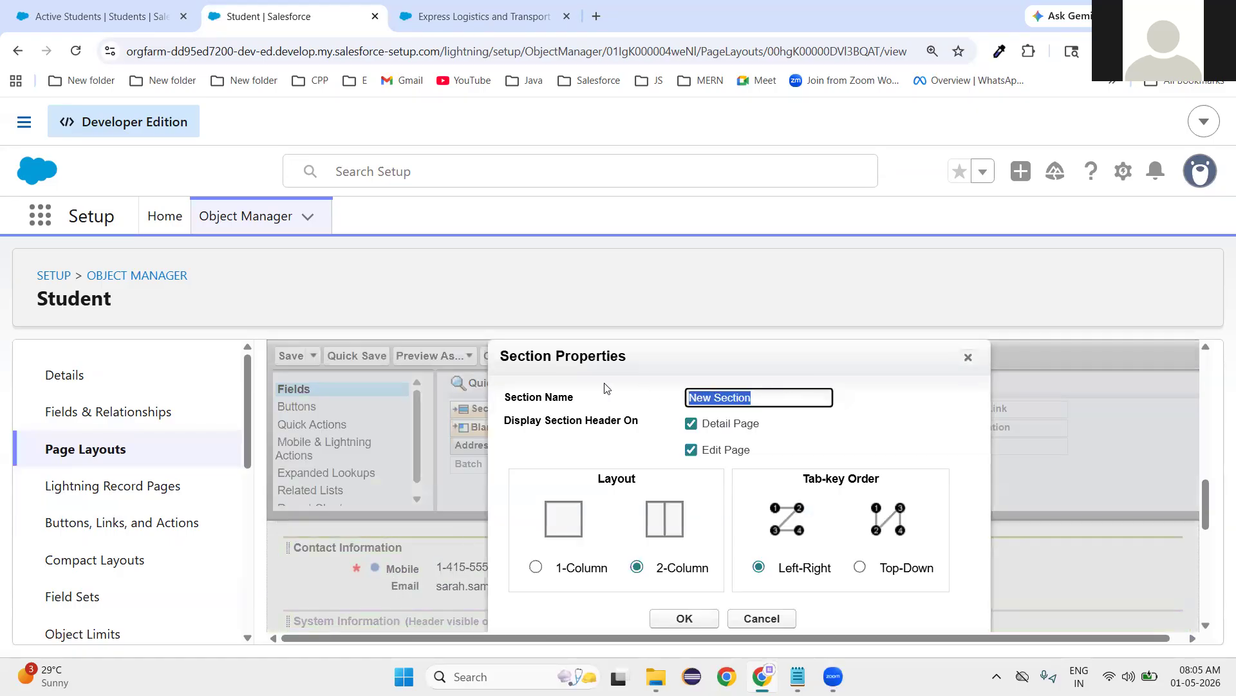
key("BackSpace")
type("Cours")
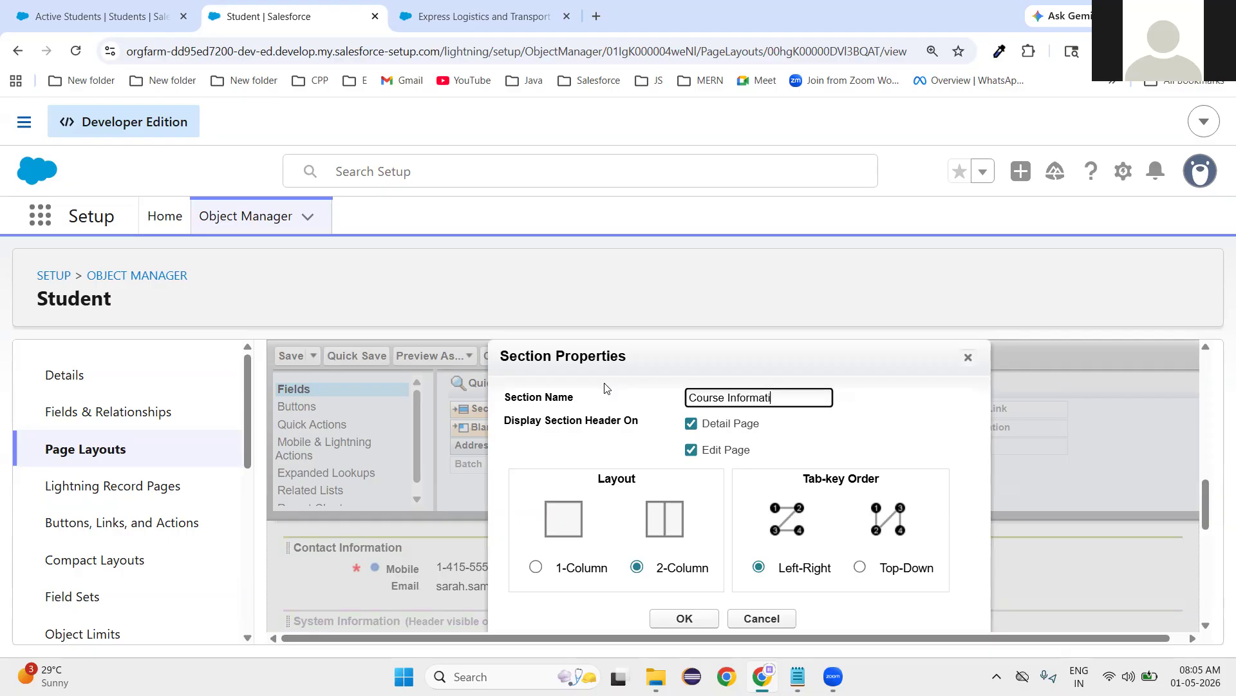
left_click(684, 618)
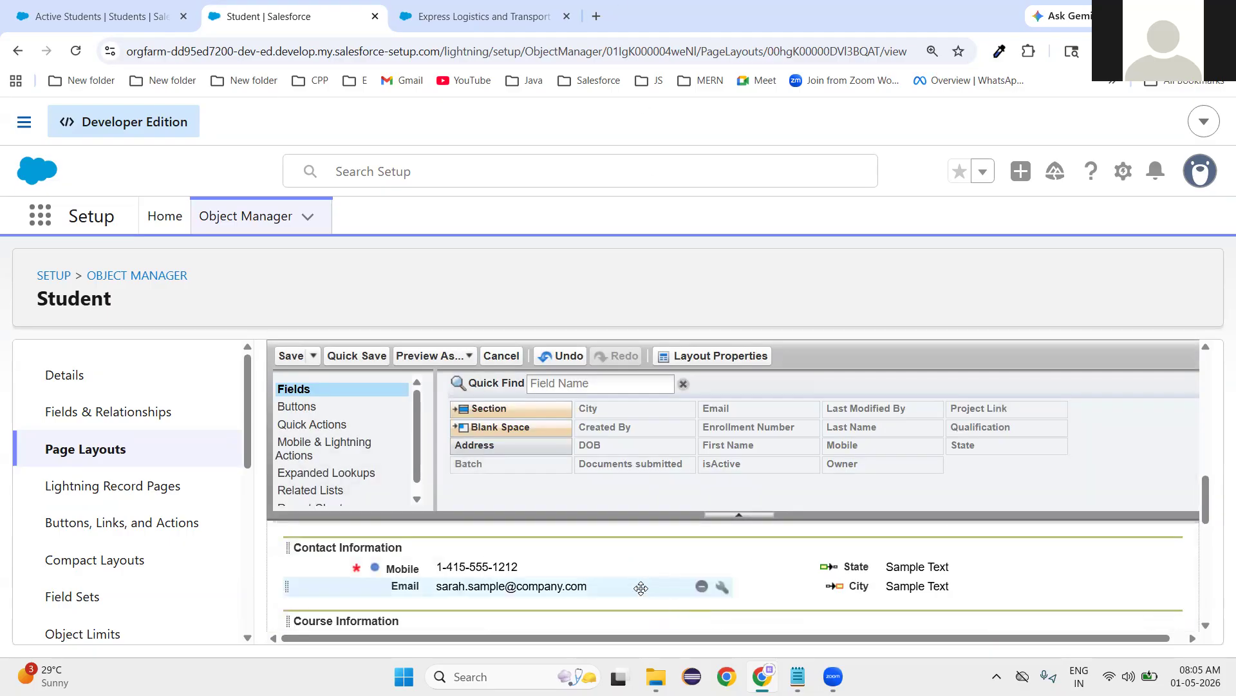
- Move Batch into the first column of Course Information and isActive into its second column
scroll(641, 588, "up", 1)
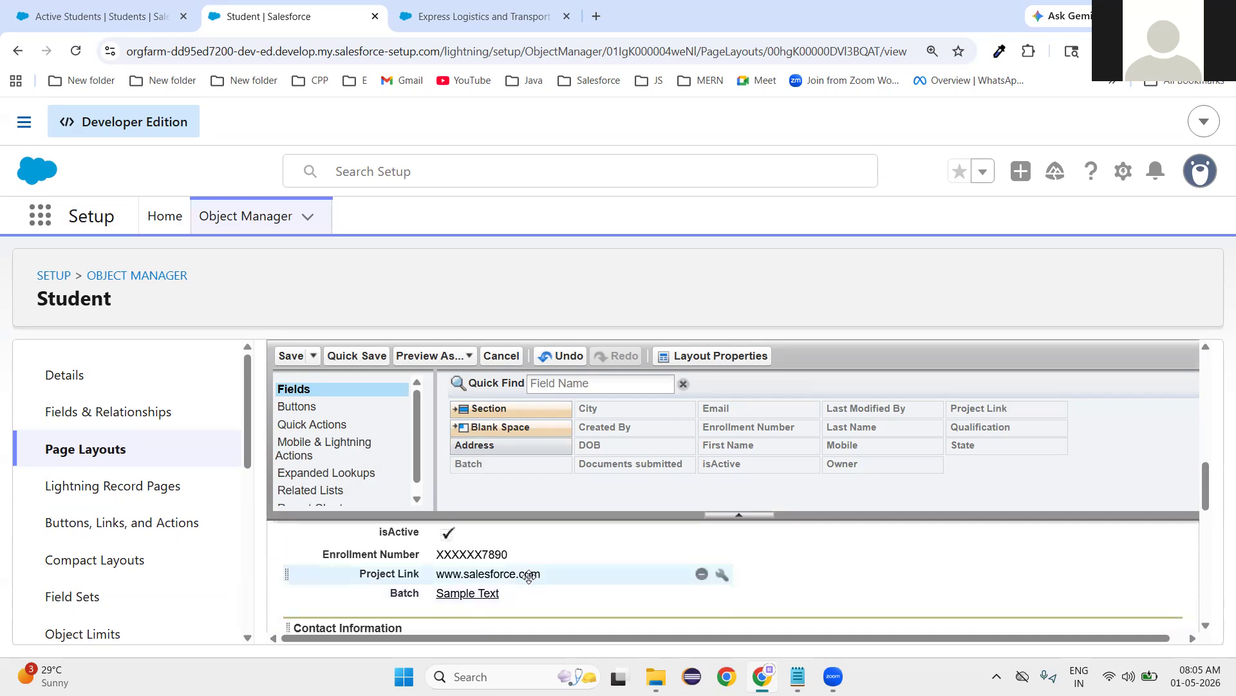
scroll(529, 577, "up", 1)
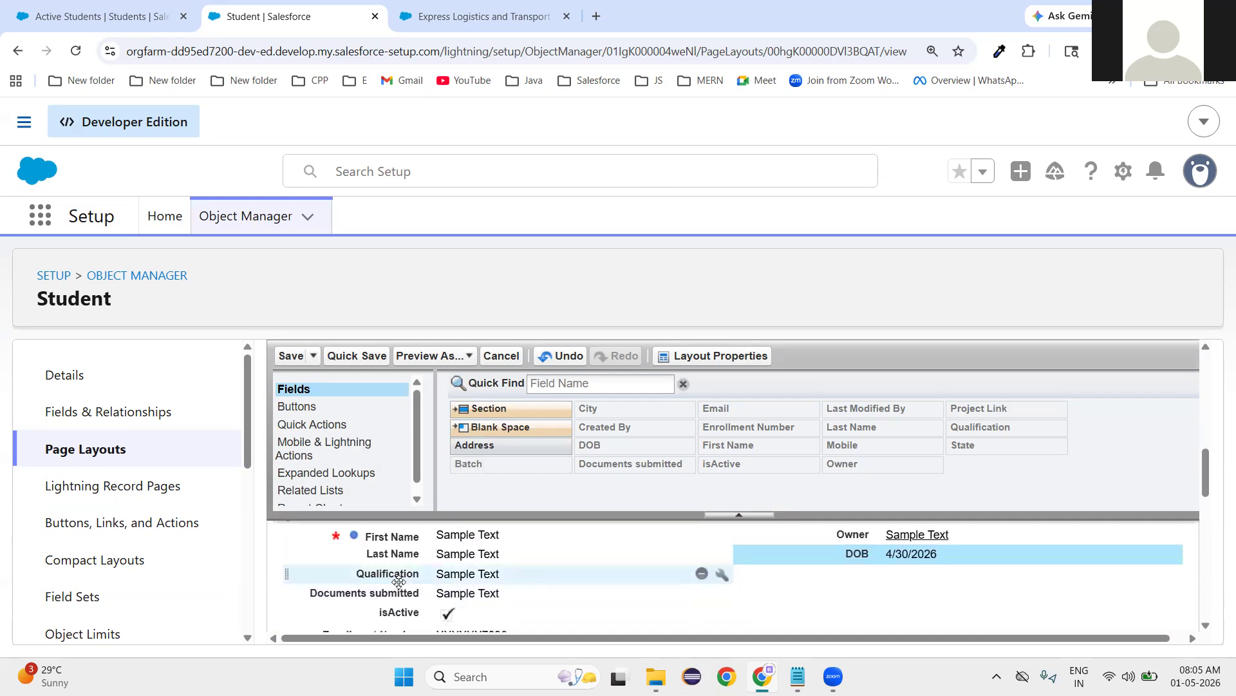
scroll(396, 605, "down", 1)
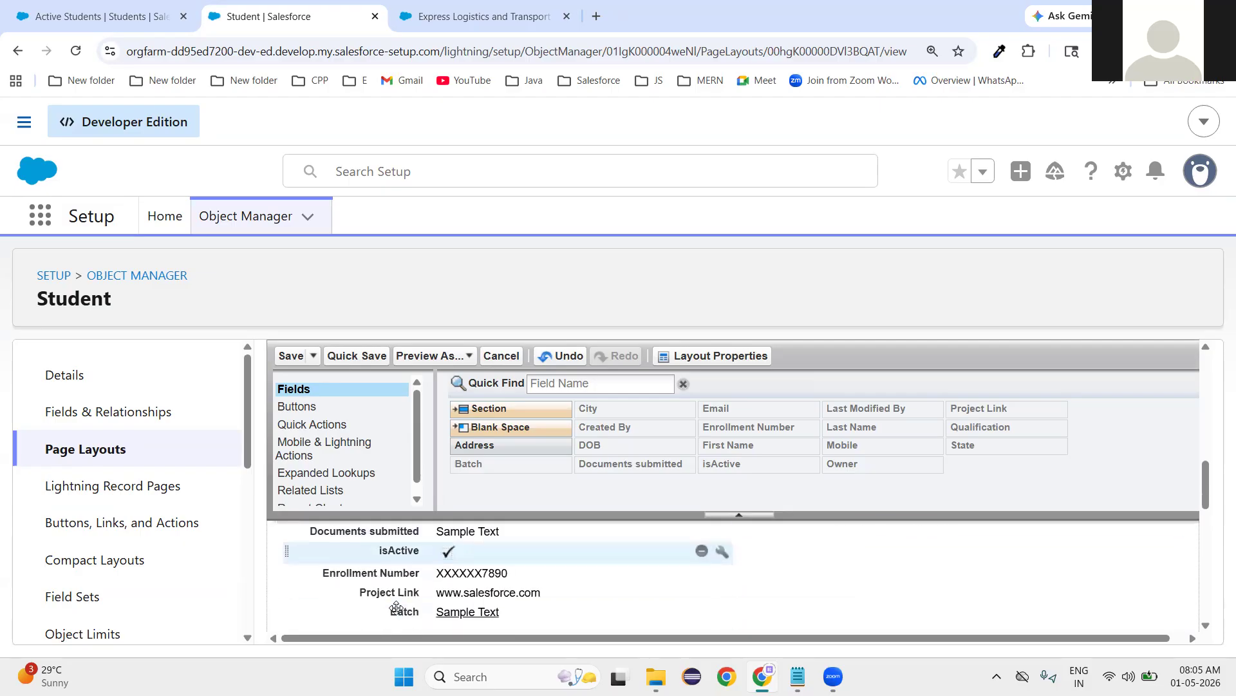
left_click_drag(404, 592, 374, 554)
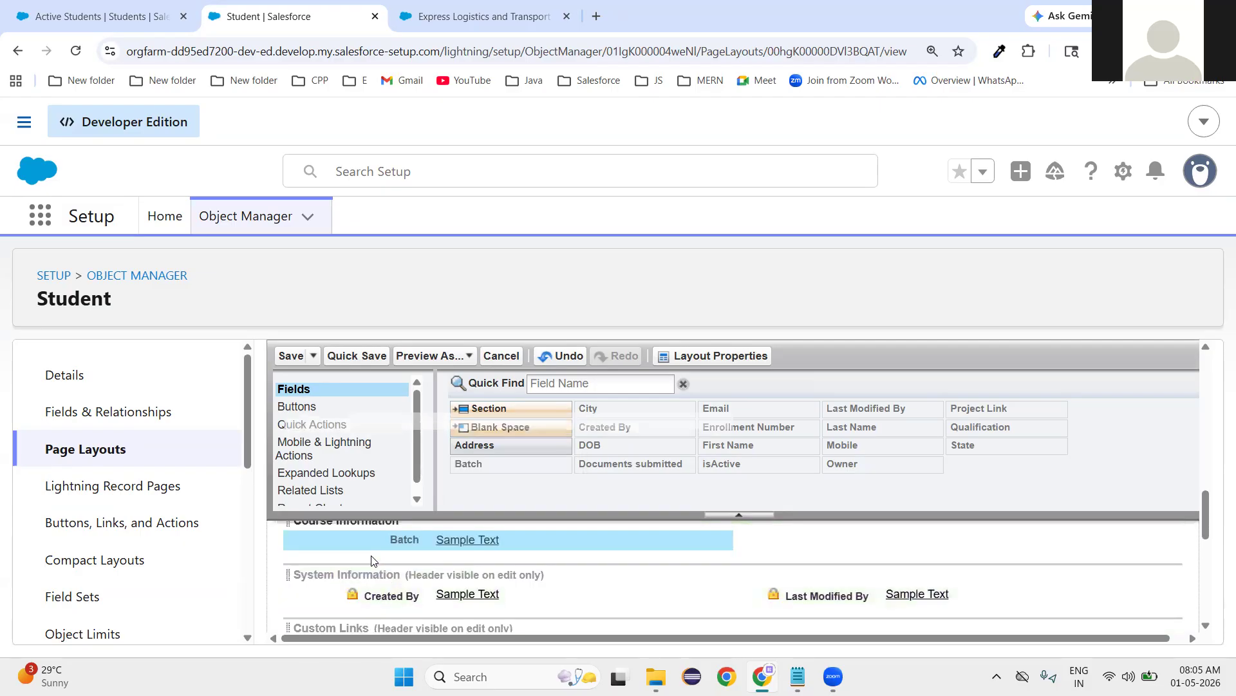
scroll(466, 570, "up", 2)
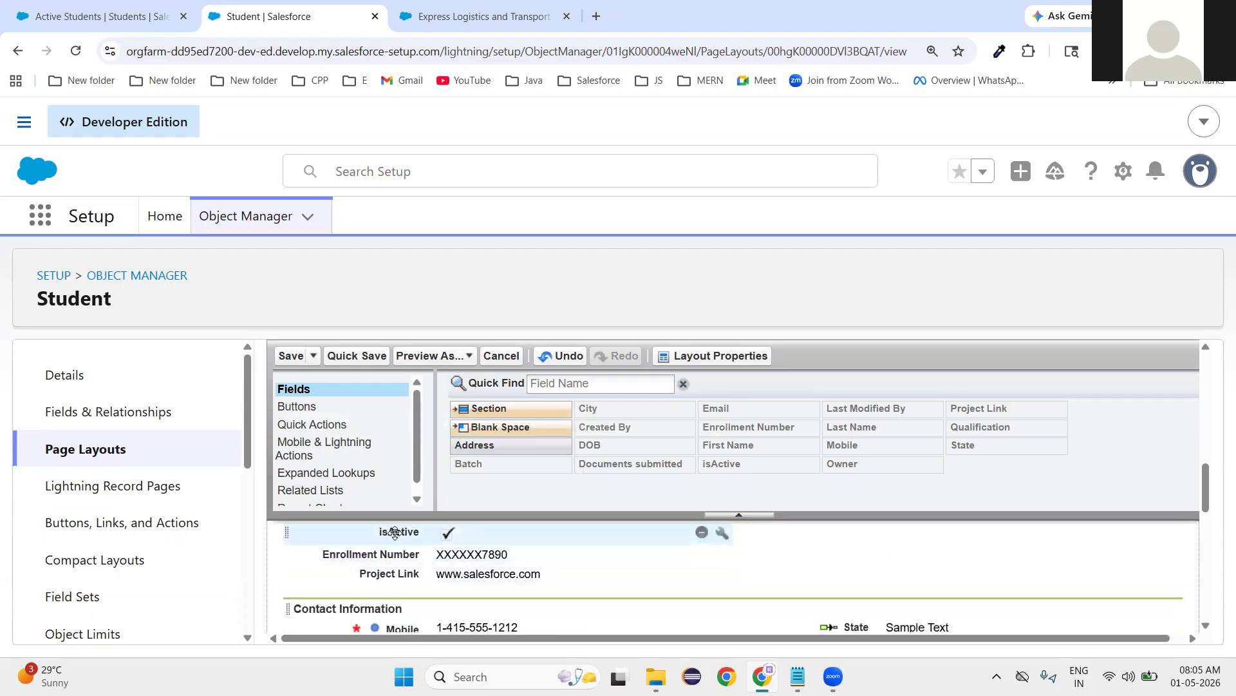
left_click_drag(407, 533, 851, 527)
- Place Enrollment Number below Batch and Qualification below isActive in the Course Information section
scroll(437, 591, "up", 3)
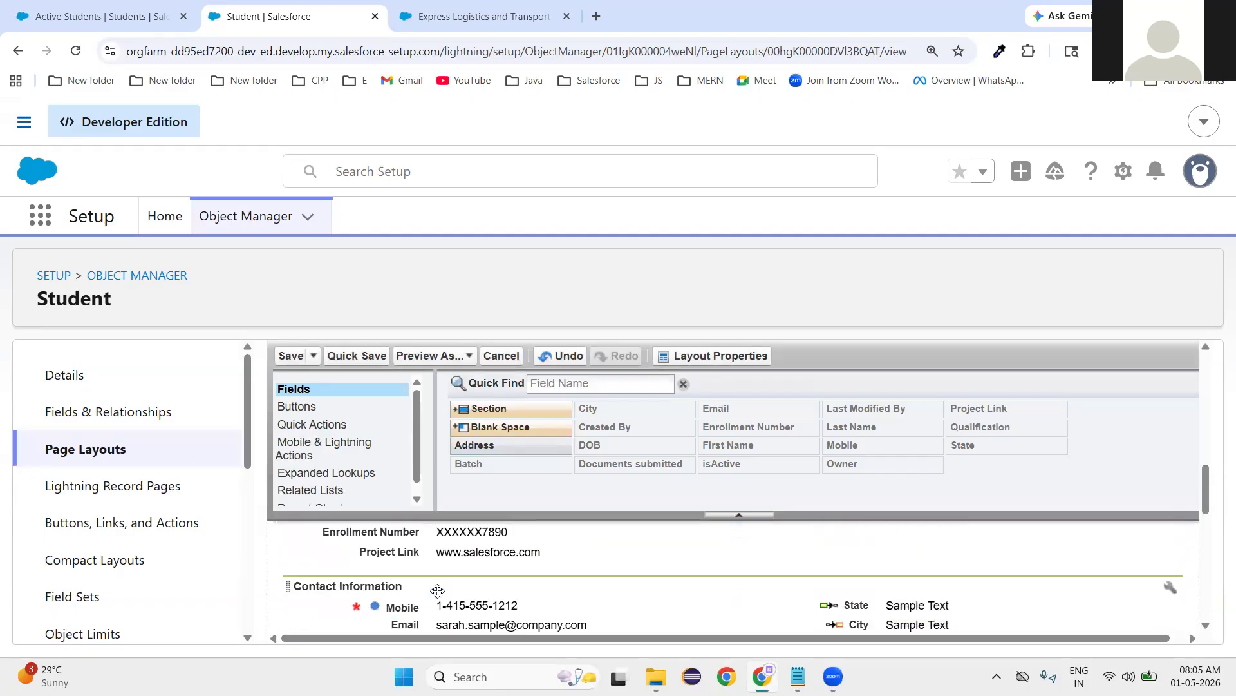
left_click_drag(391, 538, 443, 615)
scroll(627, 613, "up", 5)
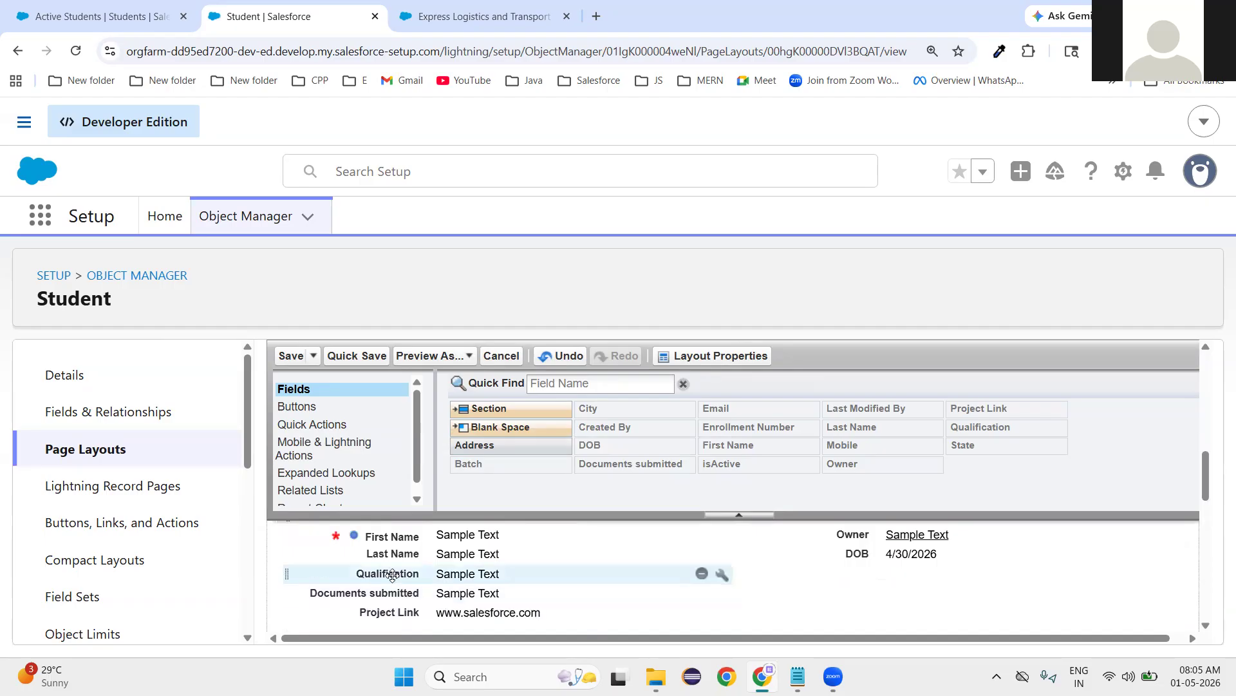
left_click_drag(392, 575, 844, 603)
- Remove the Documents submitted and Project Link fields from the Information section
scroll(622, 574, "up", 5)
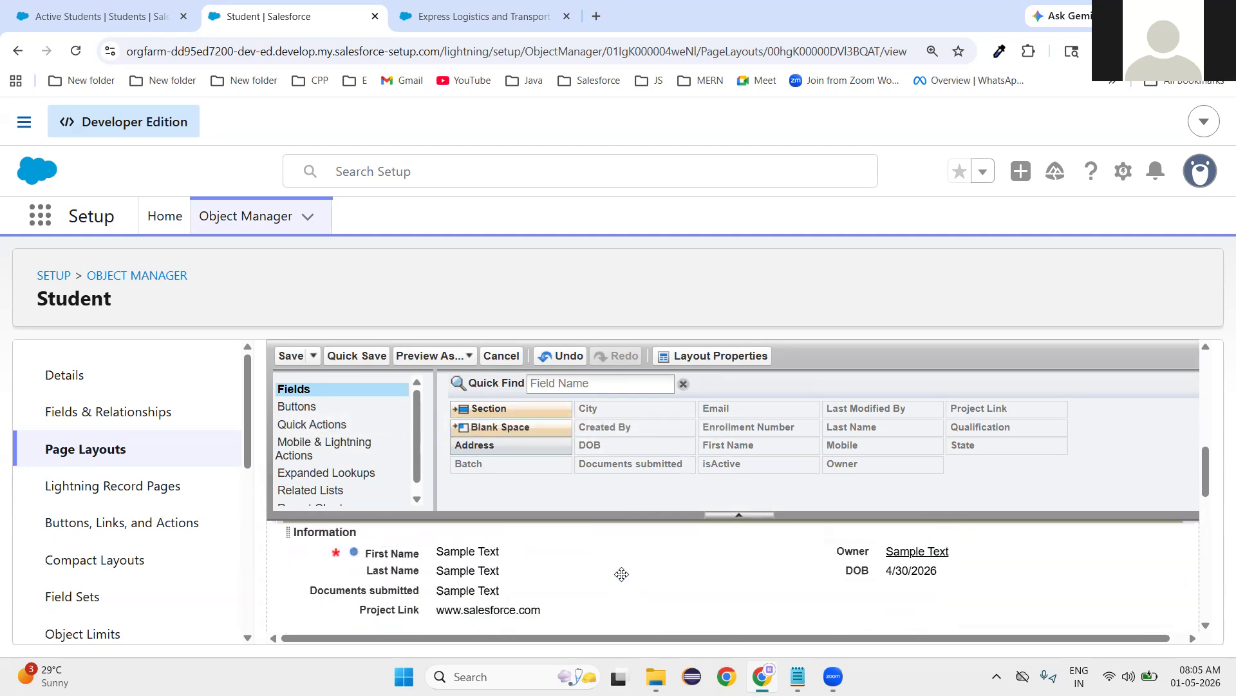
scroll(622, 579, "down", 3)
scroll(622, 576, "up", 1)
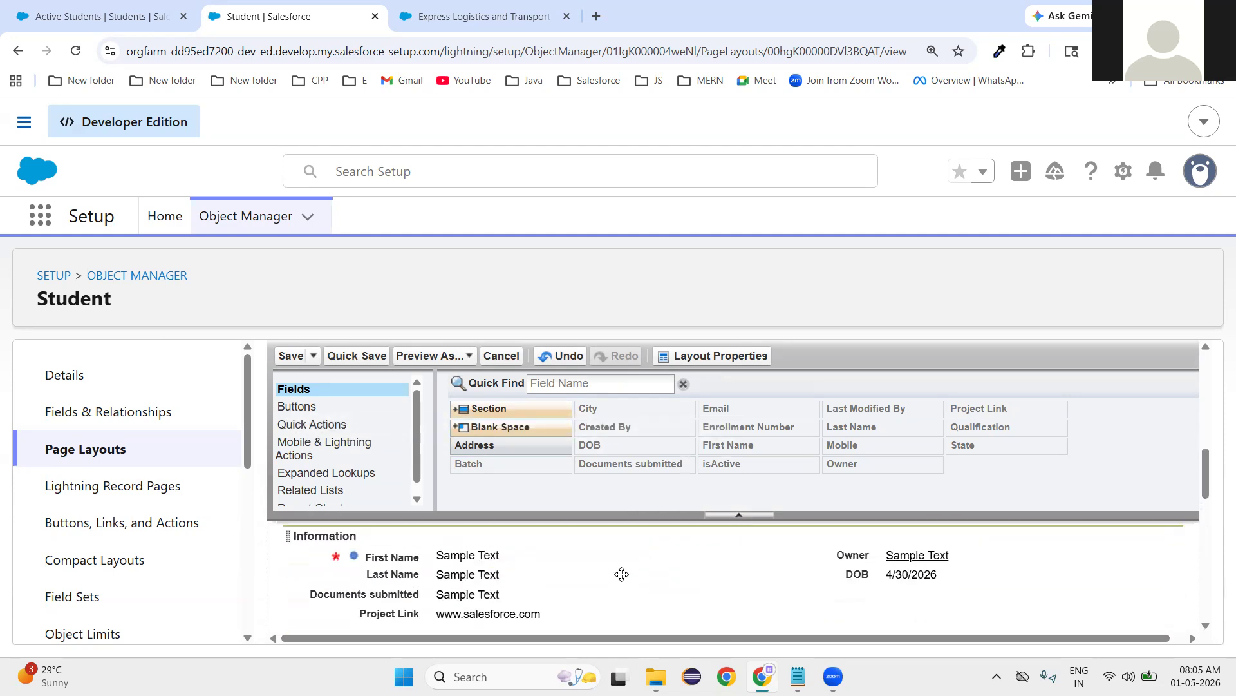
left_click_drag(393, 602, 640, 427)
left_click_drag(402, 594, 722, 428)
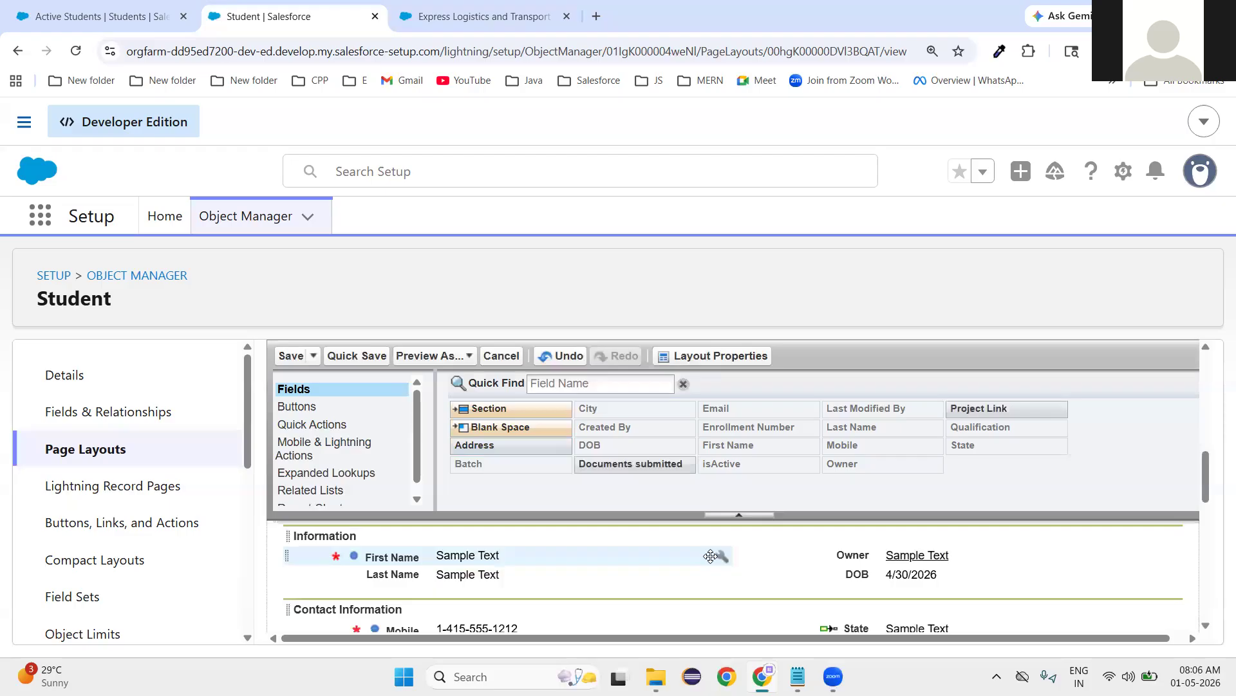
- Add a 2-Column section named Other Information below Course Information, with Detail Page and Edit Page headers and Left-Right tab order
scroll(711, 555, "down", 1)
scroll(712, 560, "down", 1)
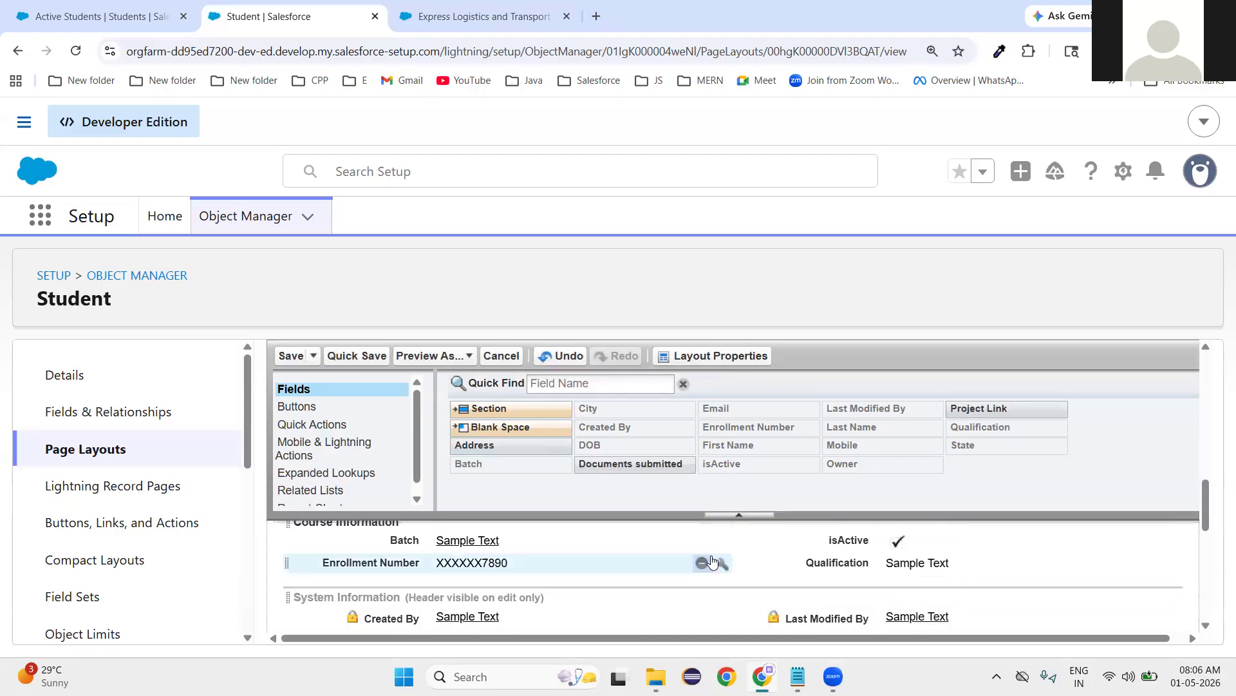
left_click_drag(490, 412, 386, 581)
left_click_drag(760, 402, 625, 398)
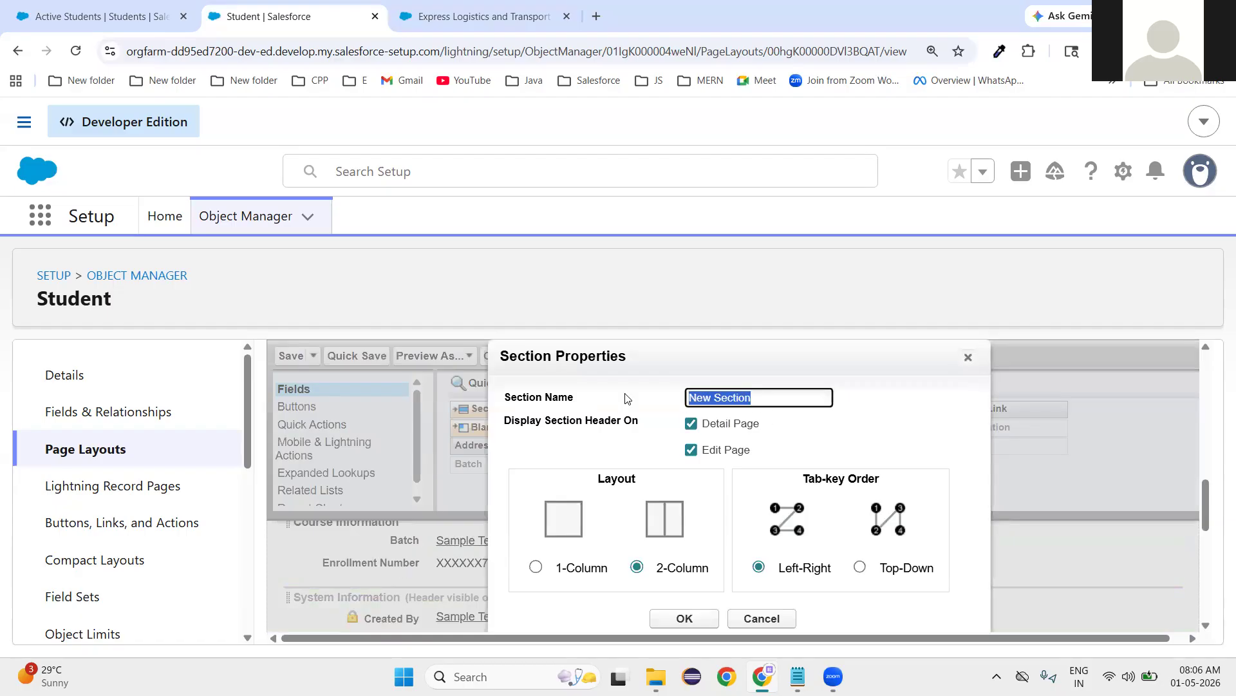
key("BackSpace")
type("Other")
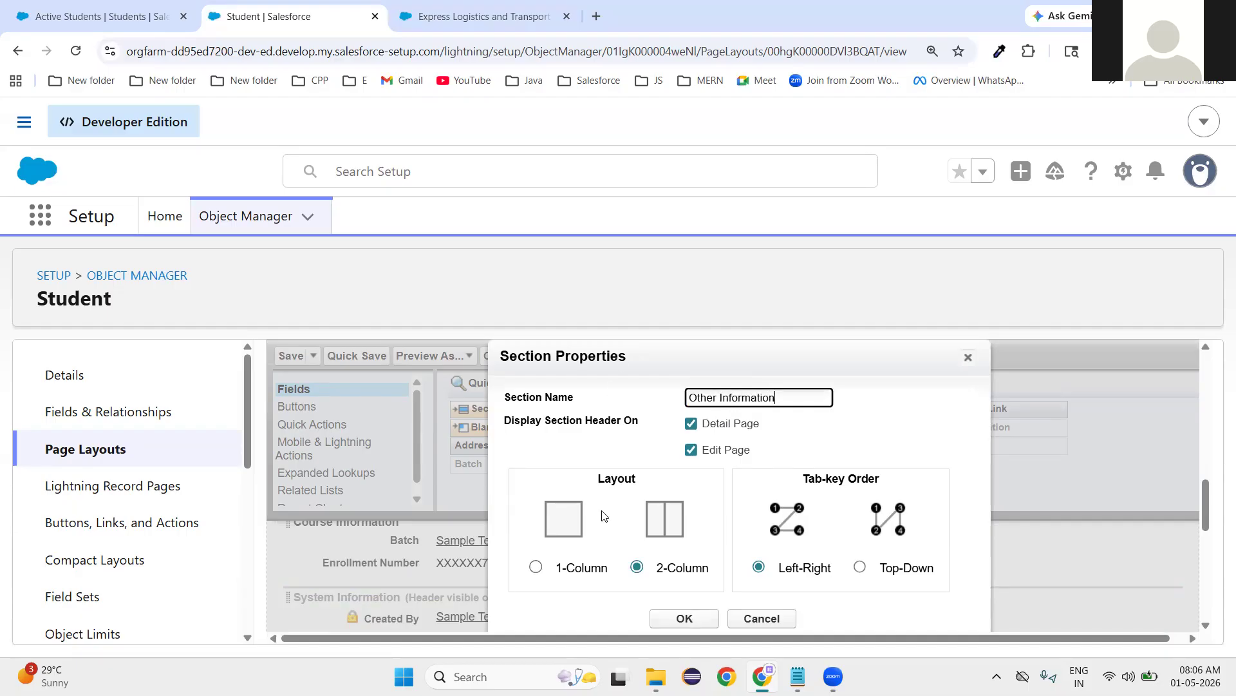
left_click(684, 617)
- Add Address and Project Link to the first column of Other Information and Documents submitted to its second column
left_click_drag(485, 437, 425, 617)
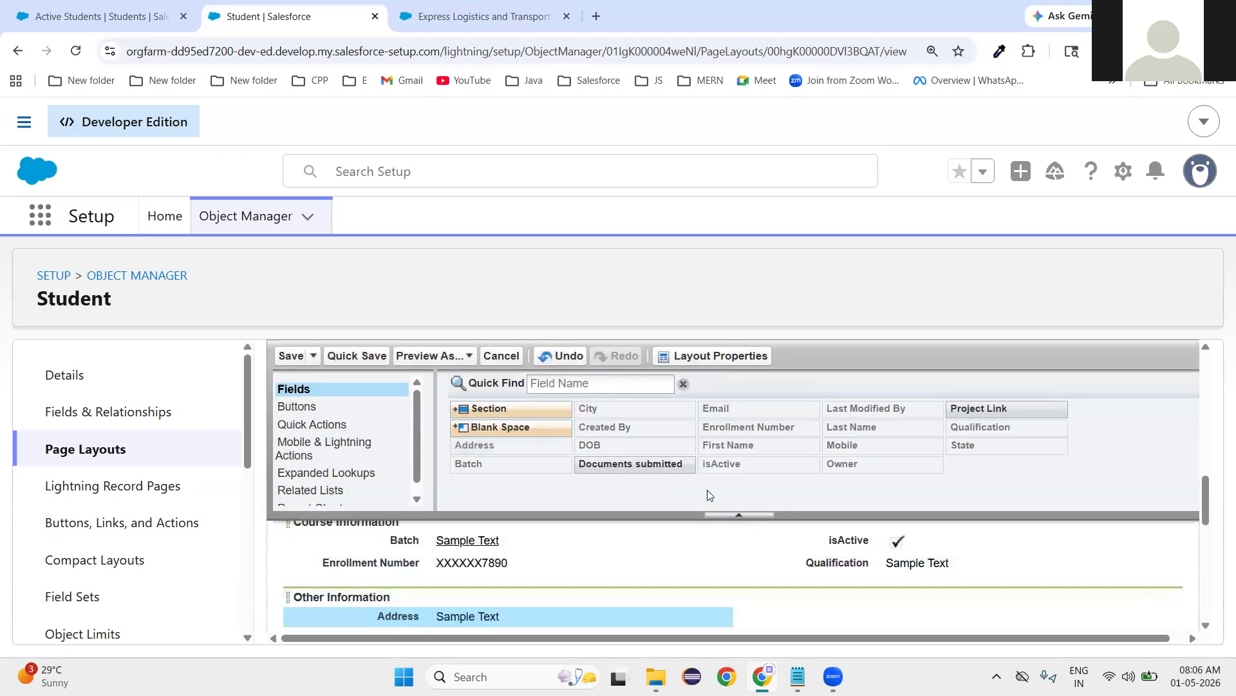
left_click_drag(979, 408, 419, 577)
left_click_drag(644, 464, 908, 573)
- Review the field arrangement in the Information, Contact Information, Course Information and Other Information sections of the Student layout
scroll(690, 604, "up", 3)
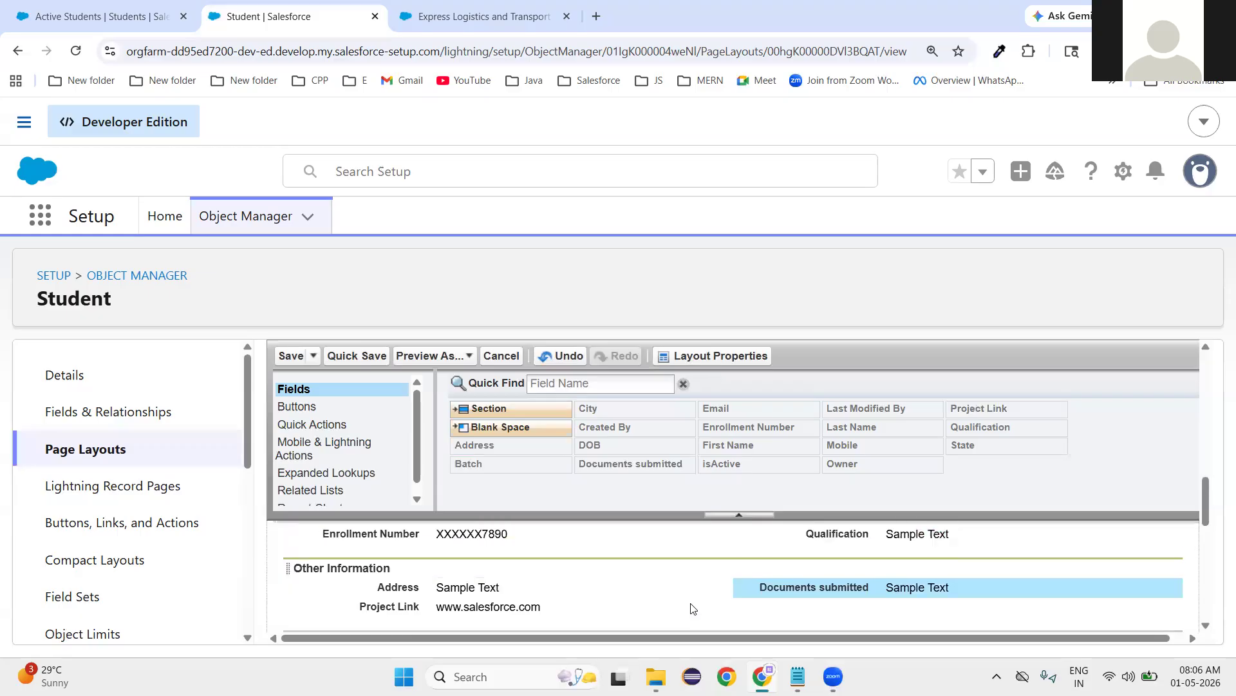
scroll(690, 604, "up", 5)
scroll(690, 604, "down", 3)
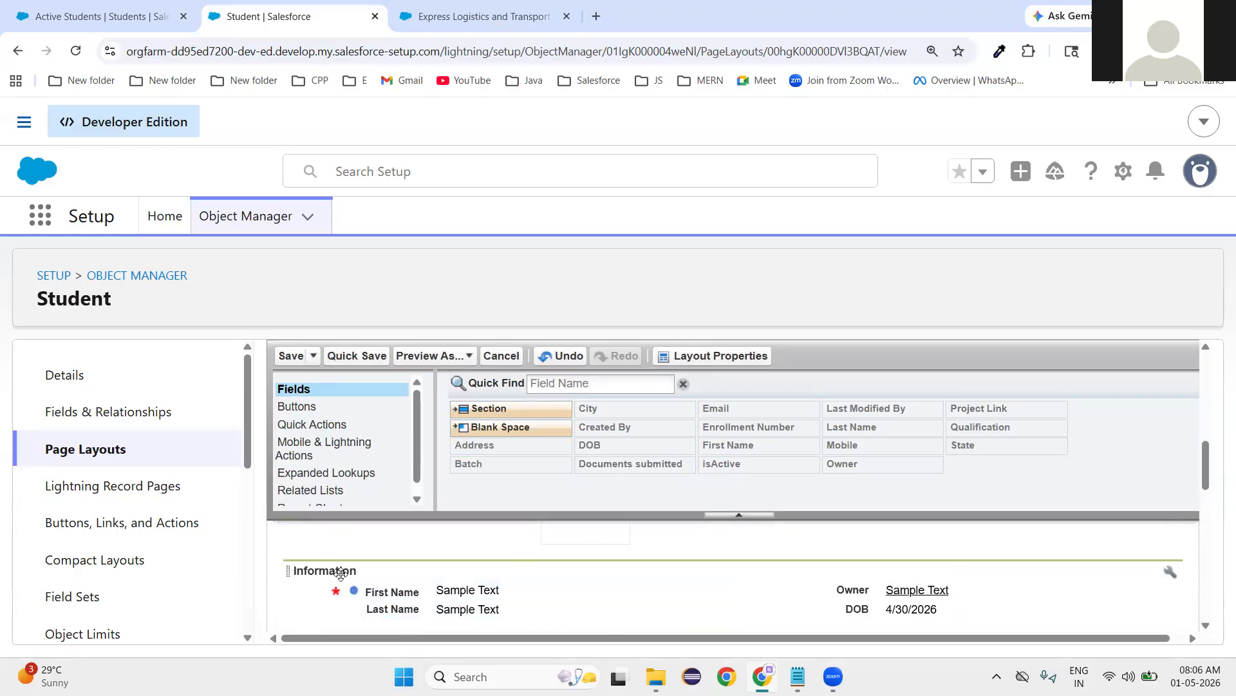
scroll(341, 573, "down", 3)
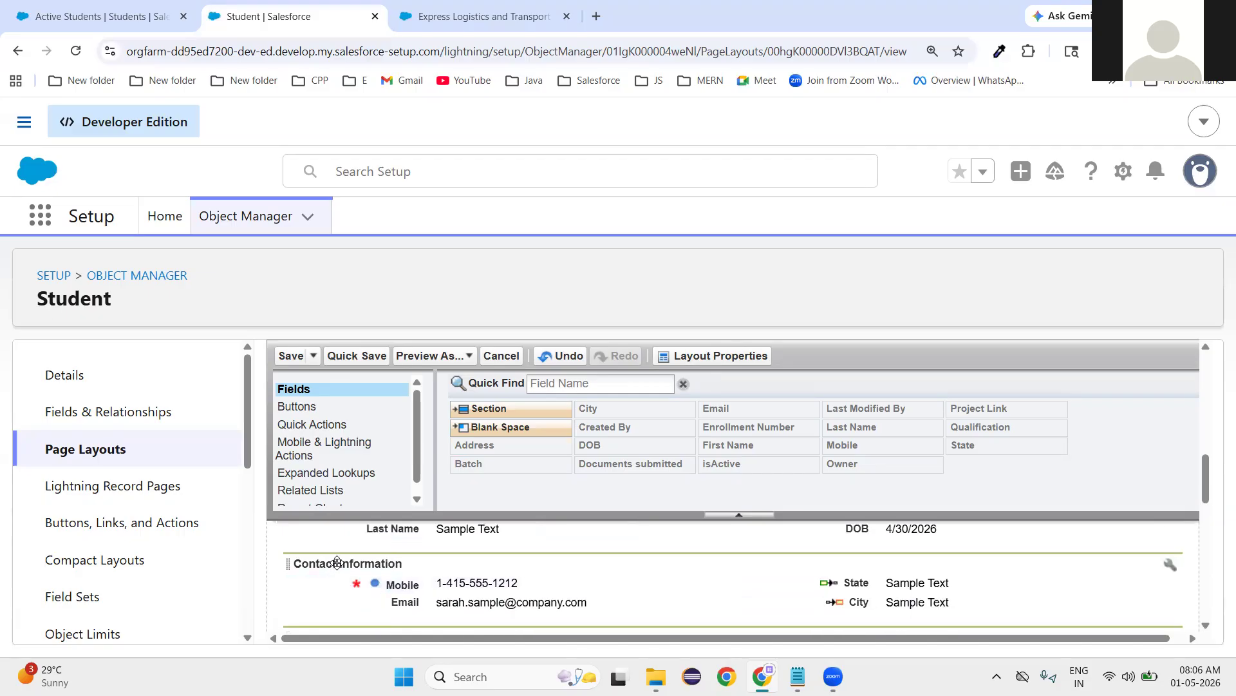
scroll(337, 567, "down", 2)
scroll(336, 561, "down", 3)
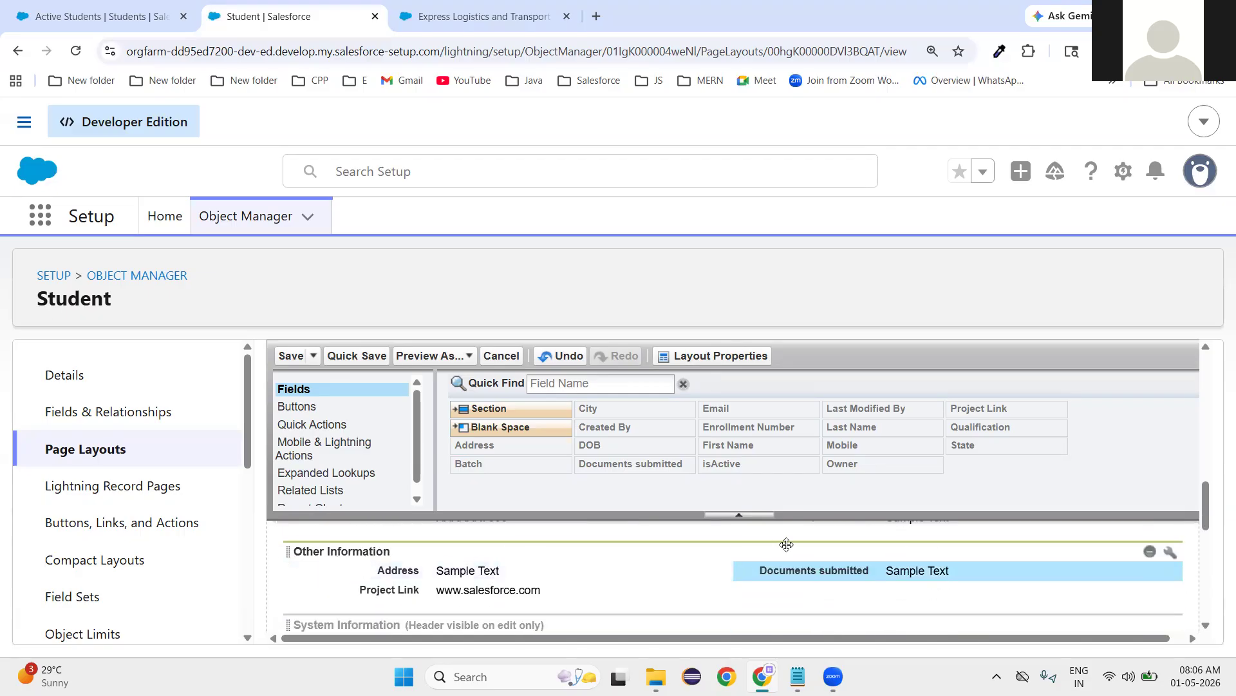
left_click(739, 516)
scroll(422, 508, "down", 1)
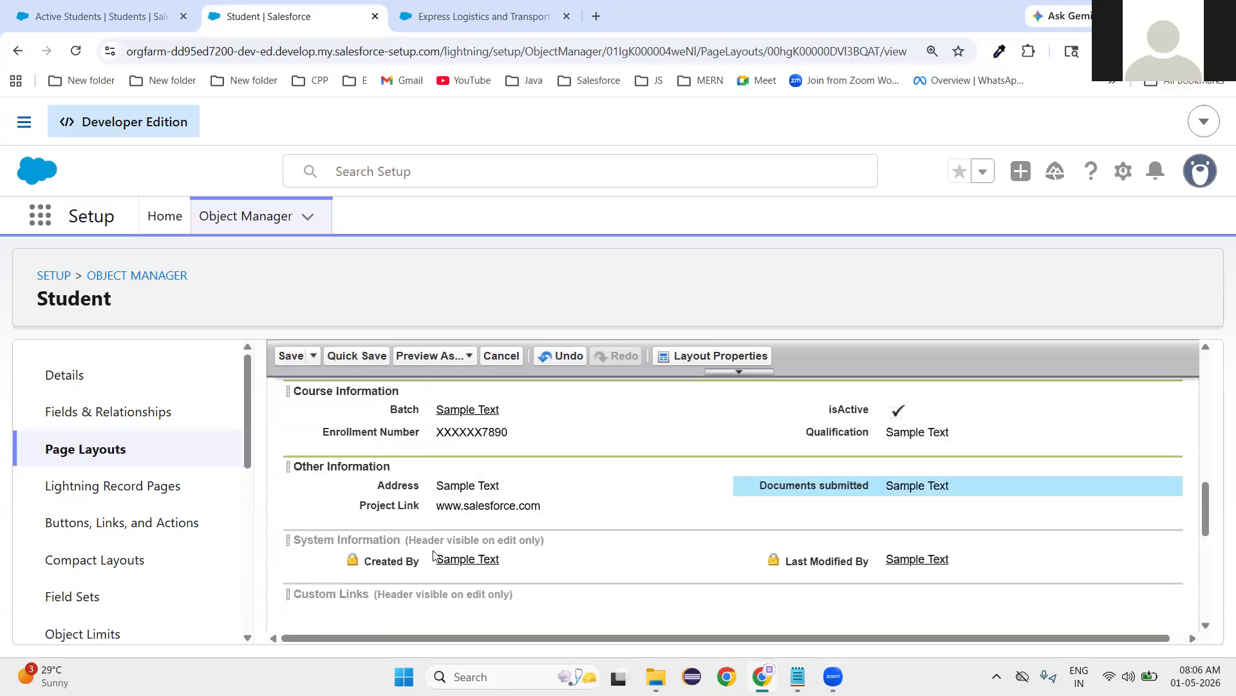
scroll(422, 507, "up", 1)
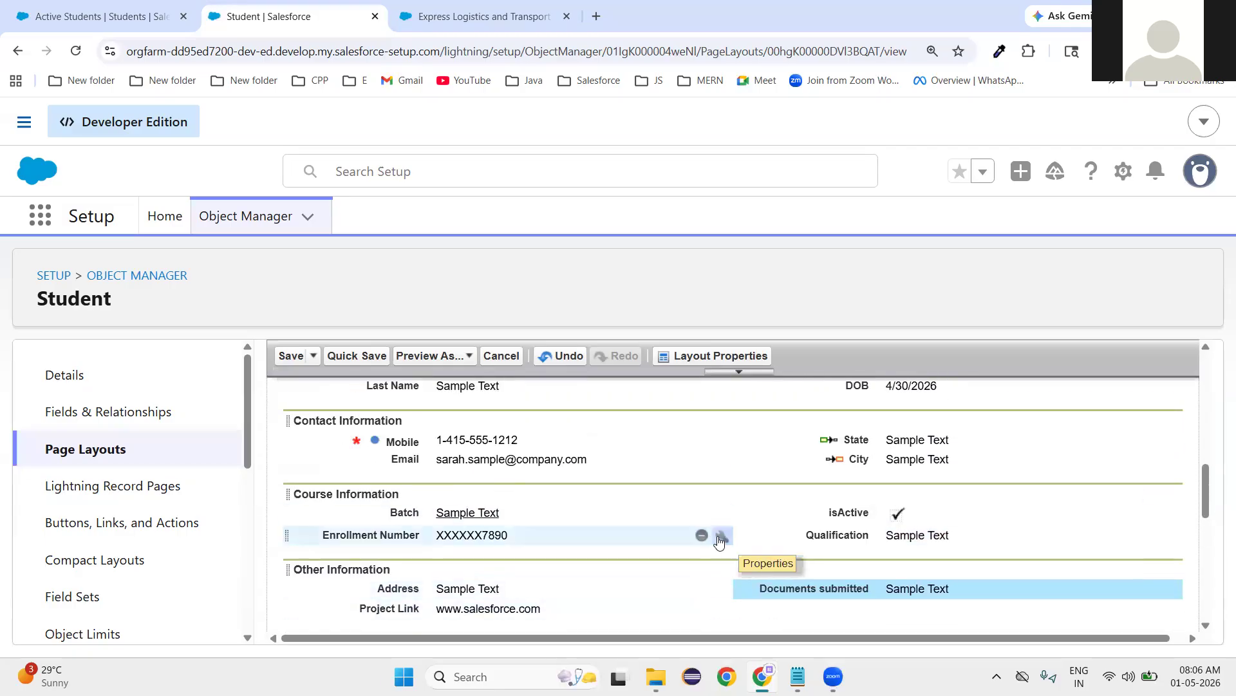
scroll(720, 542, "up", 2)
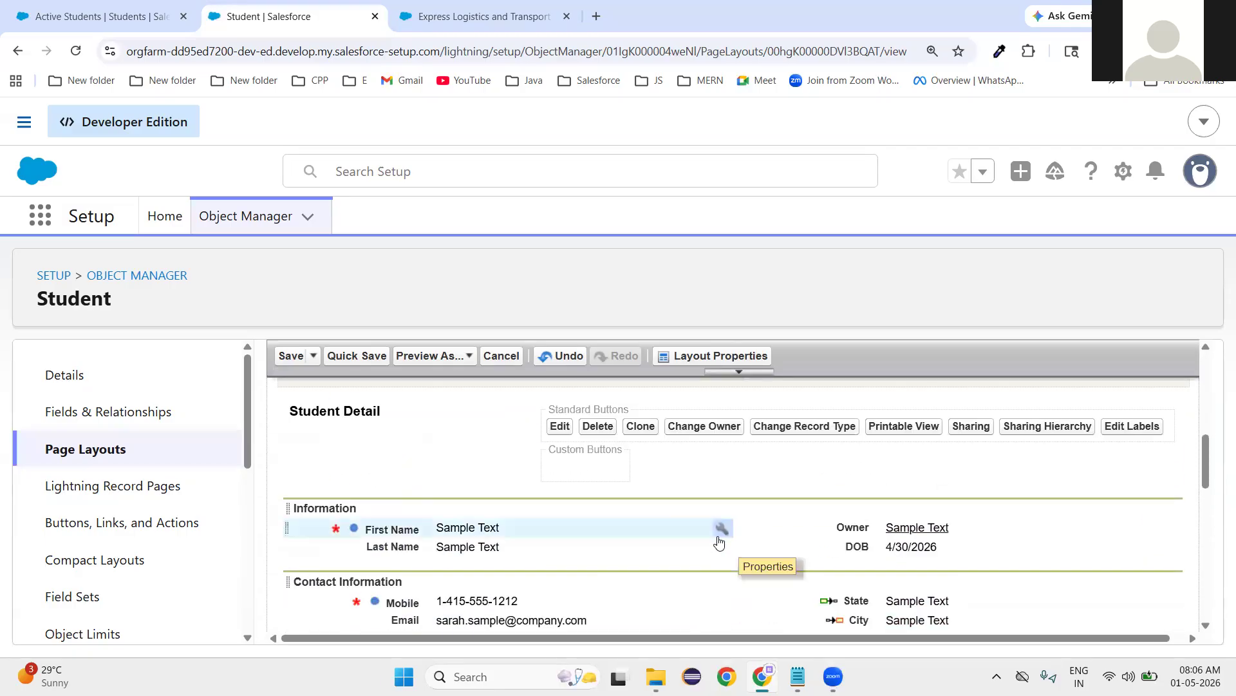
scroll(579, 463, "up", 2)
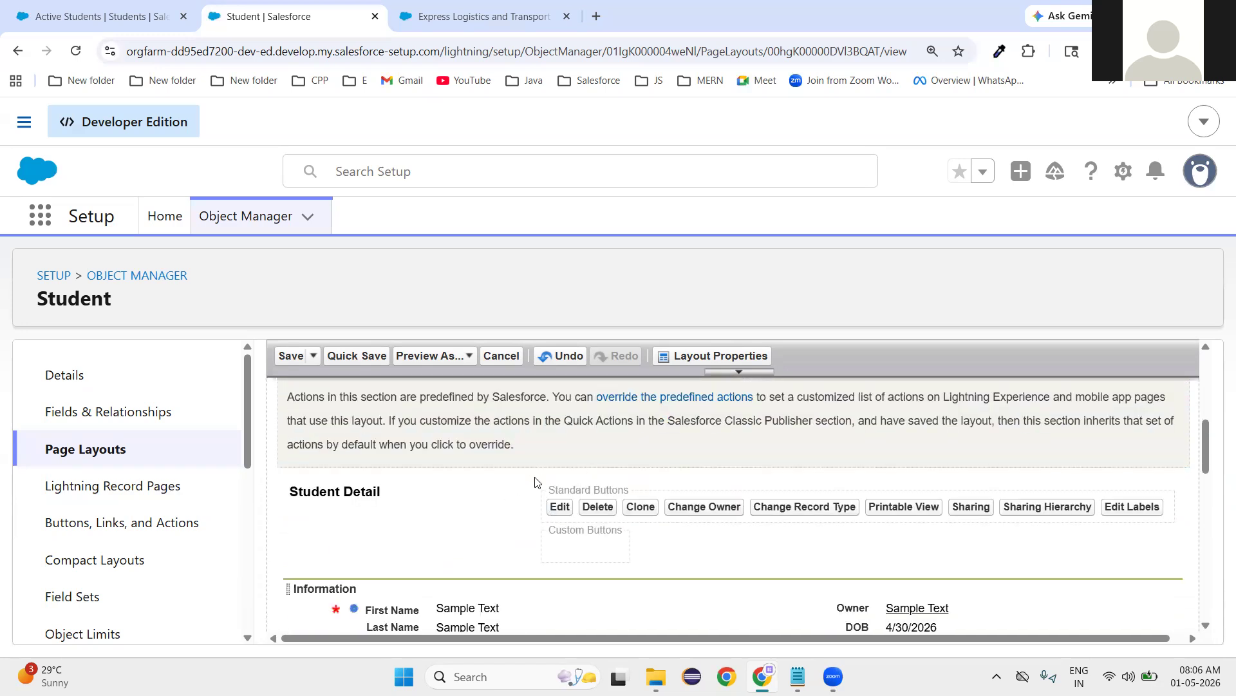
- Check the rest of the Student layout down to its related lists and save the layout
scroll(547, 517, "down", 6)
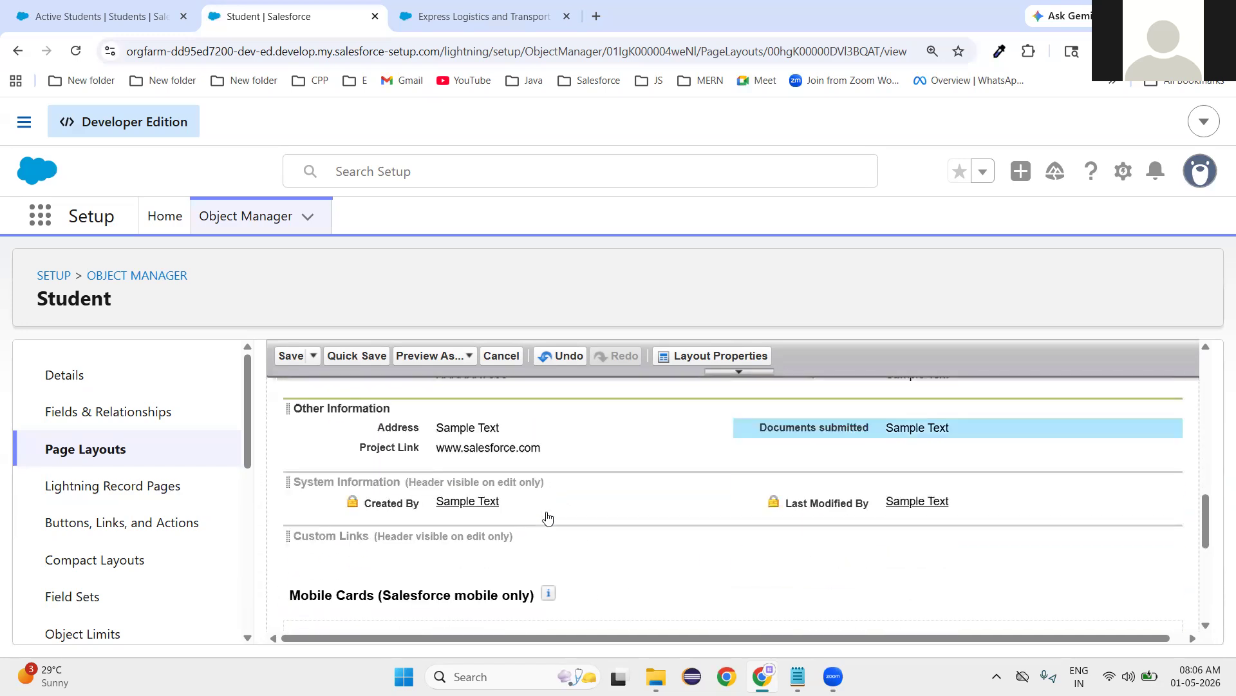
scroll(314, 514, "down", 3)
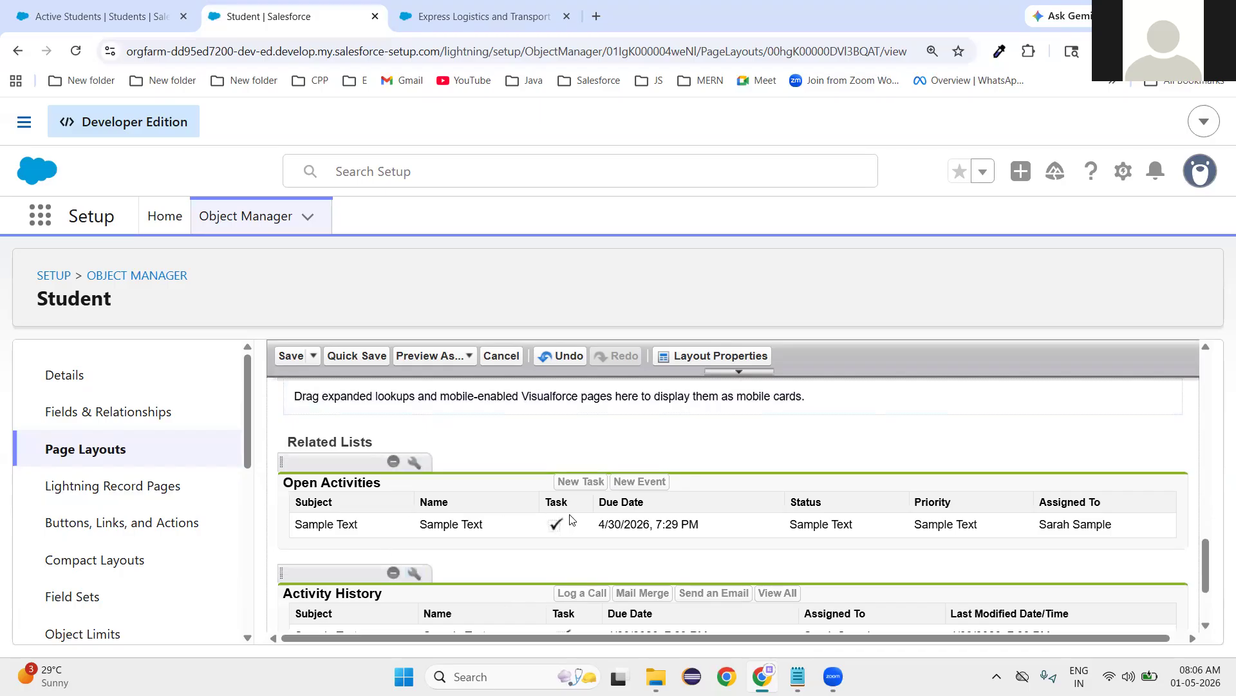
scroll(570, 519, "down", 2)
scroll(570, 519, "up", 10)
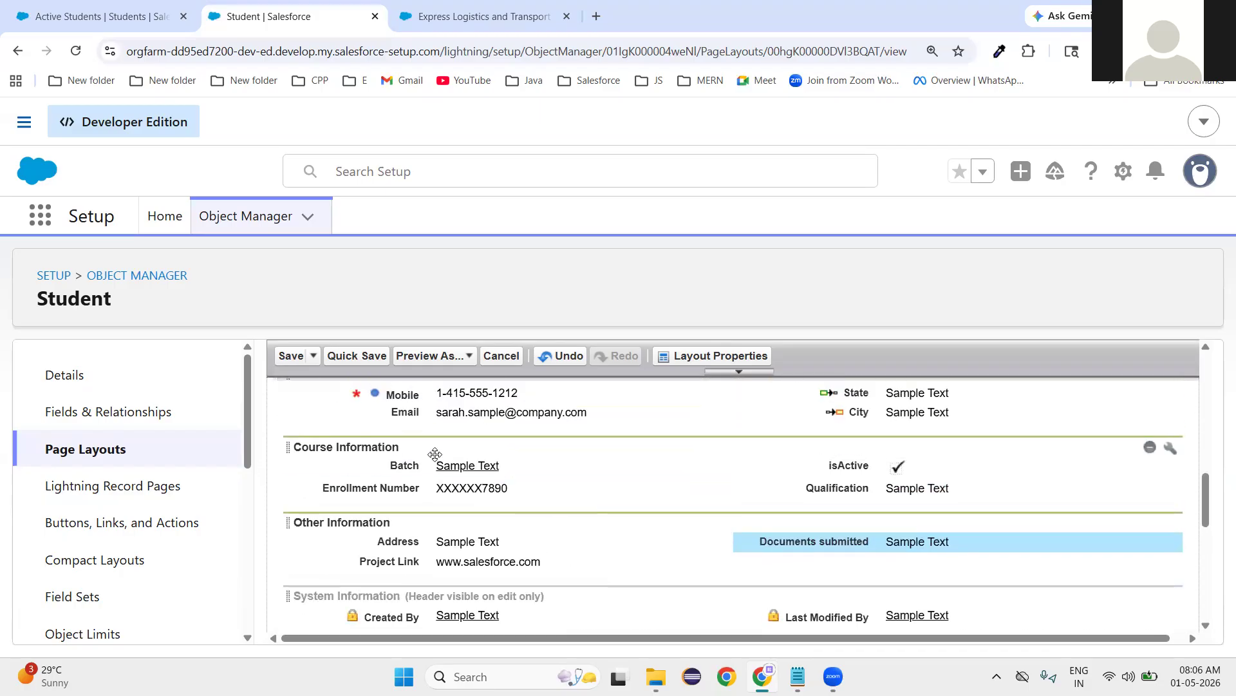
scroll(385, 442, "up", 1)
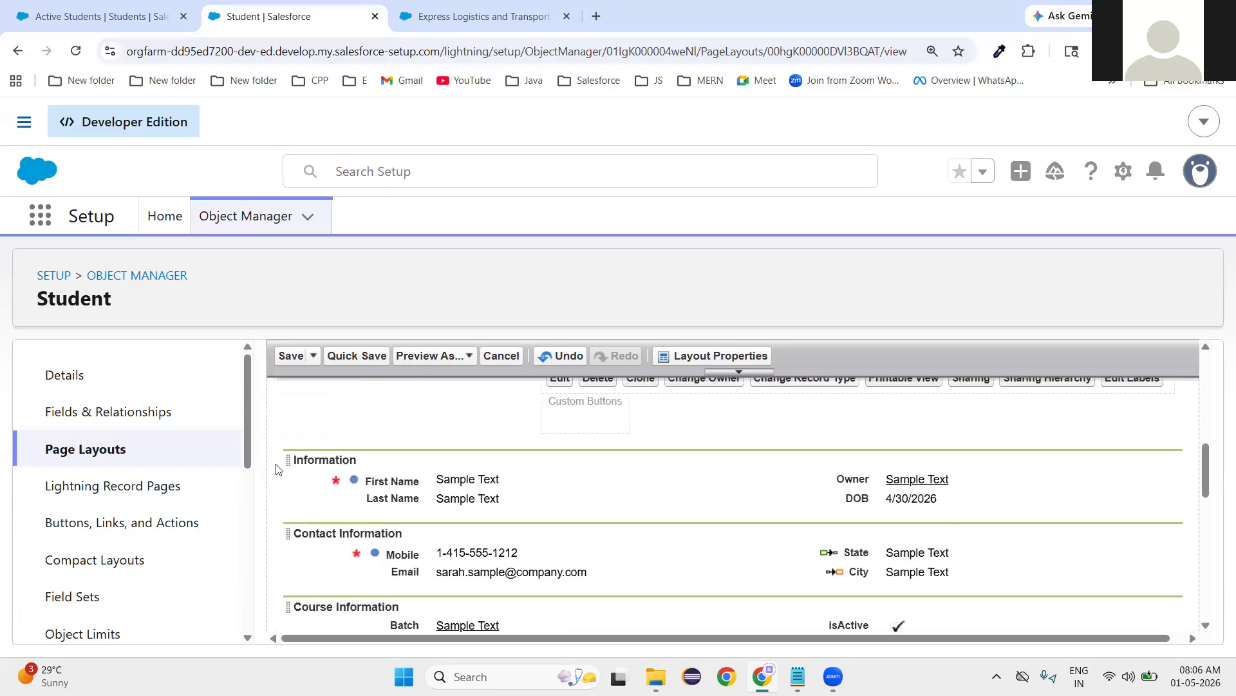
left_click(290, 356)
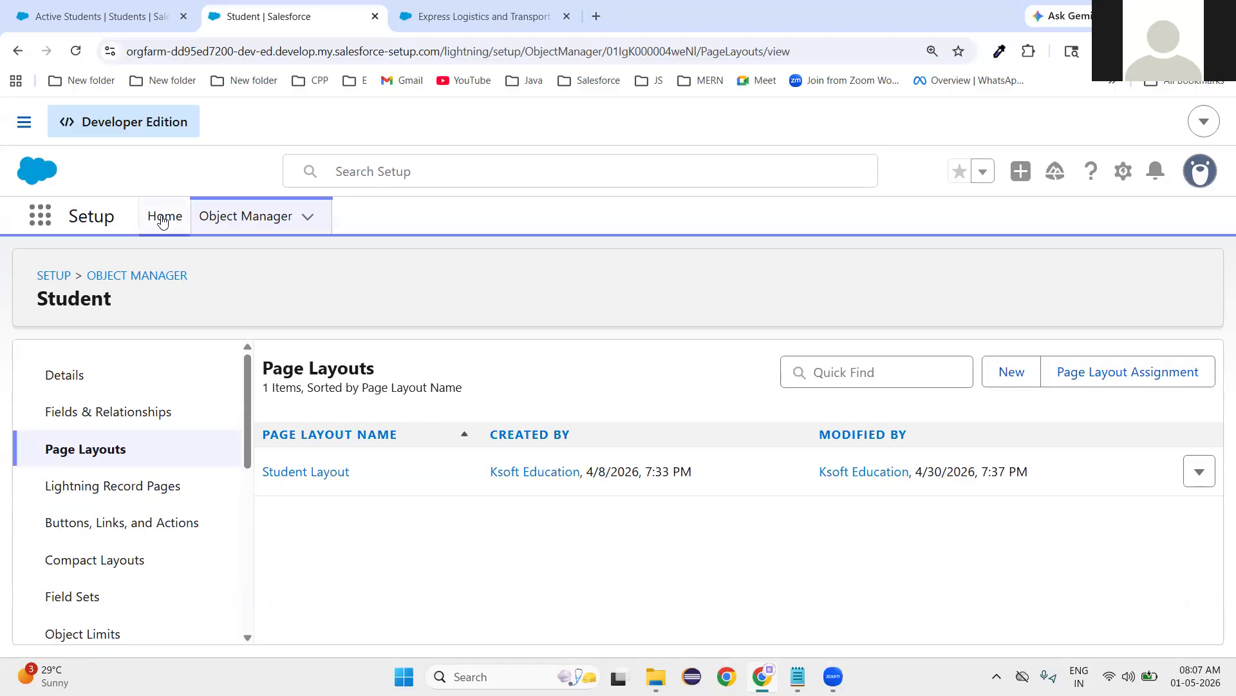
- Refresh the Active Students list, check the layout of the New Student form after reloading it, and close the form
left_click(97, 16)
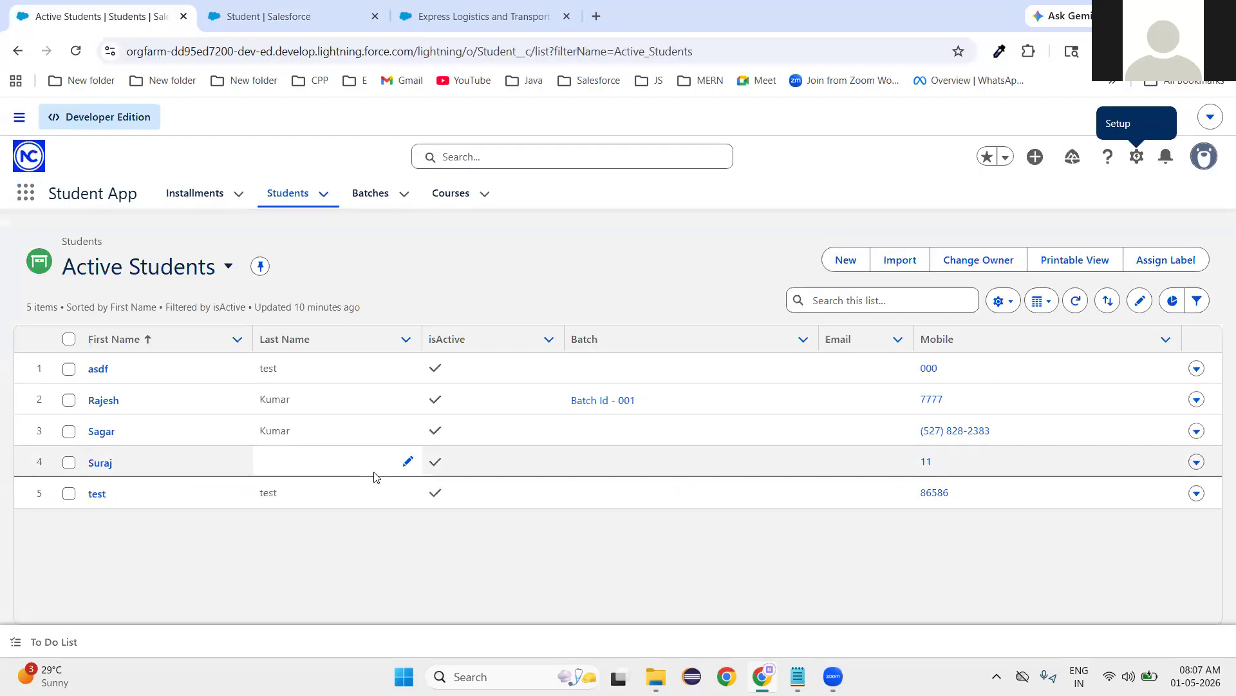
left_click(75, 50)
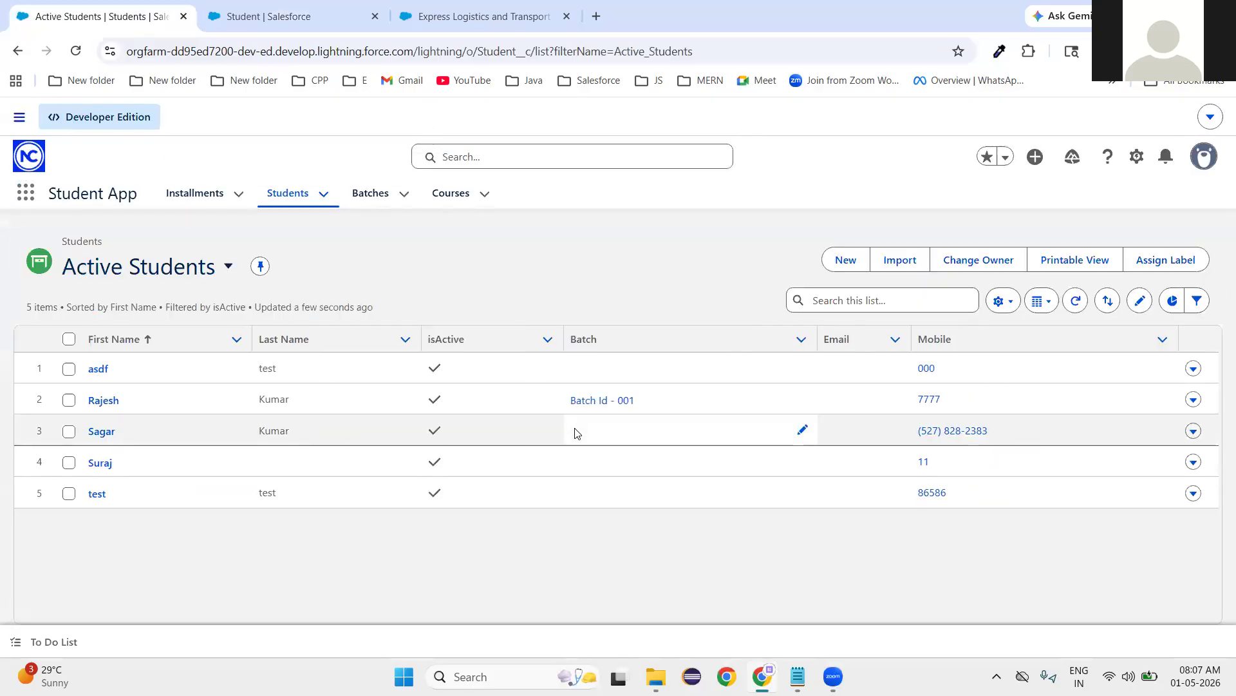
left_click(846, 259)
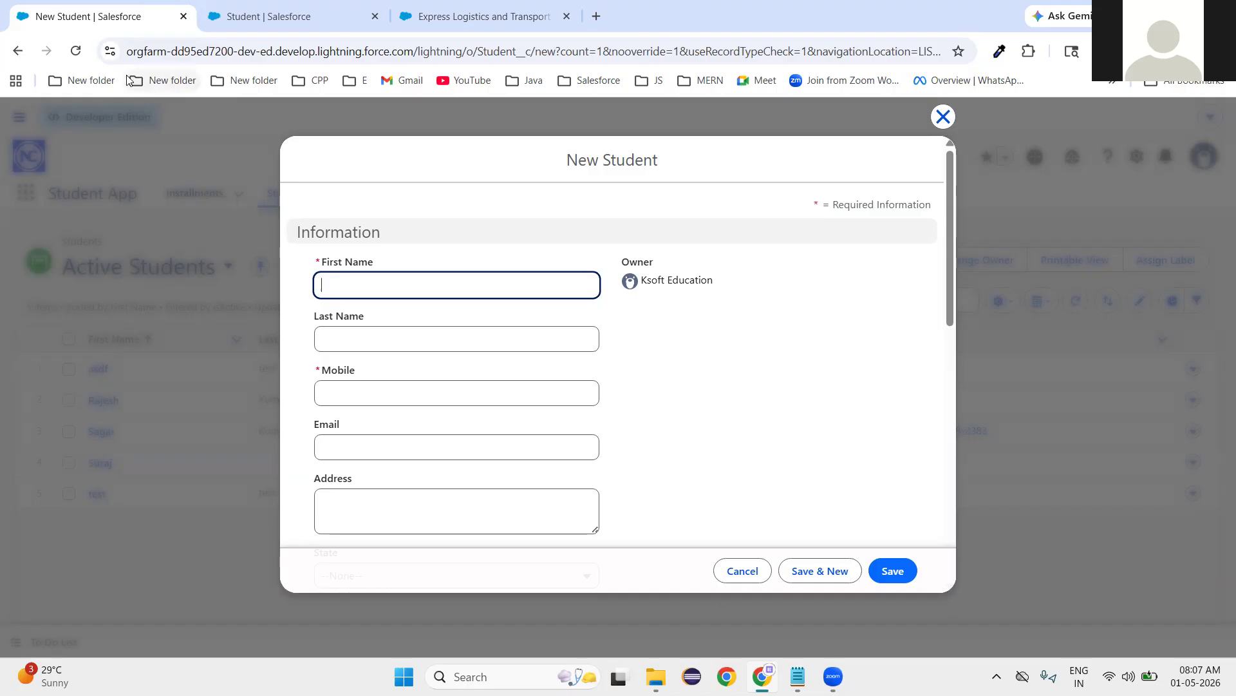
left_click(76, 52)
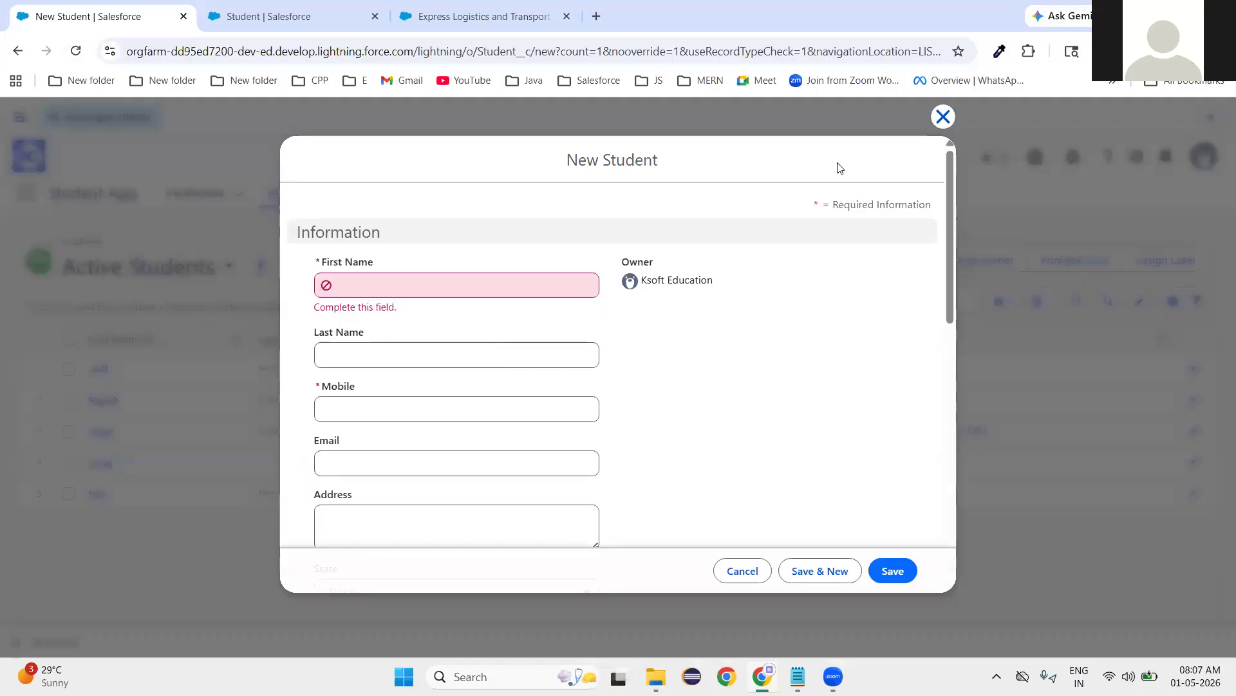
left_click(941, 116)
- Open Salesforce Classic in a separate browser tab and switch to it
left_click(1204, 156)
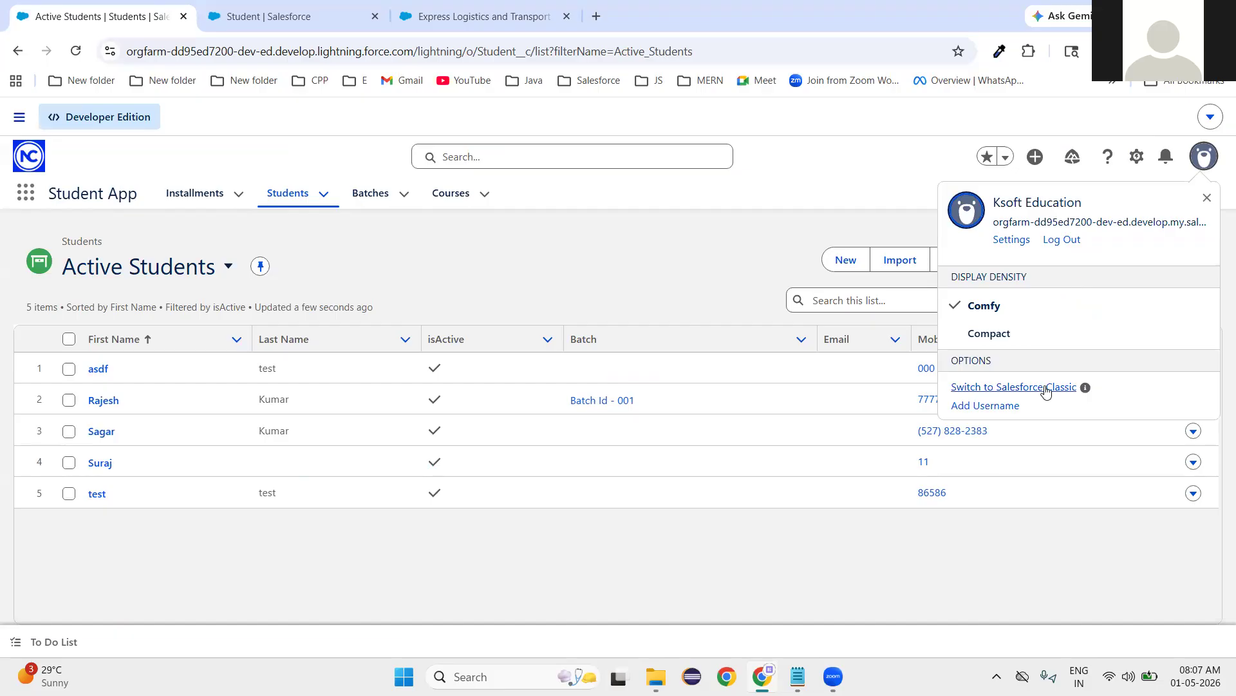
right_click(1045, 390)
left_click(945, 413)
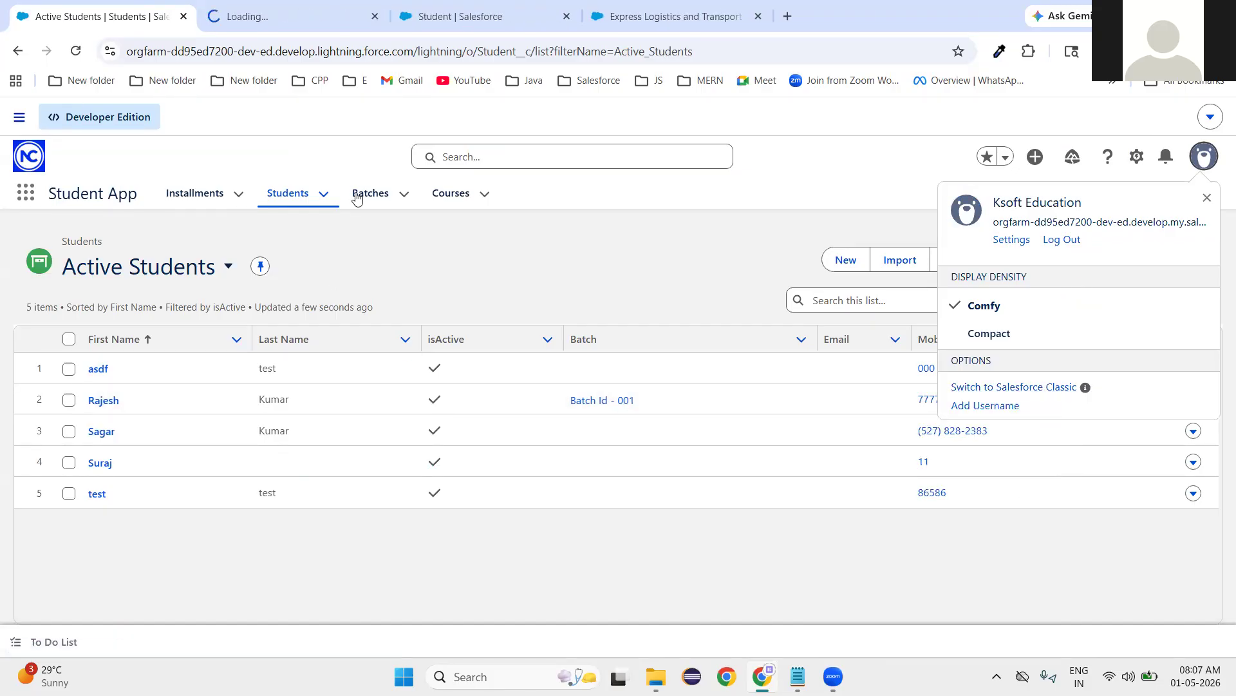
left_click(287, 20)
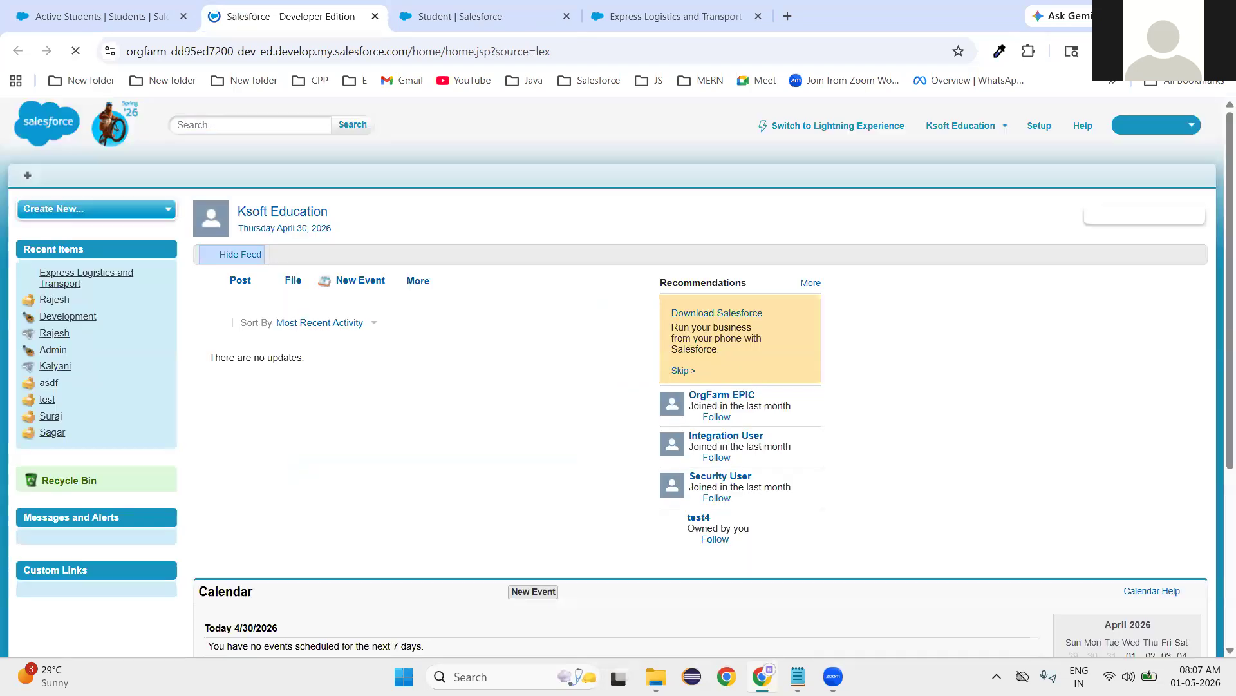
- Open Students from the list of all tabs in Salesforce Classic and start a new student record
left_click(29, 175)
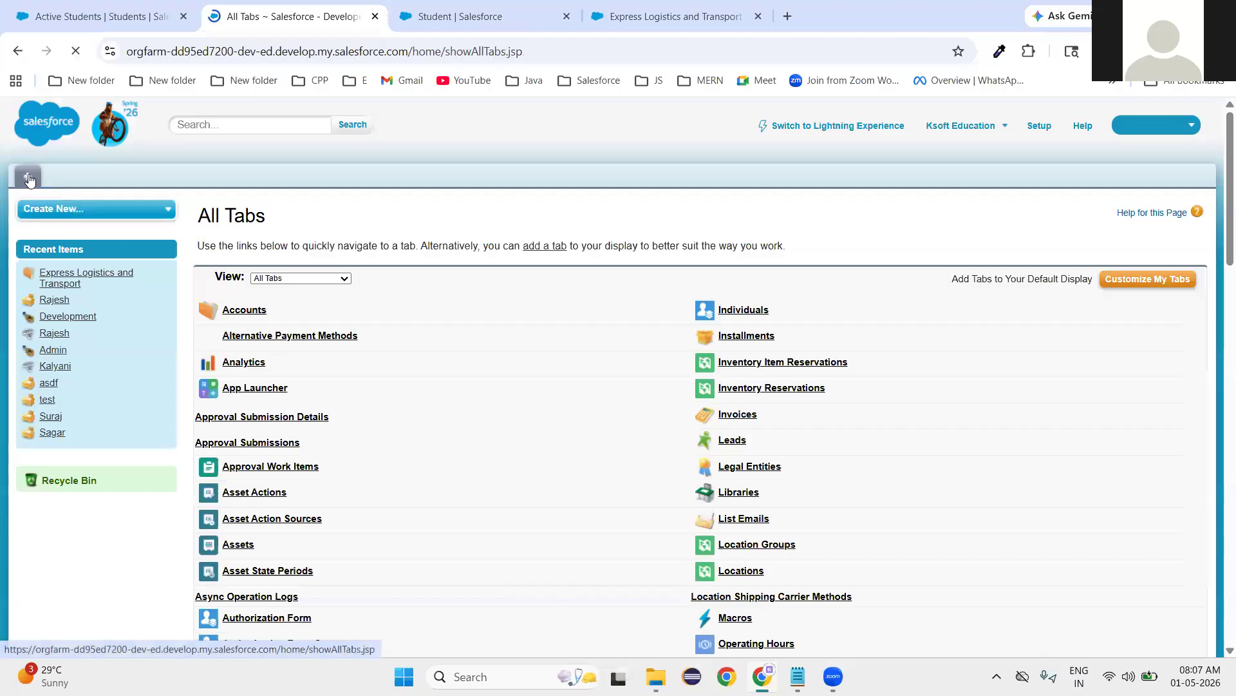
scroll(450, 538, "down", 5)
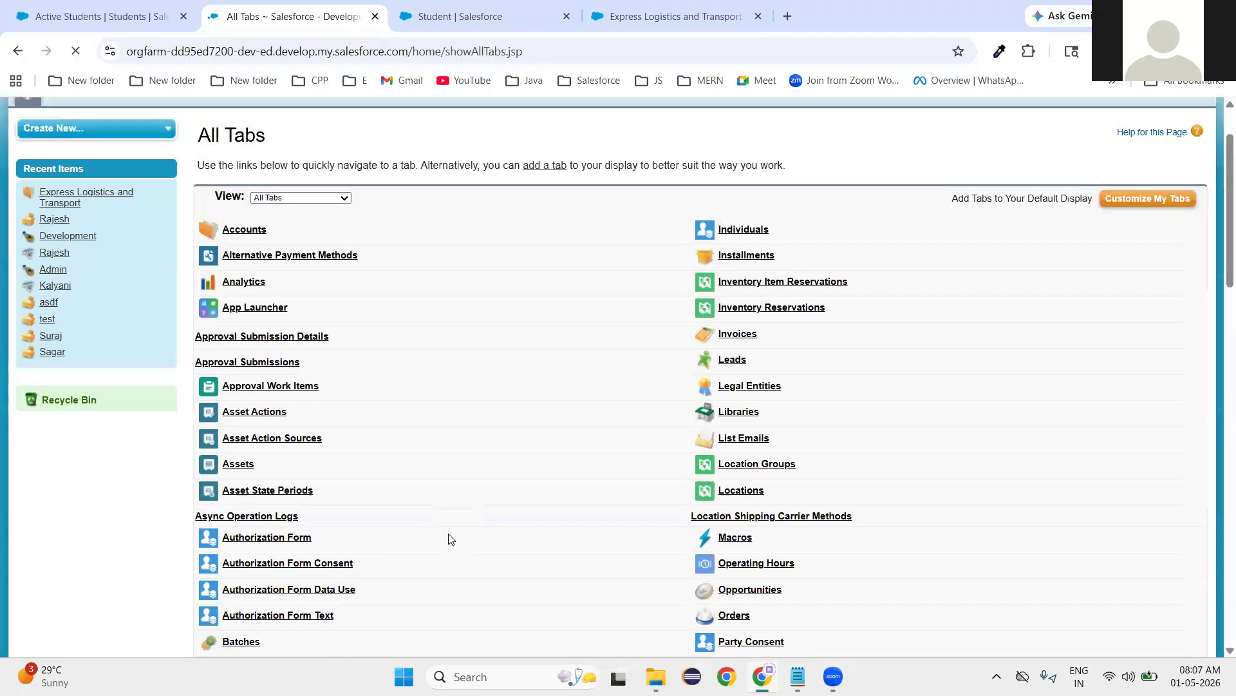
scroll(451, 538, "down", 6)
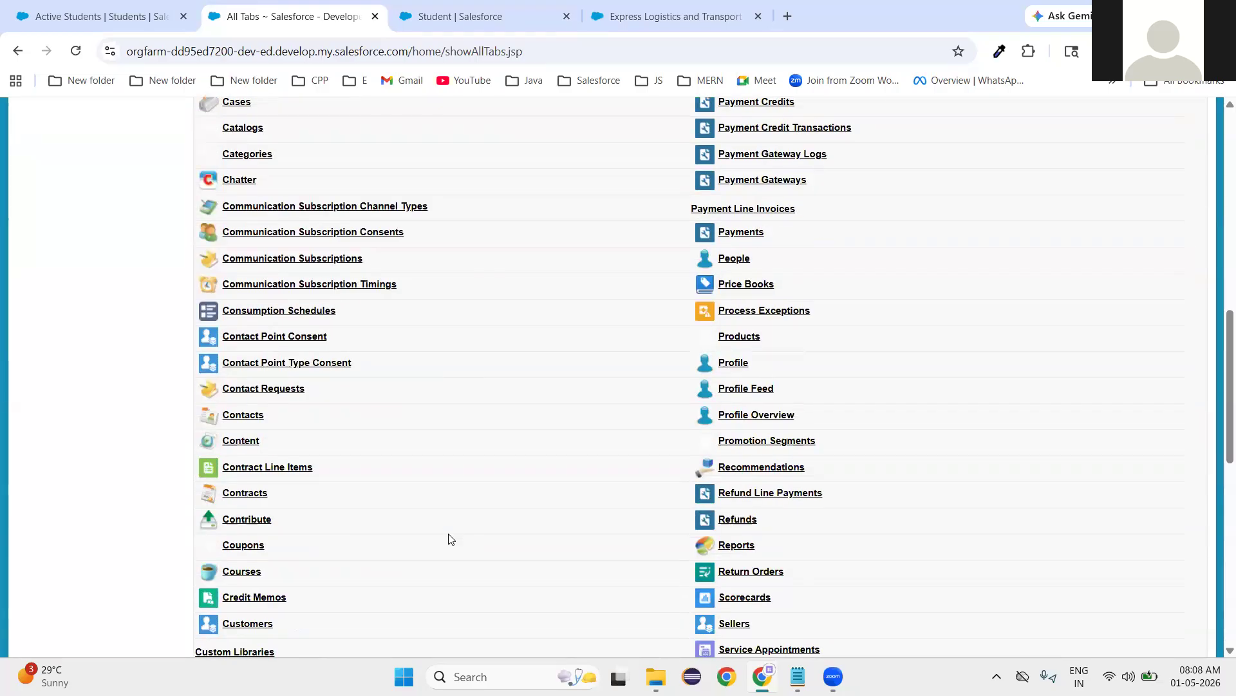
scroll(451, 539, "down", 5)
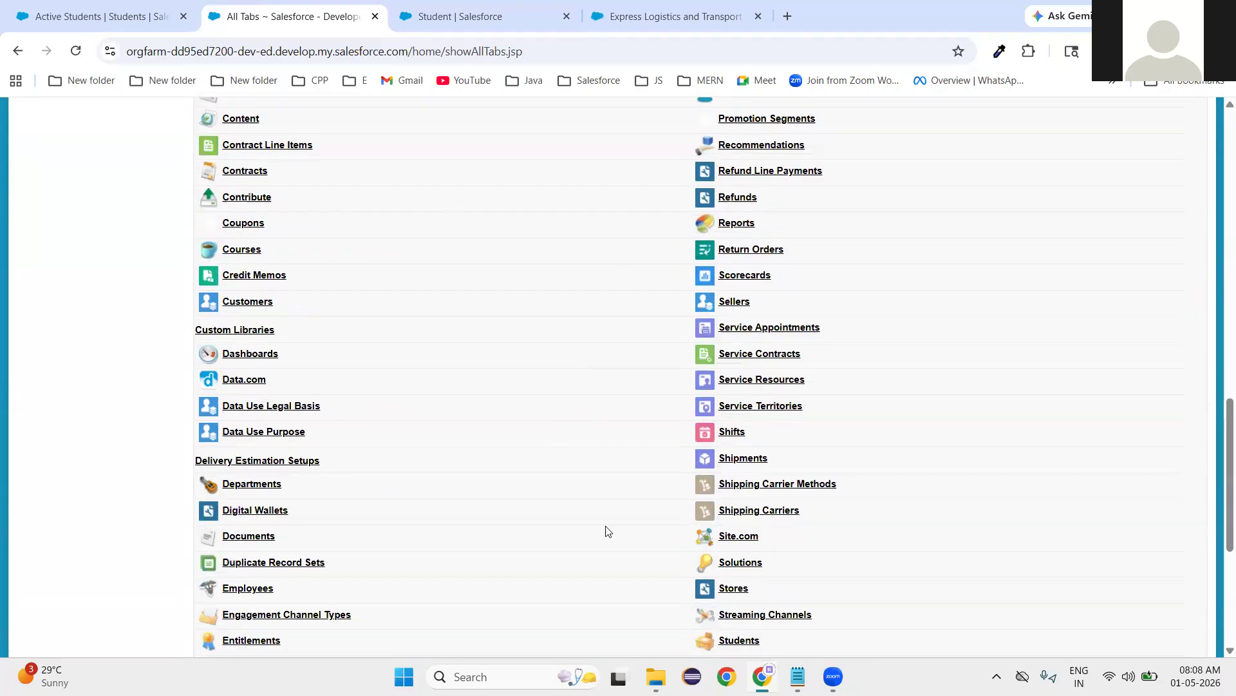
left_click(741, 641)
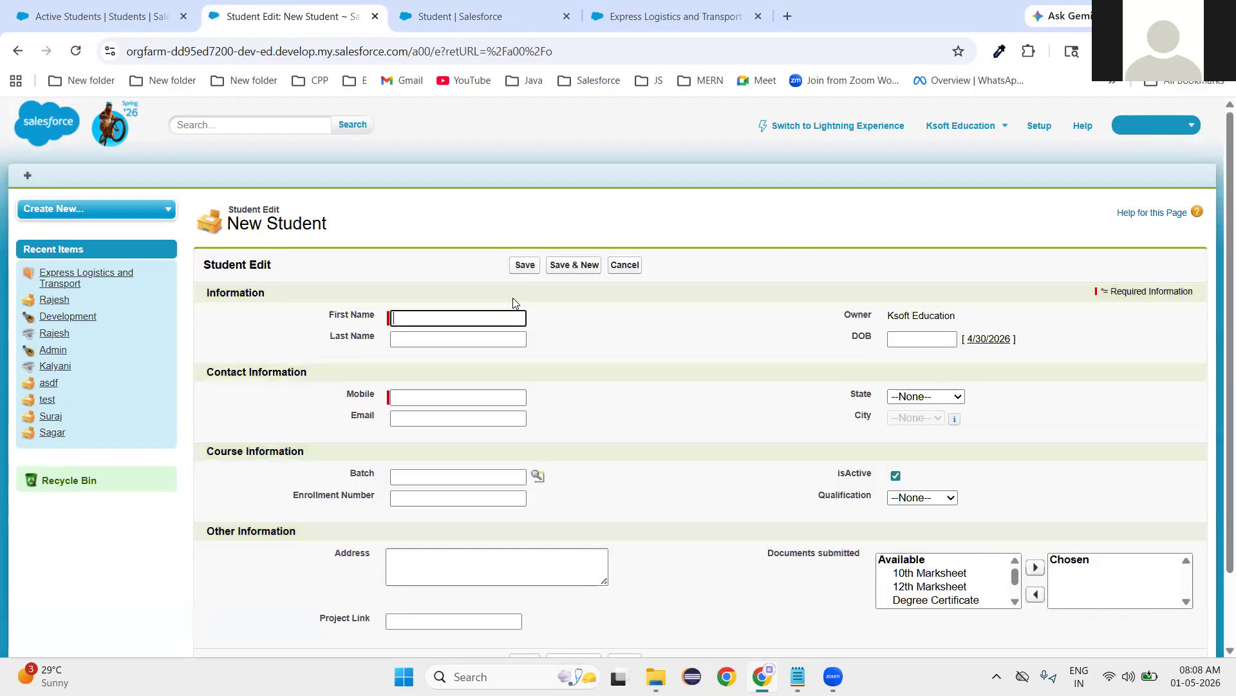
- Examine the Information, Contact Information, Course Information and Other Information sections on the New Student form
scroll(647, 451, "down", 2)
scroll(676, 496, "up", 2)
double_click(245, 295)
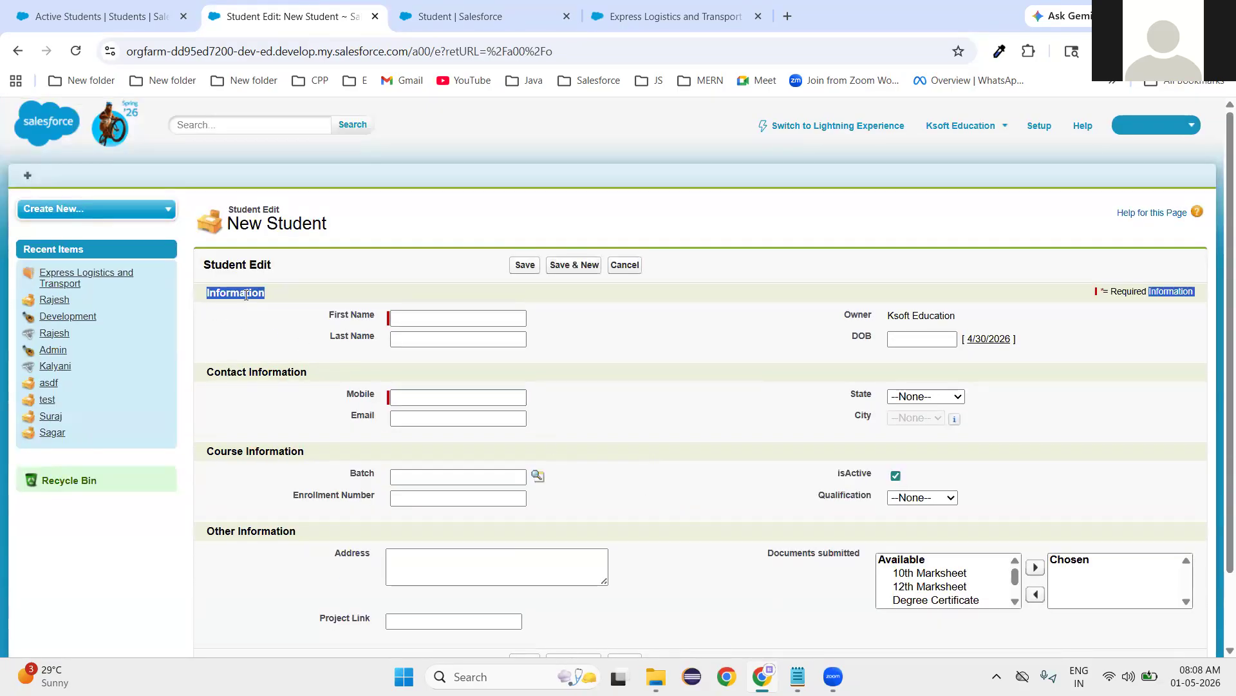
triple_click(267, 375)
triple_click(257, 451)
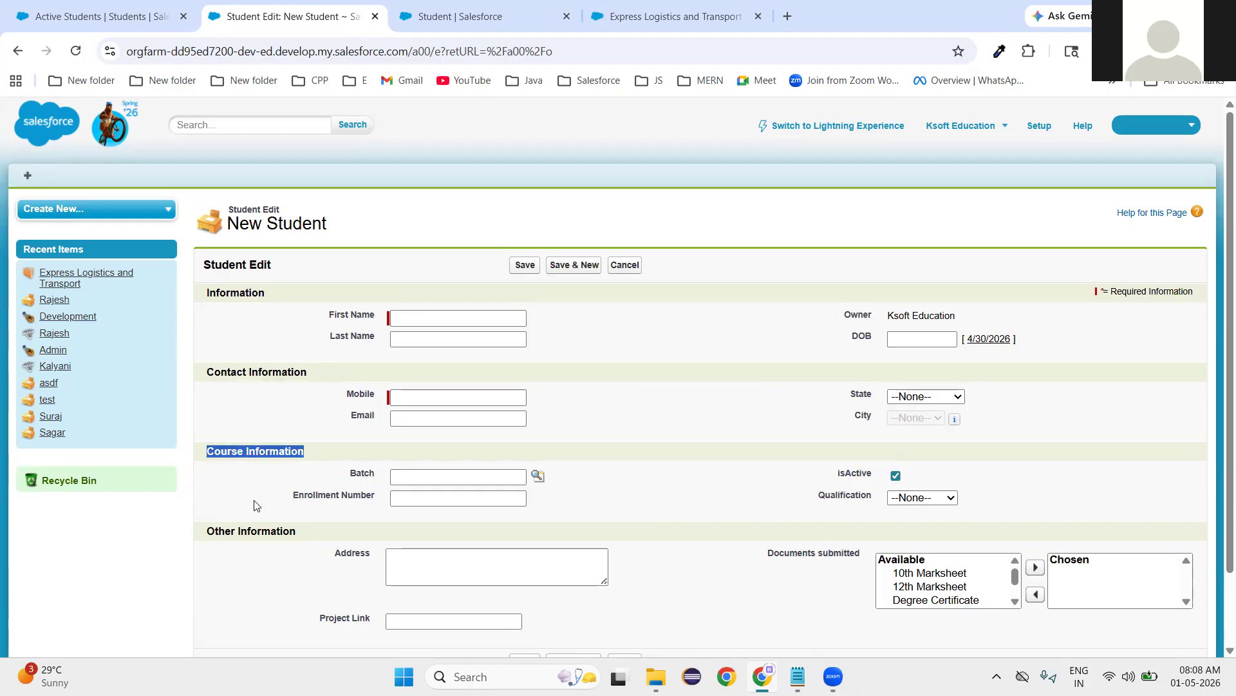
triple_click(258, 532)
left_click(240, 591)
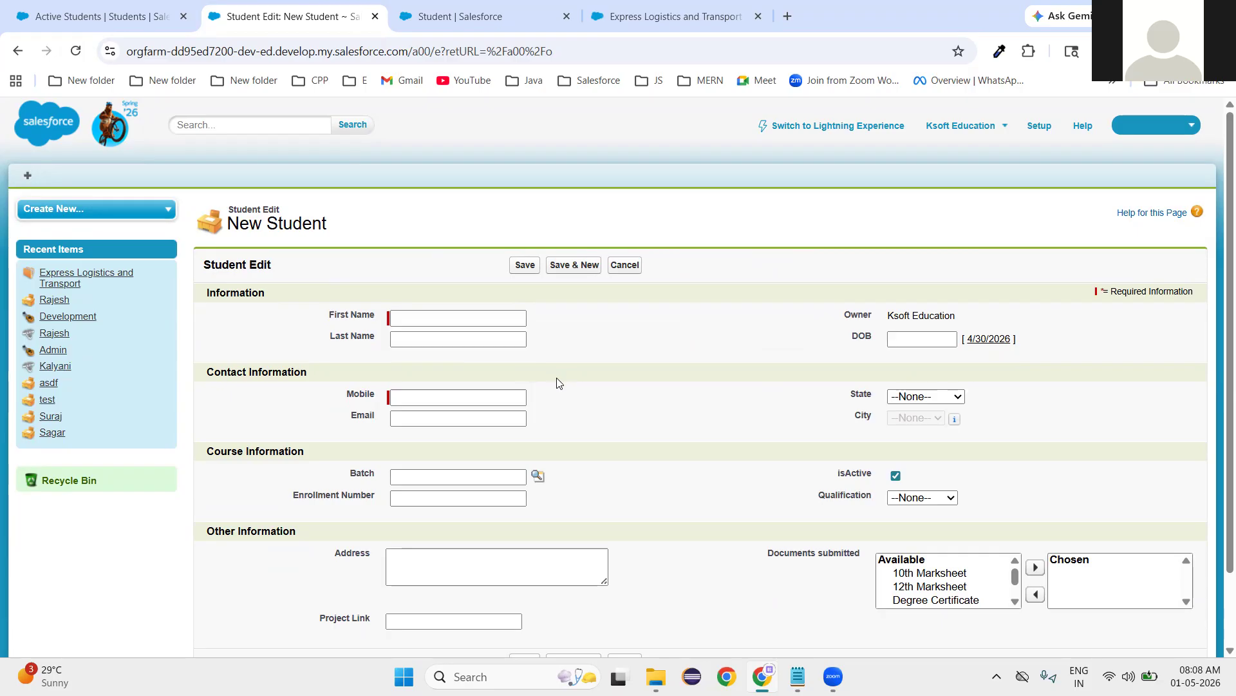
left_click(678, 30)
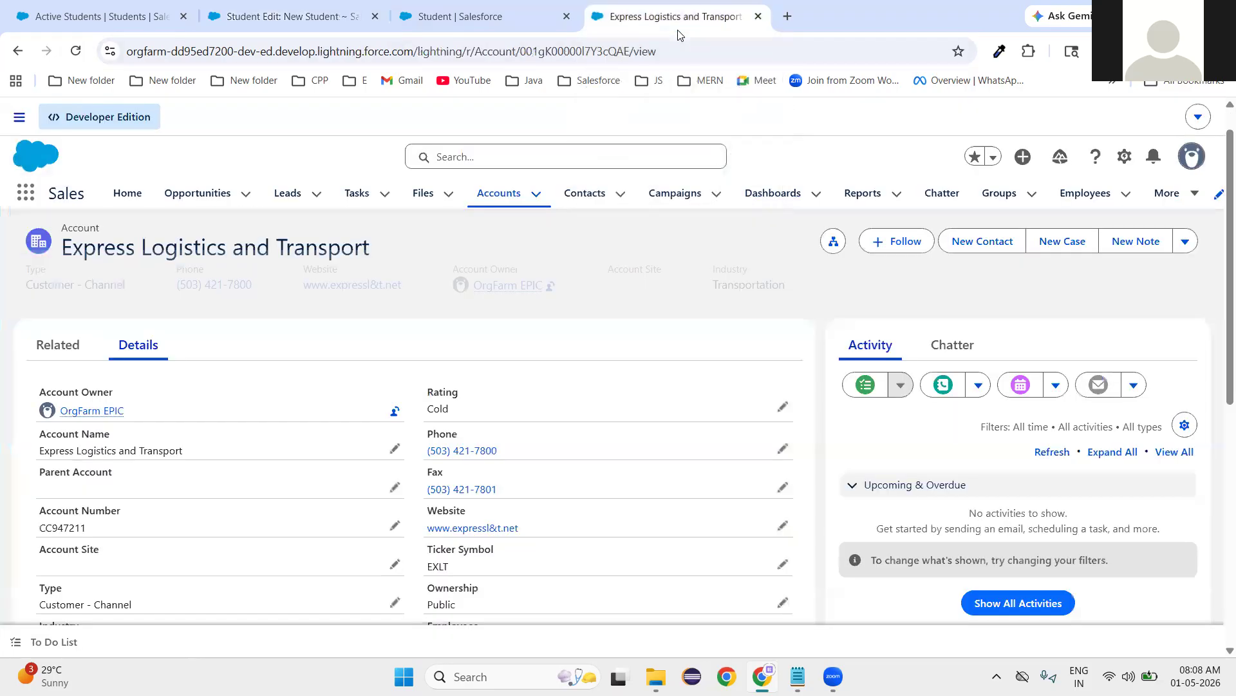
left_click(471, 22)
left_click(315, 19)
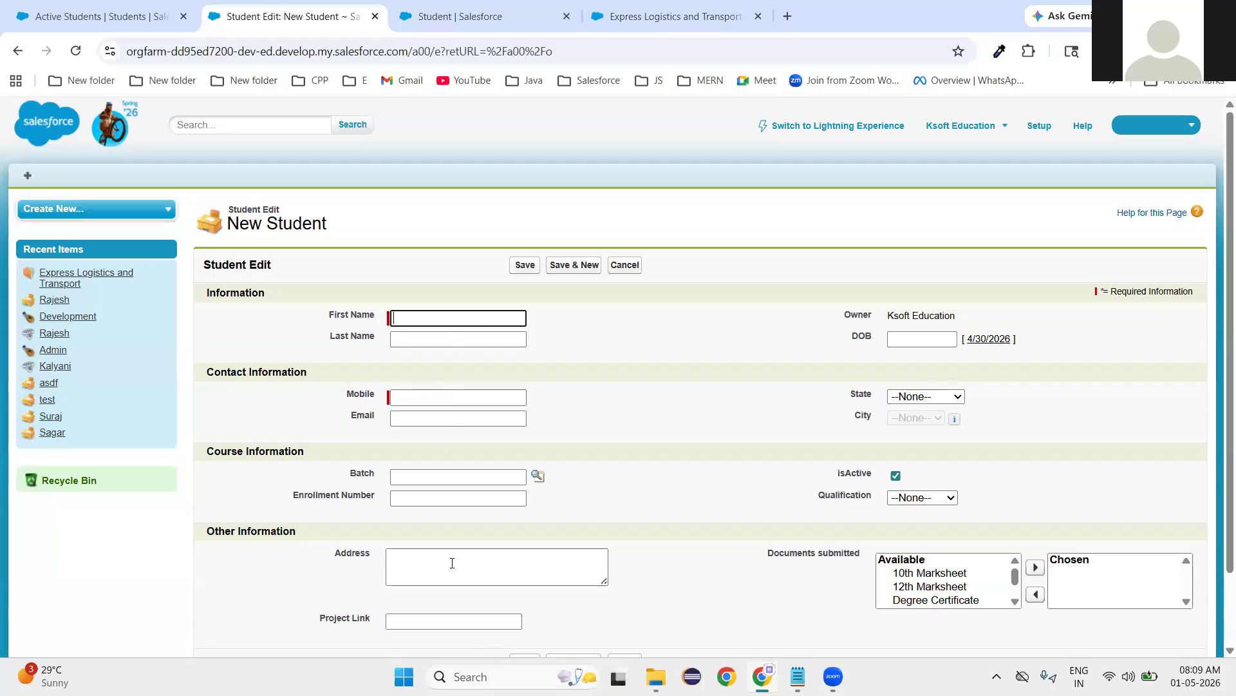
- Return to the Student object's page layouts, reopen Student Layout for editing and look over its field sections
left_click(460, 17)
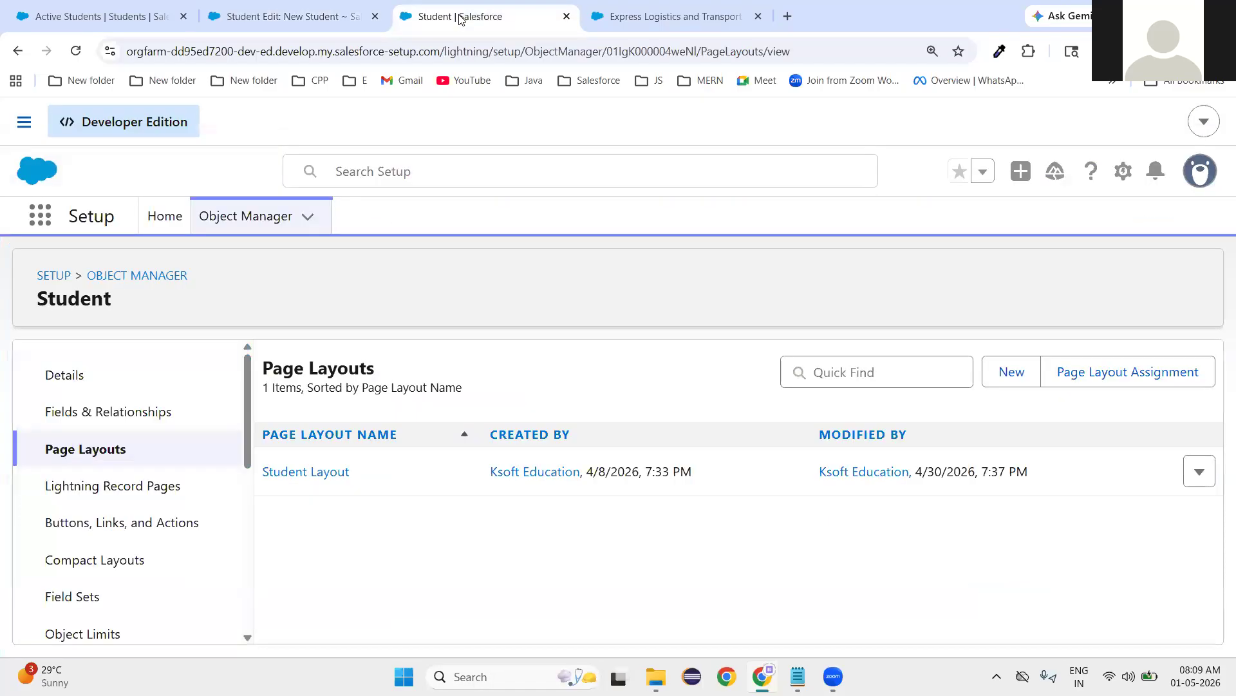
left_click(310, 479)
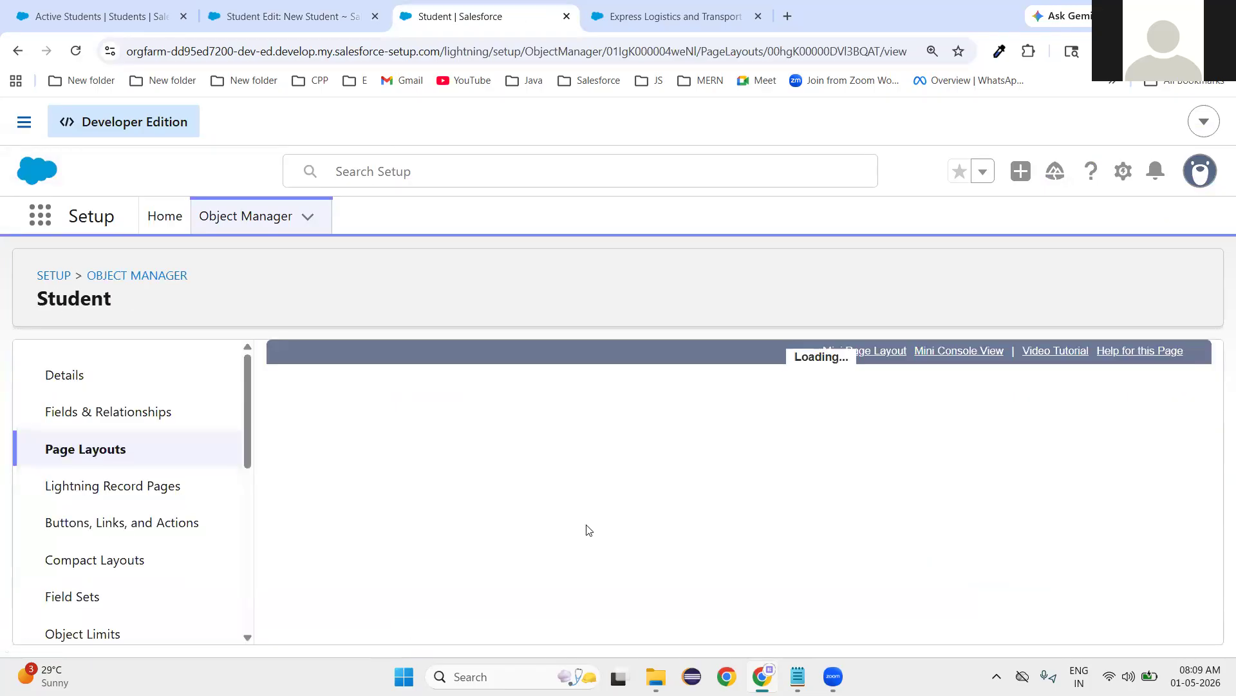
scroll(574, 536, "down", 10)
scroll(541, 586, "down", 3)
scroll(541, 582, "down", 3)
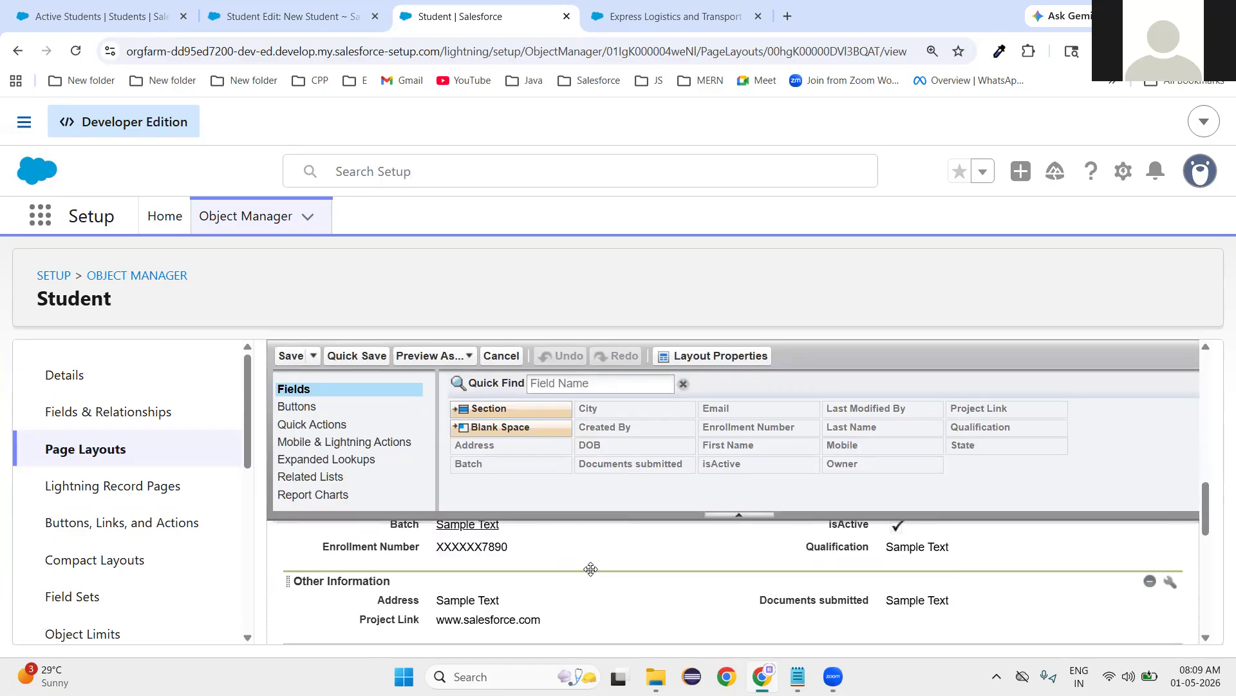
scroll(591, 569, "up", 5)
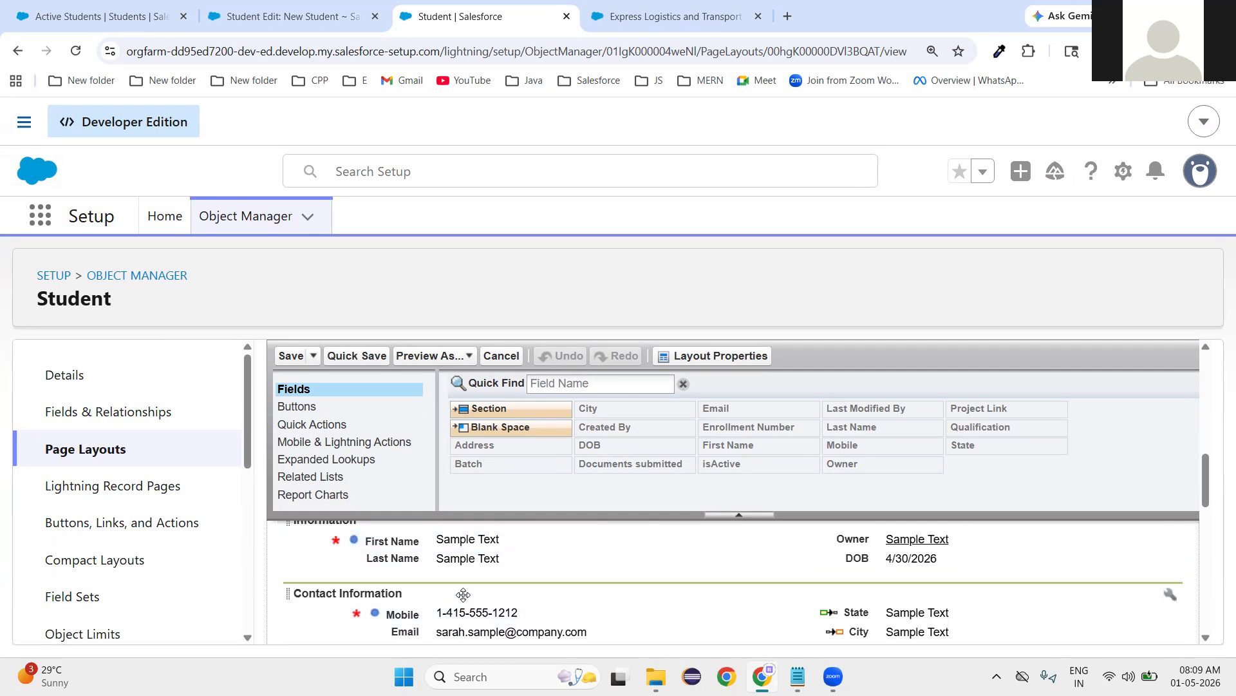
scroll(556, 544, "up", 2)
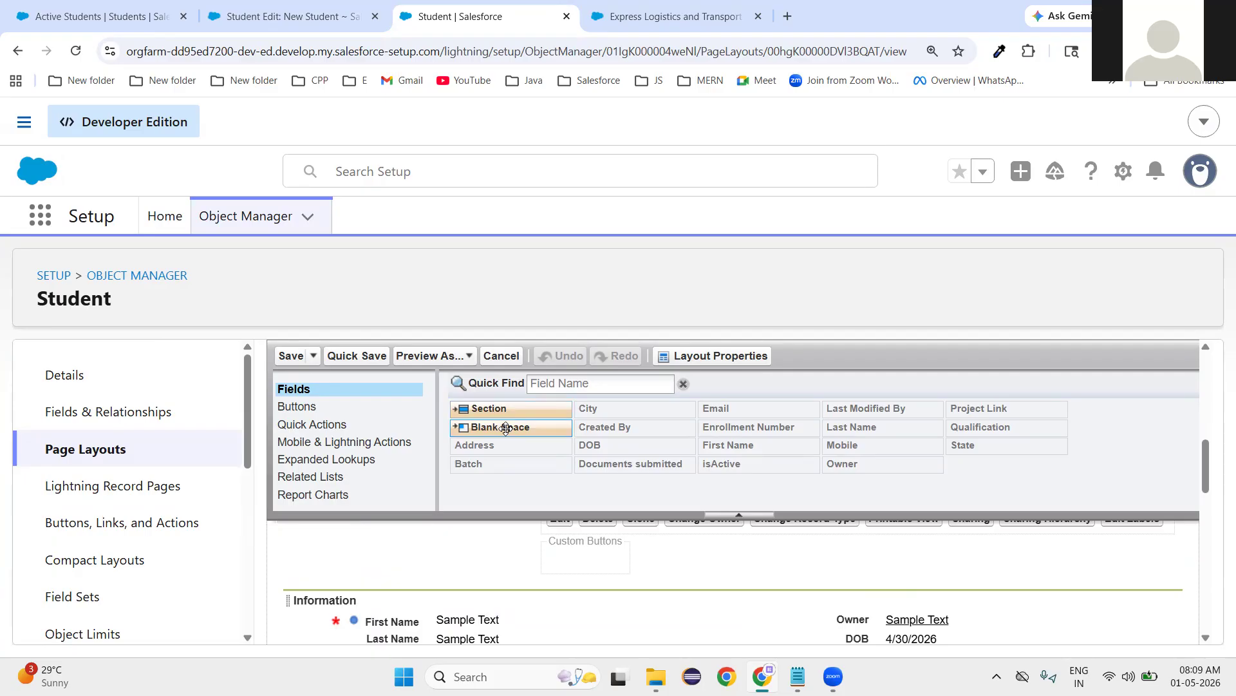
- Add a blank space below Last Name in the Information section and remove it again
scroll(506, 428, "down", 2)
left_click_drag(506, 428, 463, 576)
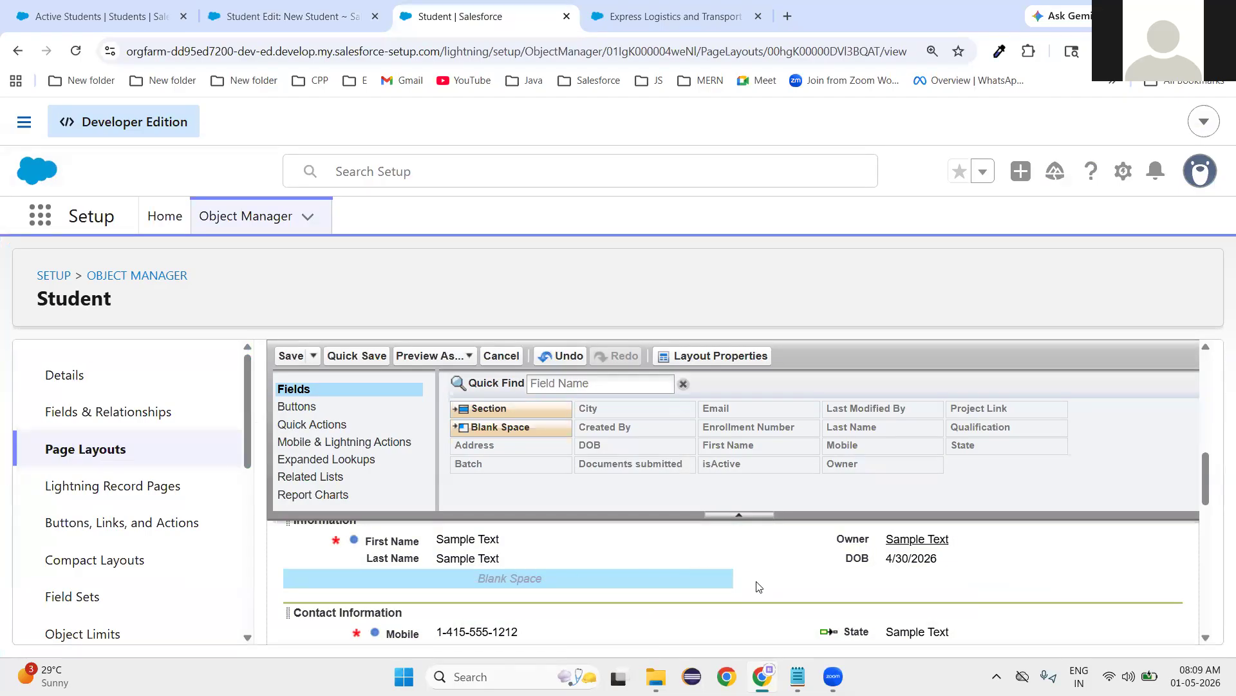
left_click(722, 577)
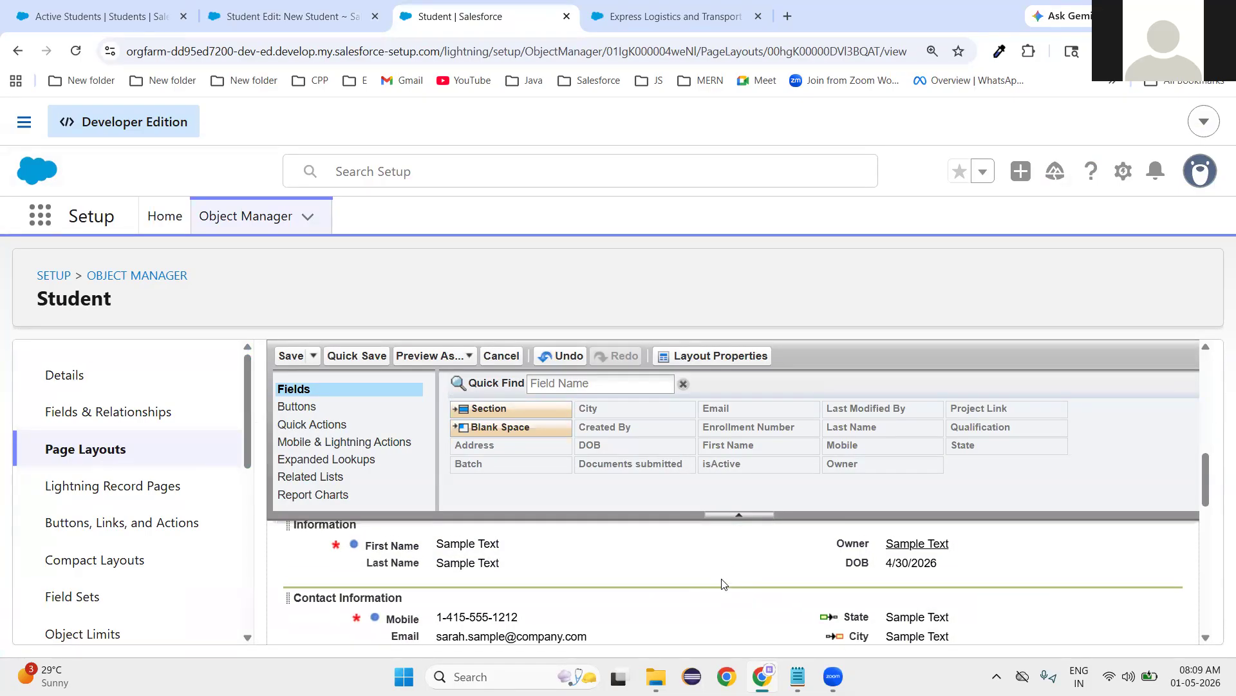
- Try the Read-Only and Required options in the Last Name field's properties on the layout
scroll(722, 572, "down", 1)
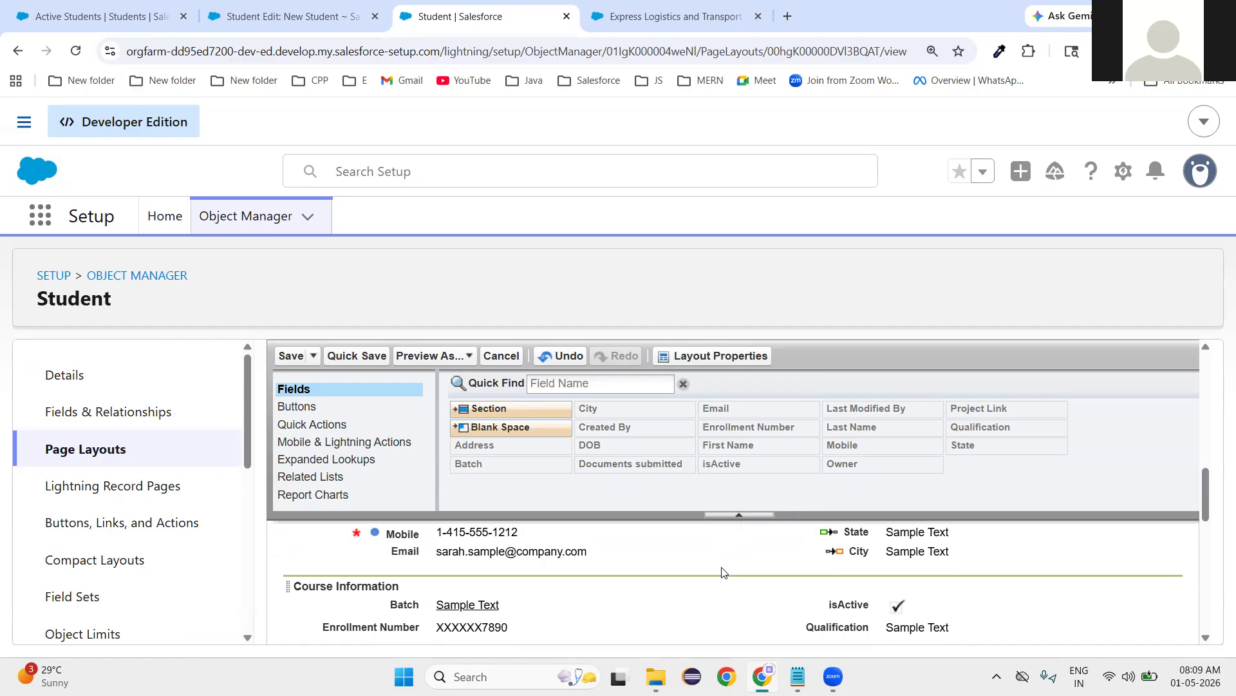
scroll(722, 571, "down", 1)
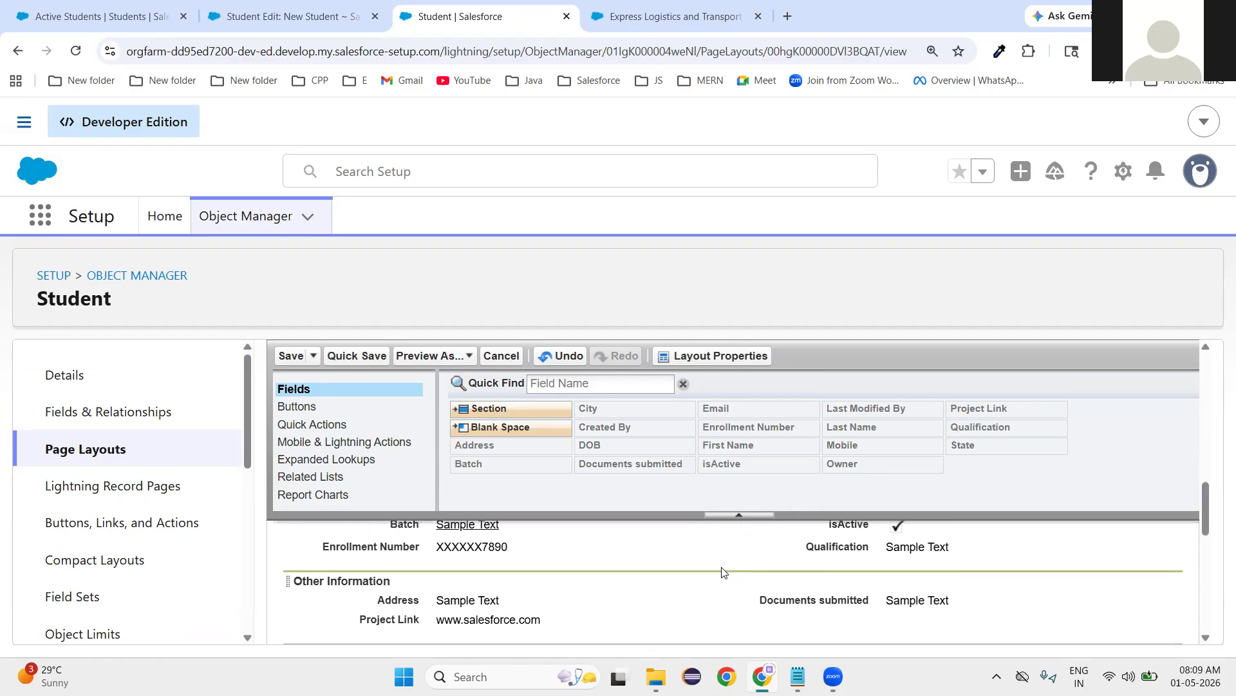
scroll(722, 571, "up", 1)
scroll(722, 571, "up", 1)
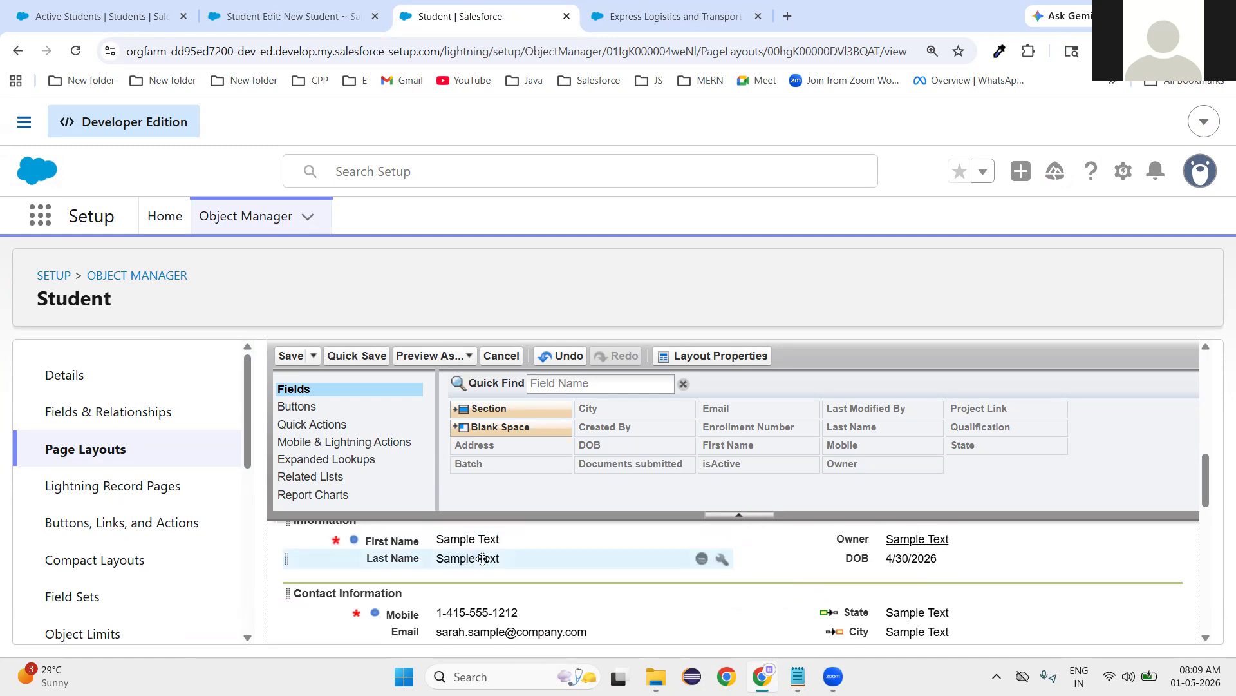
left_click(723, 559)
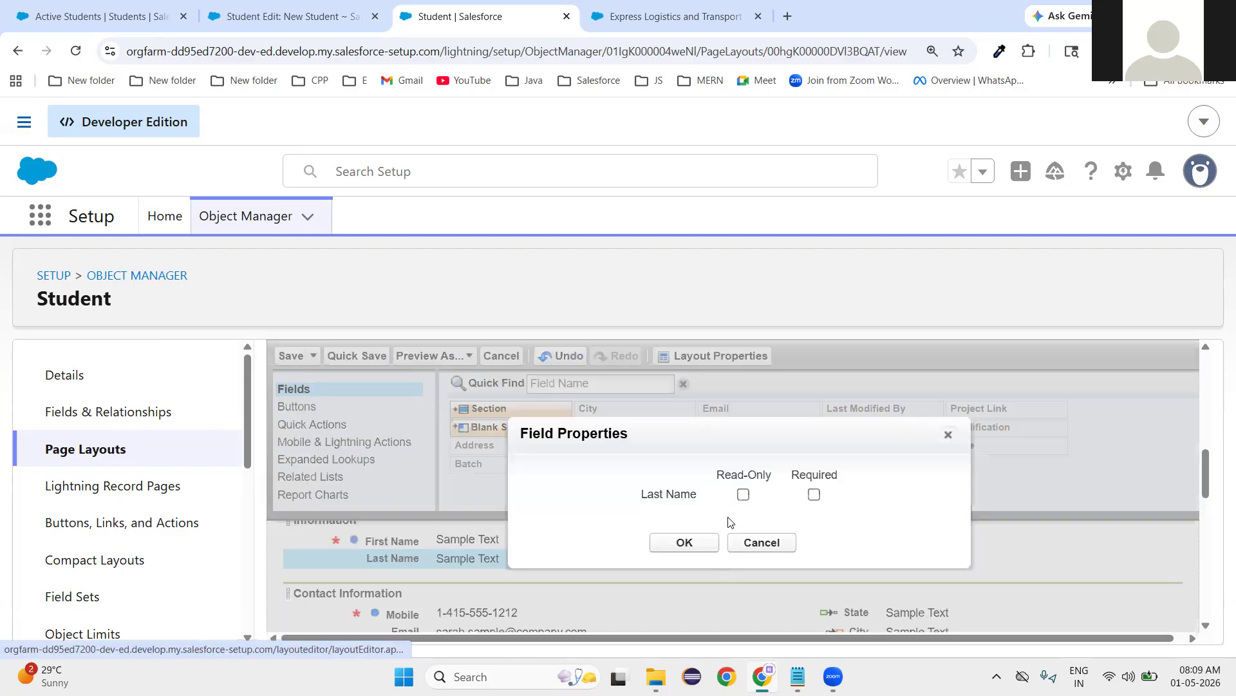
left_click(744, 494)
left_click(814, 495)
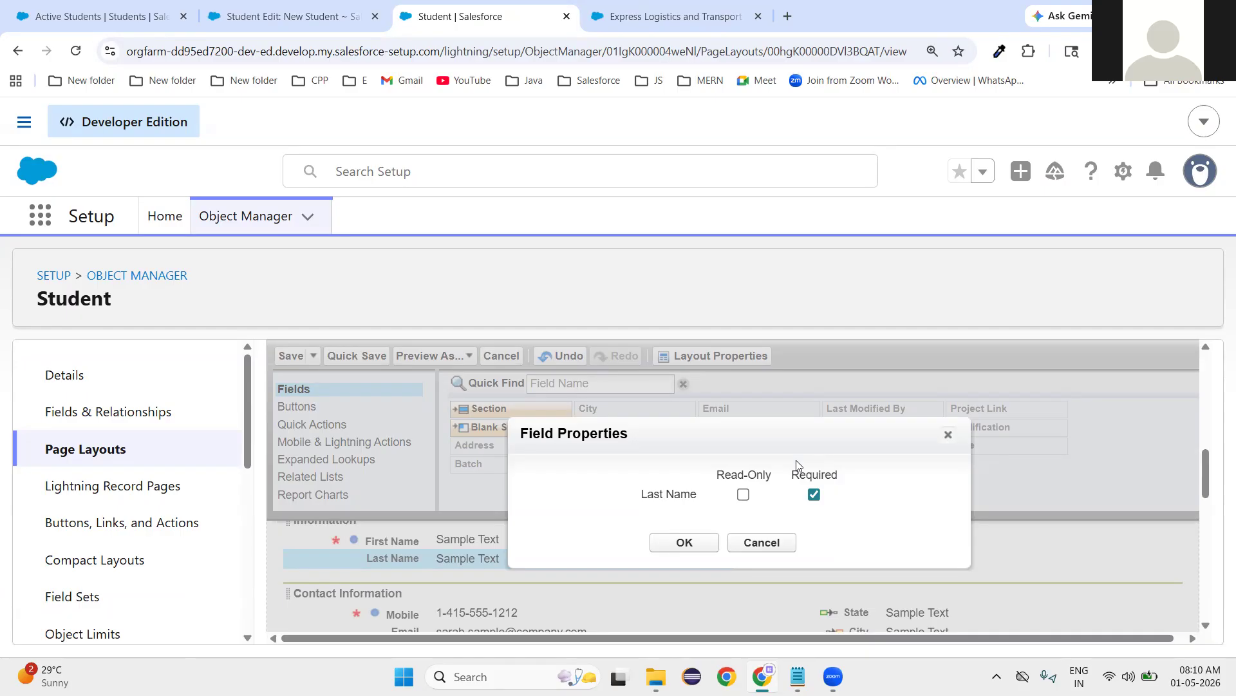
left_click(744, 495)
left_click(744, 496)
left_click(680, 546)
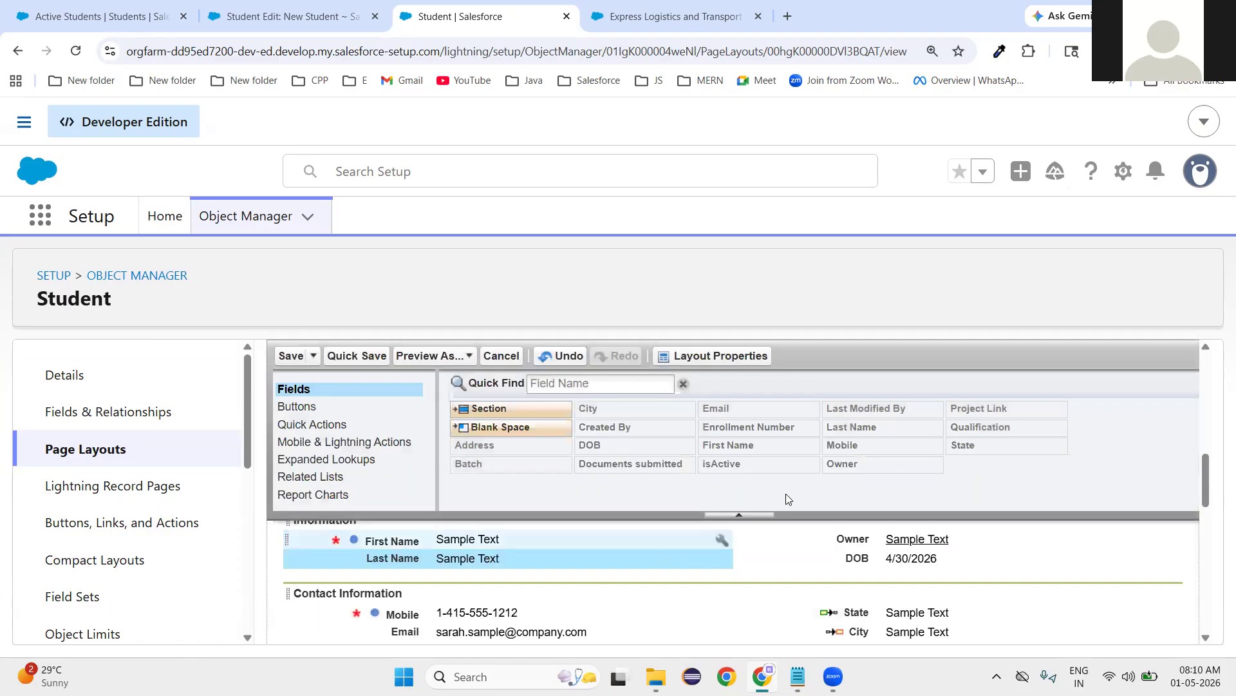
- Switch to the Notepad notes and insert blank lines for new notes below the Compact Layout item of the User Interface list
left_click(798, 677)
scroll(244, 457, "down", 1)
scroll(239, 560, "down", 3)
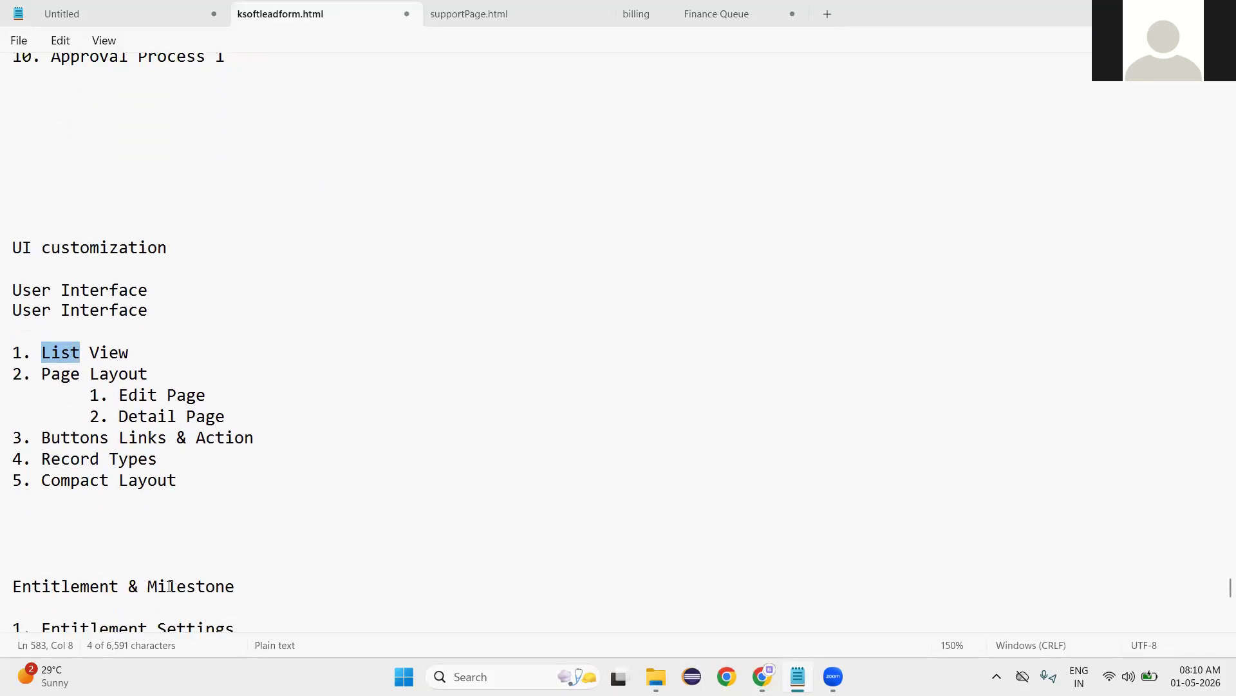
scroll(78, 389, "up", 3)
left_click(285, 506)
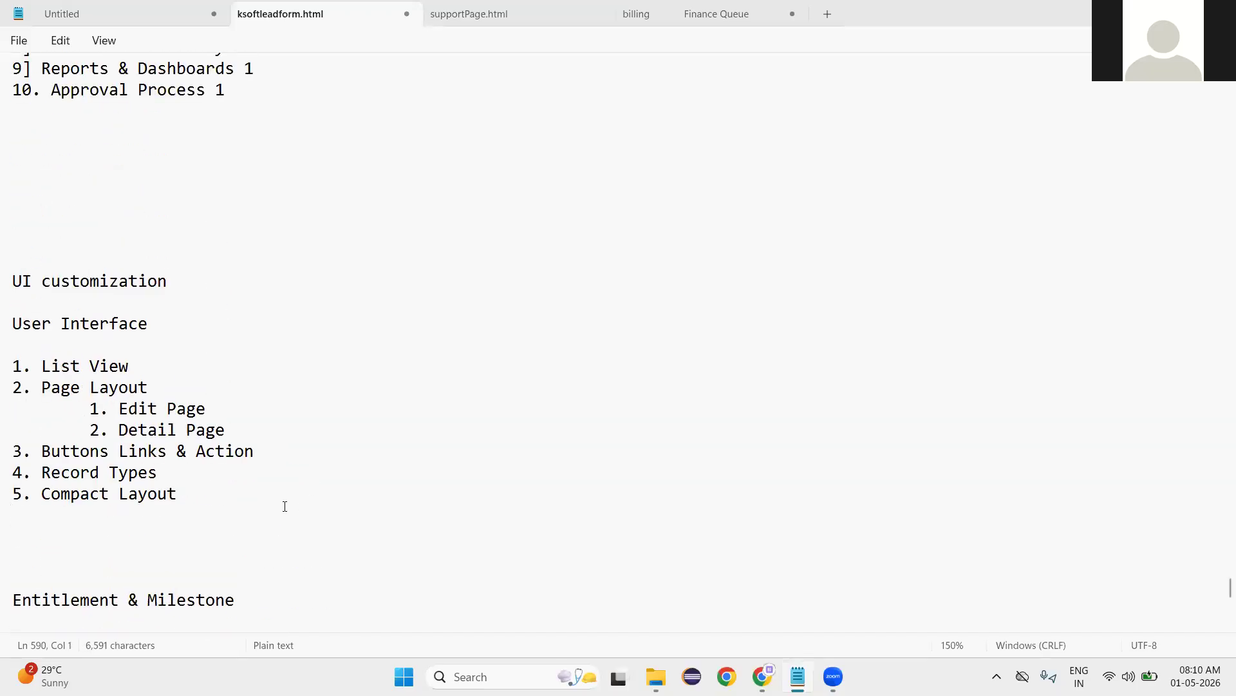
key("Return")
key("Return")
key("Return")
key("Return")
key("Return")
key("Return")
key("Return")
key("Return")
key("Return")
key("Return")
key("Return")
key("Return")
key("Return")
key("Return")
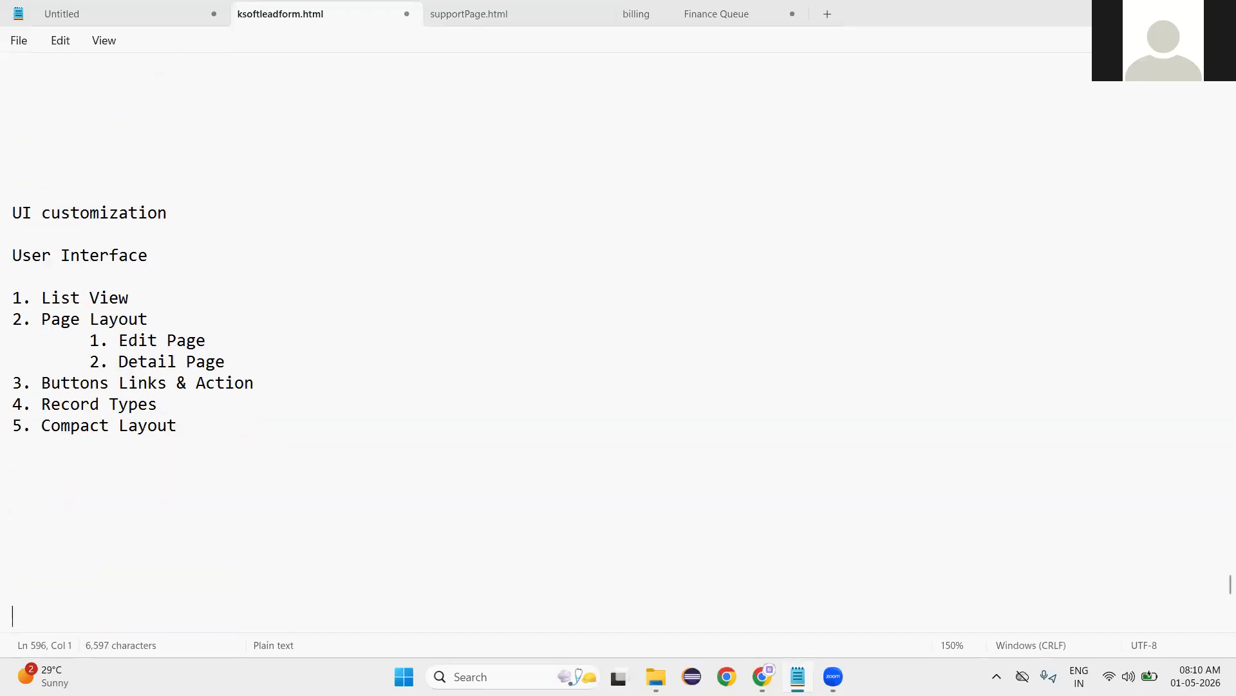
key("Up")
key("Up")
key("Up")
key("Up")
key("Up")
key("Up")
key("Up")
key("Up")
key("Up")
key("Up")
key("Up")
key("Up")
key("Up")
left_click(71, 383)
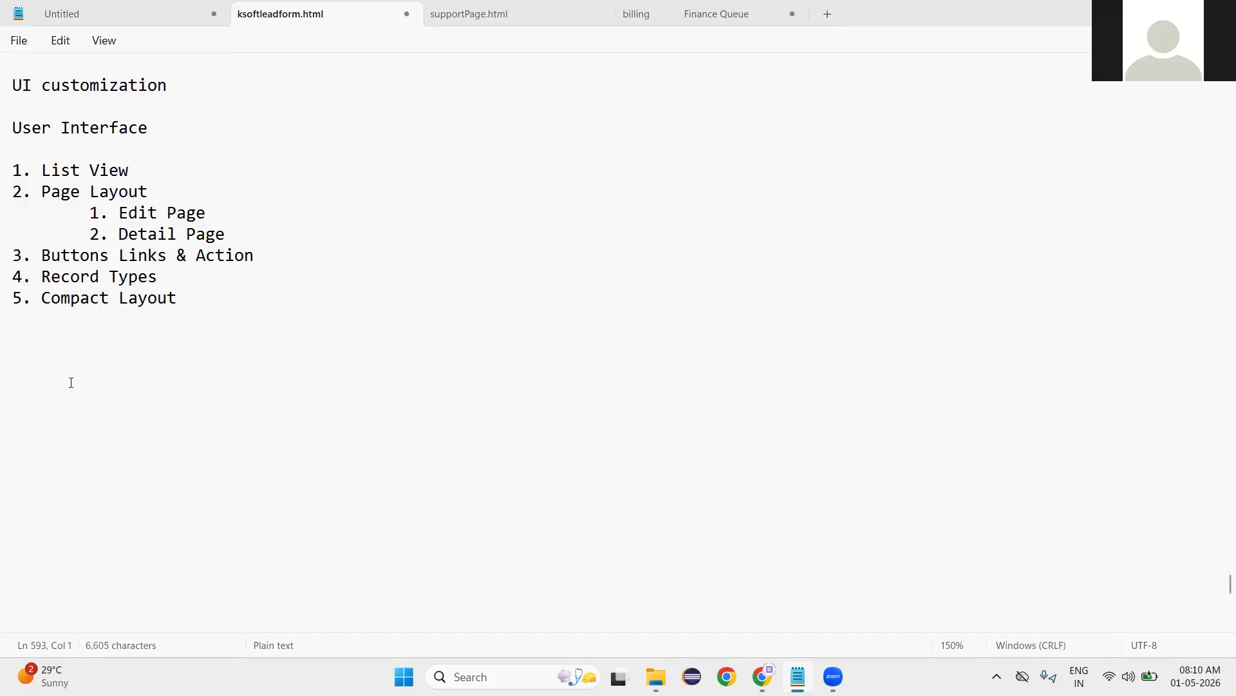
- Add the heading "Page Layout" below the list, with a first item reading "1. Edit page and Detail Page Customization - "
type("Page Layout")
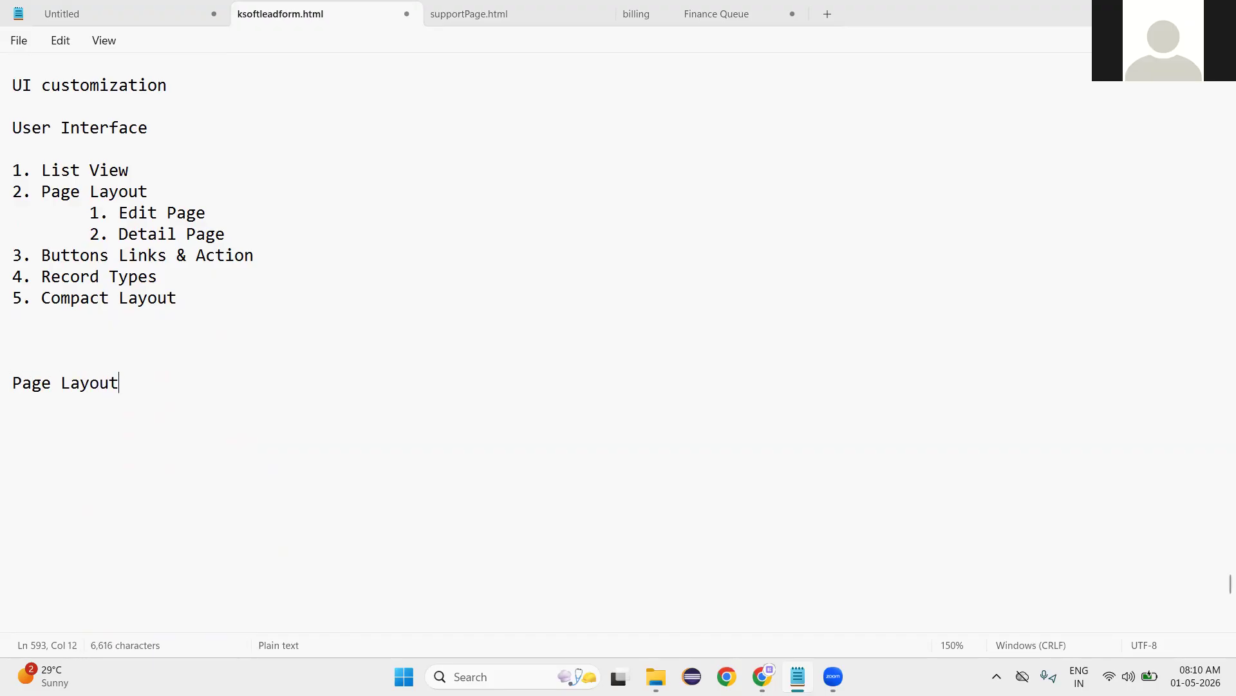
key("Return")
type("1. Edit p")
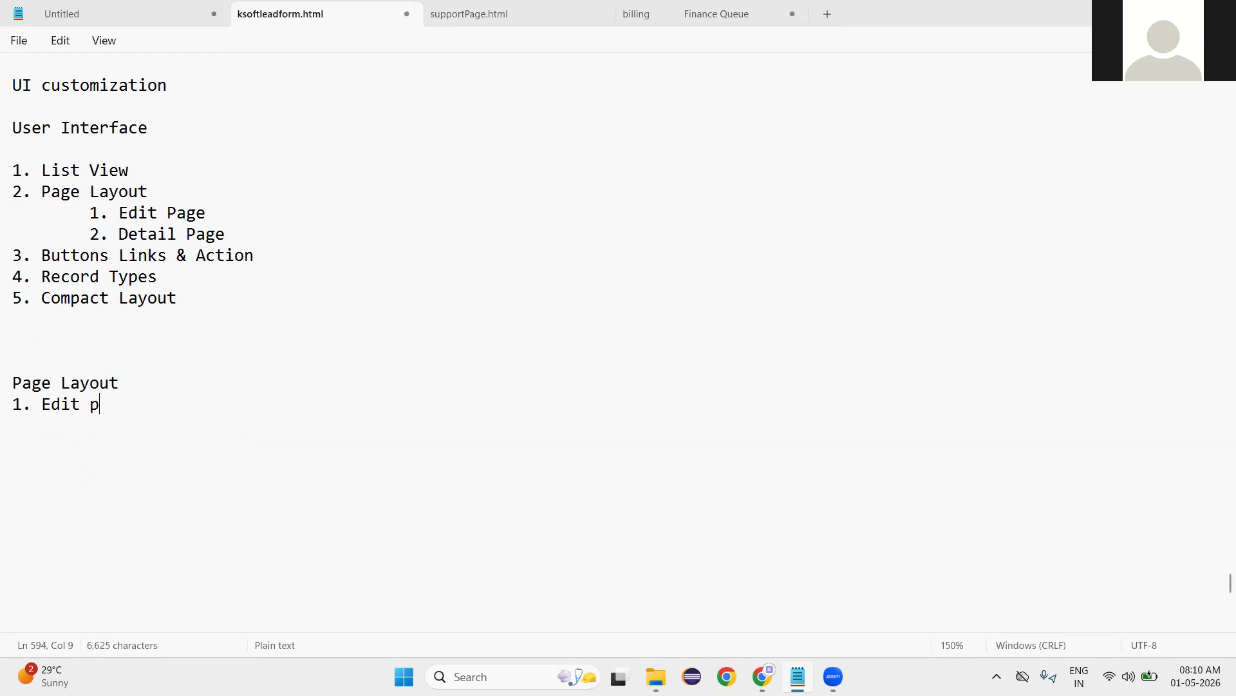
type("age an")
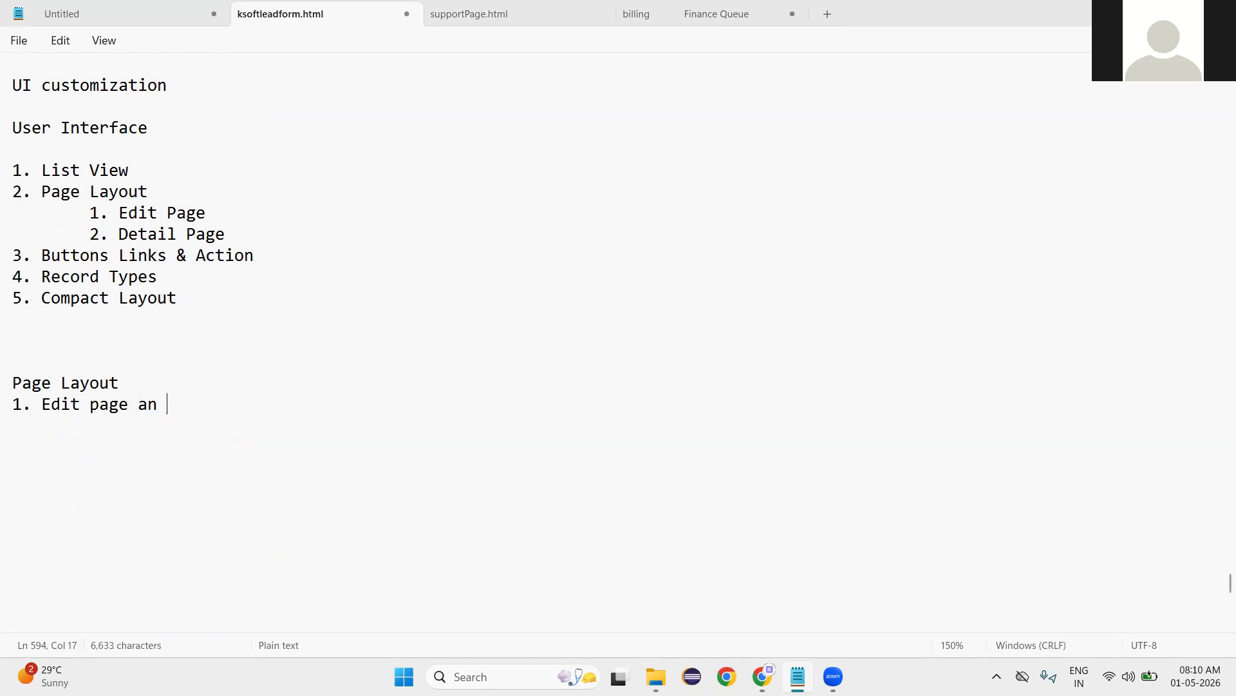
key("BackSpace")
type("d De")
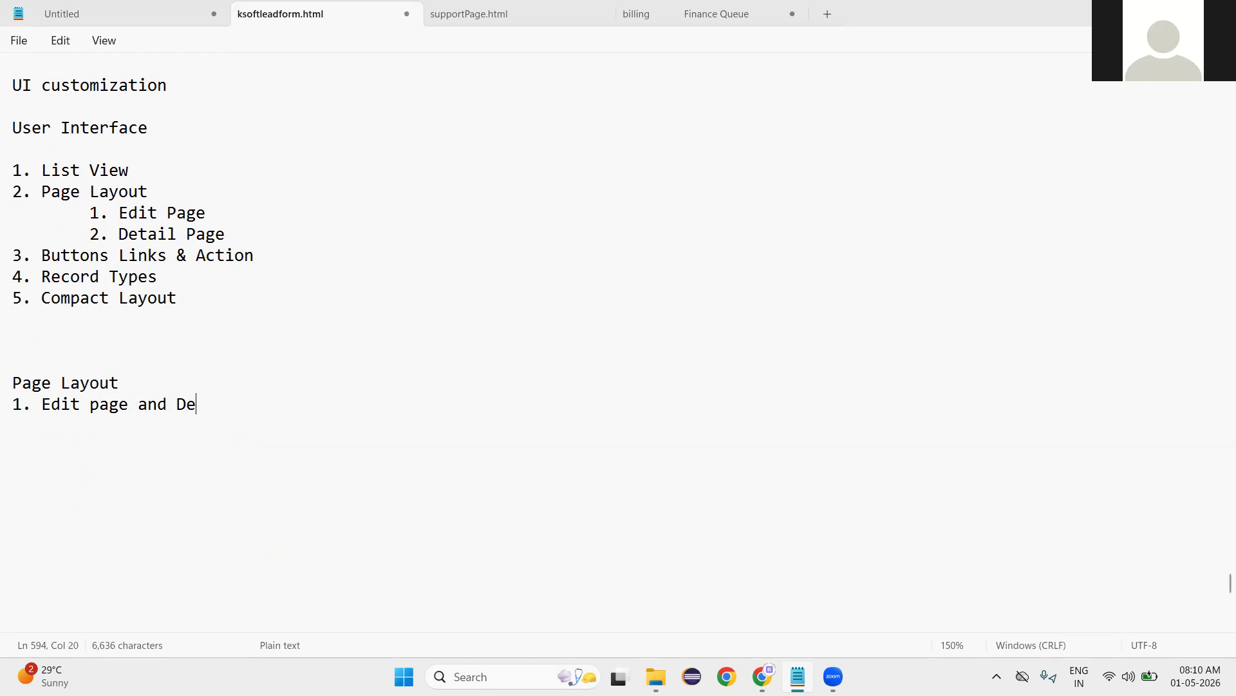
type("tail Page Customization - ")
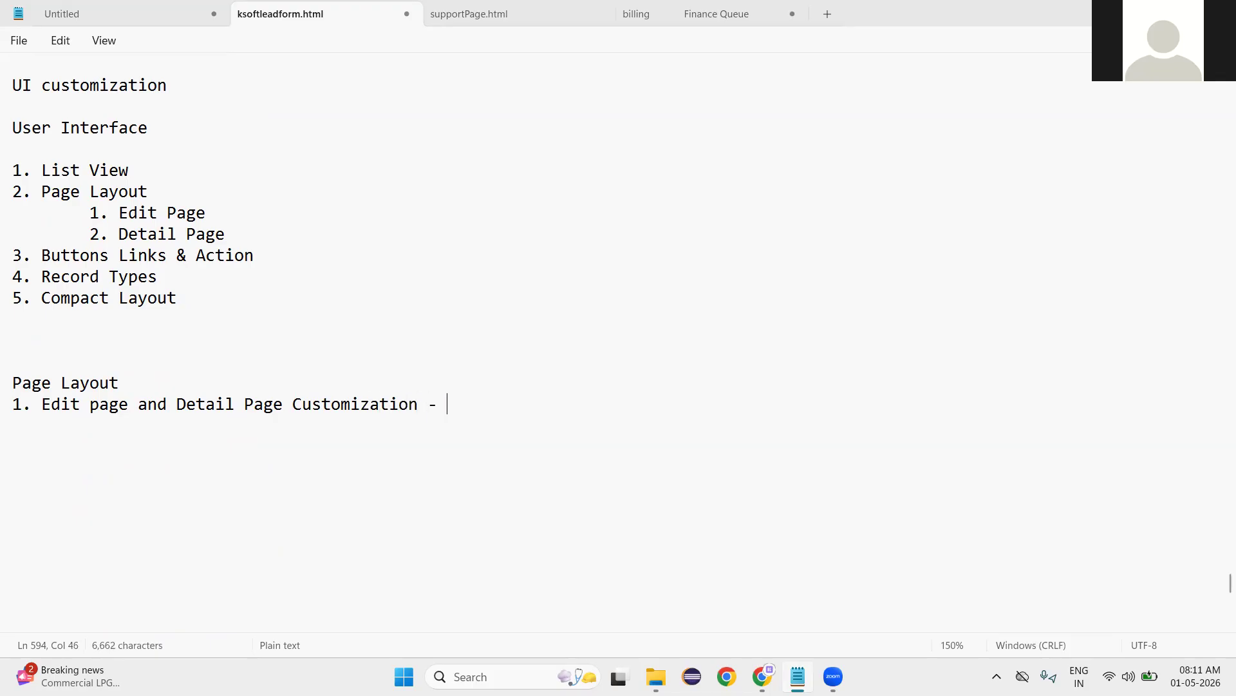
- Complete the first Page Layout item with "Field add/remove/readonly/required, sections, blank splace, field organize"
type("Field add/remo")
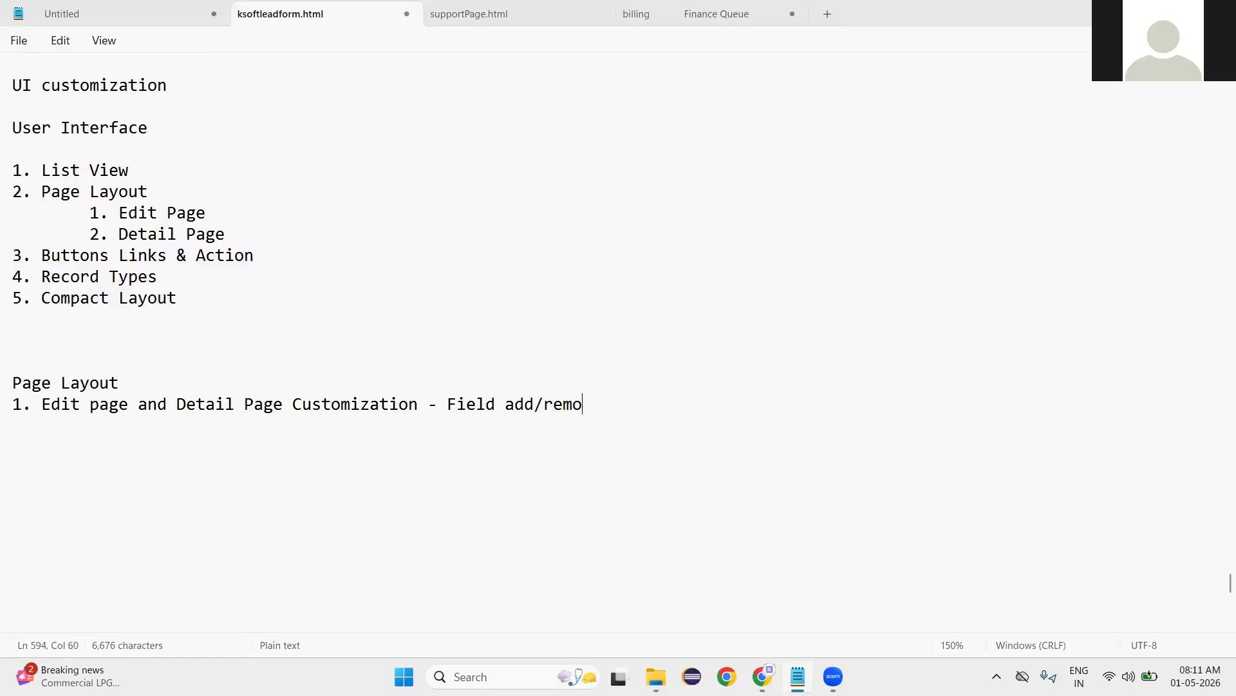
type("ve/readonly/req")
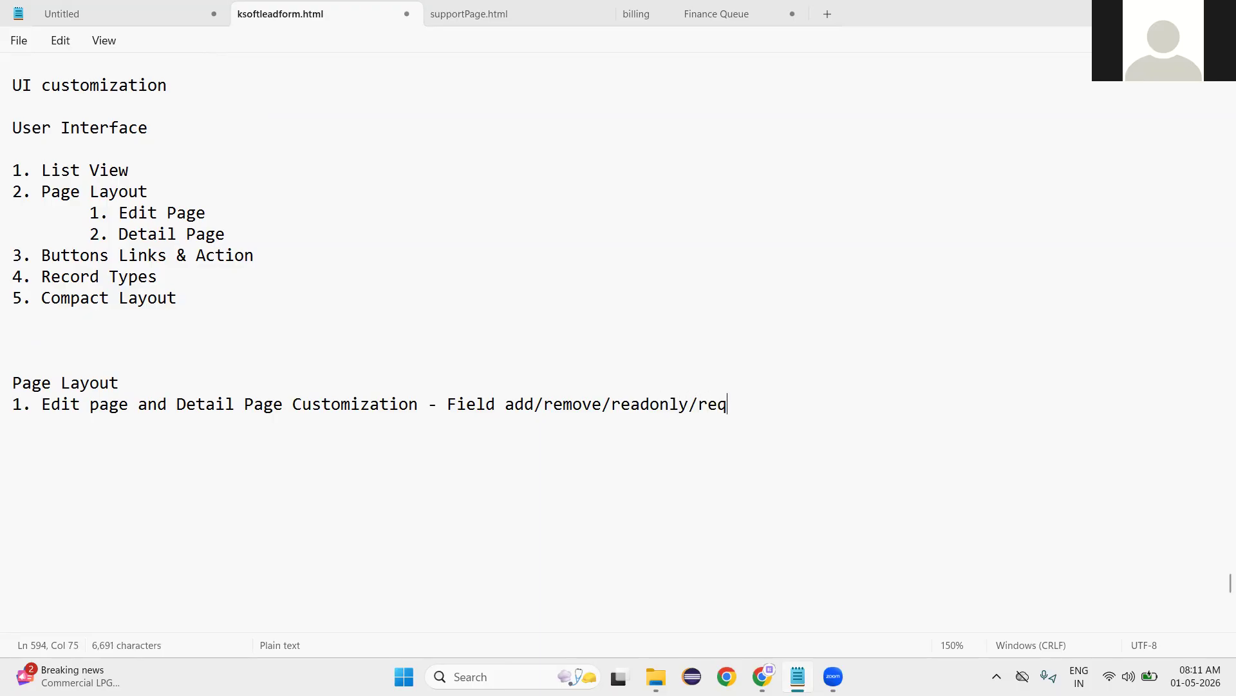
type("uired")
type(", se")
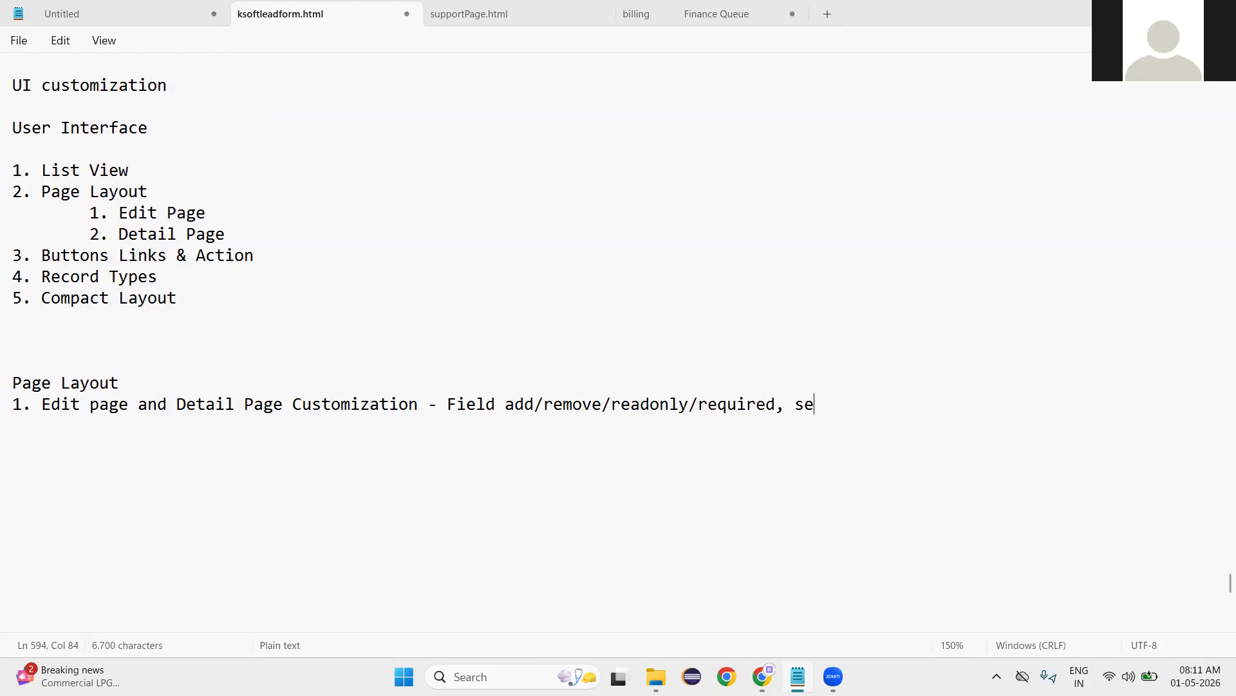
type("ctions, blank splace")
key("BackSpace")
type(", file")
key("BackSpace")
key("BackSpace")
type("eld organize")
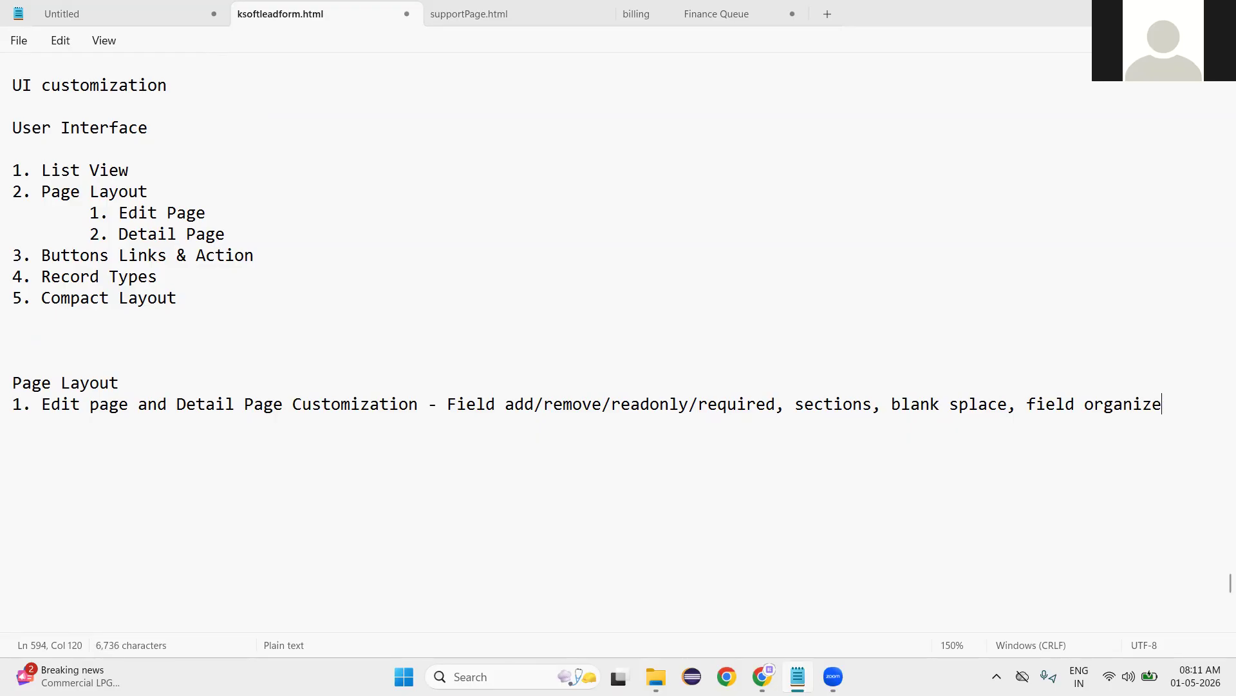
- Add the second Page Layout item, "2. Page layout assignemnt"
key("Return")
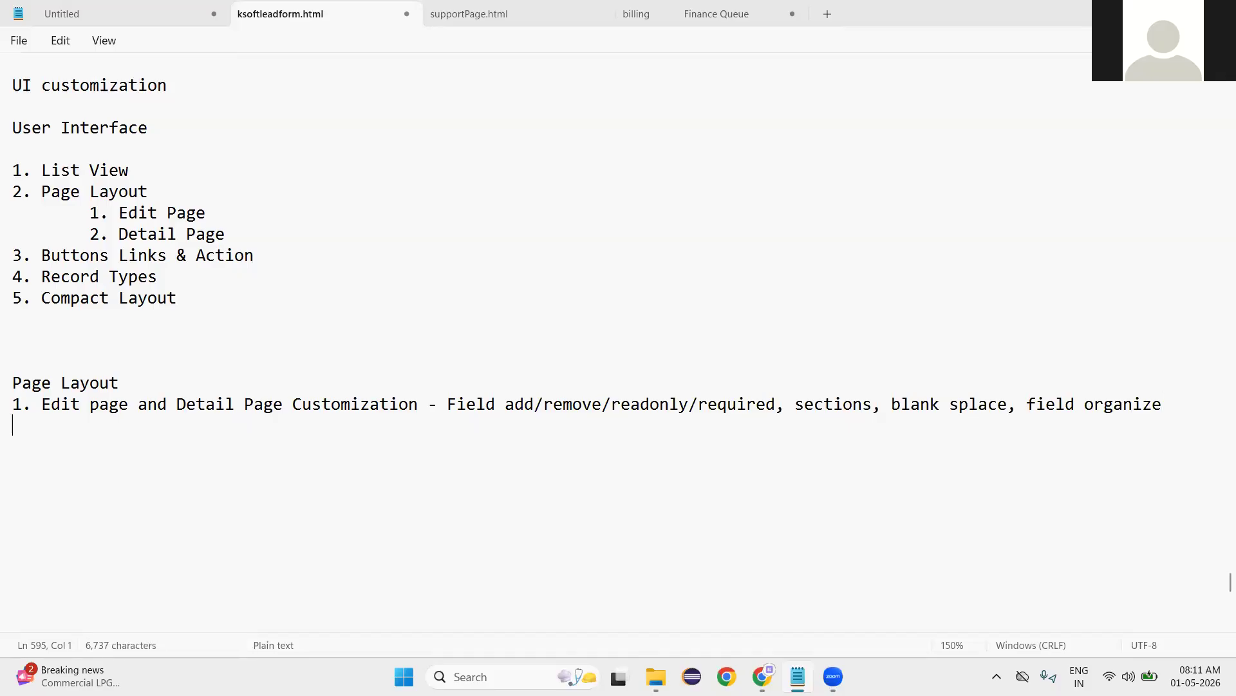
type("2. Page la")
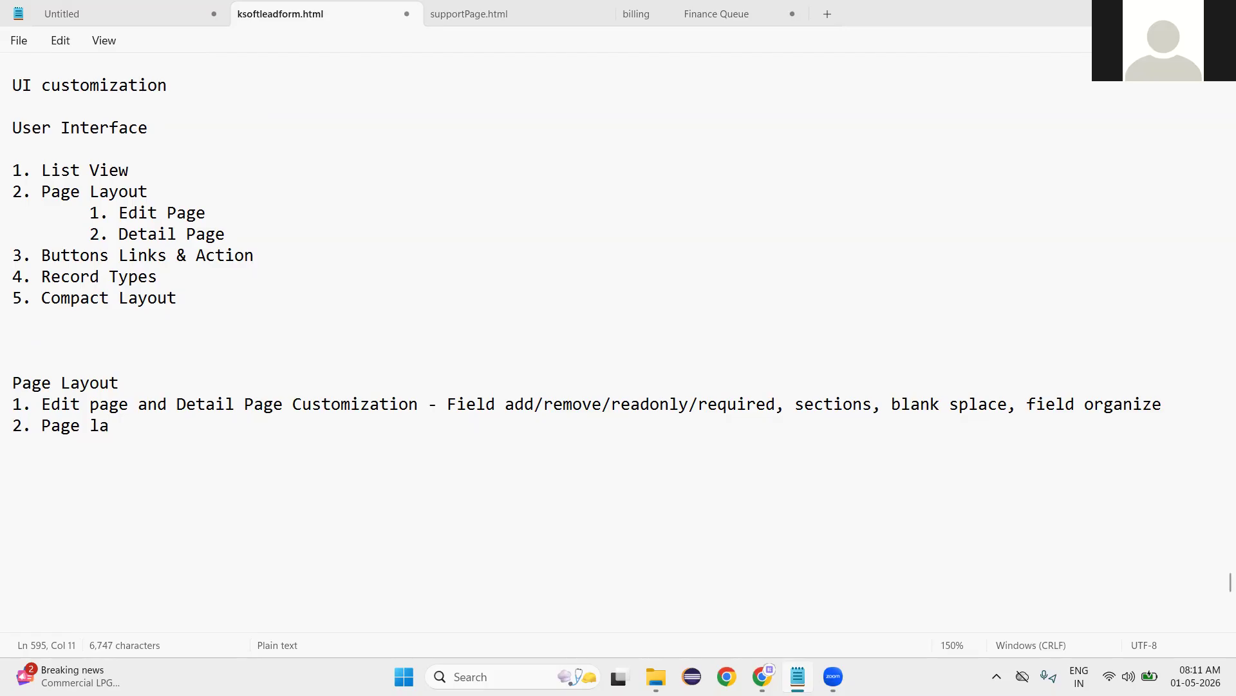
type("yout")
type("assig")
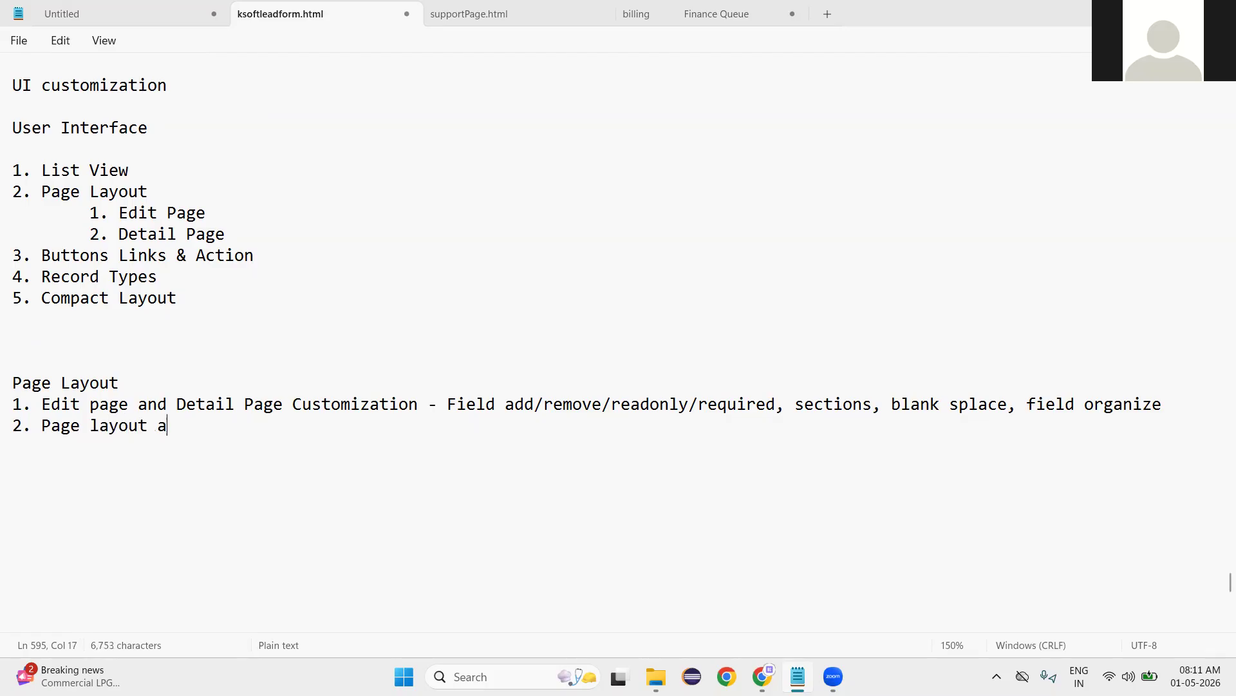
type("nemnt")
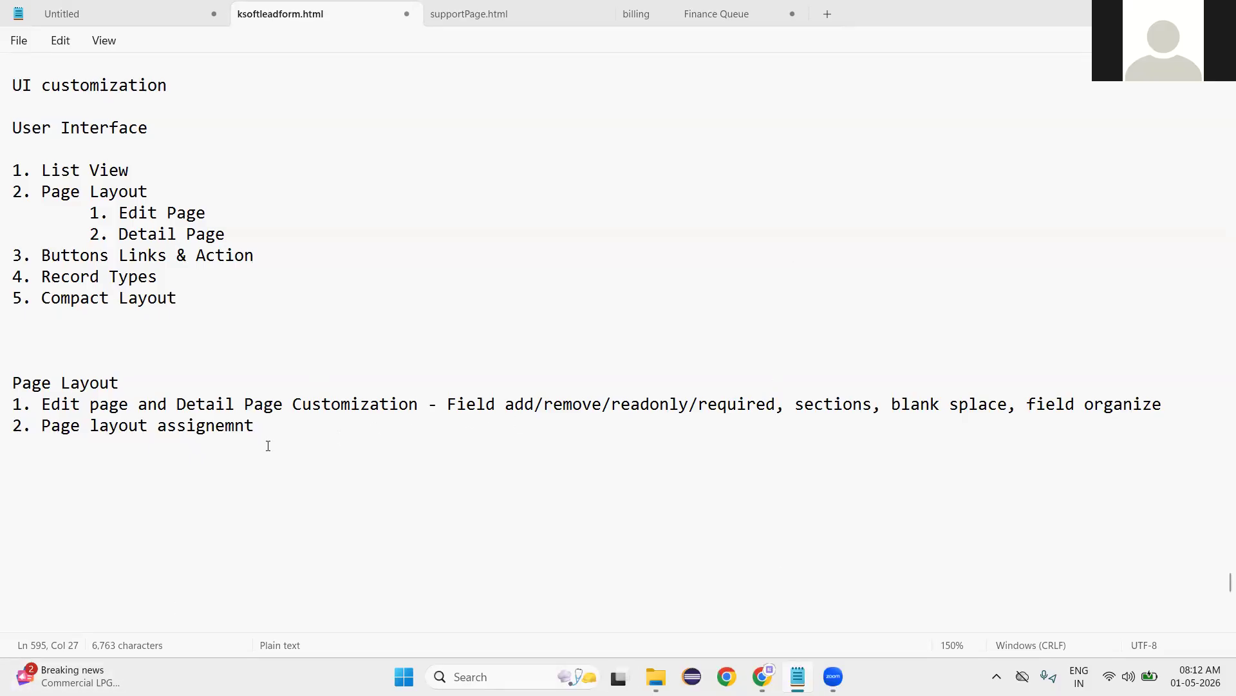
- Insert the heading "1] List View" above the Page Layout notes and number the Page Layout heading "2]"
left_click(82, 364)
key("Return")
key("Return")
key("Return")
key("Return")
key("Return")
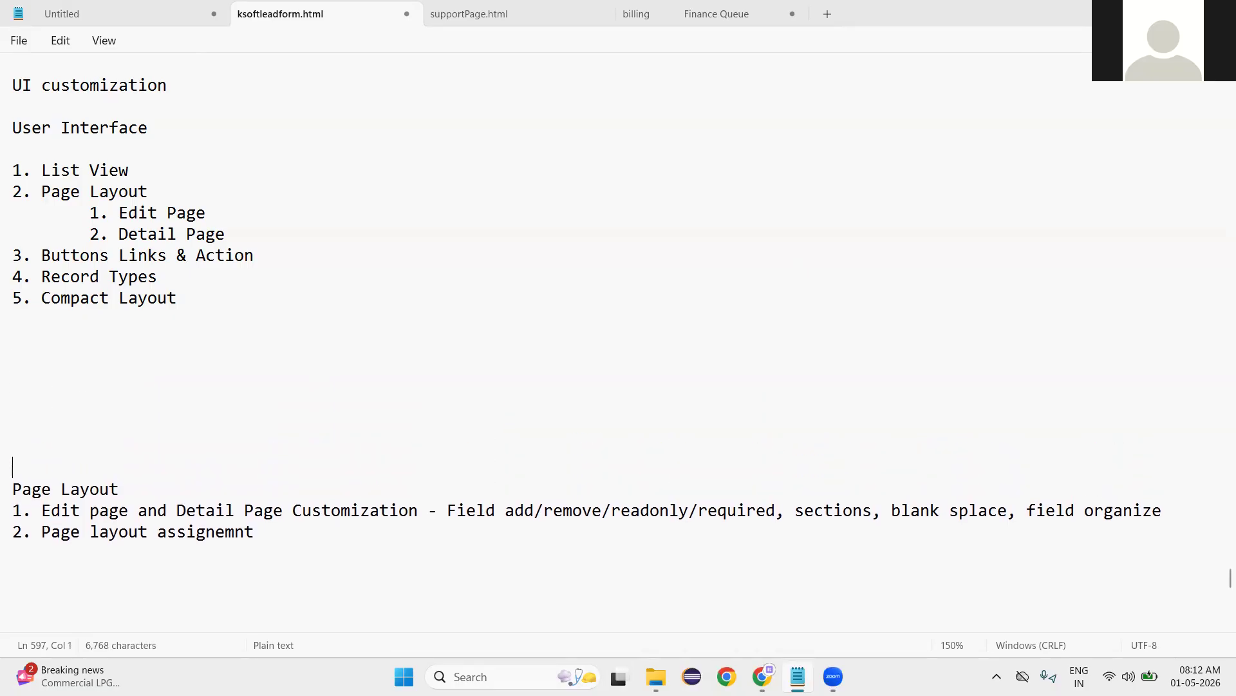
type("List")
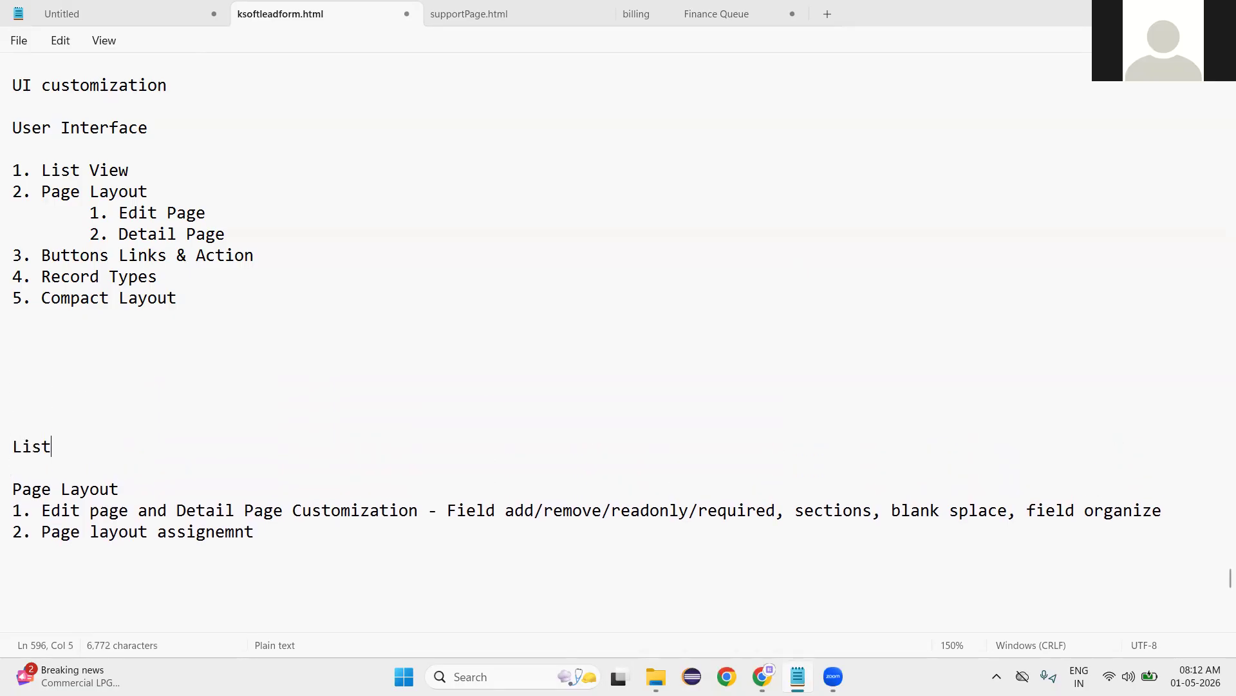
type(" View")
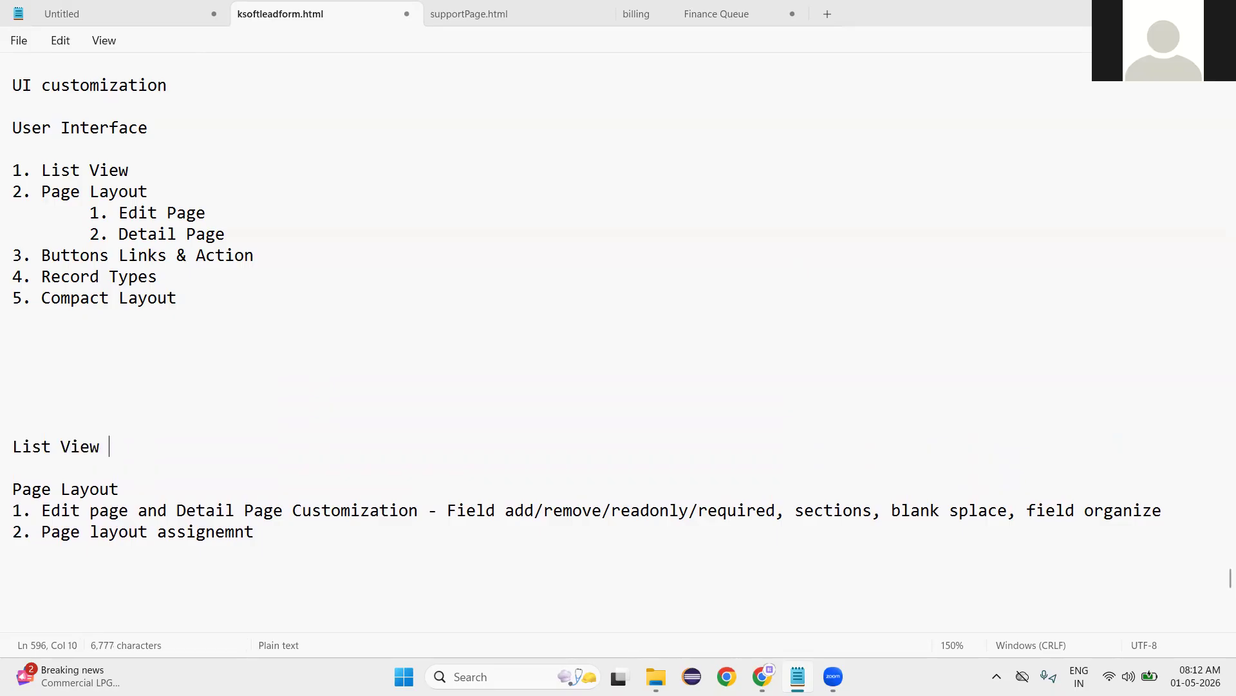
key("Home")
type("1]")
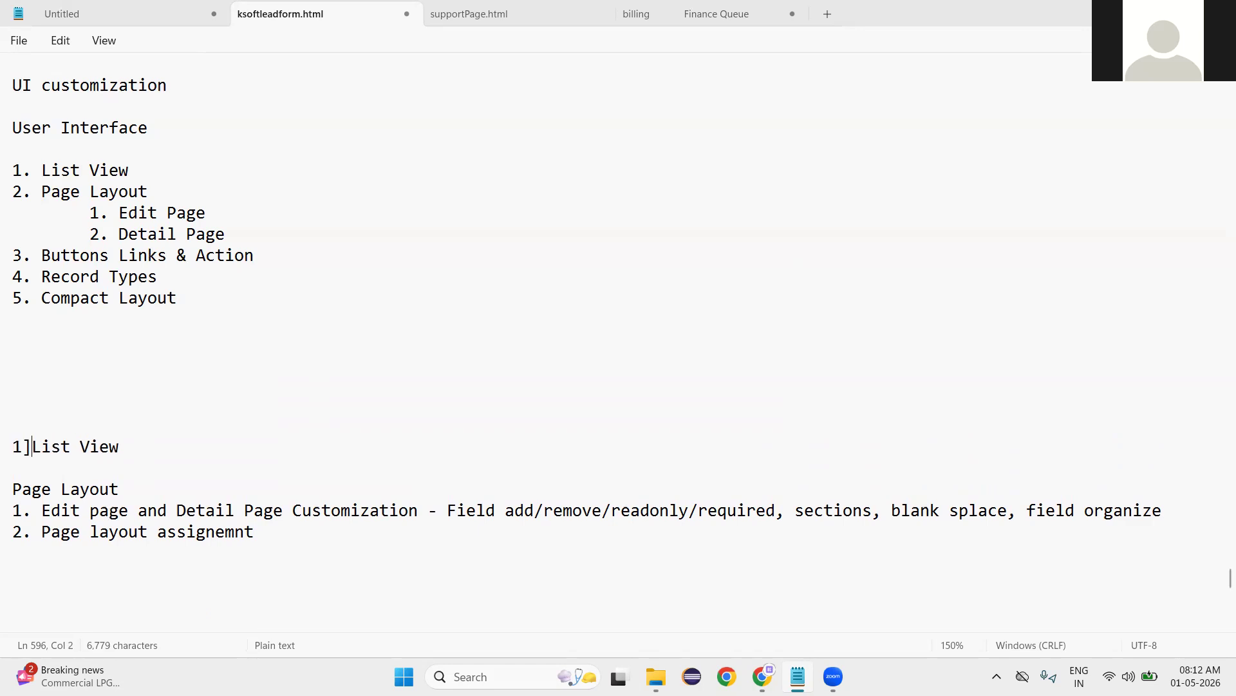
left_click(13, 488)
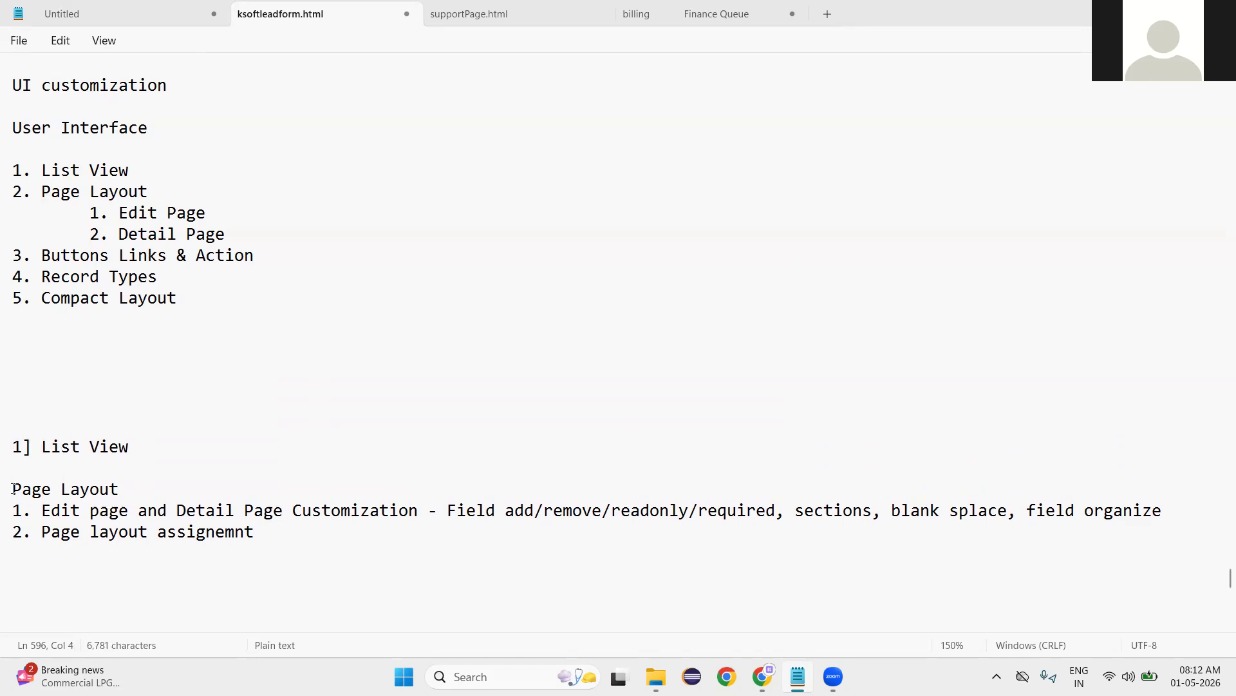
type("2]")
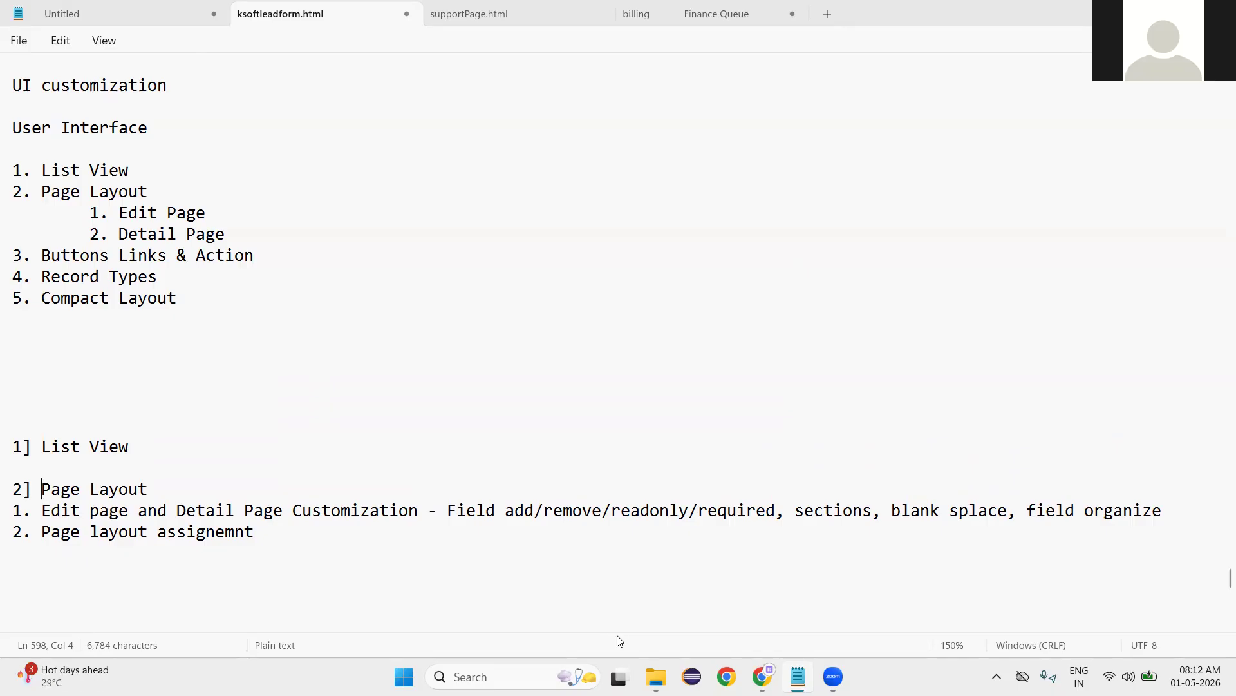
double_click(67, 447)
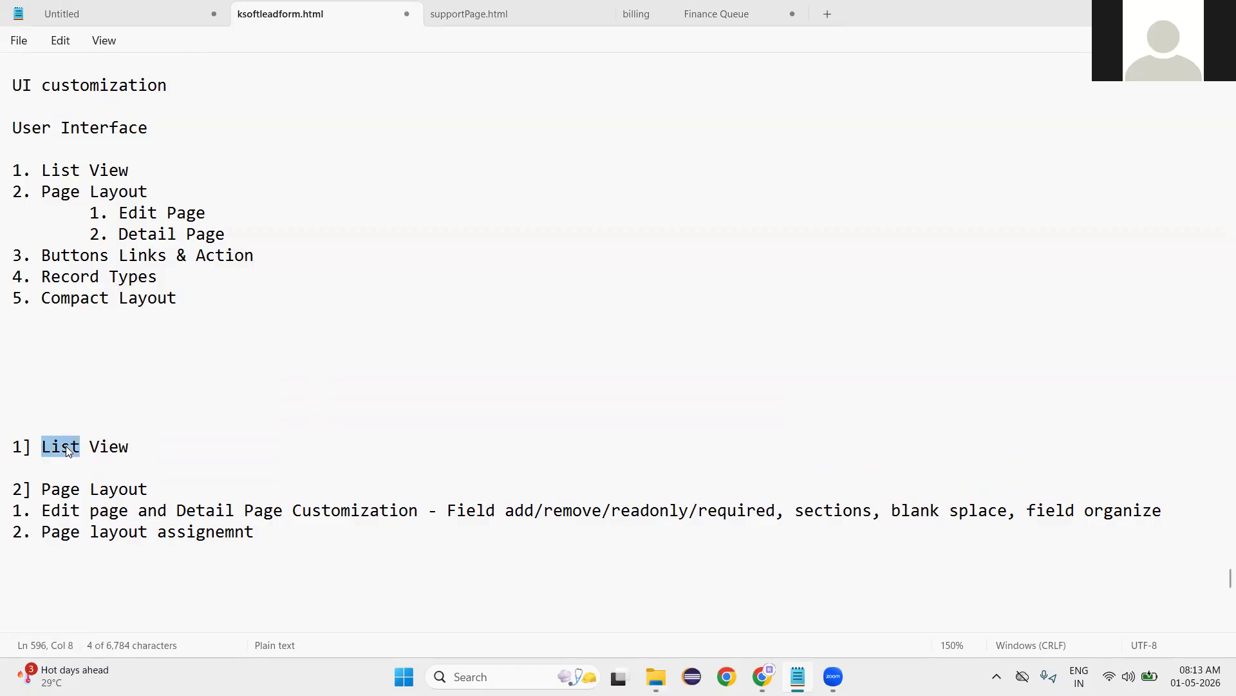
double_click(67, 490)
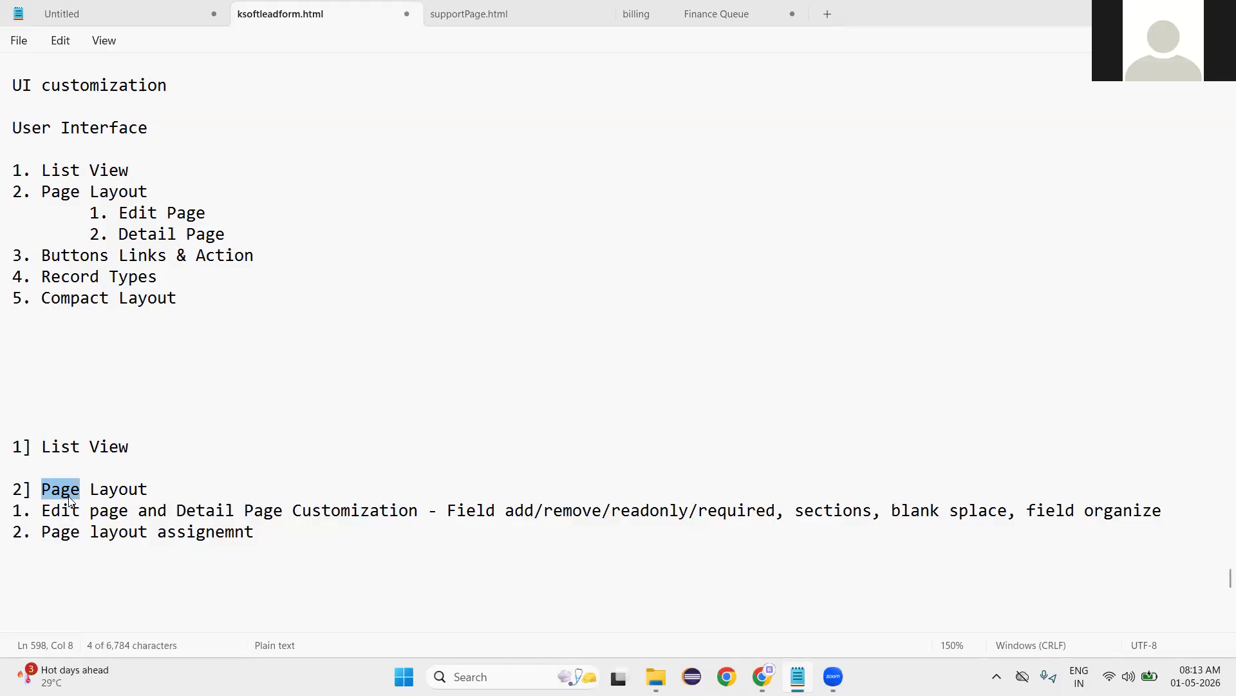
left_click(349, 552)
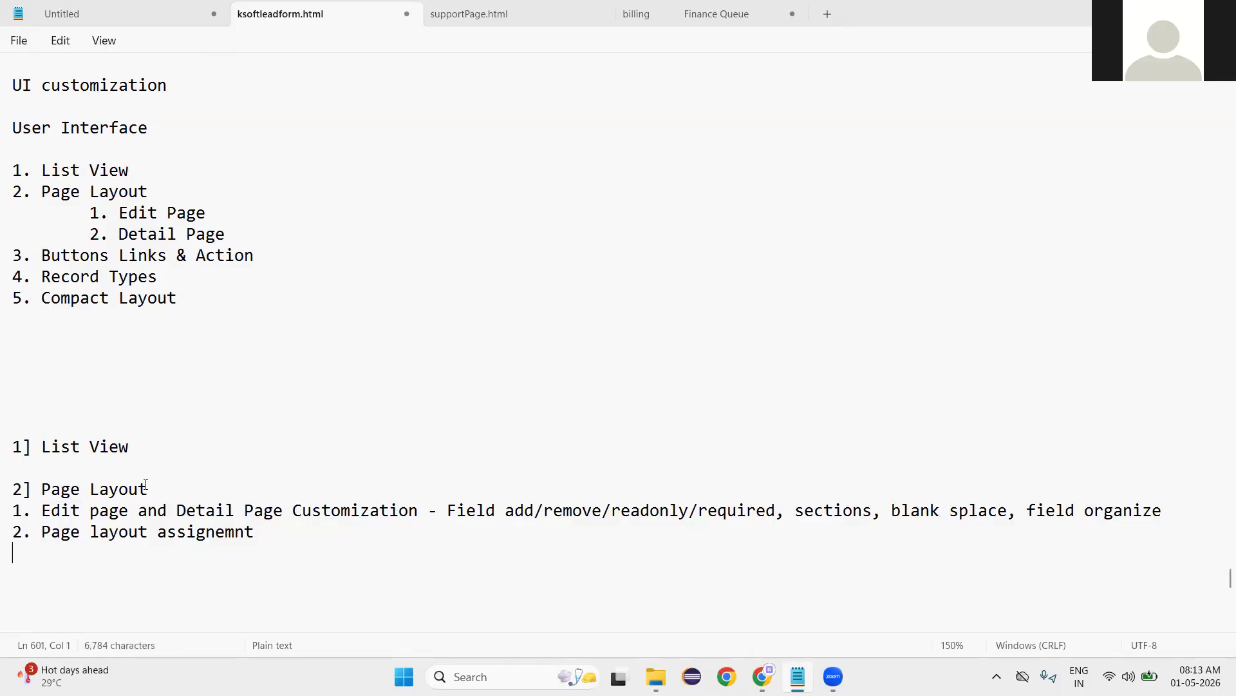
- Add the heading "Buttons Links & Actions" below the Page Layout items, leaving blank lines in between
left_click(149, 572)
key("Return")
type("But")
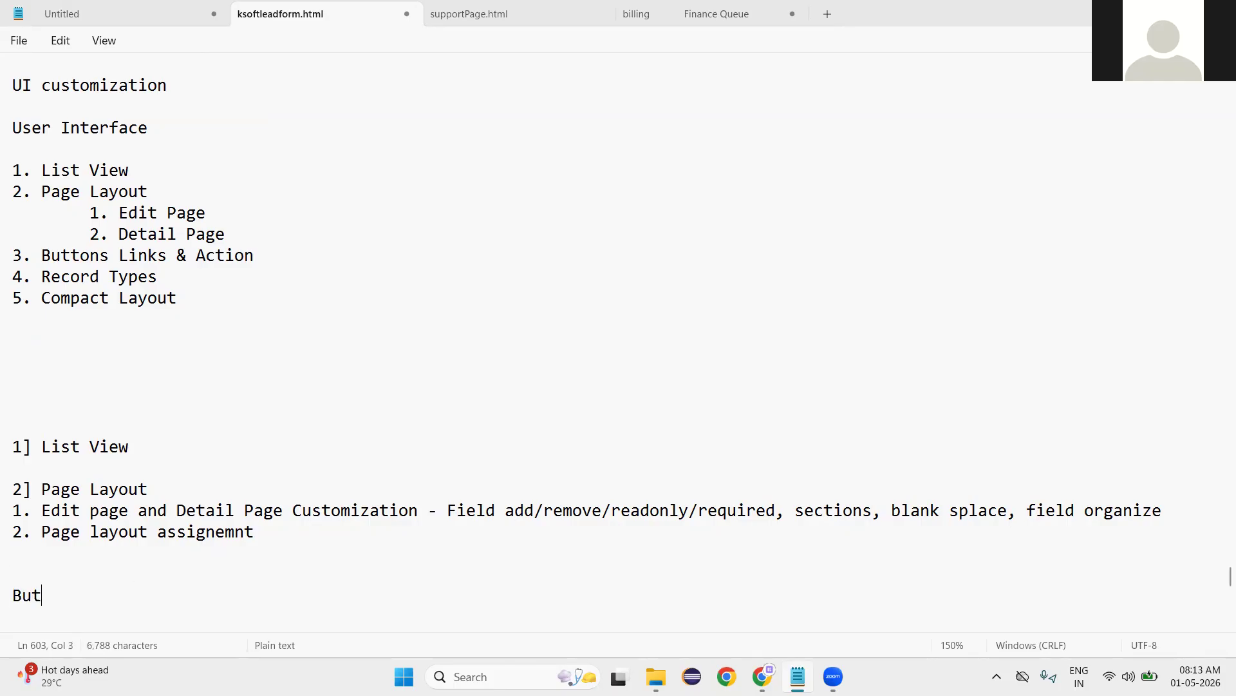
type("tons L")
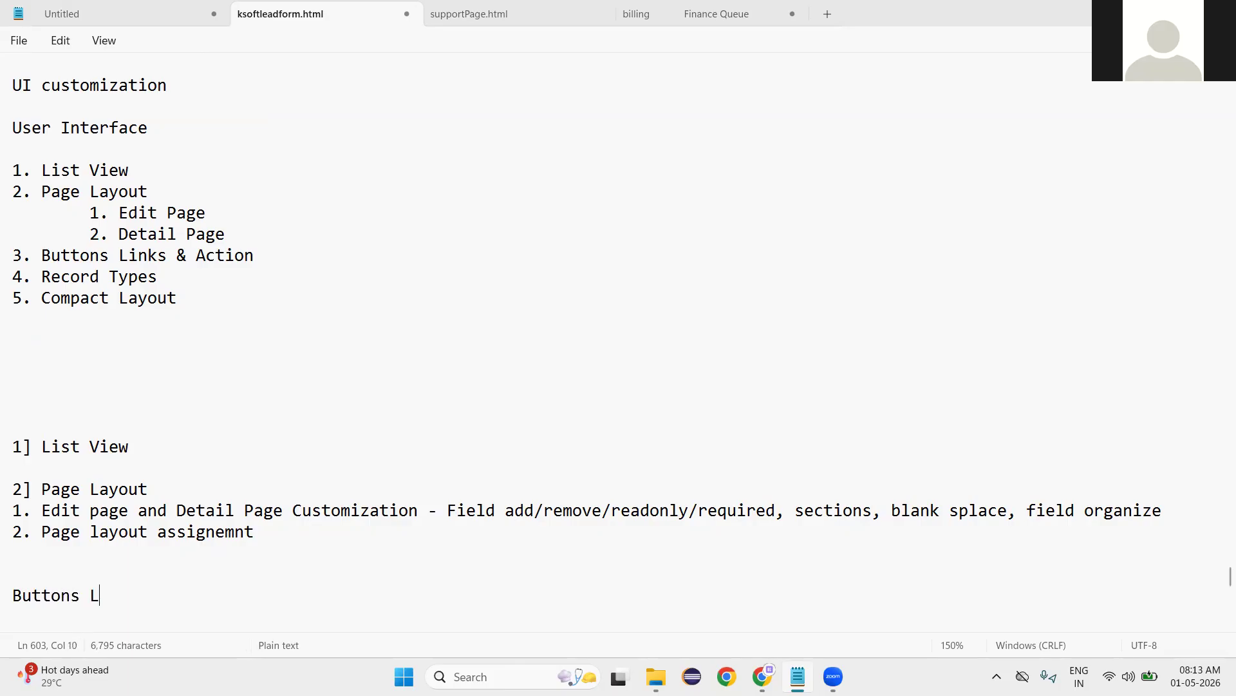
type("inks & Actions")
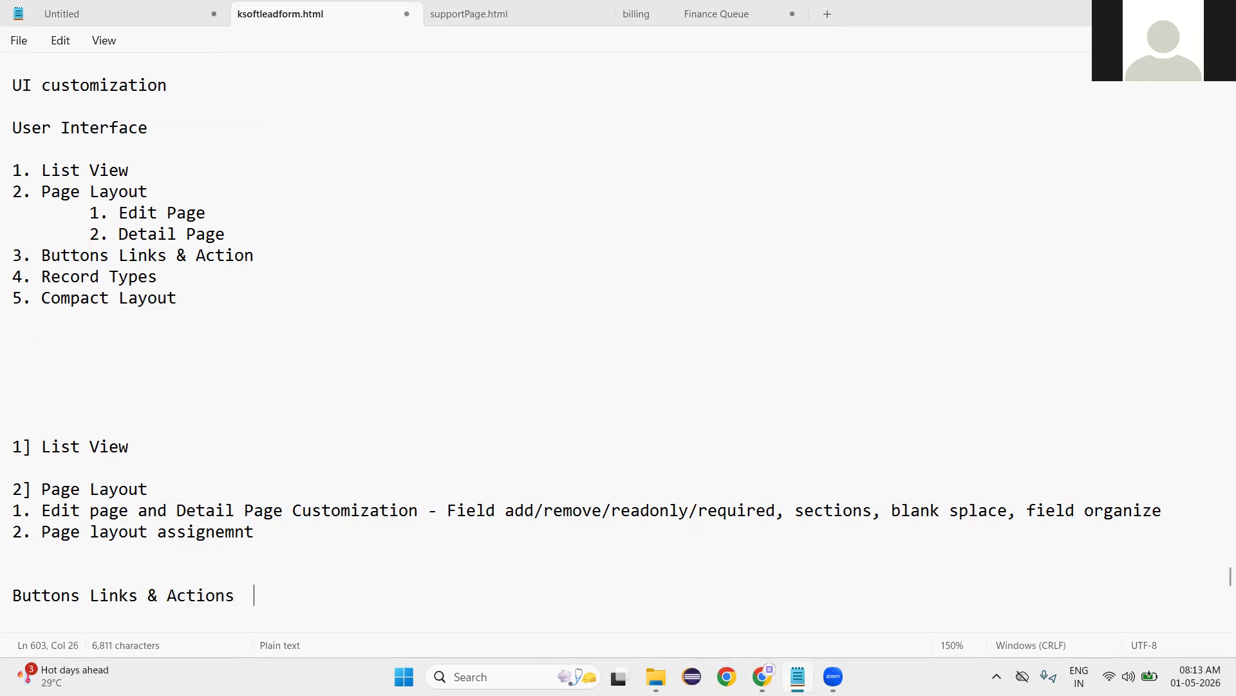
scroll(204, 571, "down", 2)
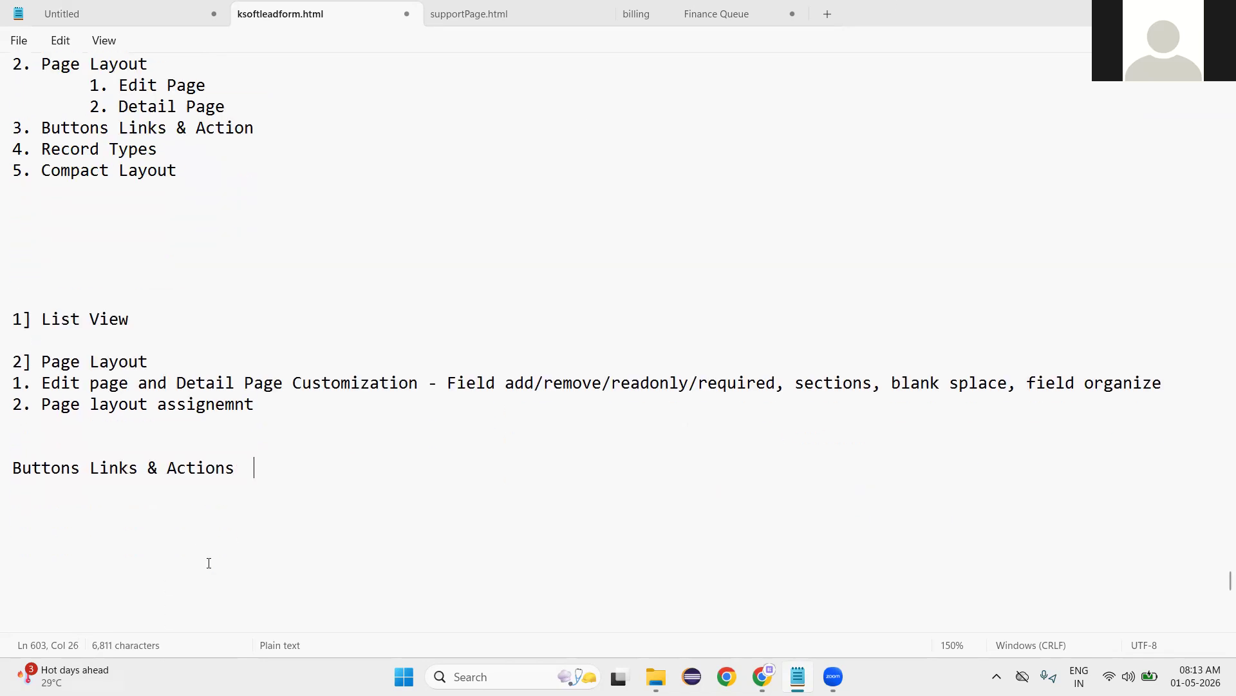